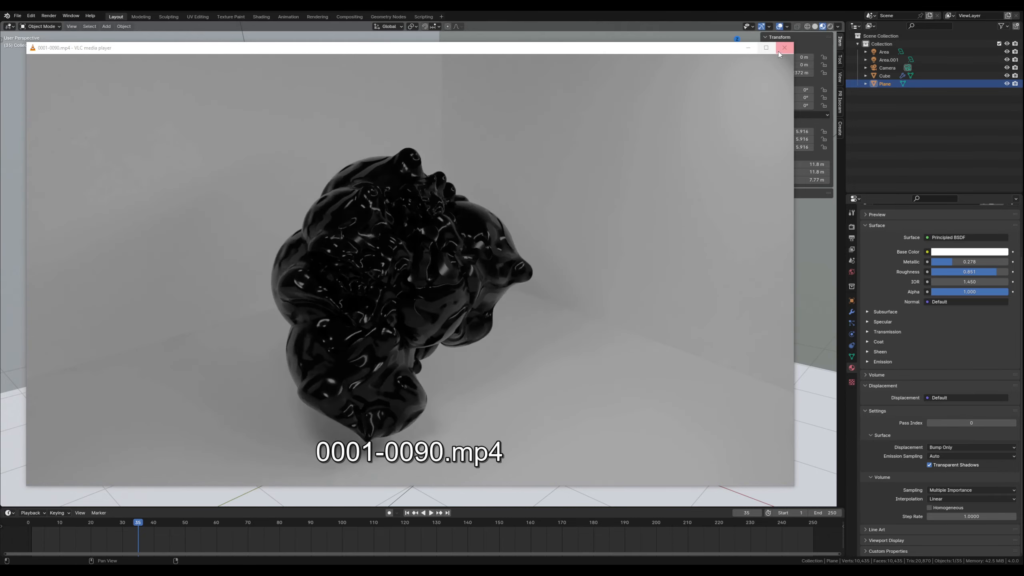
- Close the rendered video and play the scene's animation in the viewport to examine the deforming black shape
click(785, 48)
scroll(486, 249, down, 2)
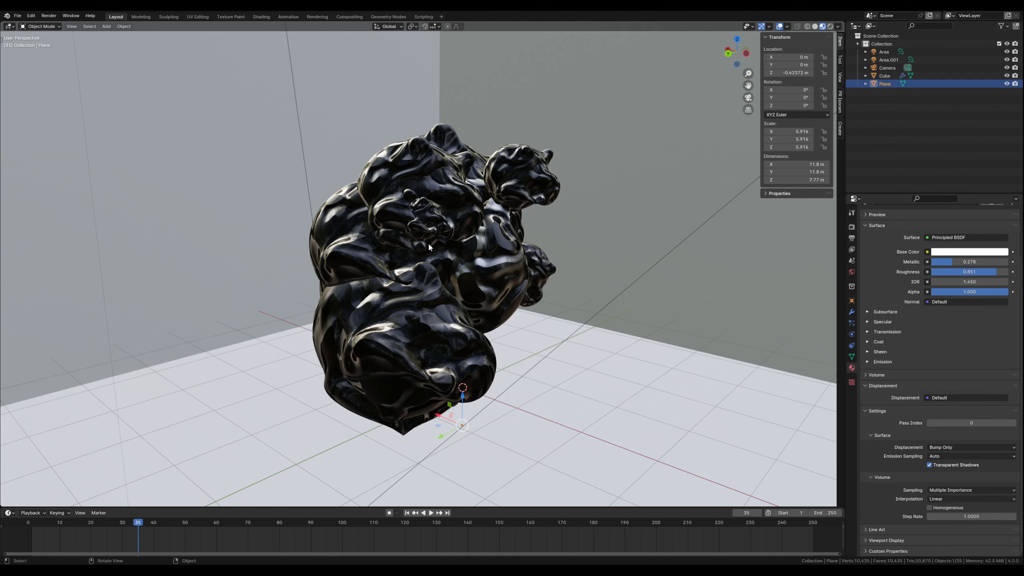
mouse_move(428, 241)
middle_down()
mouse_move(432, 252)
mouse_move(413, 241)
middle_up()
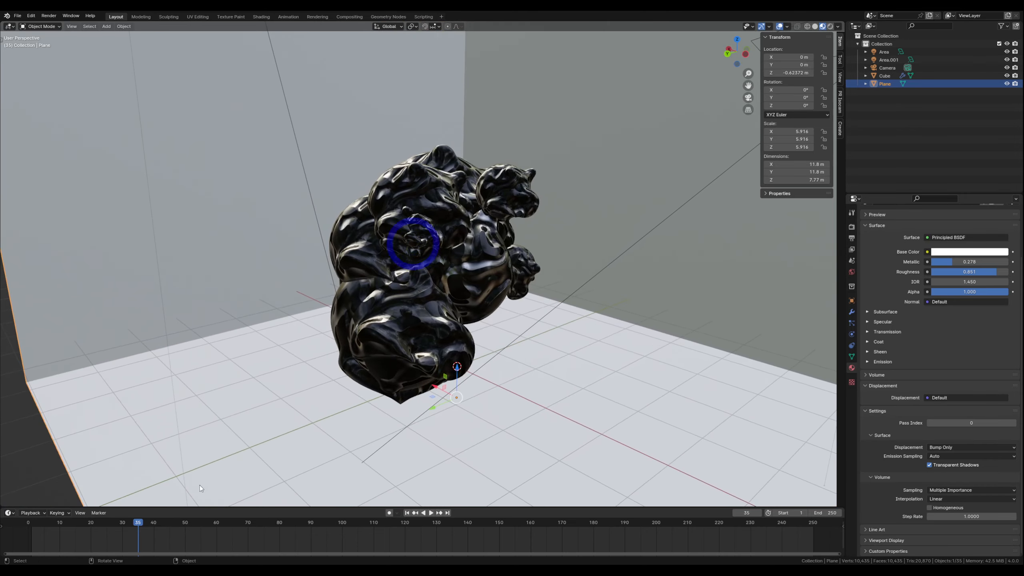
click(431, 513)
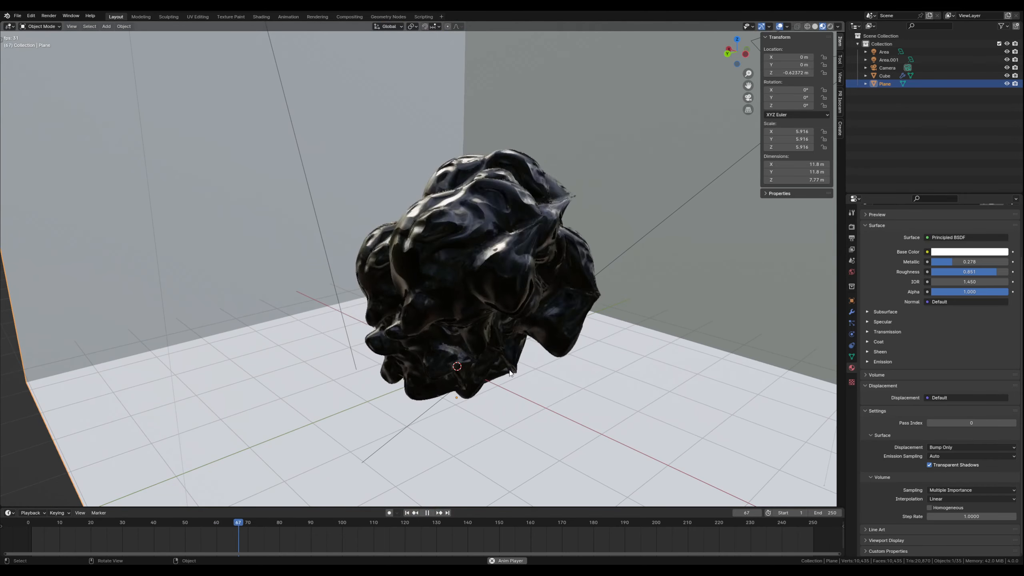
mouse_move(427, 359)
middle_down()
mouse_move(454, 365)
mouse_move(438, 395)
mouse_move(468, 387)
mouse_move(474, 414)
mouse_move(573, 375)
mouse_move(554, 360)
mouse_move(488, 350)
mouse_move(502, 354)
middle_up()
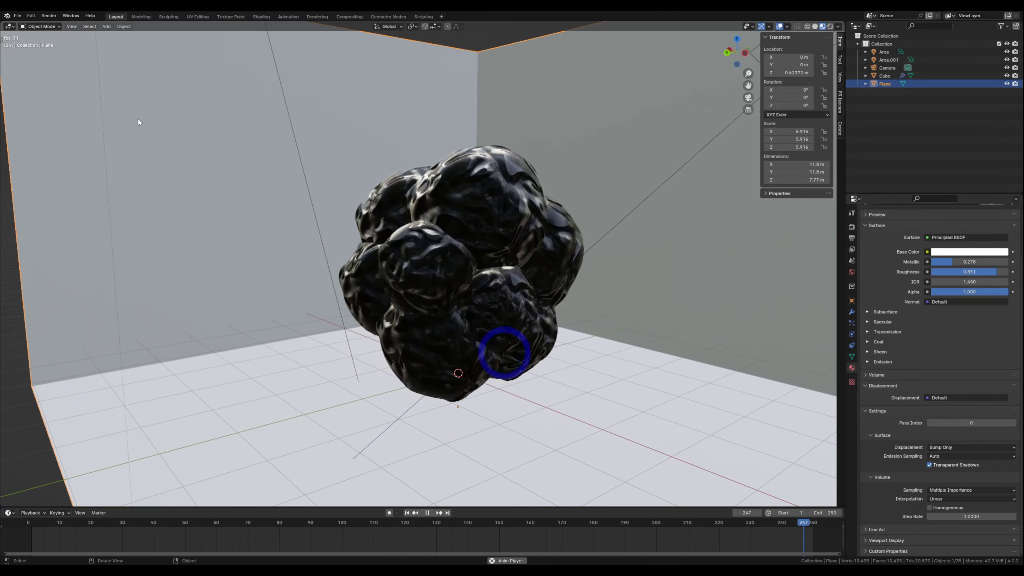
- Split the viewport, turn the new area into a Geometry Node Editor and show the black object's nodes
drag(8, 34, 364, 36)
click(9, 26)
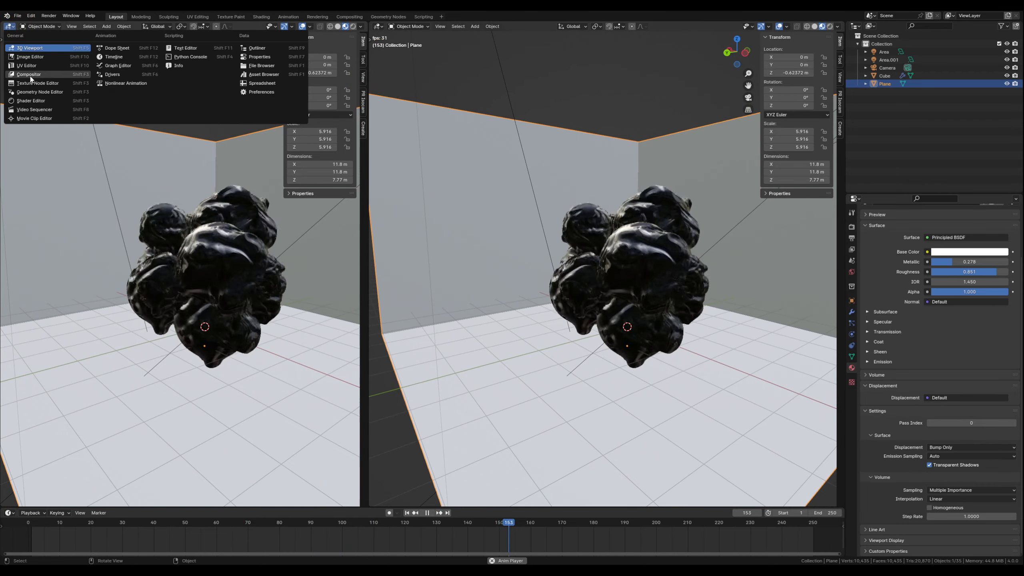
click(38, 91)
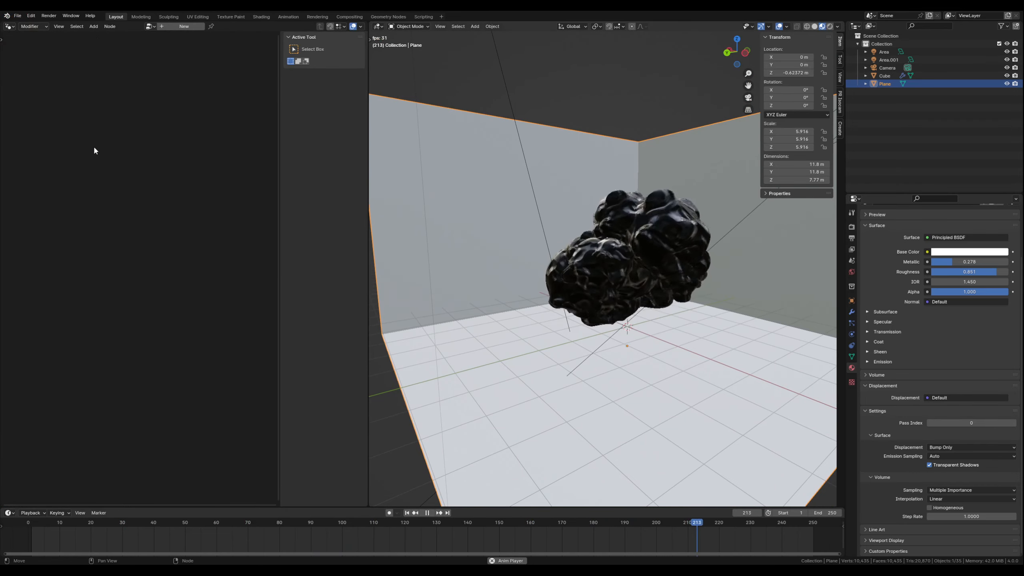
click(619, 273)
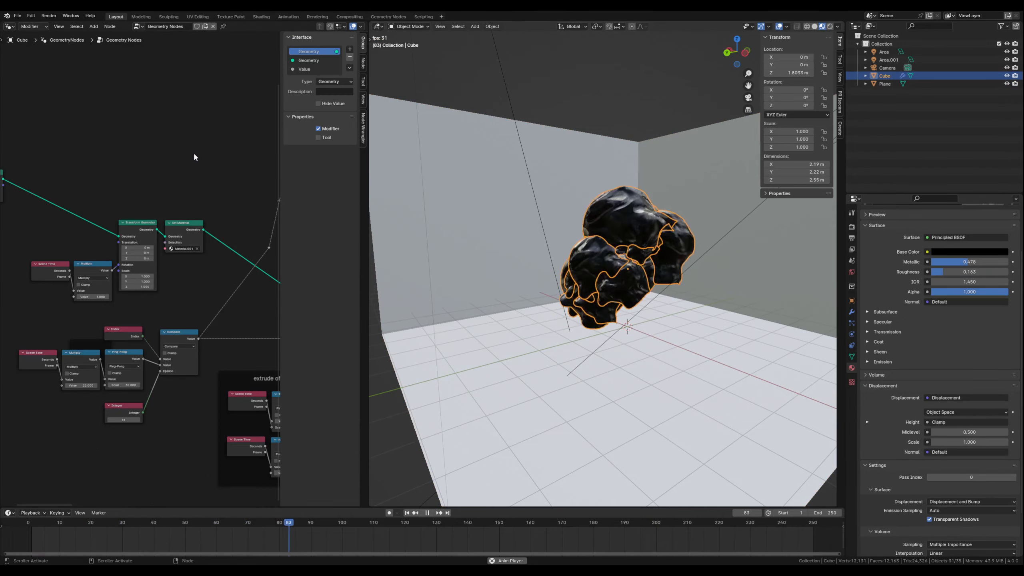
- Examine the finished object's entire geometry node tree with the sidebar hidden, and stop the animation playback
key(n)
scroll(258, 272, down, 5)
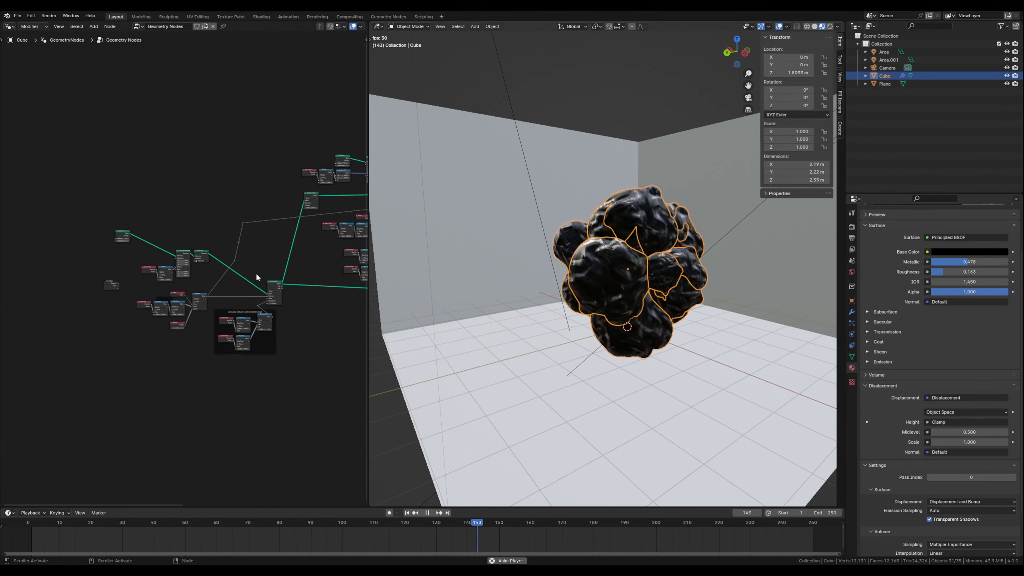
middle_drag(309, 276, 187, 320)
middle_drag(112, 293, 139, 267)
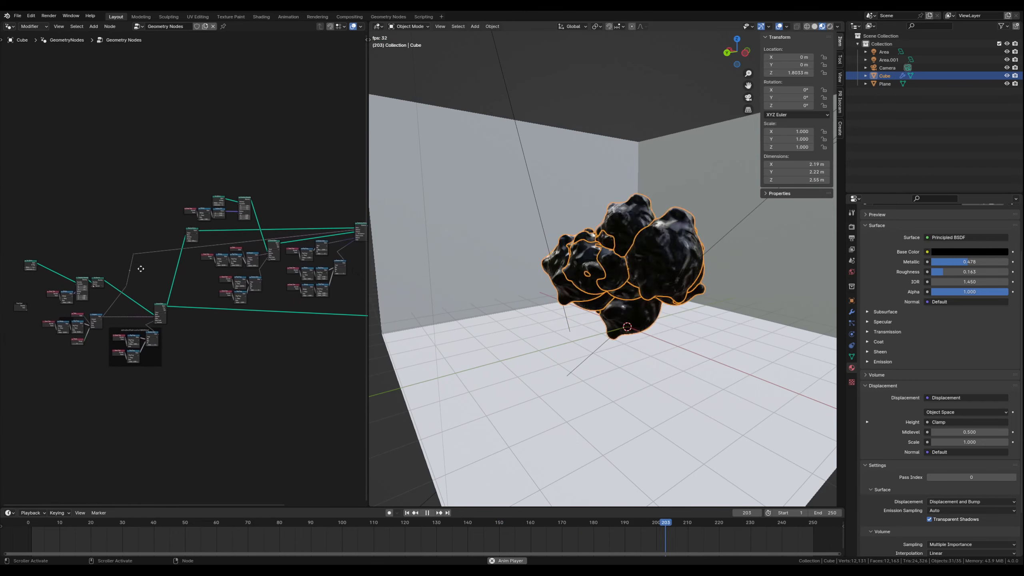
scroll(203, 271, down, 3)
middle_drag(296, 281, 244, 289)
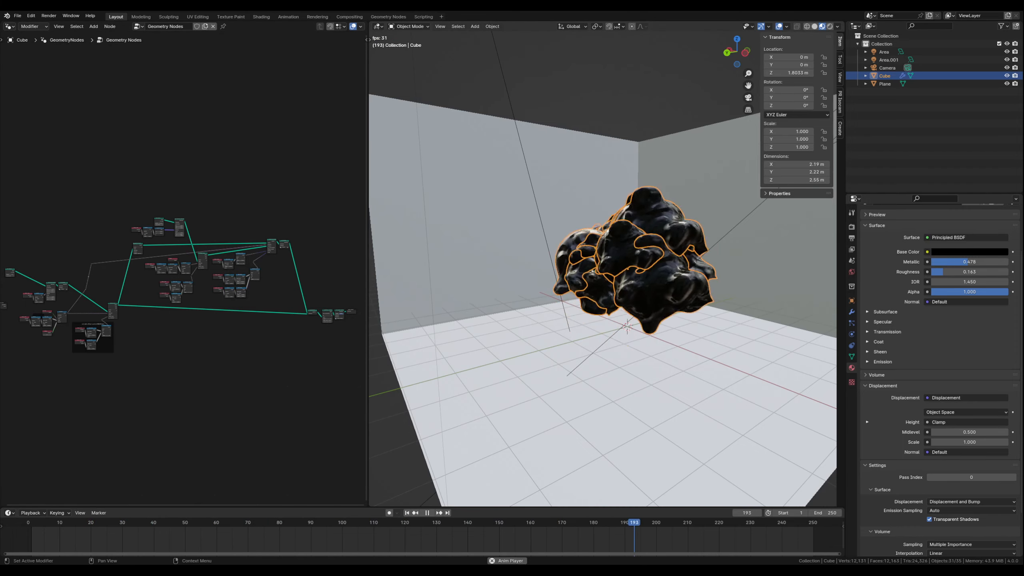
key(Escape)
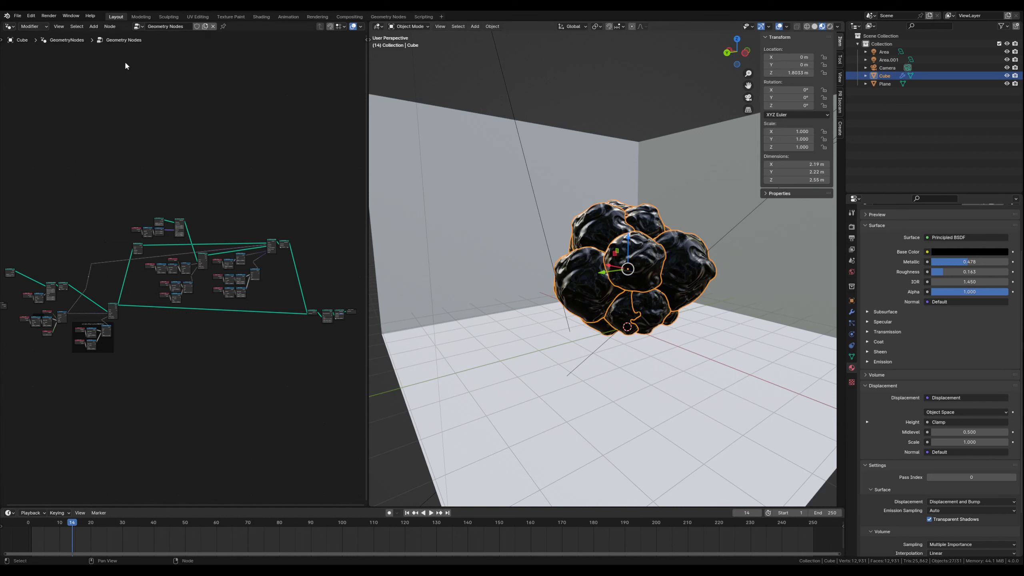
- Start a new General file without saving the changes to the current one
click(16, 17)
mouse_move(22, 25)
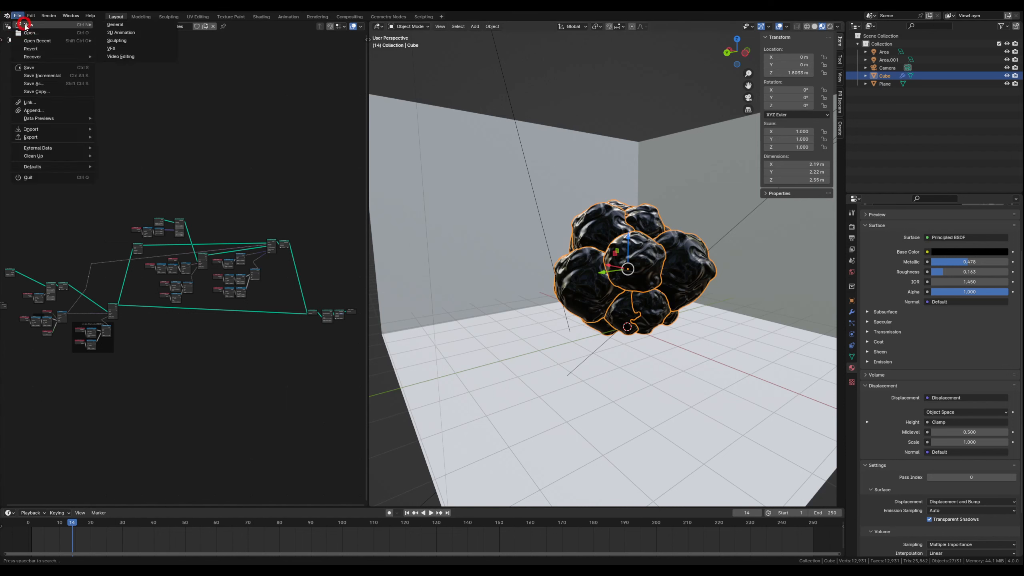
click(115, 24)
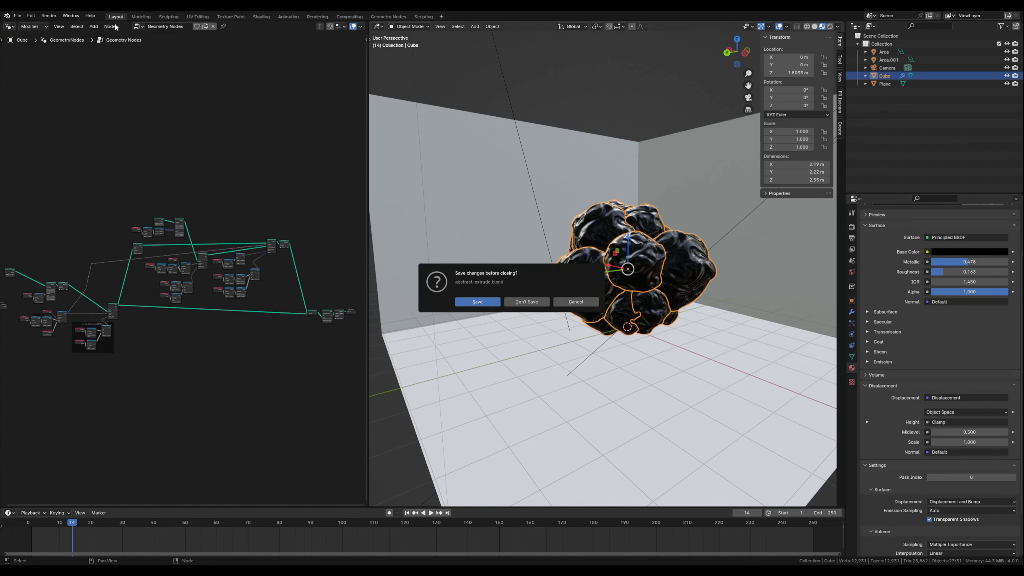
click(525, 302)
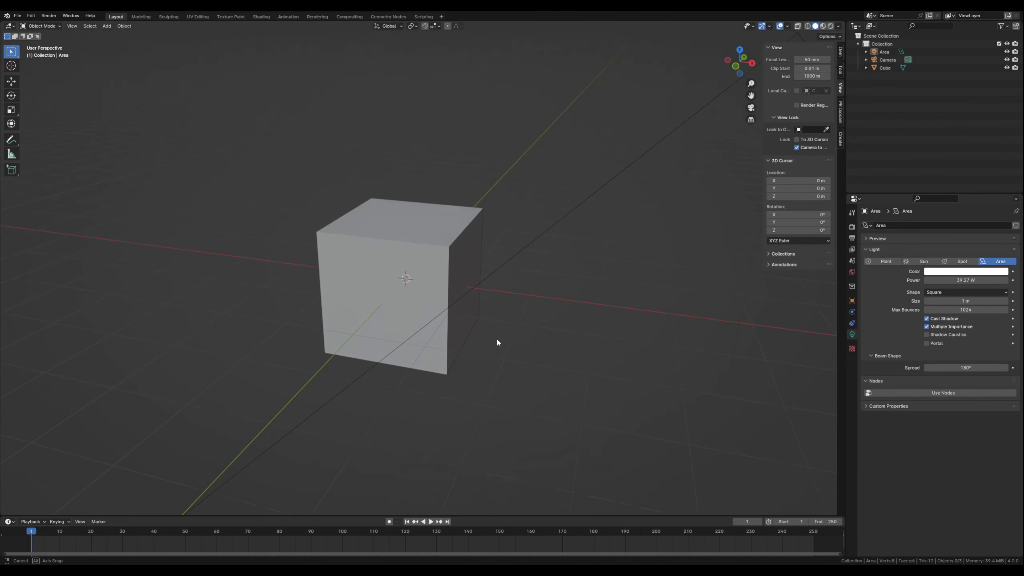
- Add a Geometry Nodes modifier to the default cube and create a new node group for it
mouse_move(499, 343)
middle_down()
mouse_move(482, 352)
mouse_move(494, 350)
middle_up()
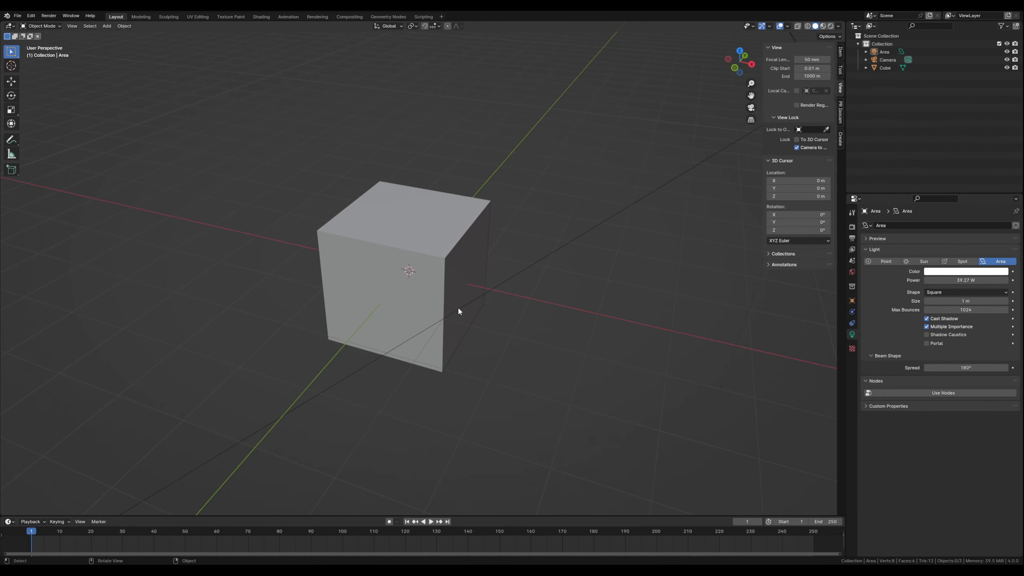
click(375, 242)
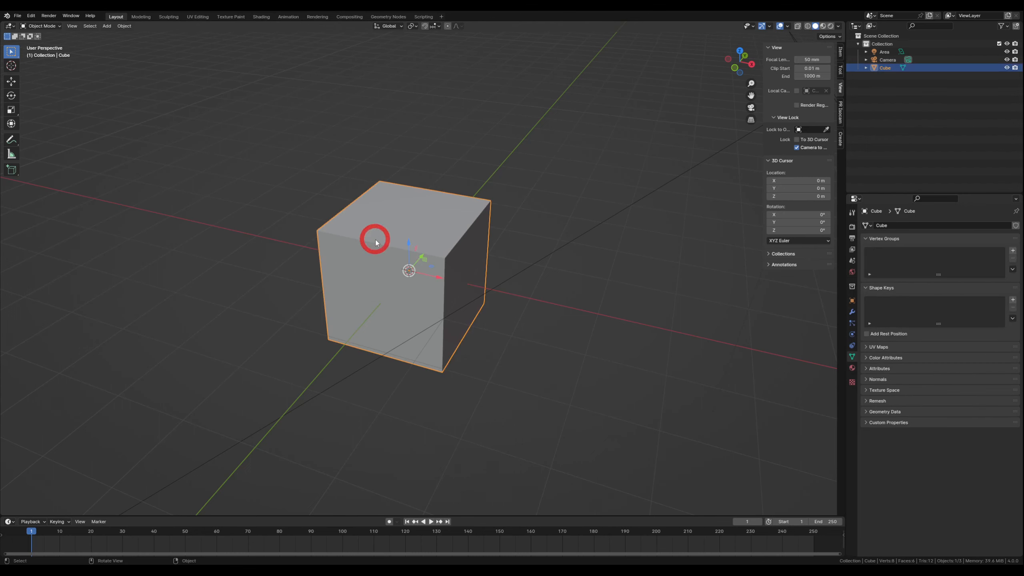
shift+middle_drag(521, 322, 529, 334)
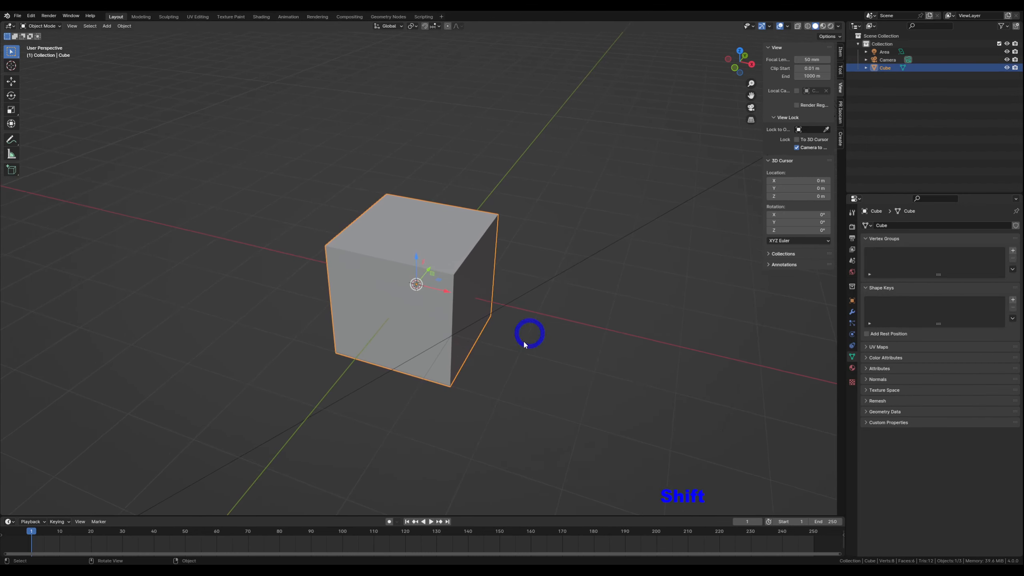
click(852, 313)
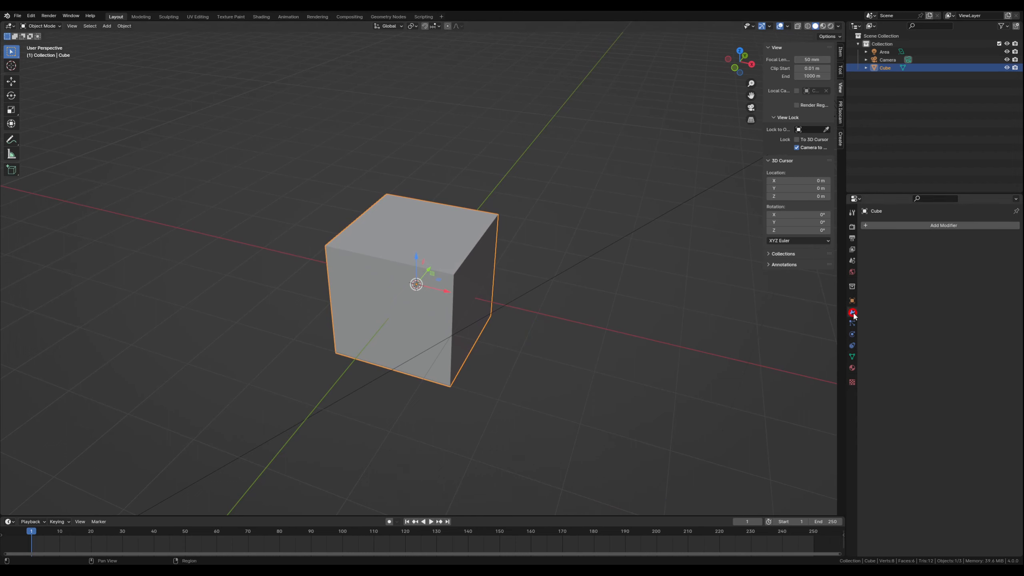
click(914, 226)
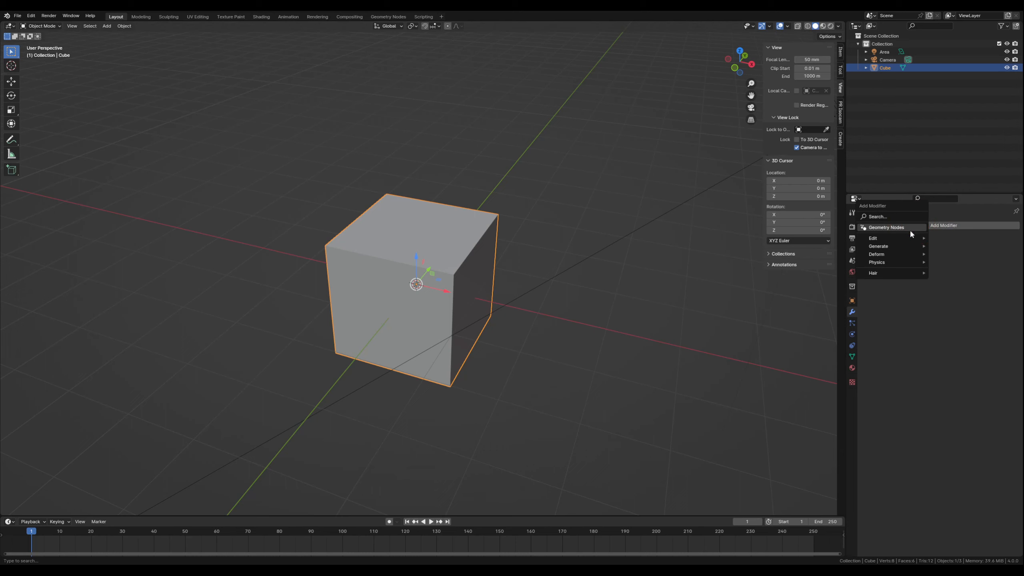
click(889, 228)
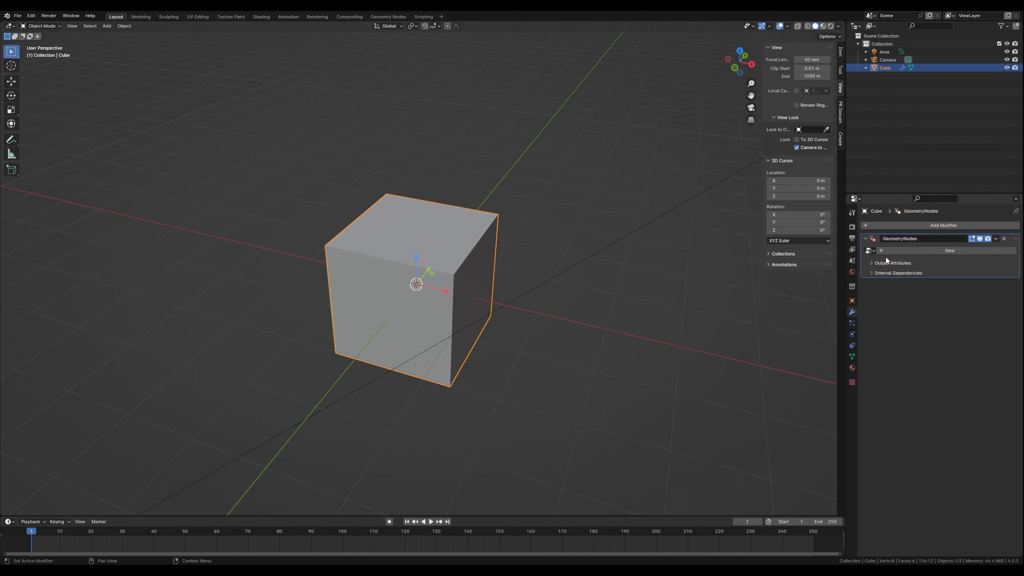
click(897, 251)
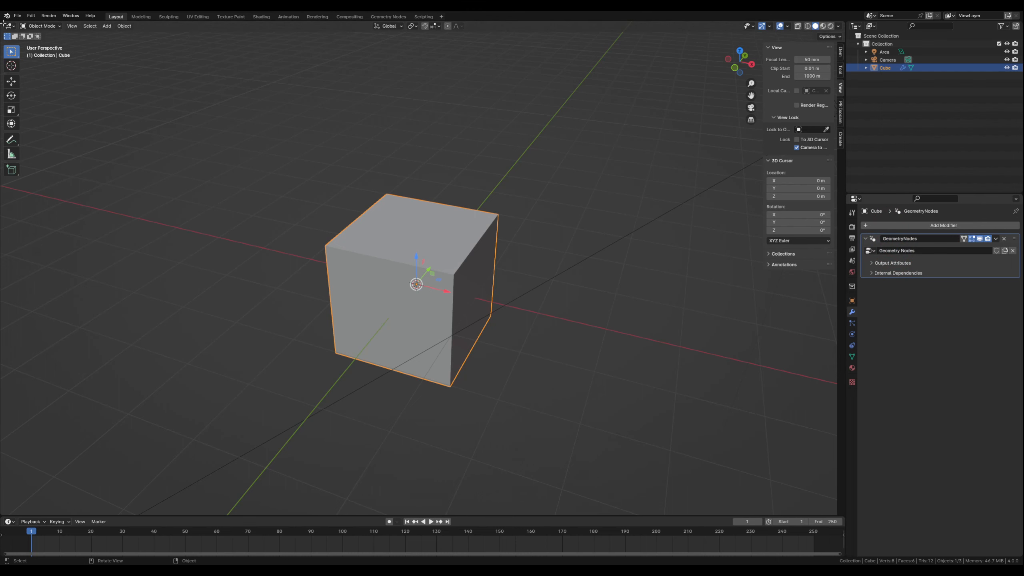
- Split the 3D viewport in half and make one area a Geometry Node Editor with its sidebar hidden
drag(10, 25, 439, 74)
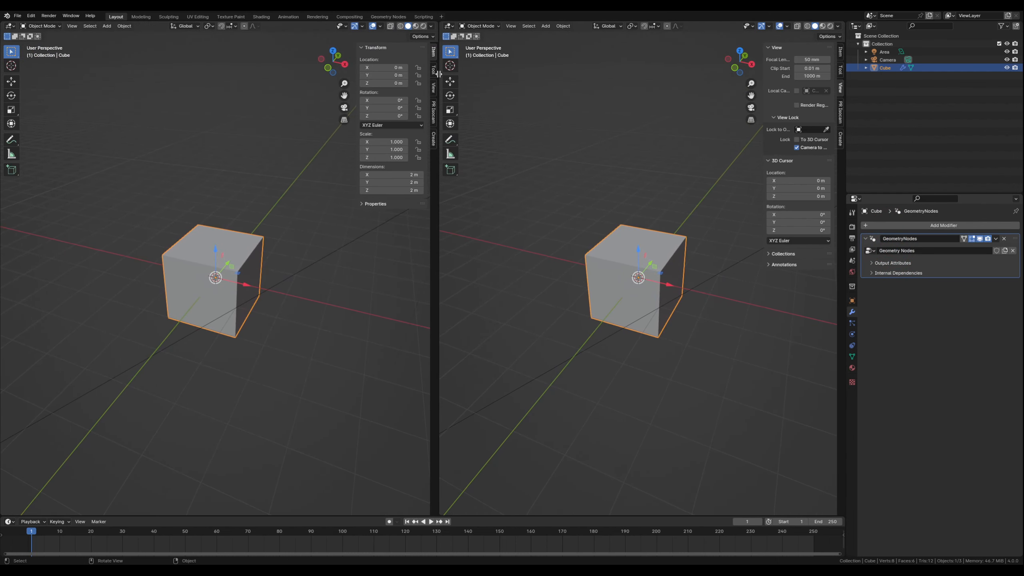
click(9, 27)
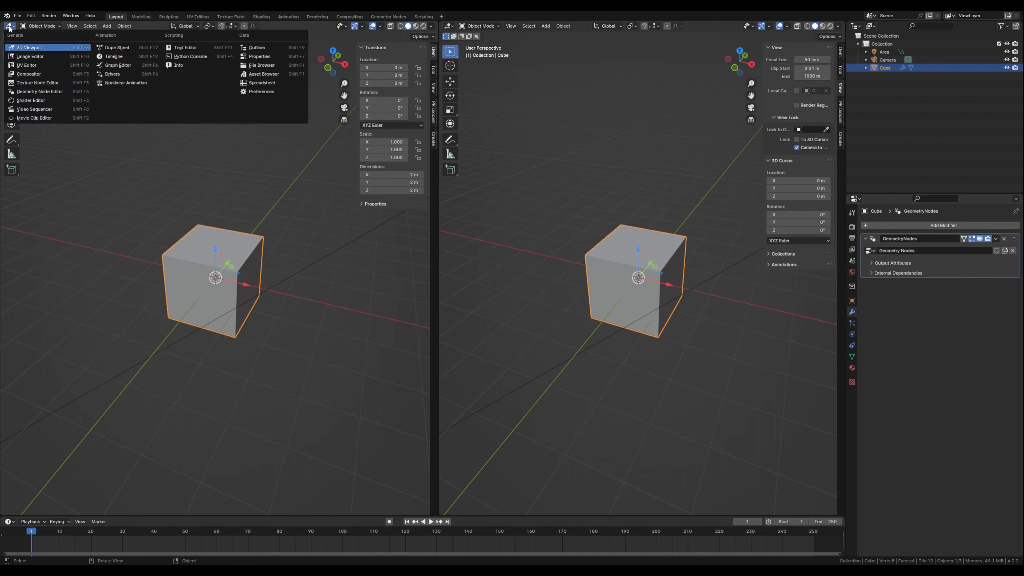
click(38, 92)
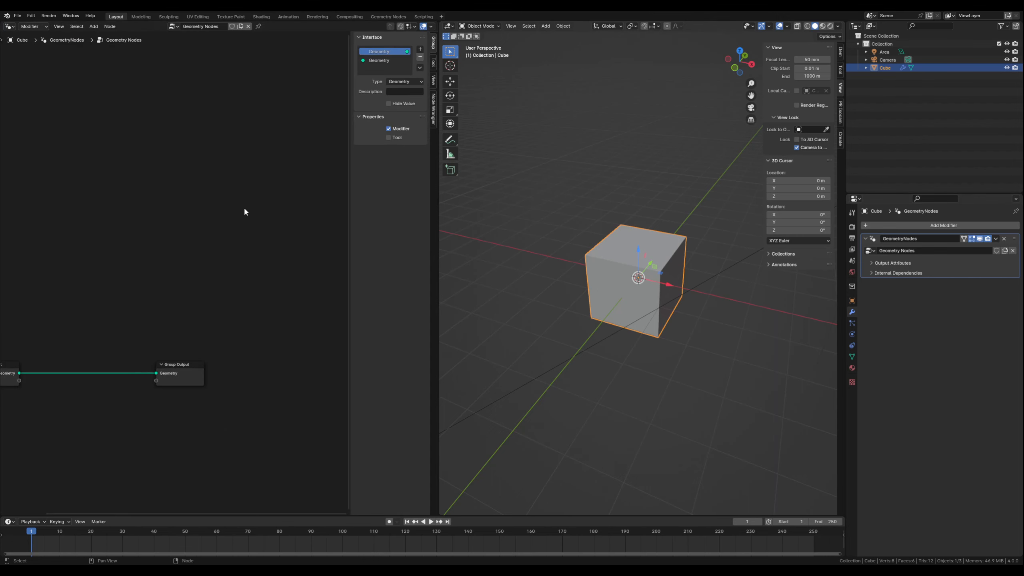
key(n)
middle_drag(142, 302, 206, 172)
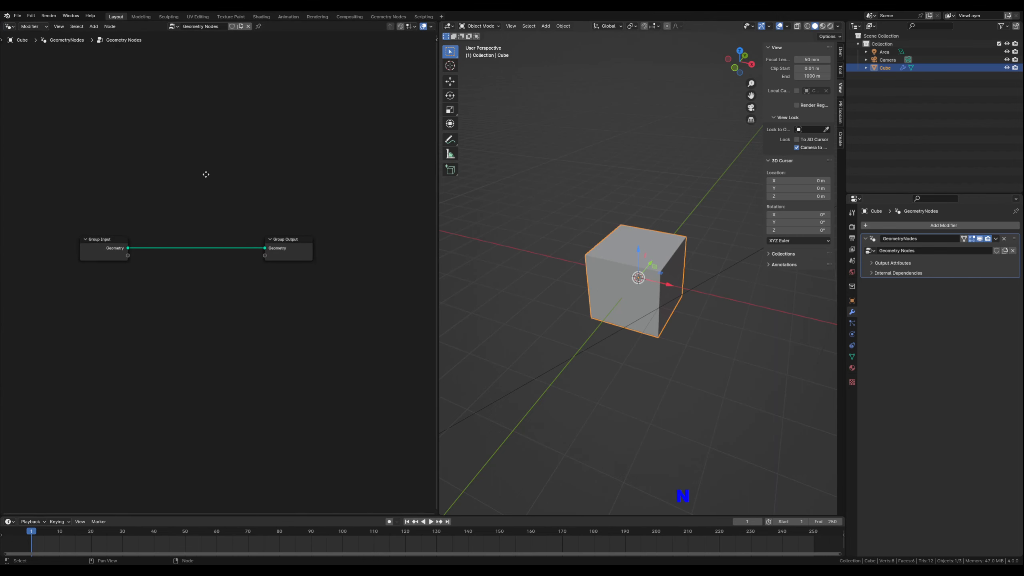
scroll(169, 265, up, 3)
middle_drag(167, 289, 190, 313)
- Detach the Group Input node from the Group Output and move it down out of the way
drag(101, 236, 94, 237)
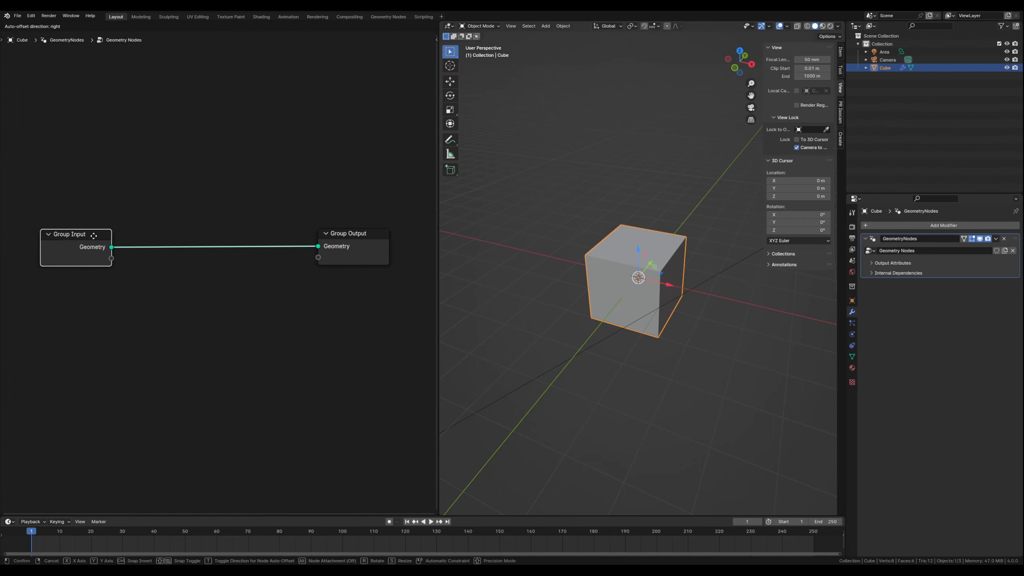
click(94, 236)
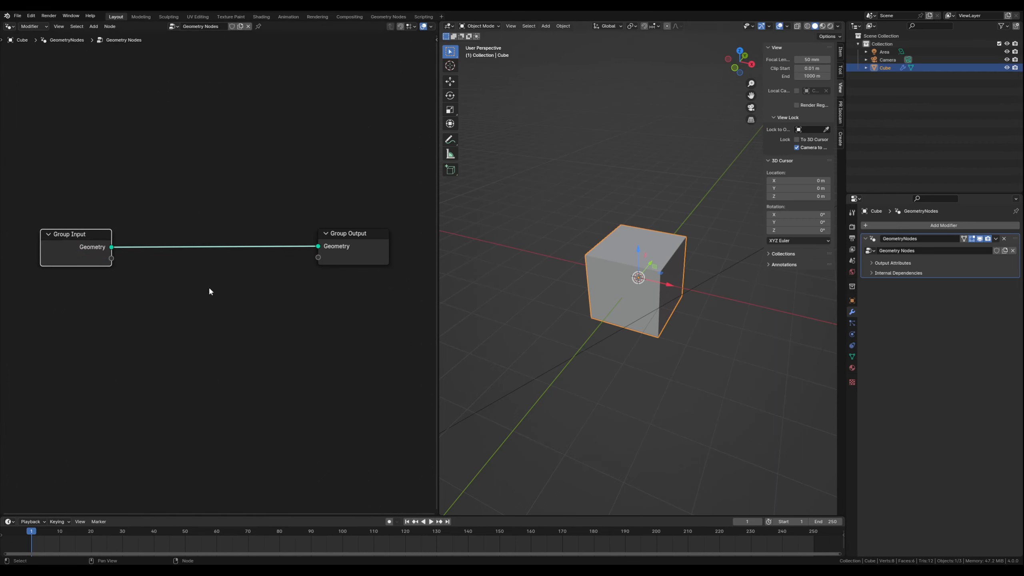
click(175, 305)
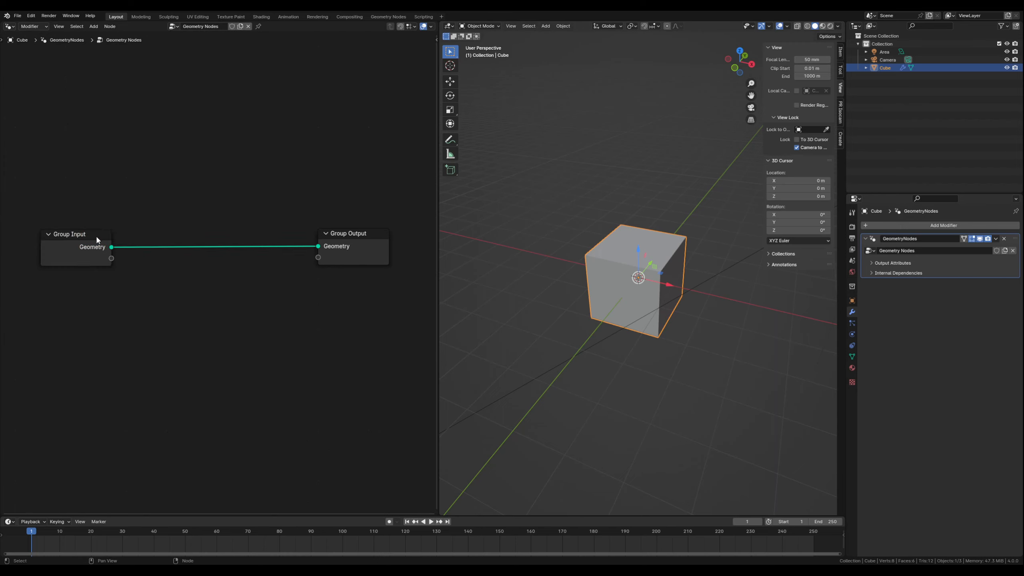
alt+drag(102, 238, 87, 290)
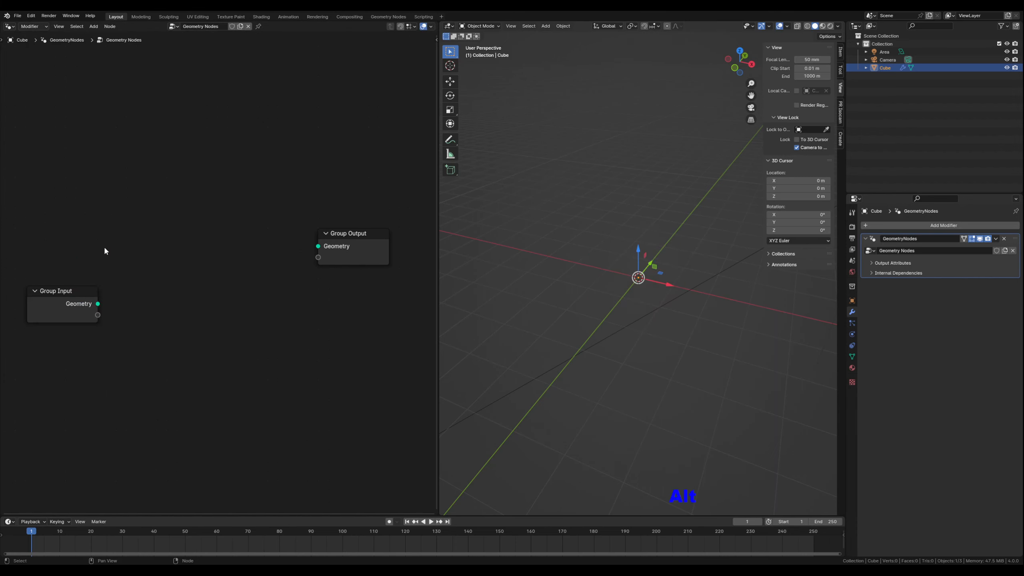
- Add an Ico Sphere node above the Group Input and connect its Mesh output to the Group Output's Geometry
key(shift+a)
text(ico)
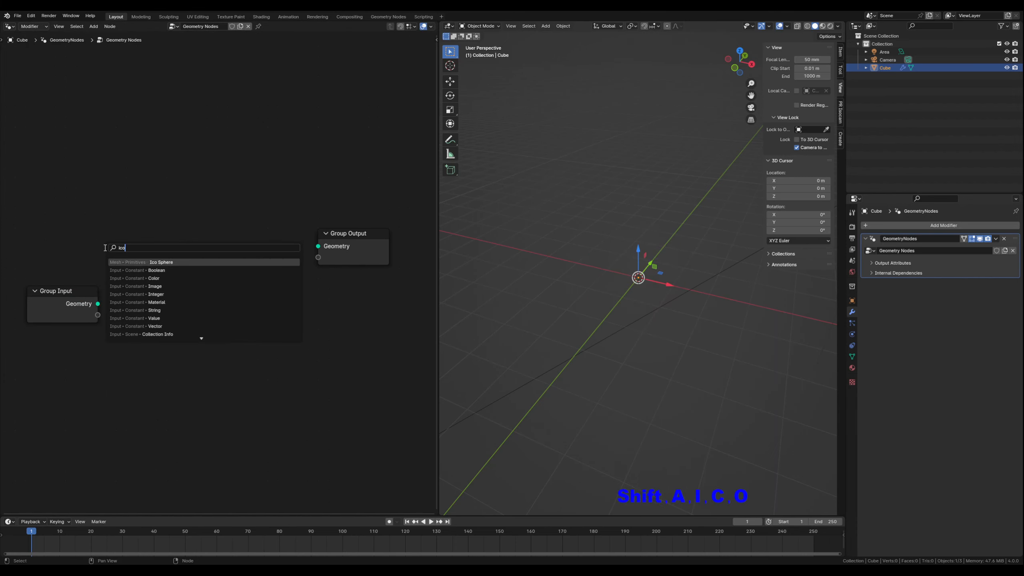
key(Return)
click(96, 219)
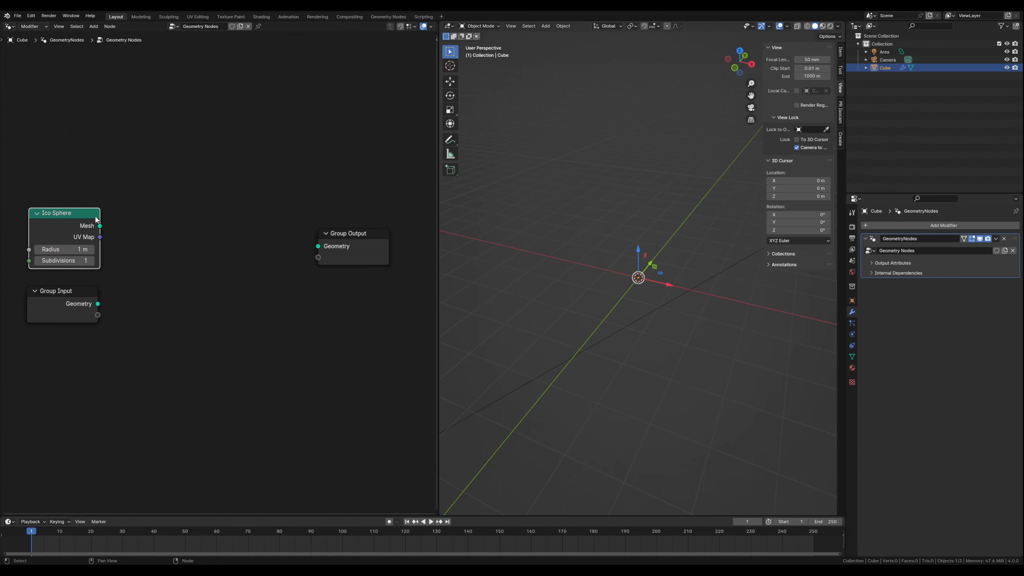
drag(311, 248, 315, 248)
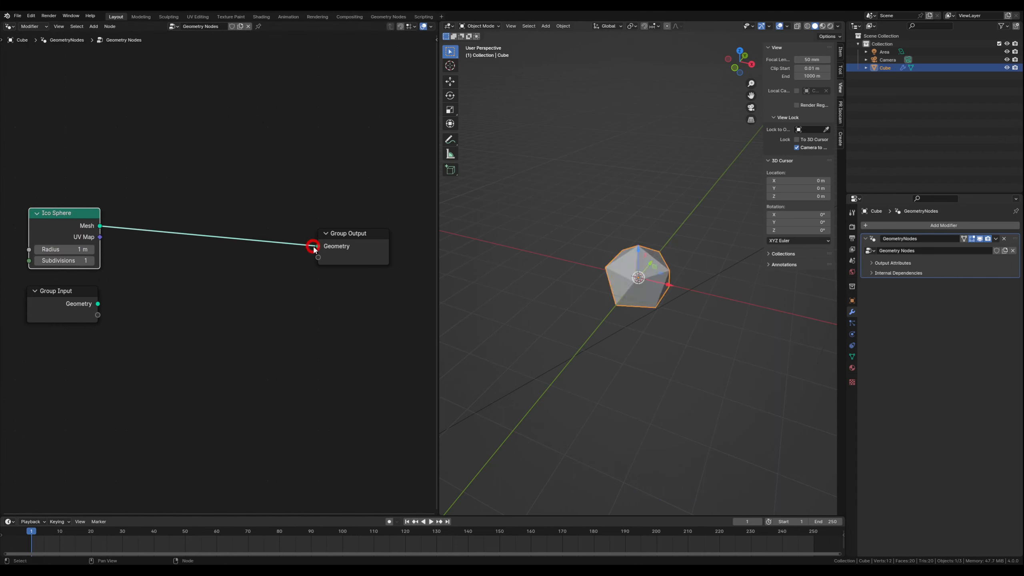
- Set the Ico Sphere's subdivisions to 2 and widen the node editor area
click(92, 260)
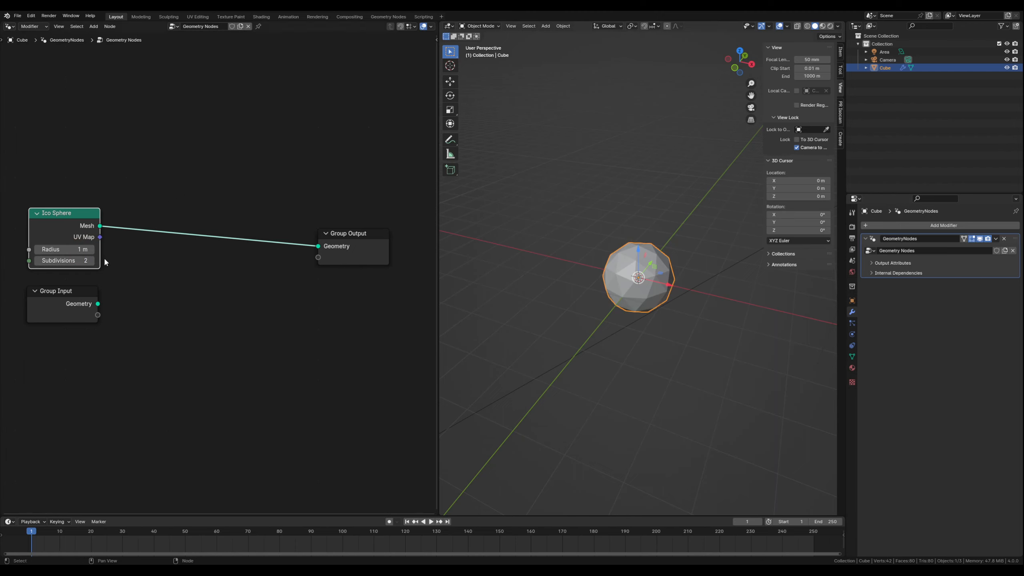
drag(438, 282, 550, 284)
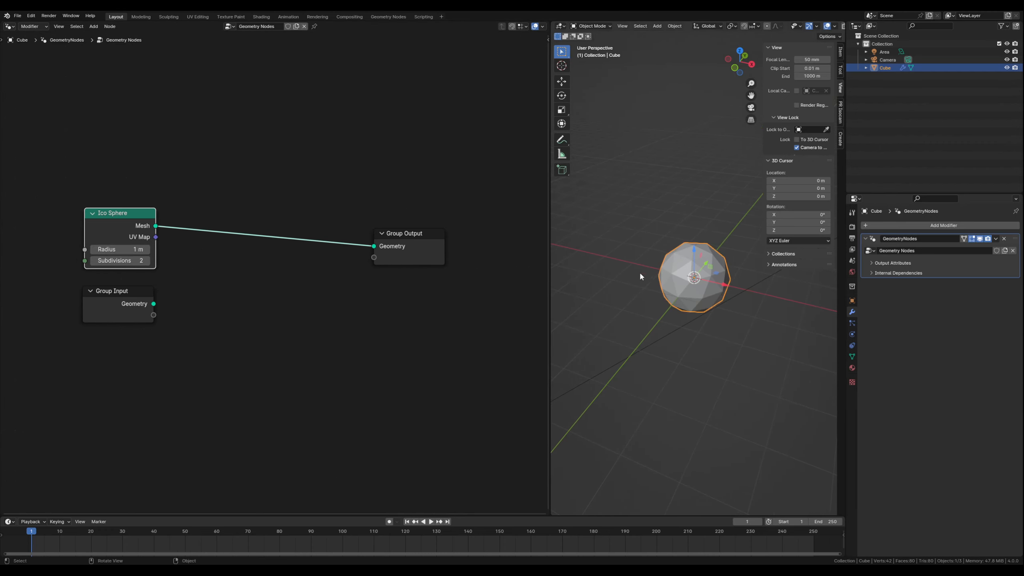
mouse_move(639, 271)
middle_down()
mouse_move(628, 230)
mouse_move(636, 265)
middle_up()
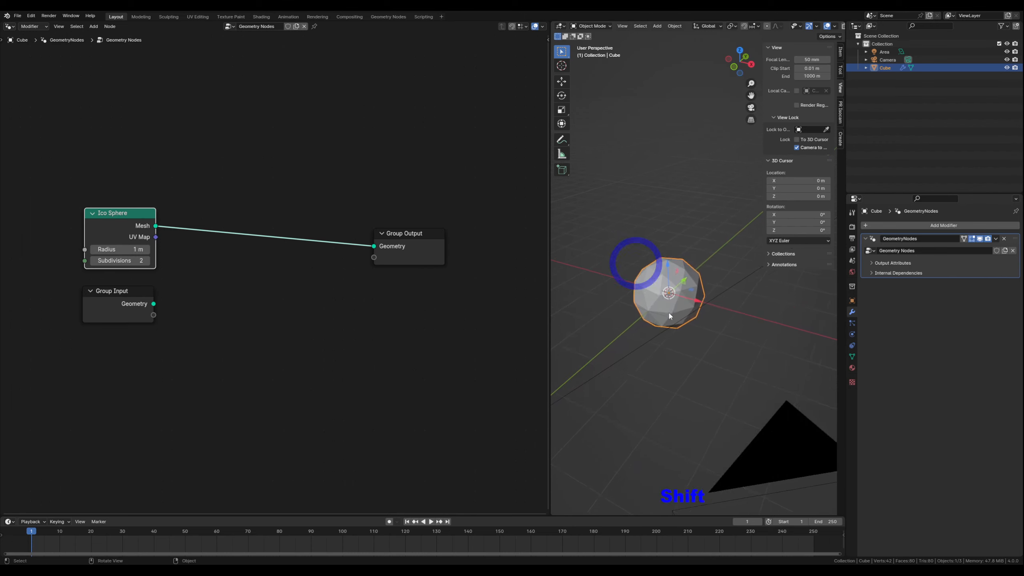
- Spread the Ico Sphere and Group Output nodes apart and move Group Input further down to free space between them
scroll(669, 315, up, 2)
shift+middle_drag(633, 357, 652, 361)
drag(415, 233, 469, 230)
drag(123, 219, 80, 208)
drag(129, 291, 75, 360)
click(133, 321)
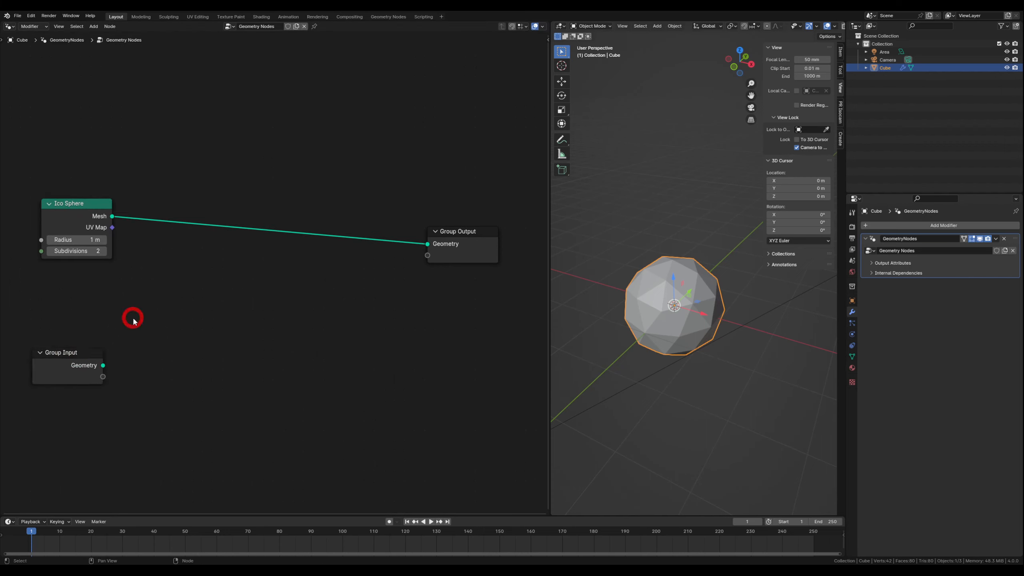
- Insert an Extrude Mesh node on the link between the Ico Sphere and the Group Output
key(shift+a)
mouse_move(134, 321)
text(extru)
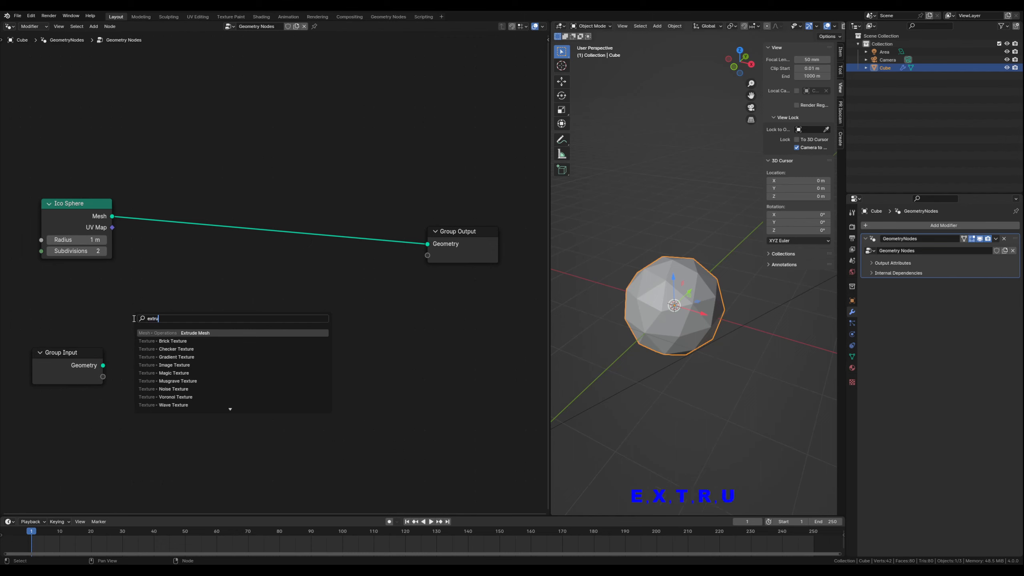
click(203, 333)
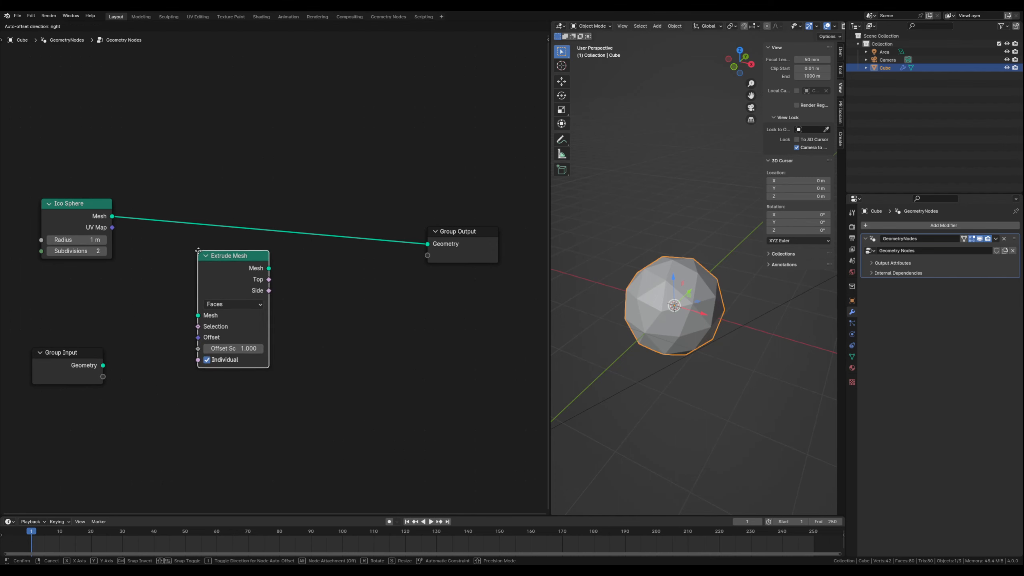
click(216, 228)
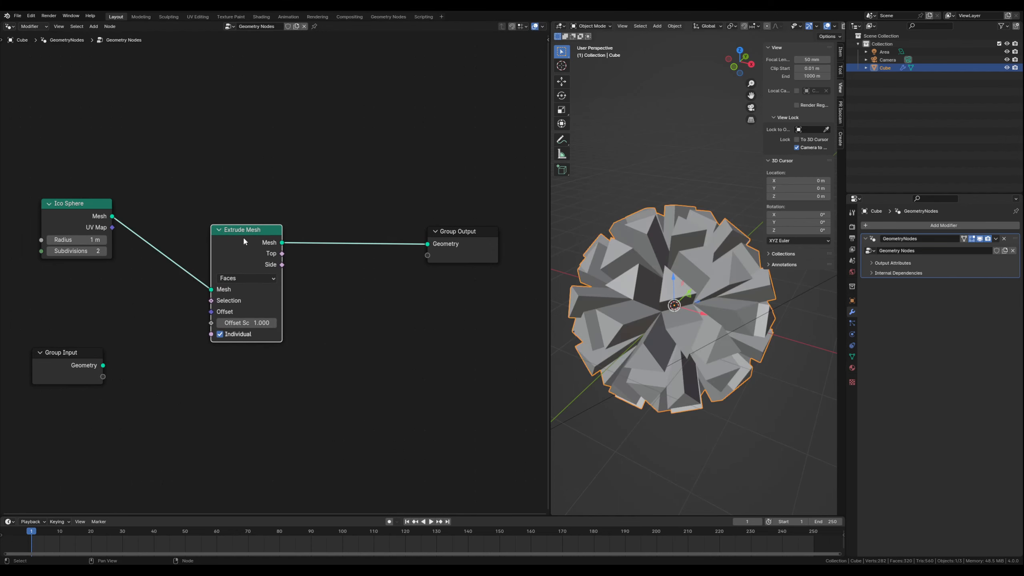
drag(253, 234, 258, 226)
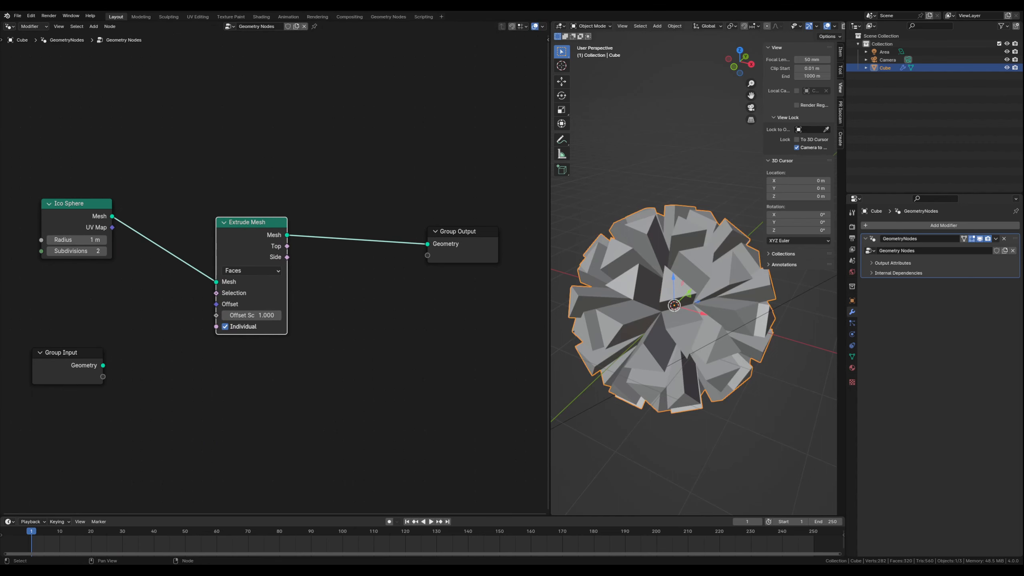
- Insert a Join Geometry node between Extrude Mesh and Group Output, and space the nodes out evenly
click(306, 387)
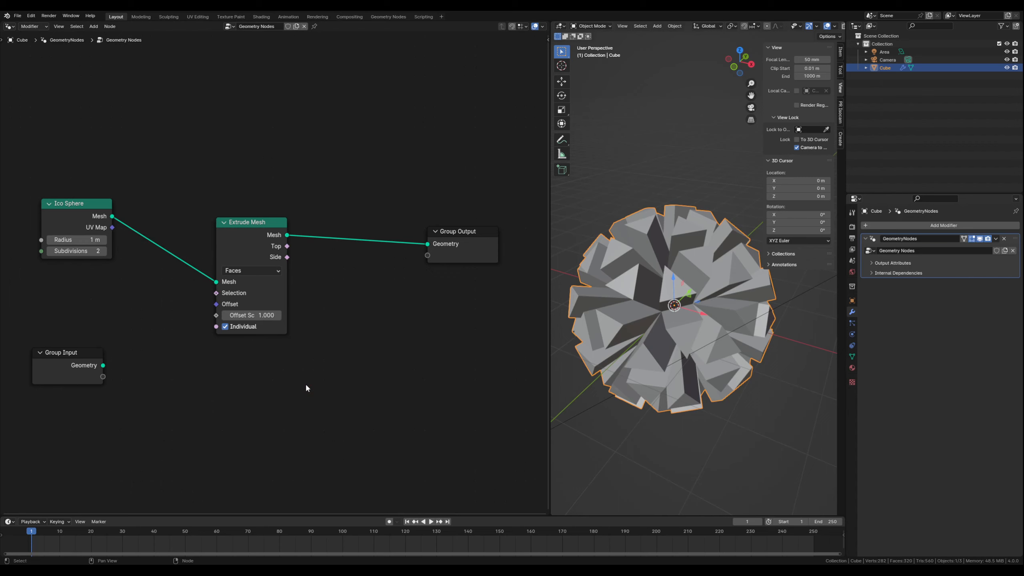
key(shift+a)
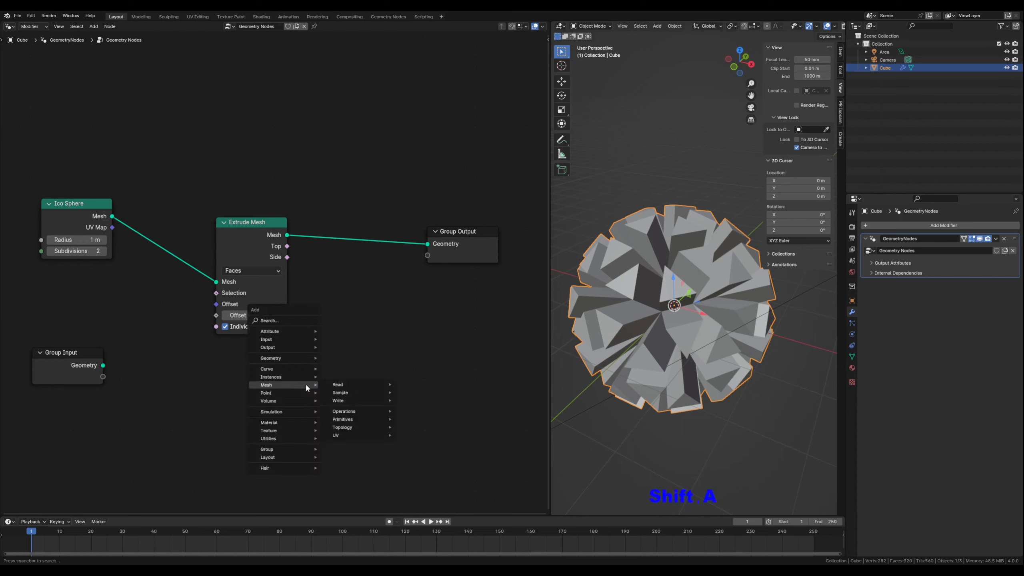
text(join)
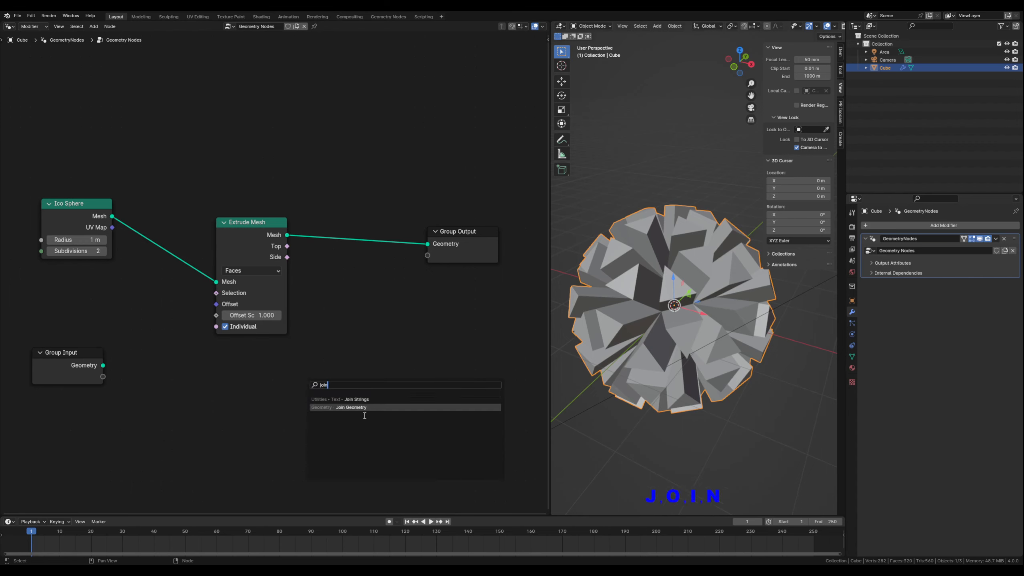
click(370, 409)
click(335, 264)
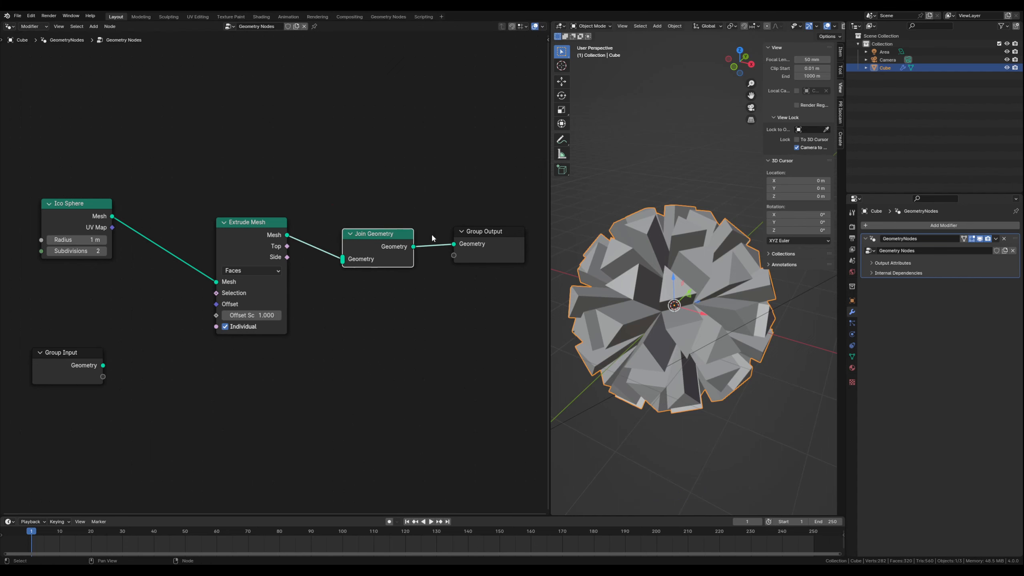
drag(474, 234, 486, 233)
drag(395, 234, 429, 230)
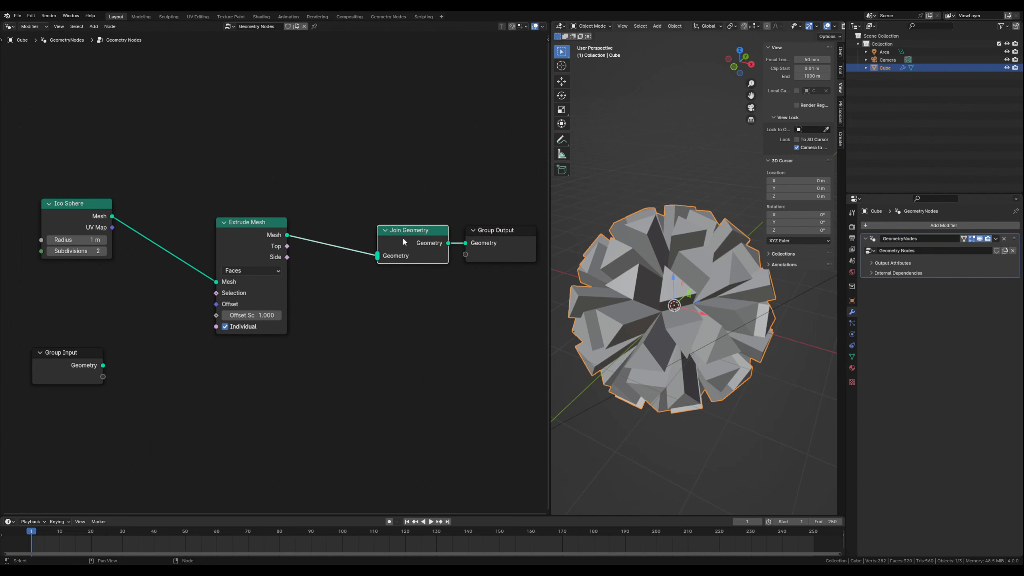
drag(258, 221, 258, 229)
drag(72, 200, 61, 198)
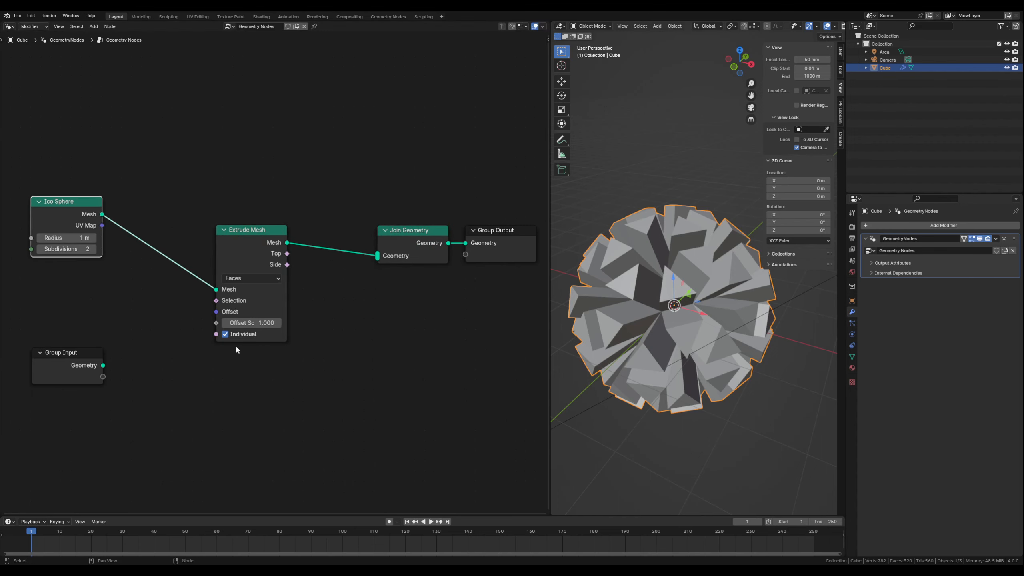
- Turn off the Individual option on the Extrude Mesh node
click(247, 302)
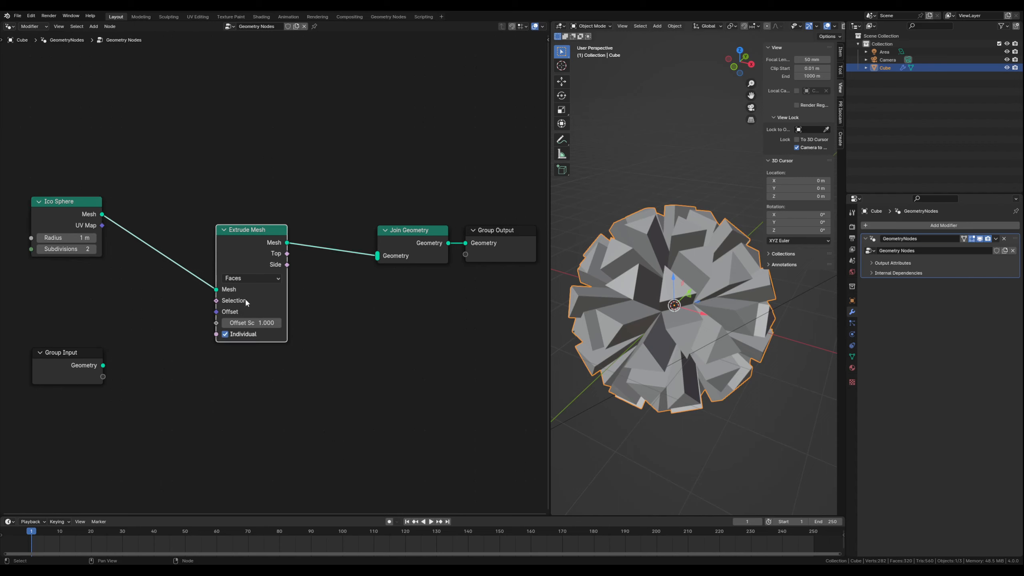
click(232, 335)
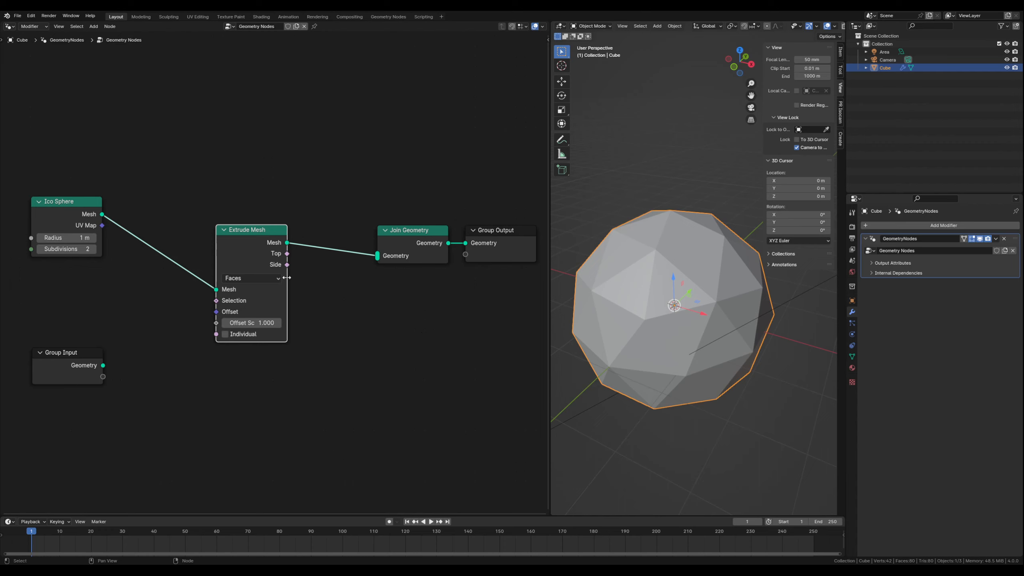
mouse_move(238, 324)
mouse_down()
mouse_move(254, 325)
mouse_move(225, 322)
mouse_move(256, 323)
mouse_move(234, 323)
mouse_up()
click(224, 334)
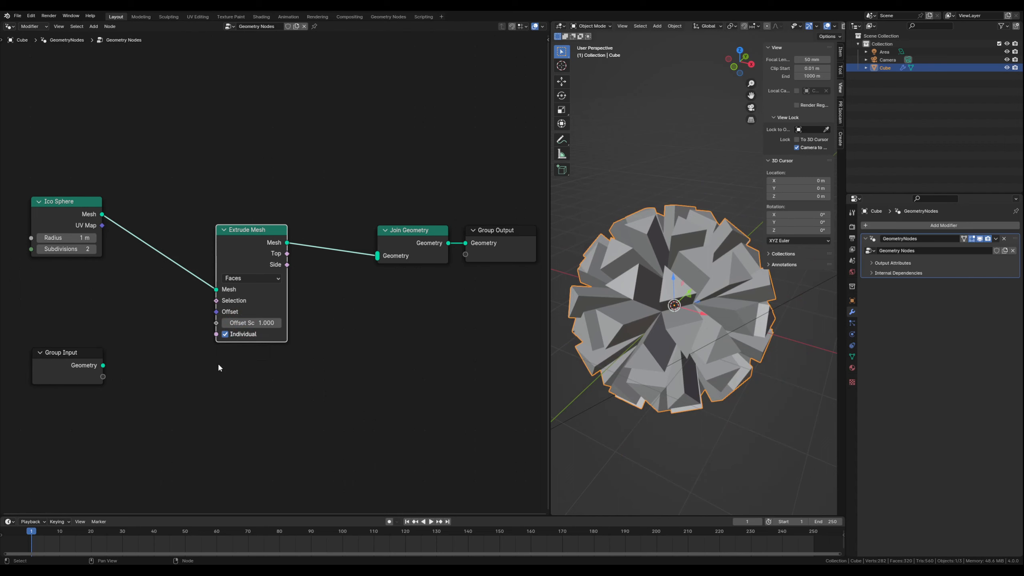
click(235, 336)
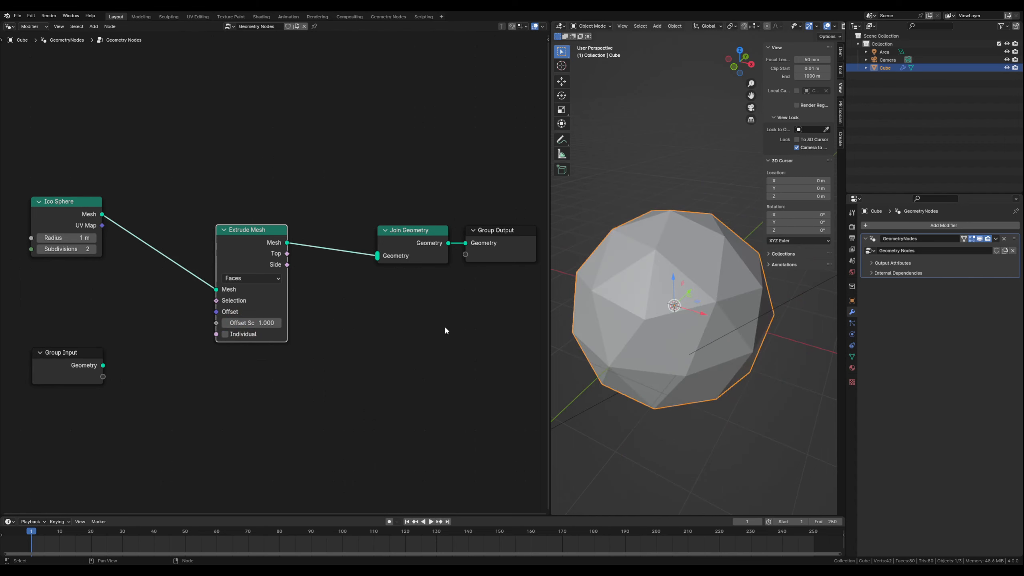
- Move the Group Input node further down to clear the area below the Ico Sphere
drag(73, 360, 57, 414)
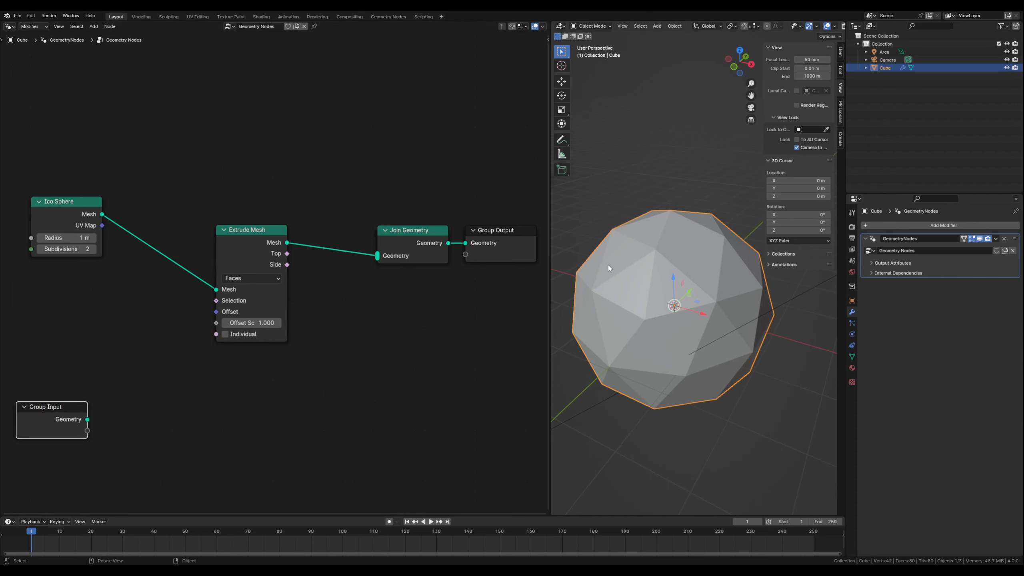
drag(80, 406, 85, 444)
click(158, 358)
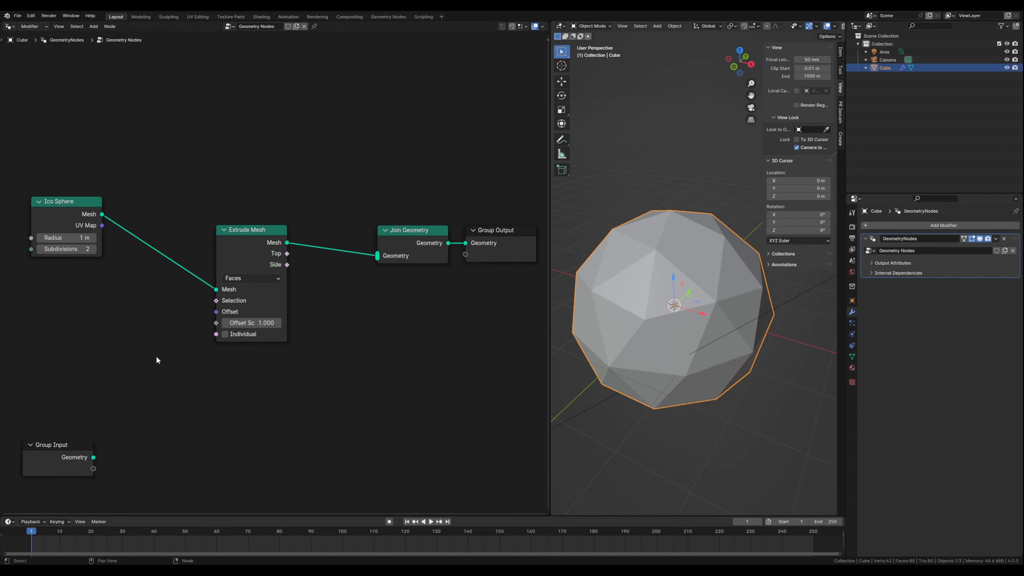
- Add a Math node below the Ico Sphere and set its operation to Compare
key(shift+a)
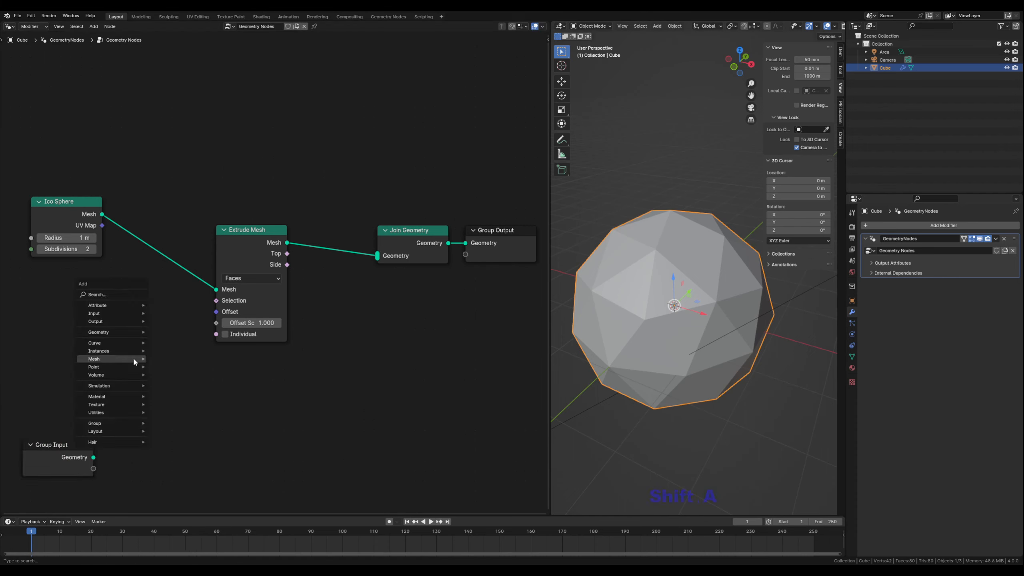
text(math)
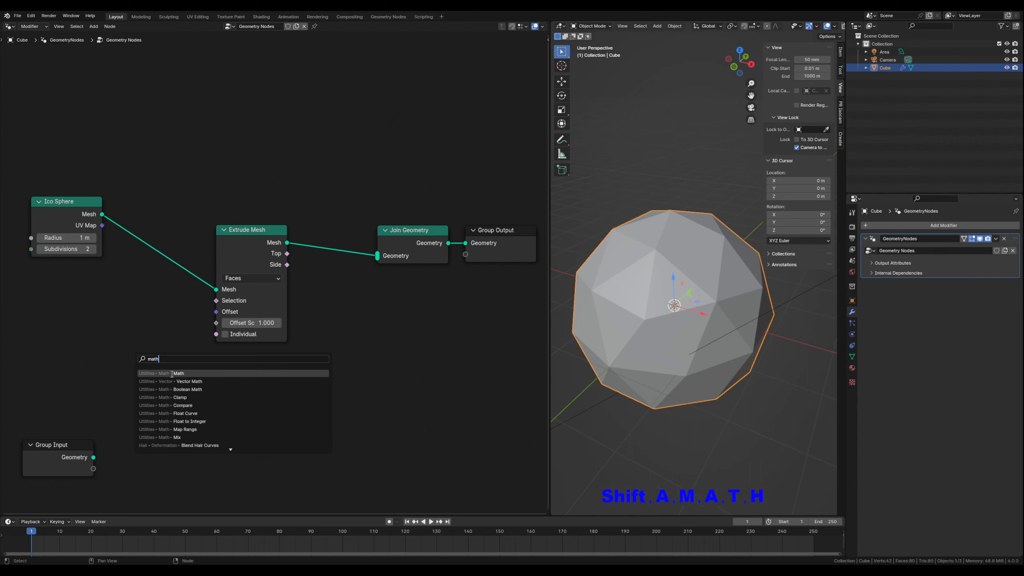
click(172, 374)
click(114, 324)
click(114, 348)
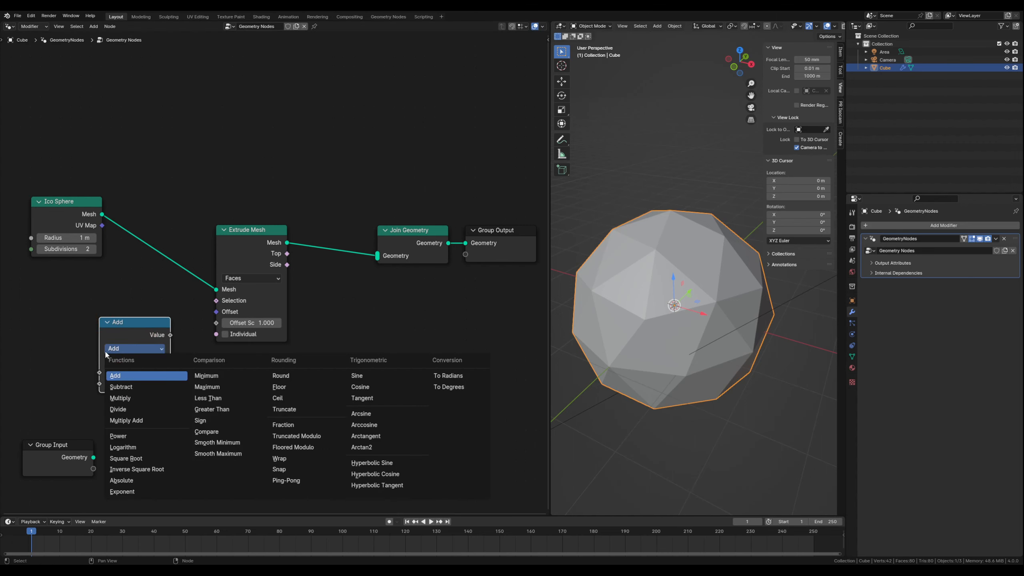
click(207, 432)
- Connect the Compare node's Value output to Extrude Mesh's Selection input and nudge the Compare node up slightly
drag(134, 323, 216, 300)
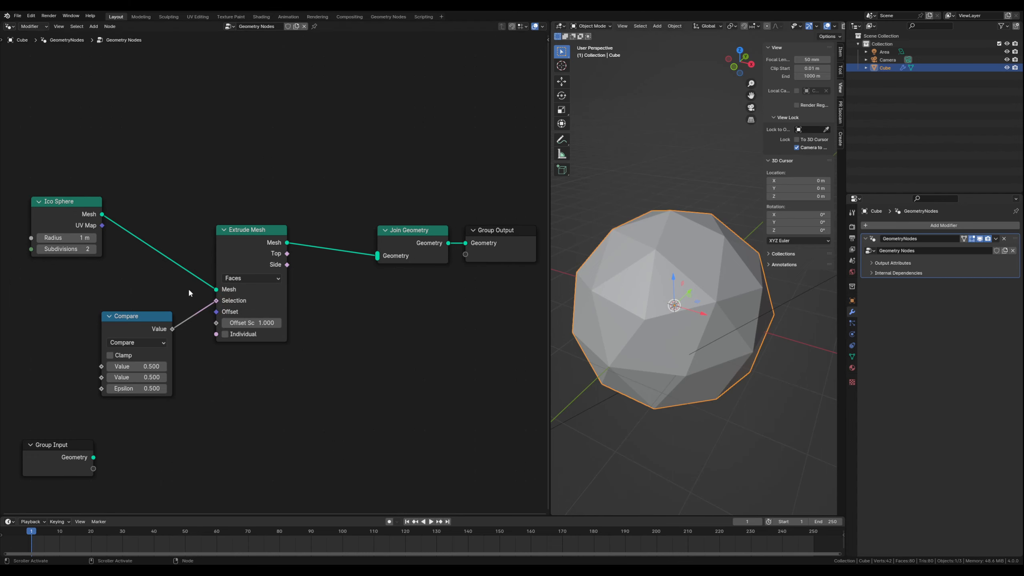
drag(150, 319, 152, 314)
click(207, 411)
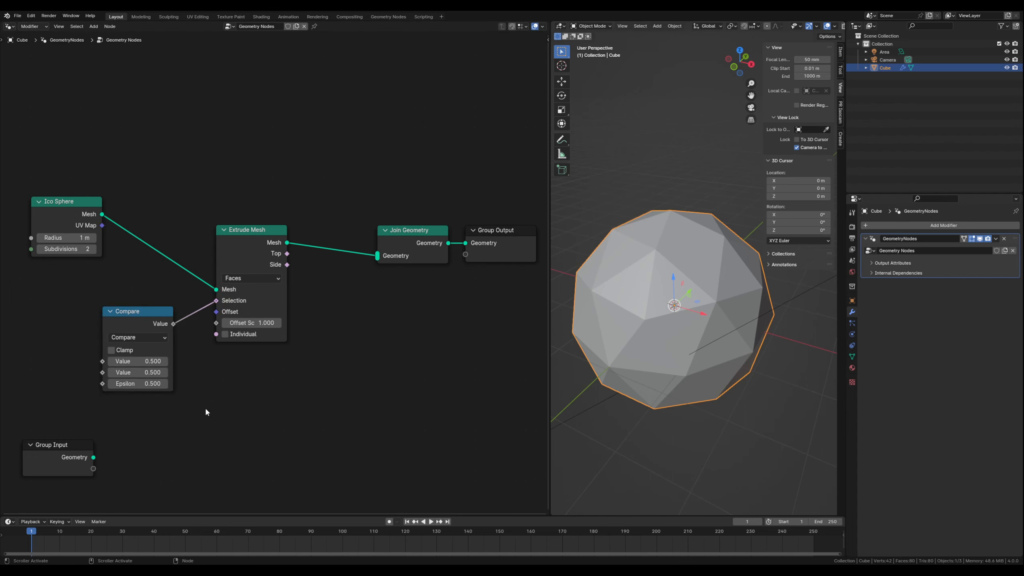
middle_drag(194, 407, 261, 403)
click(253, 428)
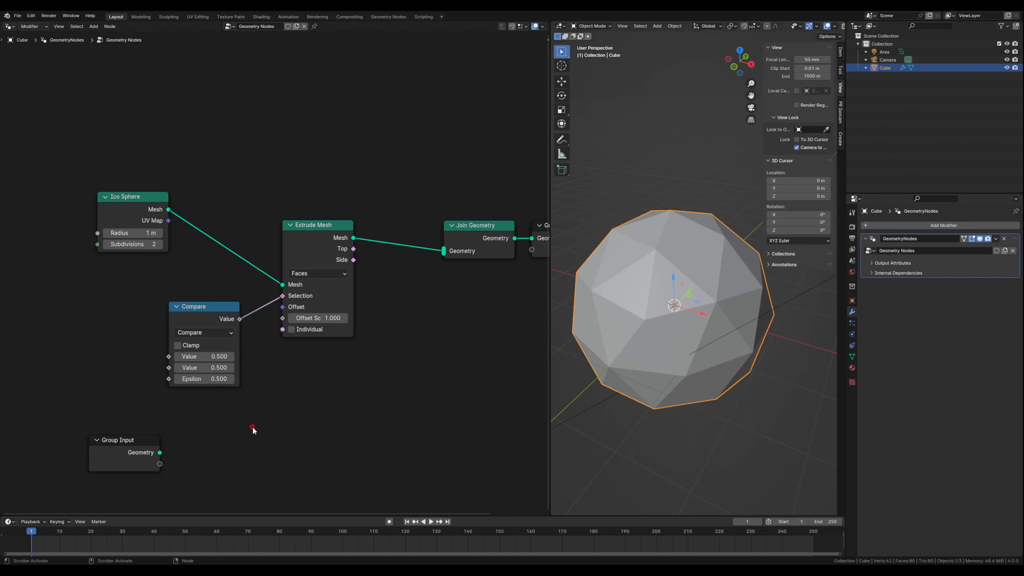
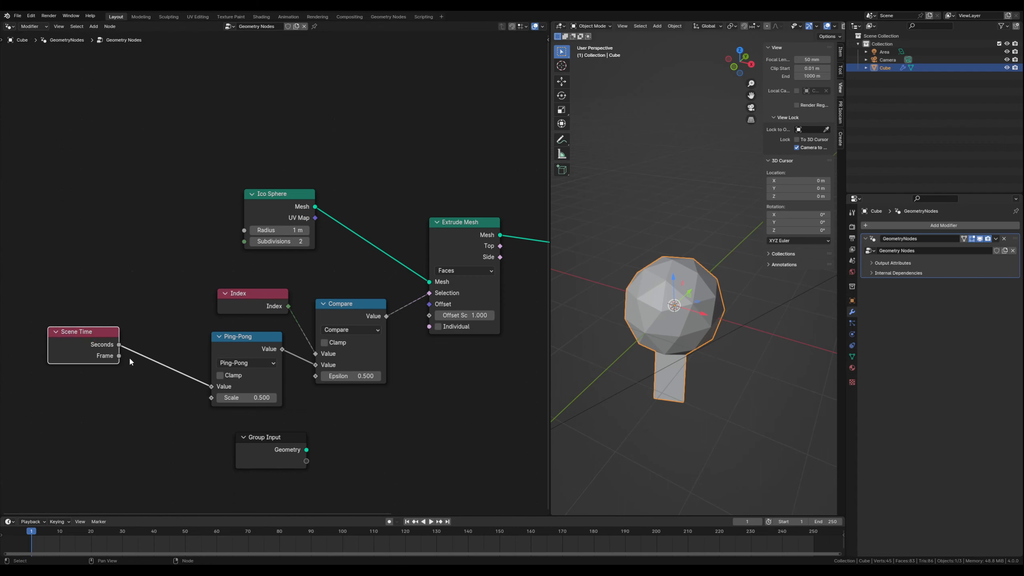
- Duplicate the Ping-Pong node, insert the copy between Scene Time and the original, and set its operation to Multiply
click(254, 338)
key(shift)
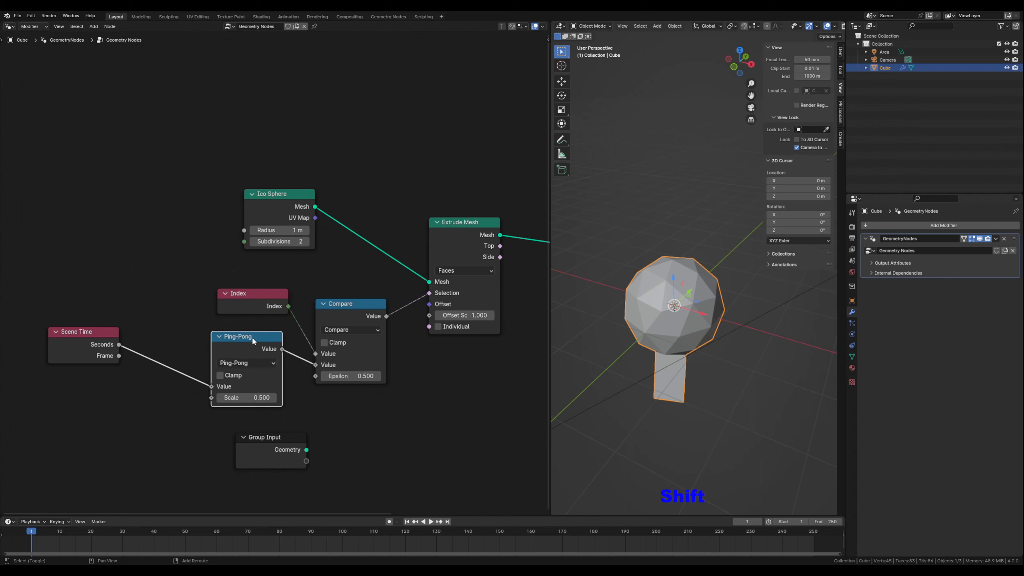
key(shift+d)
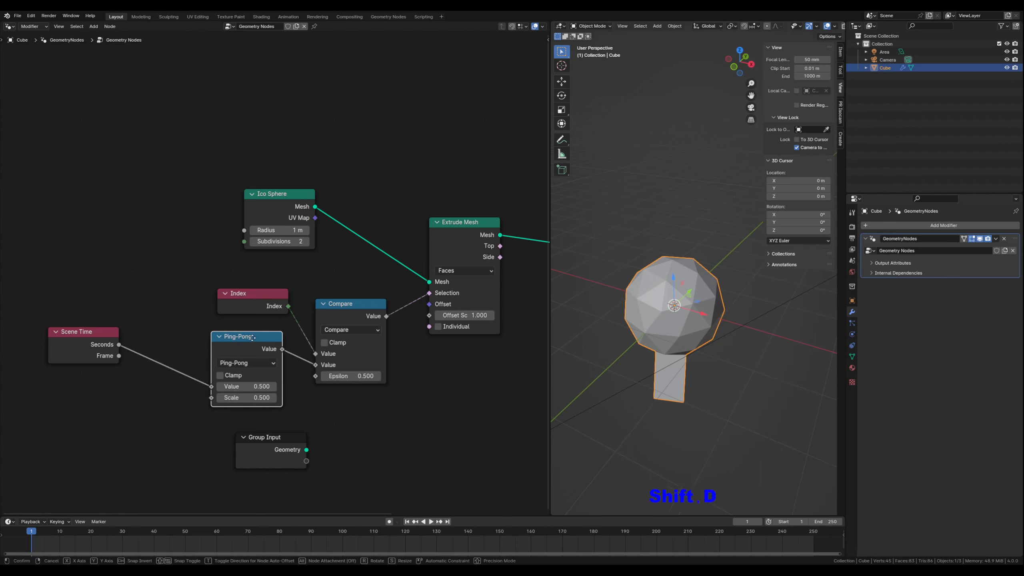
click(193, 362)
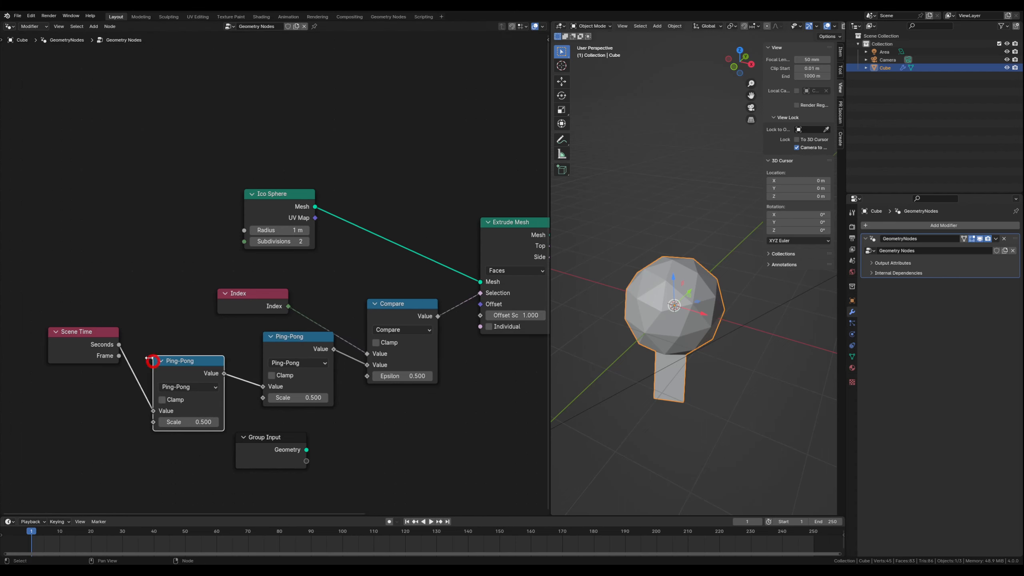
drag(203, 362, 220, 339)
click(210, 363)
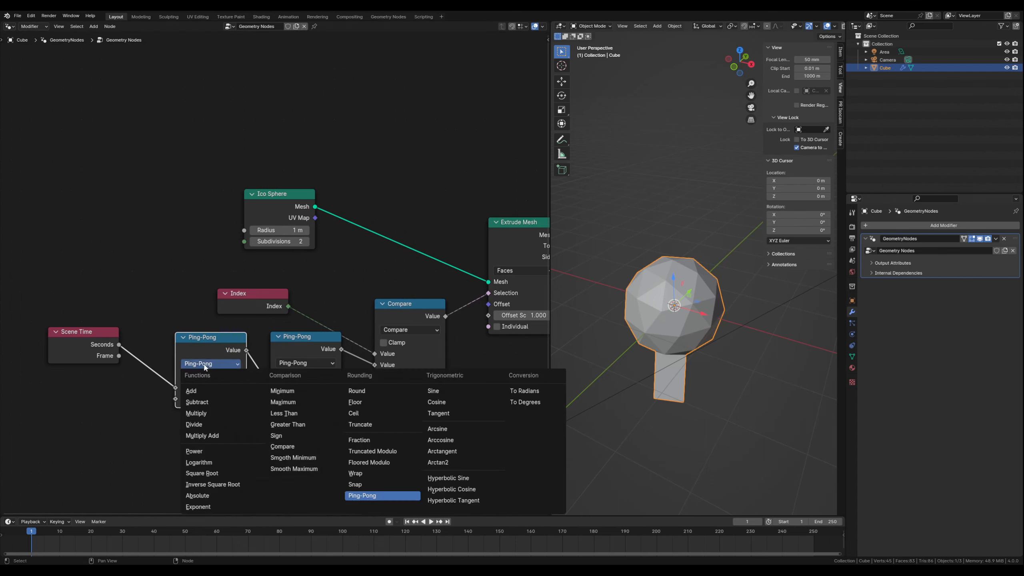
click(210, 413)
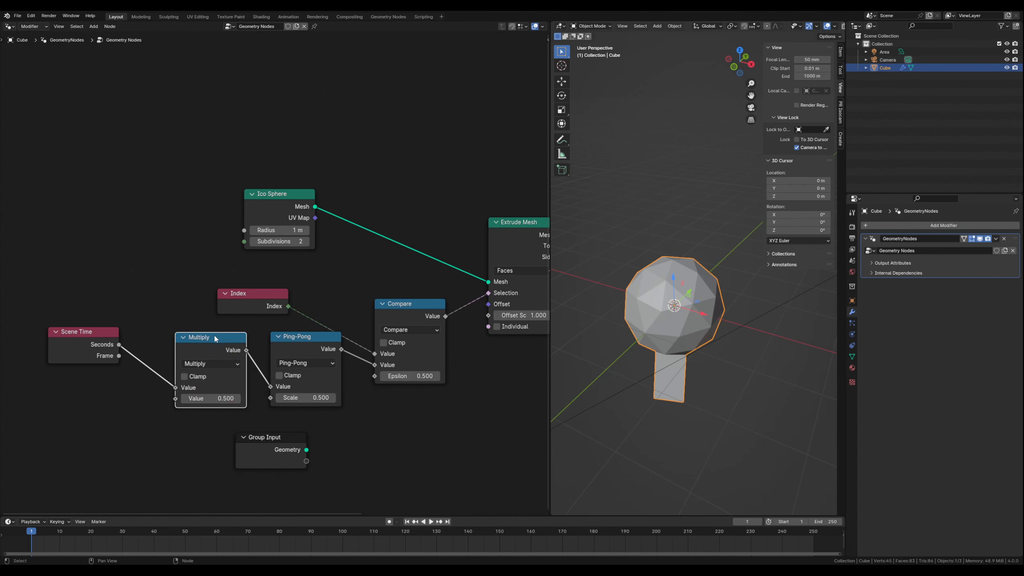
- Move the Multiply and Scene Time nodes closer to the Ping-Pong node and set the Multiply value to 20
drag(215, 338, 220, 335)
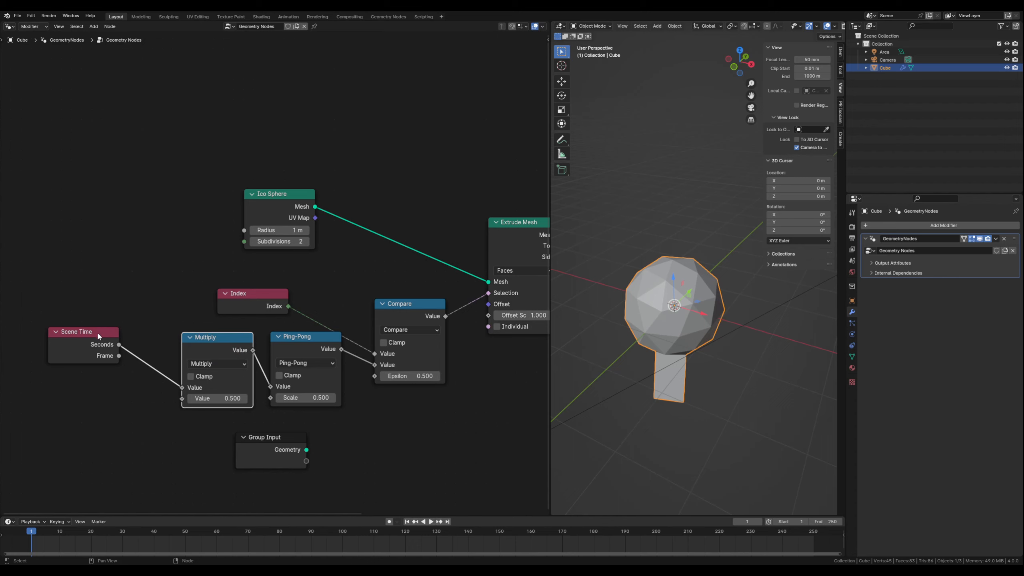
drag(99, 336, 149, 342)
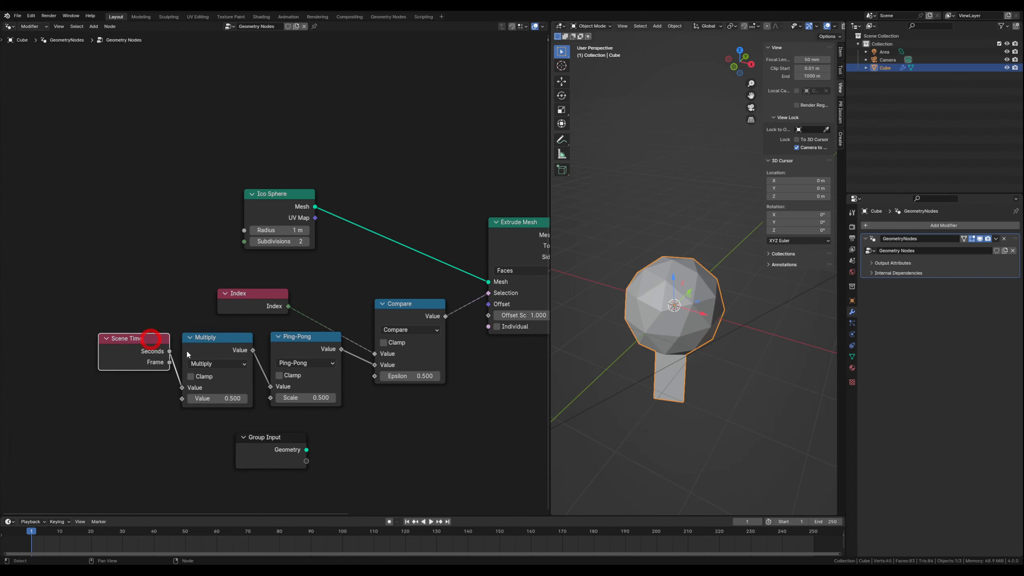
click(208, 399)
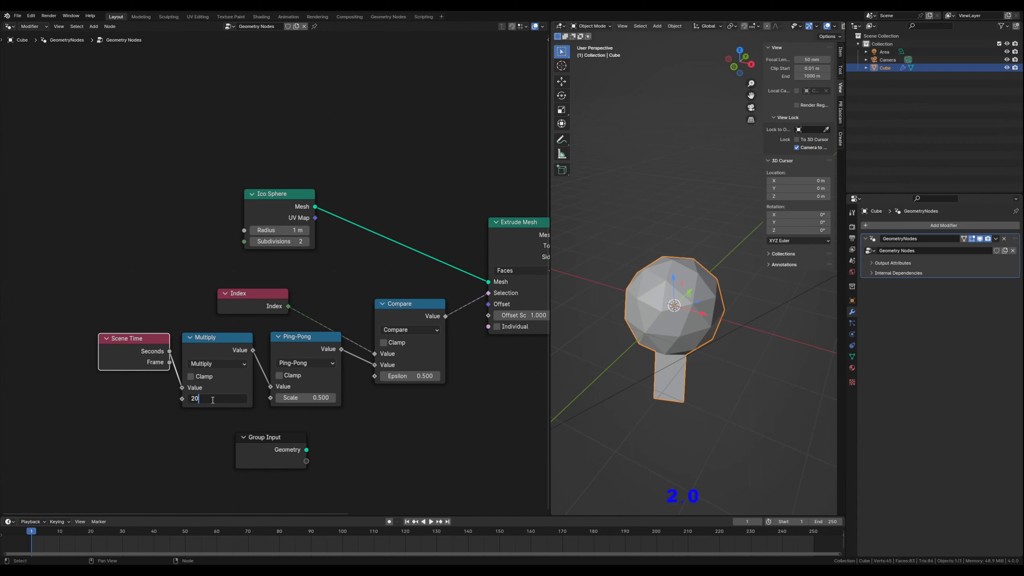
key(Return)
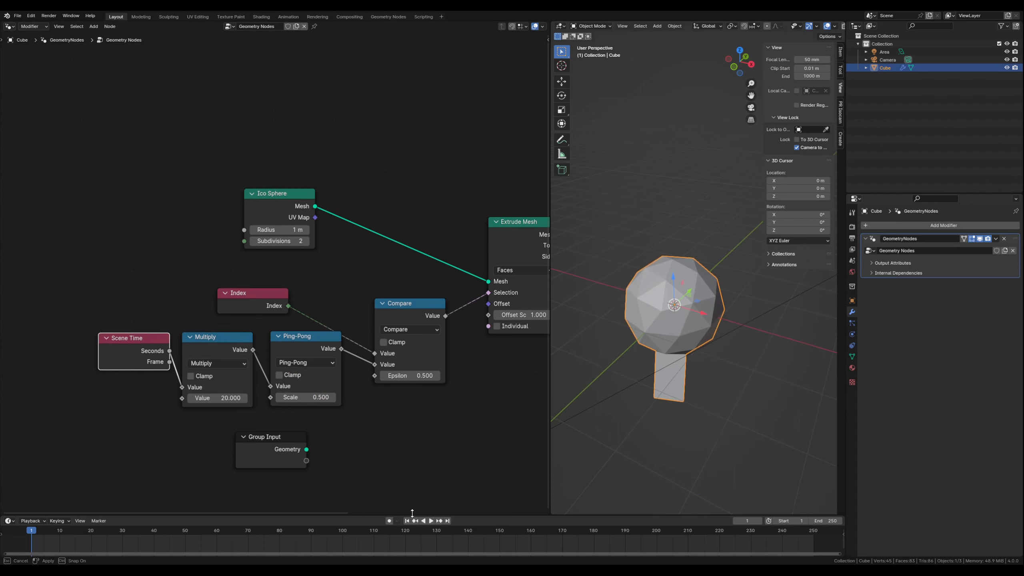
- Enlarge the timeline area and play the animation to examine the extrusion, stopping playback after viewing
drag(410, 516, 409, 480)
click(431, 485)
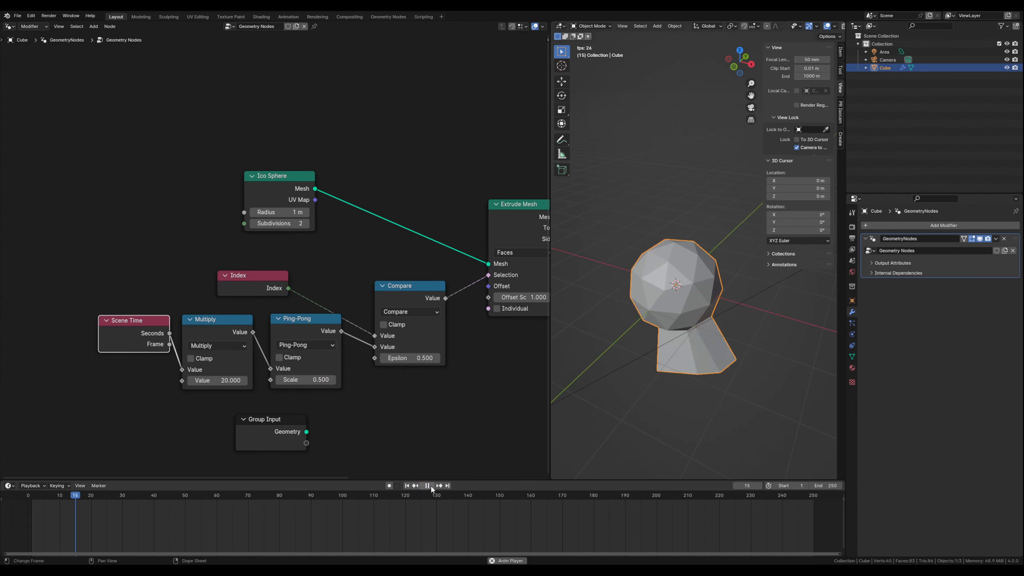
middle_drag(696, 318, 678, 313)
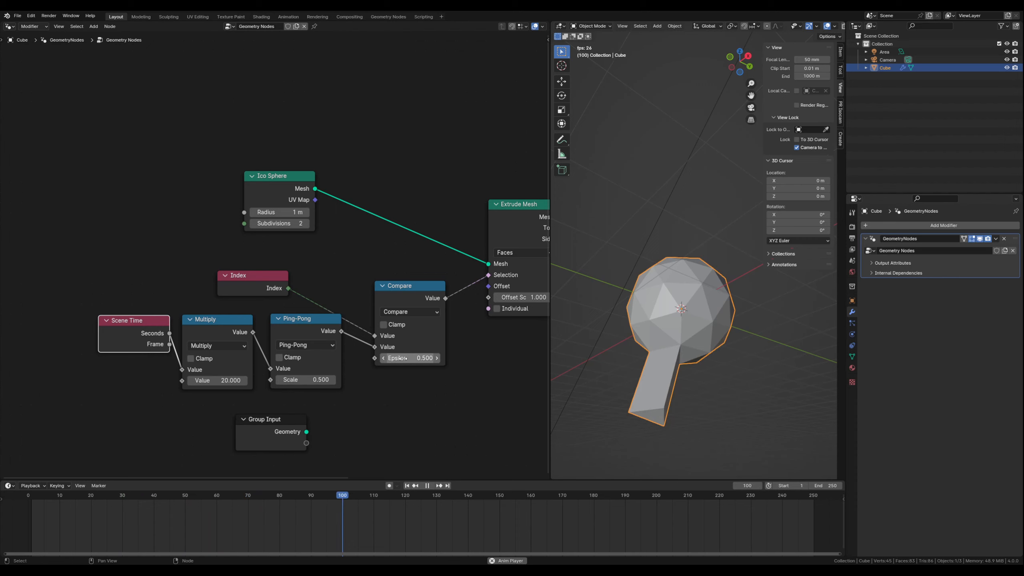
click(427, 487)
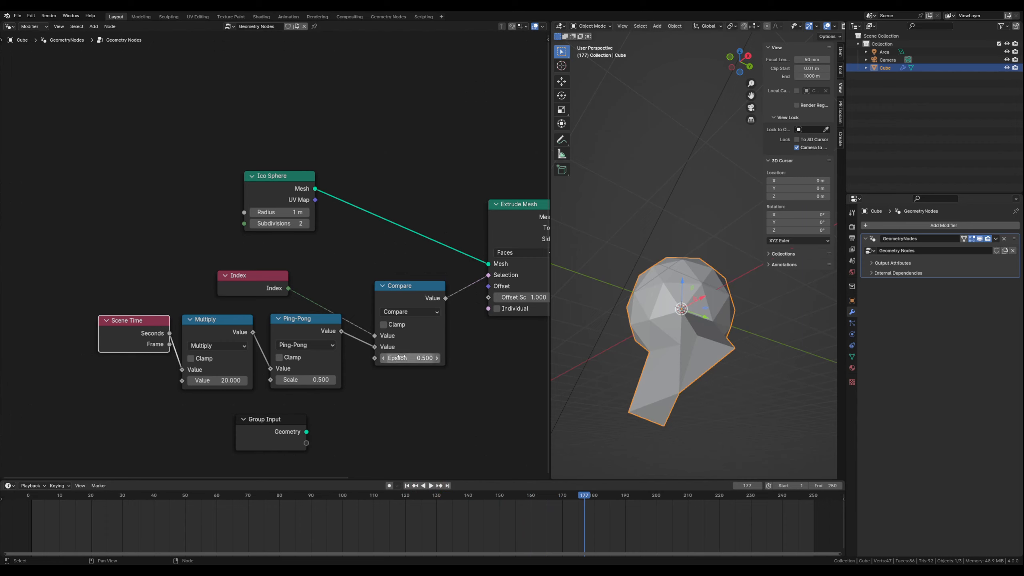
- Set the Compare node's Epsilon to 15 so that more faces are extruded
drag(401, 358, 426, 358)
middle_drag(658, 345, 593, 341)
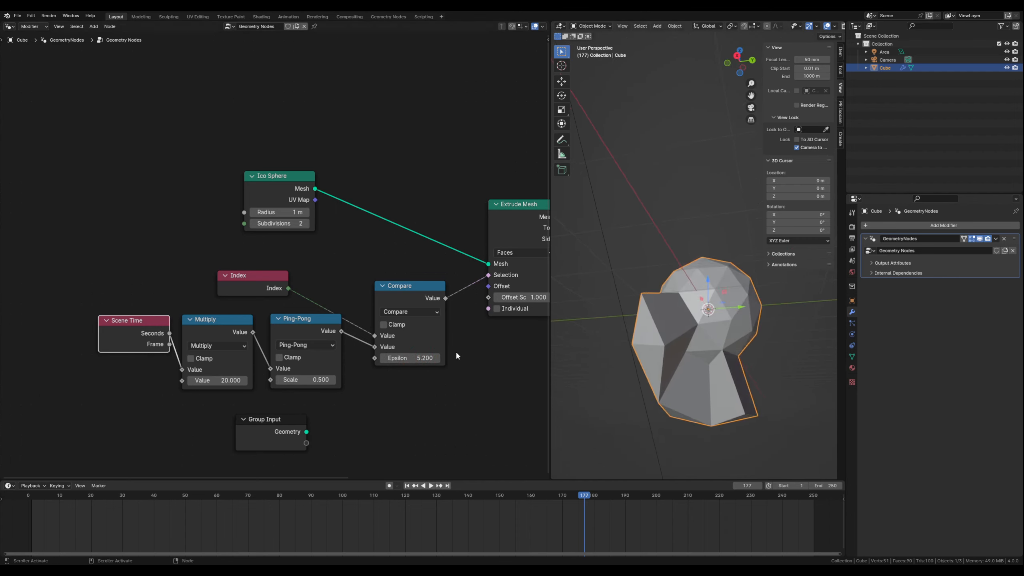
drag(410, 359, 407, 358)
click(406, 359)
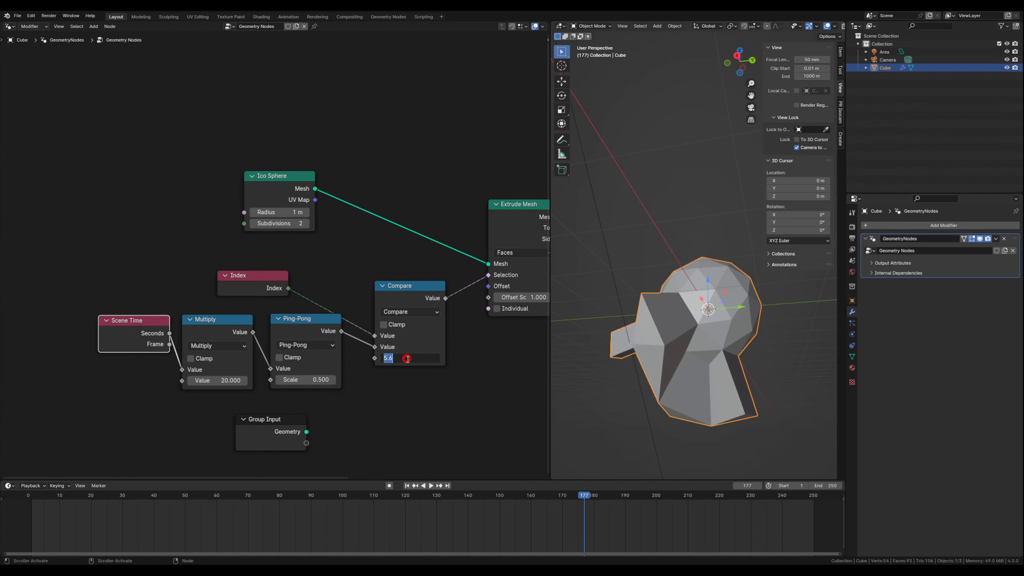
text(15)
key(Return)
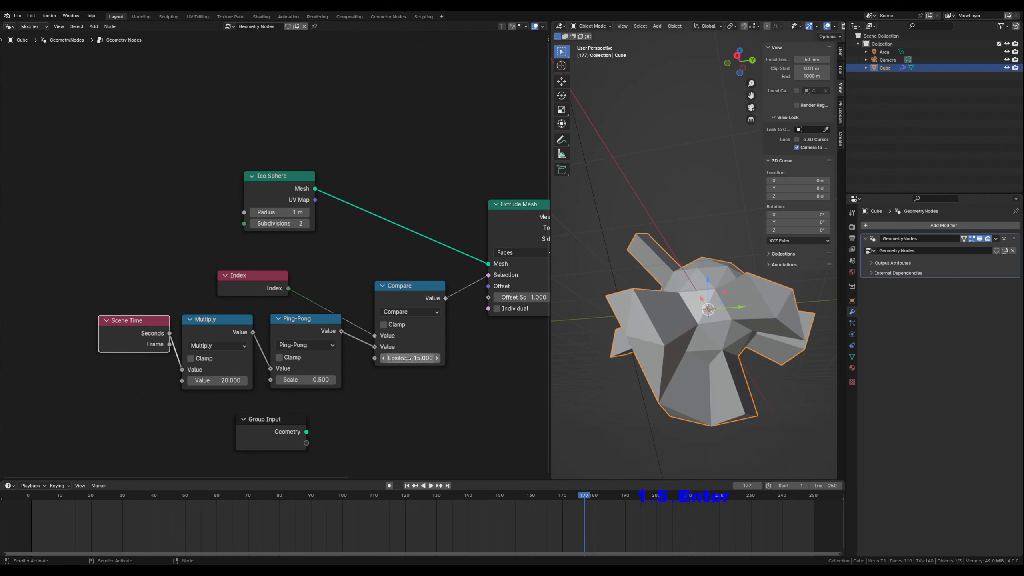
middle_drag(645, 350, 666, 368)
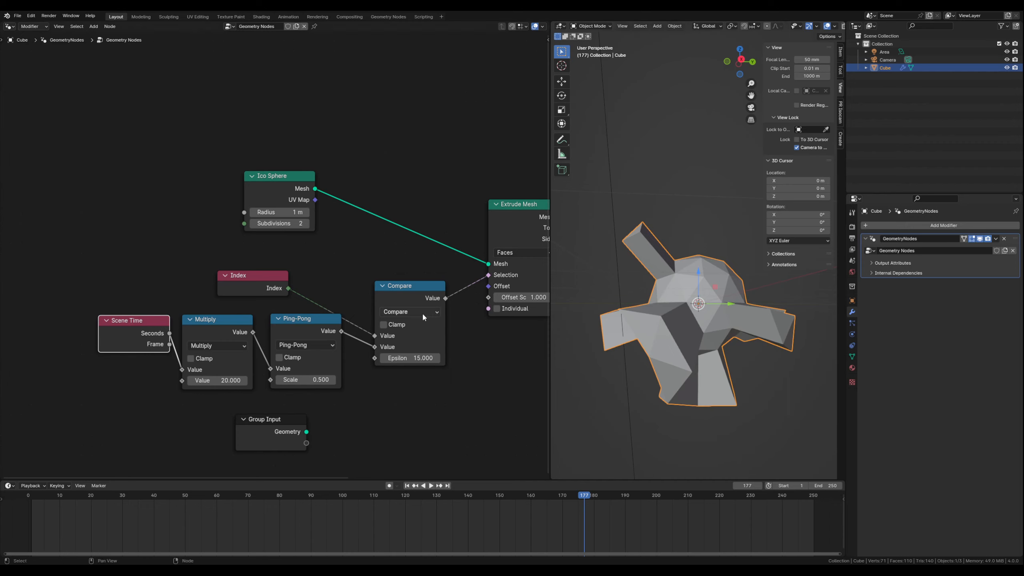
- Try a Scale of 4.8 on the Ping-Pong node and inspect the shape
click(304, 384)
text(6)
key(Return)
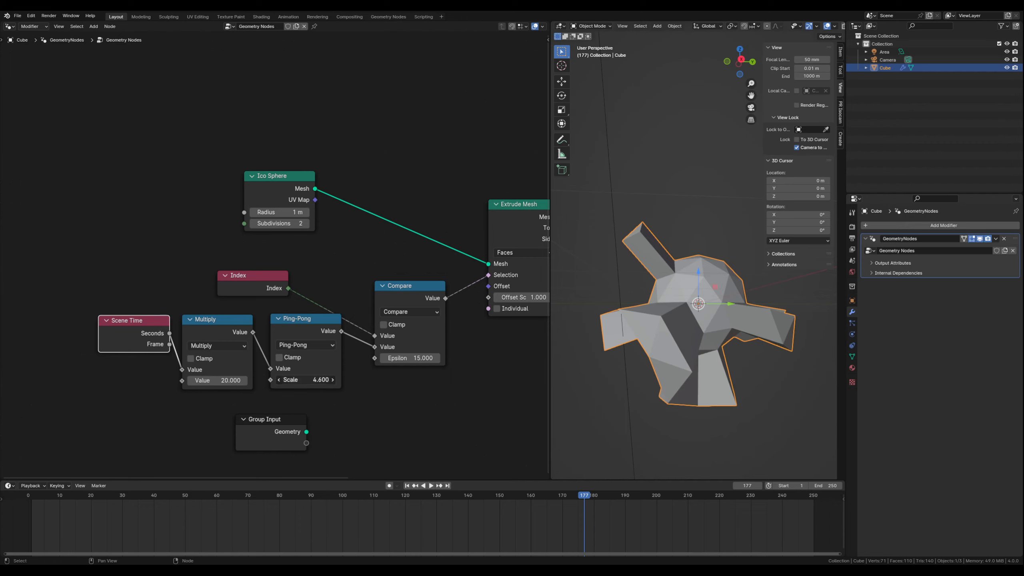
drag(311, 380, 302, 380)
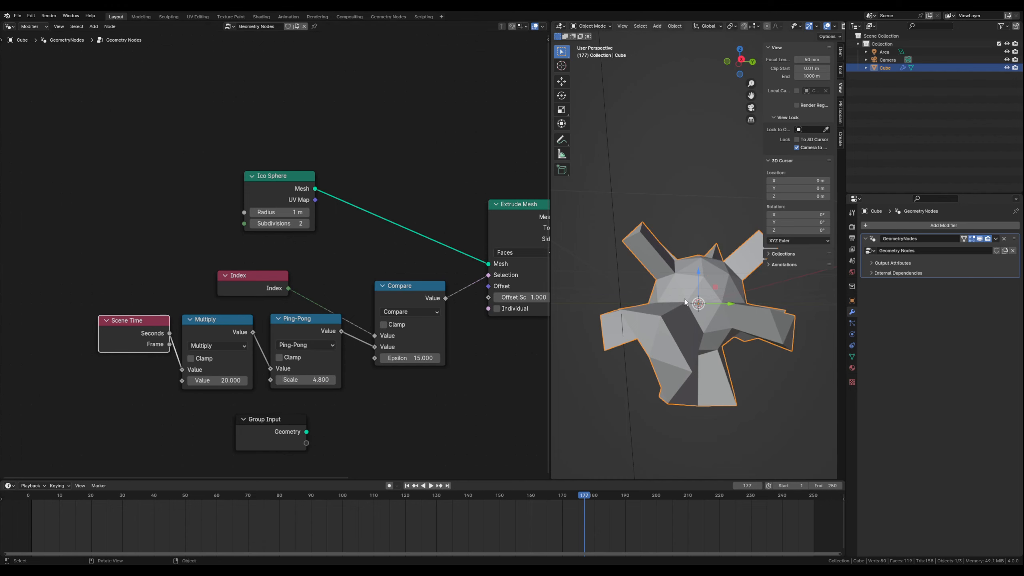
middle_drag(657, 292, 633, 304)
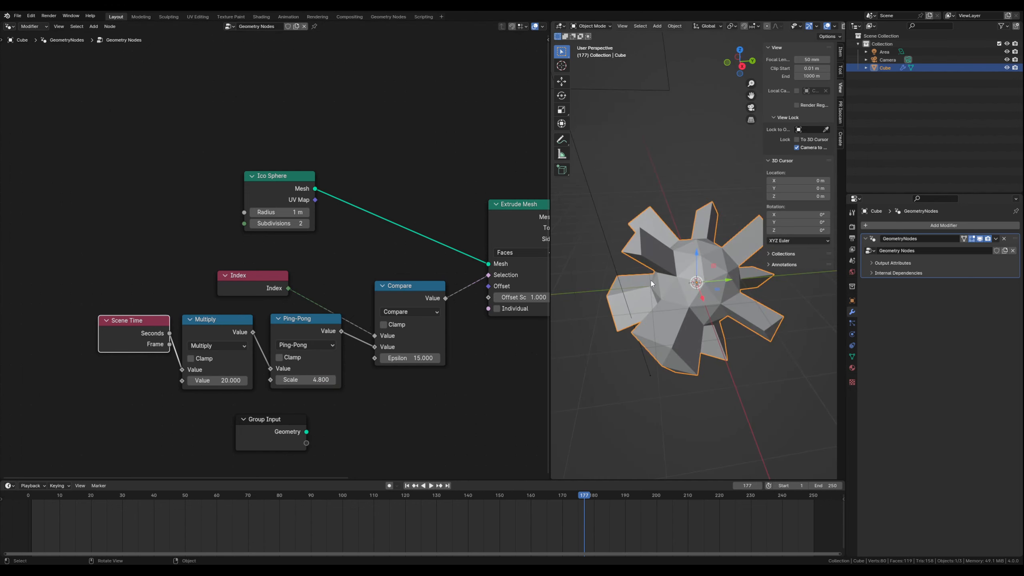
- Set the Ping-Pong node's Scale to 25
double_click(314, 376)
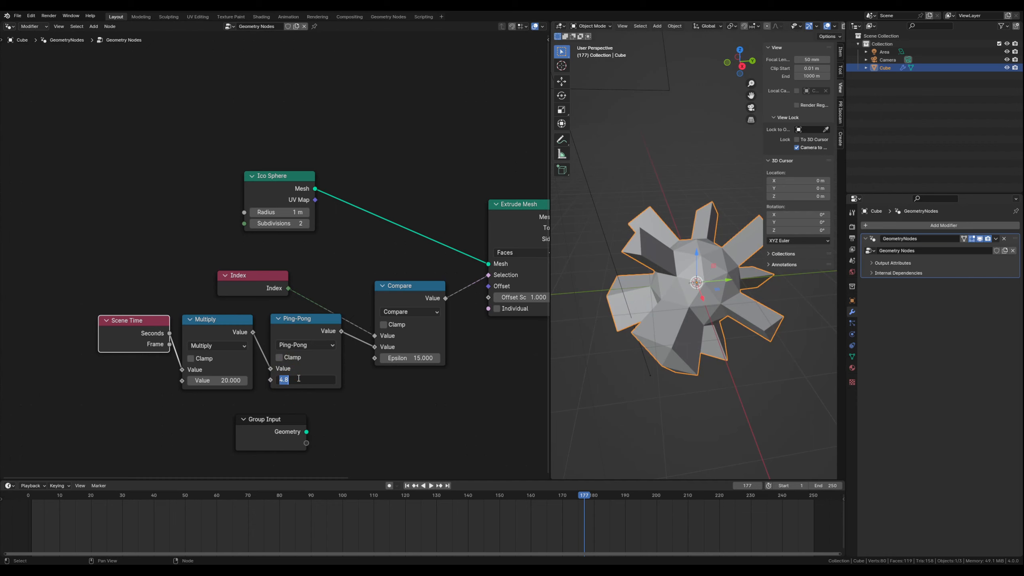
text(25)
key(Return)
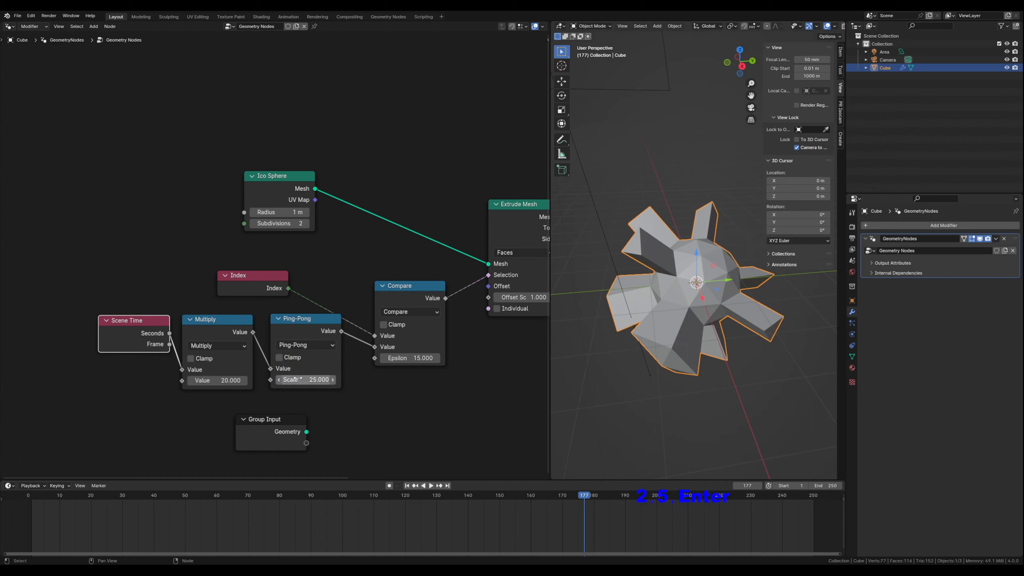
- Play the animation again to examine the moving extrusions from another angle, and stop playback
click(431, 486)
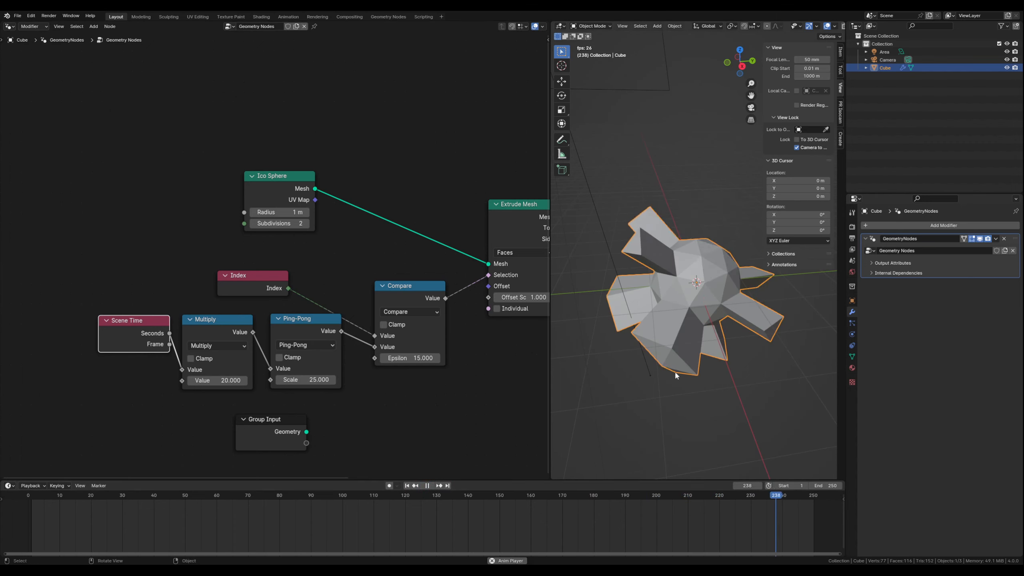
middle_drag(674, 371, 704, 321)
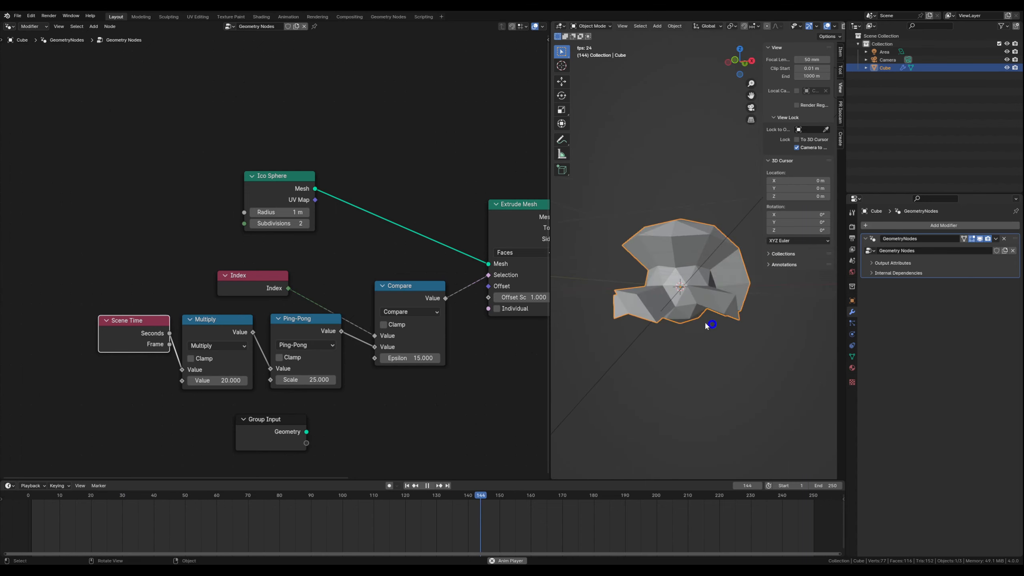
click(427, 485)
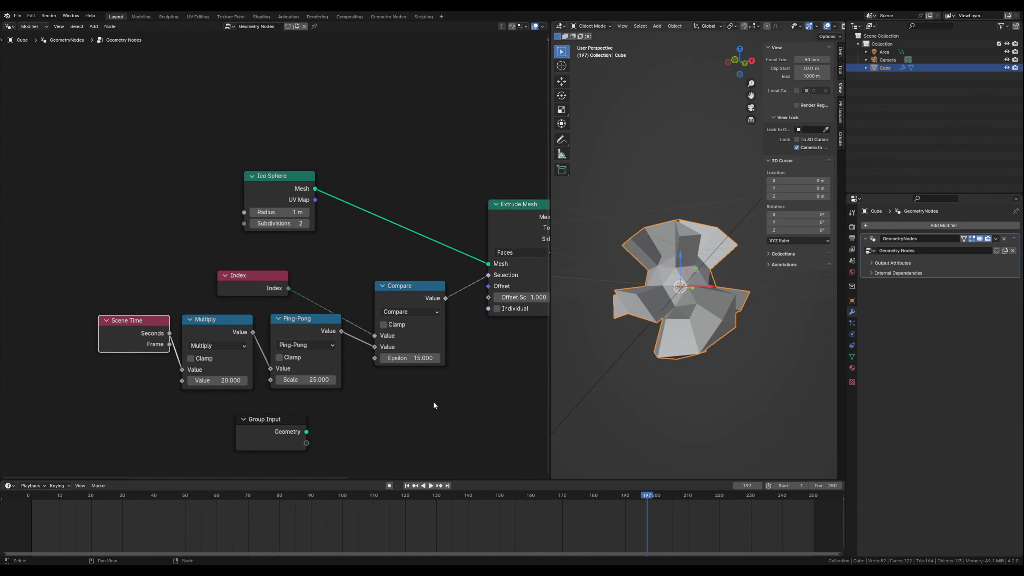
- Set the Extrude Mesh node's Offset Scale to 0.8
middle_drag(432, 401, 327, 337)
mouse_move(417, 233)
mouse_down()
mouse_move(373, 233)
mouse_move(422, 233)
mouse_move(409, 233)
mouse_up()
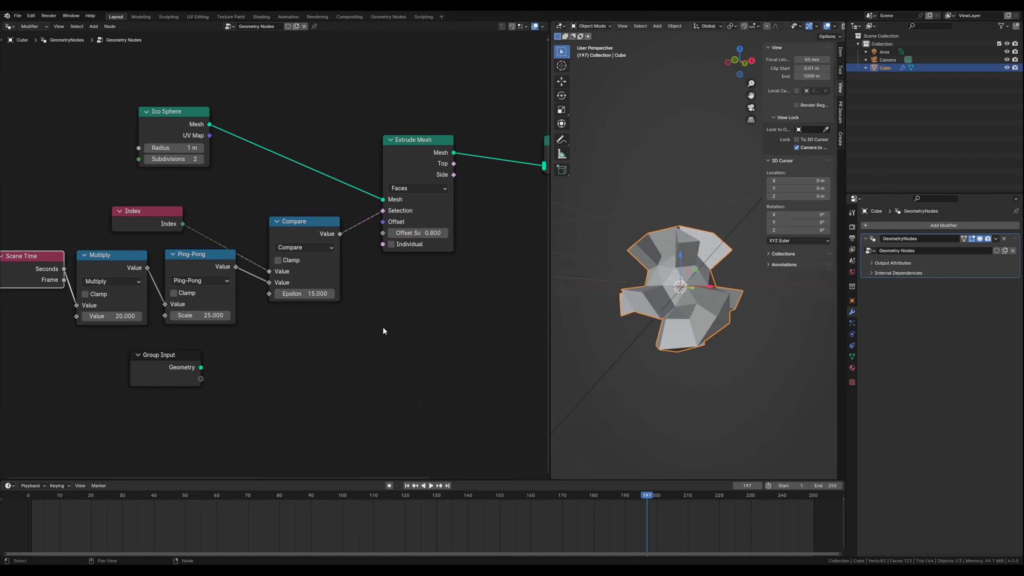
- Add a Random Value node below Extrude Mesh and connect its Value output to Extrude Mesh's Offset Scale
key(shift+a)
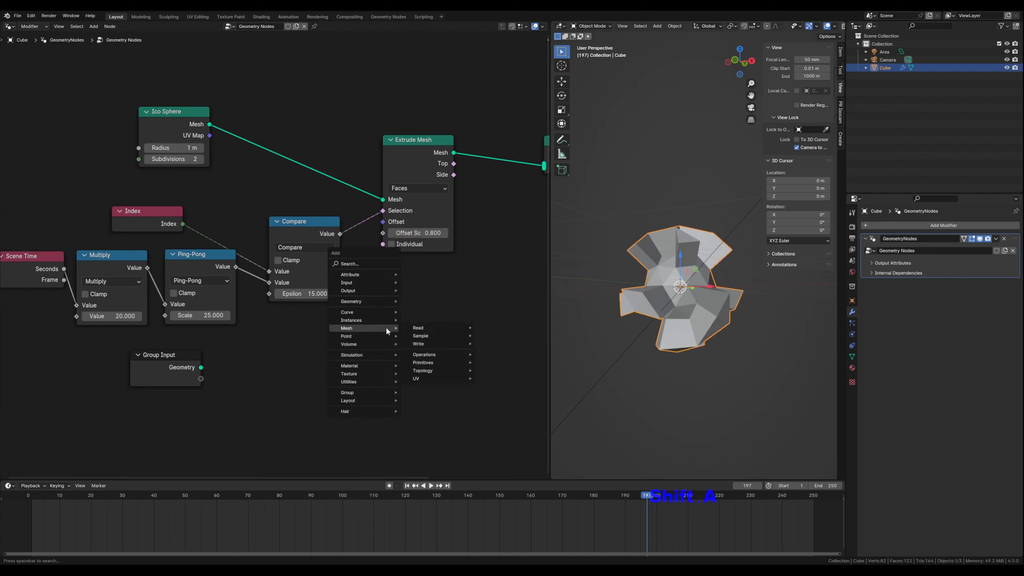
text(ra)
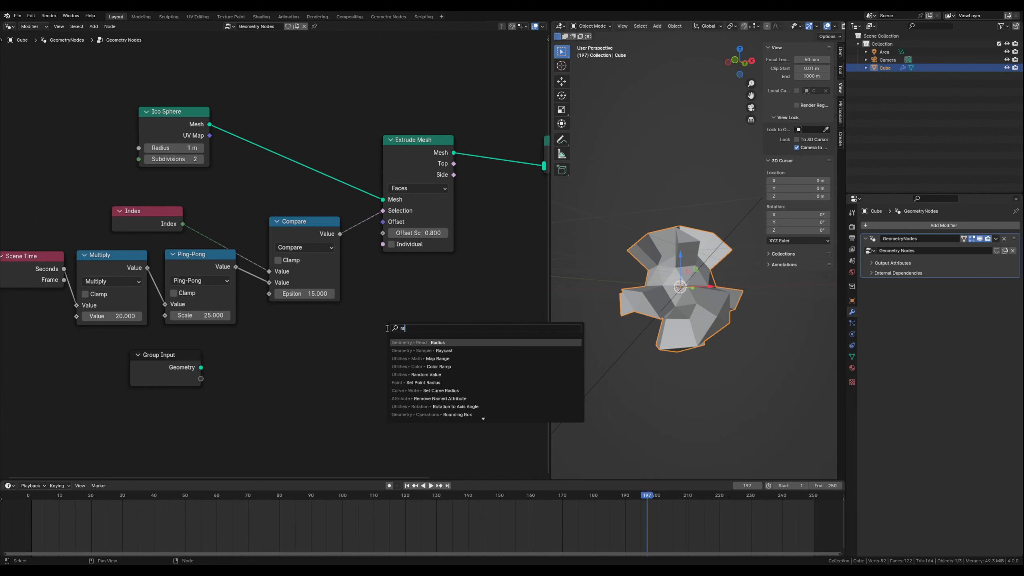
text(n)
key(Down)
key(Return)
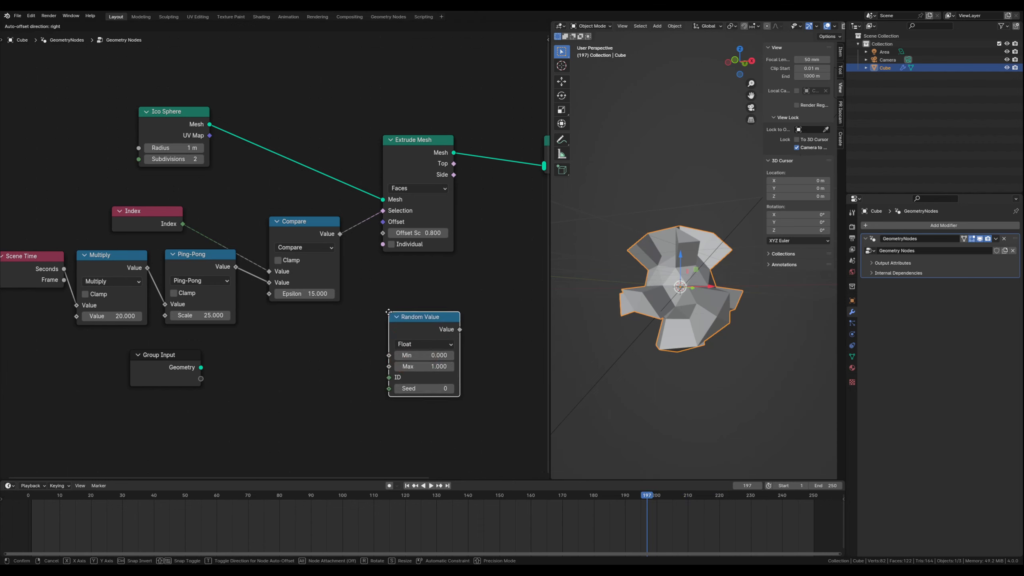
click(376, 298)
drag(451, 320, 383, 233)
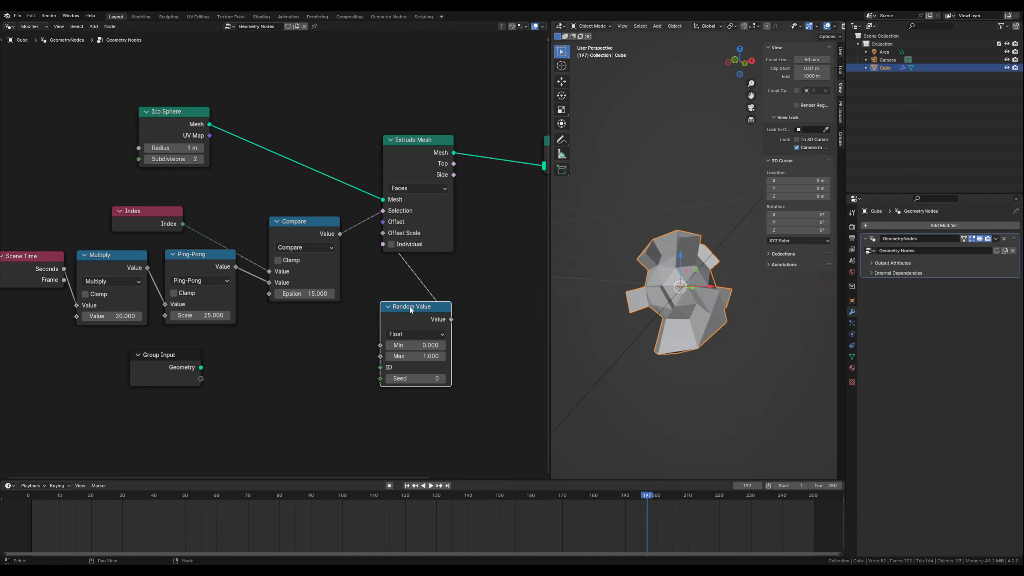
- Check the varied extrusion lengths on the shape and move the Random Value node further below the Extrude Mesh node
drag(411, 310, 399, 308)
scroll(709, 304, up, 2)
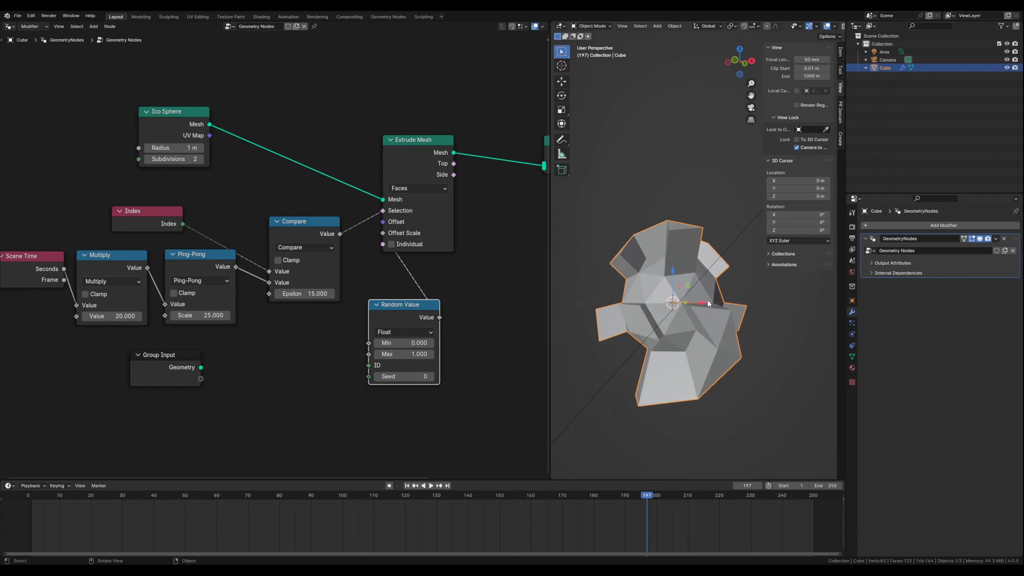
middle_drag(709, 303, 633, 328)
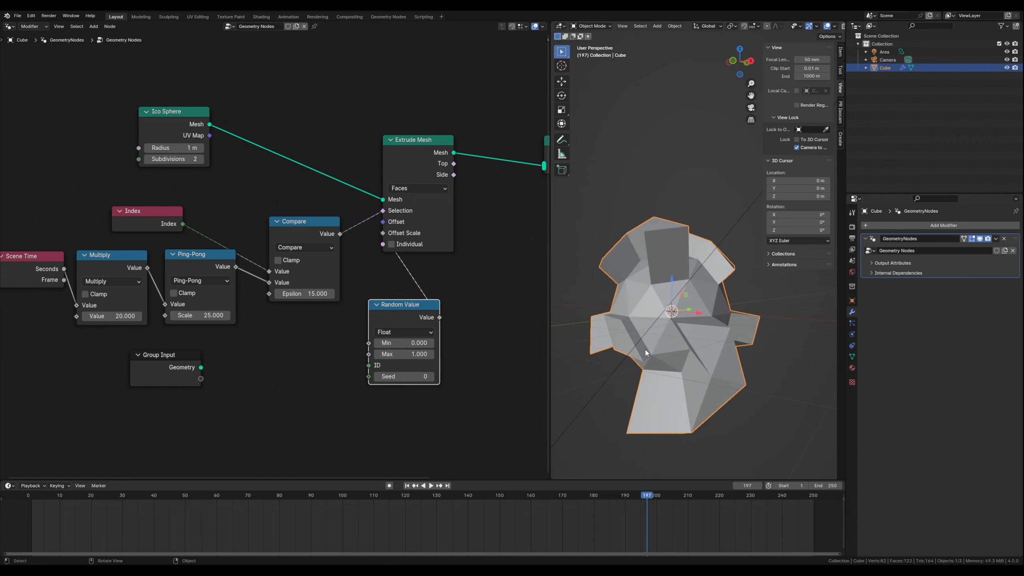
mouse_move(658, 345)
middle_down()
mouse_move(648, 345)
mouse_move(660, 341)
middle_up()
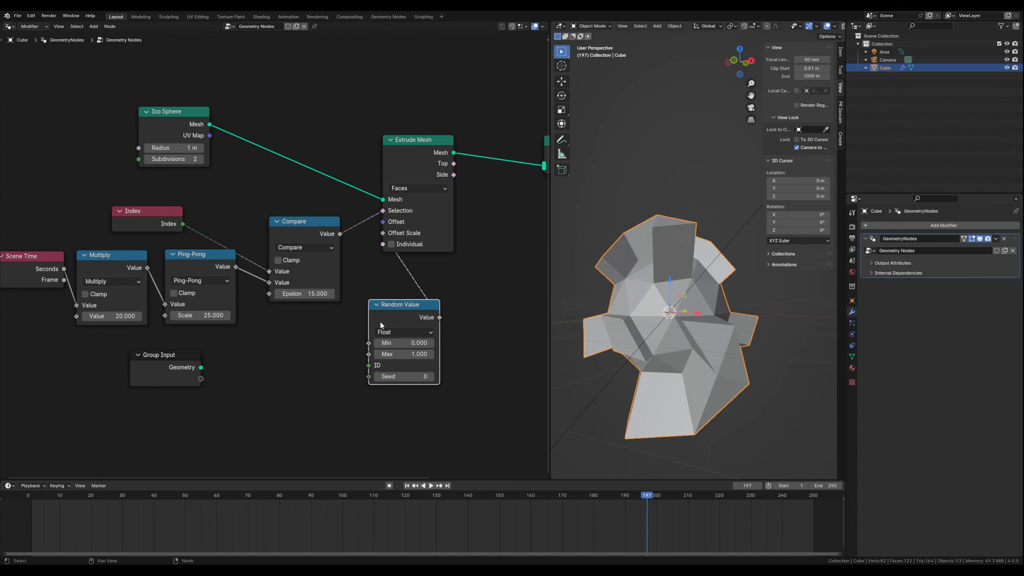
key(g)
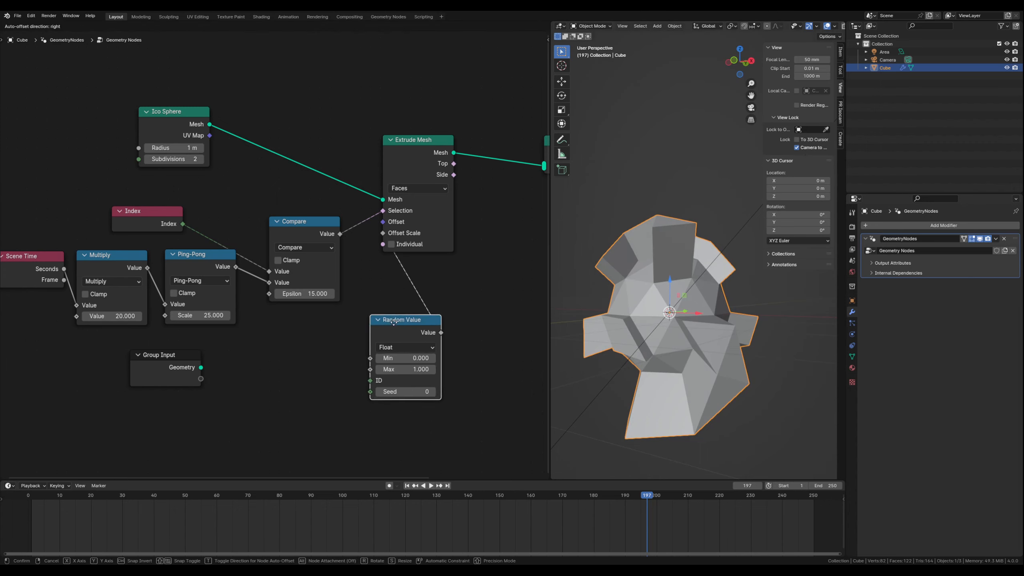
click(395, 325)
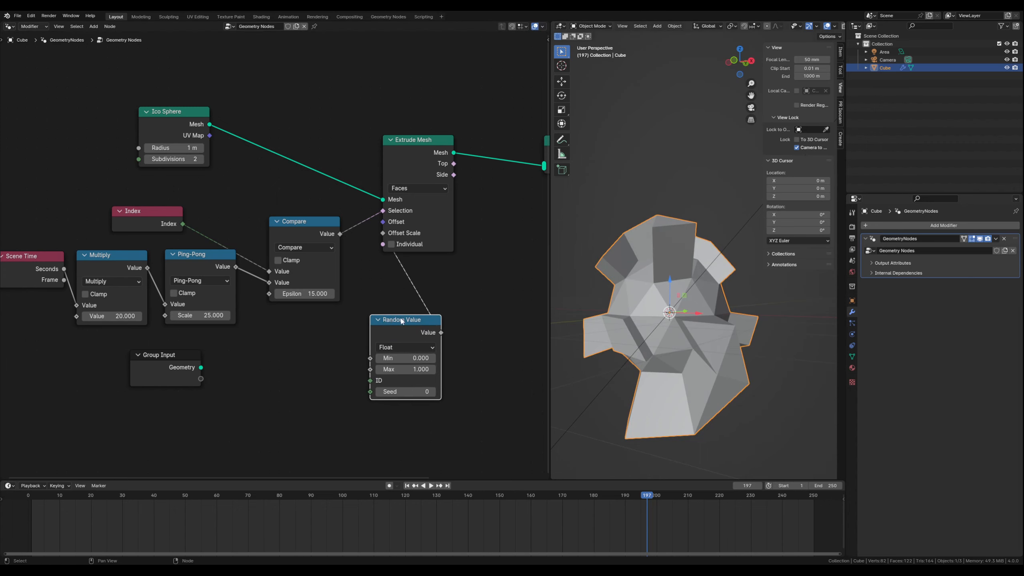
drag(402, 323, 458, 366)
- Add a second Scene Time node in the space between the Group Input and Random Value nodes
click(335, 366)
key(shift+a)
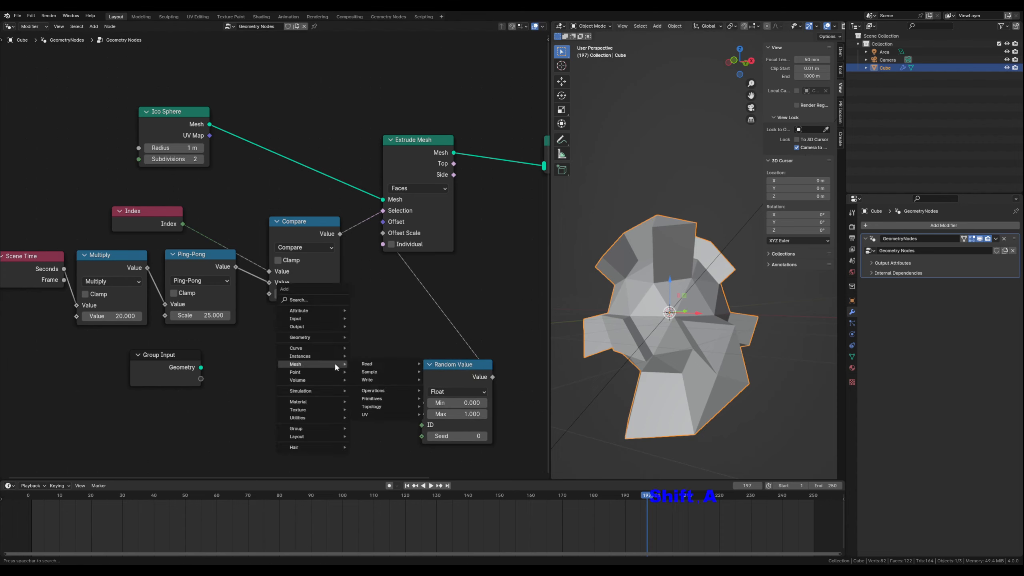
text(scet)
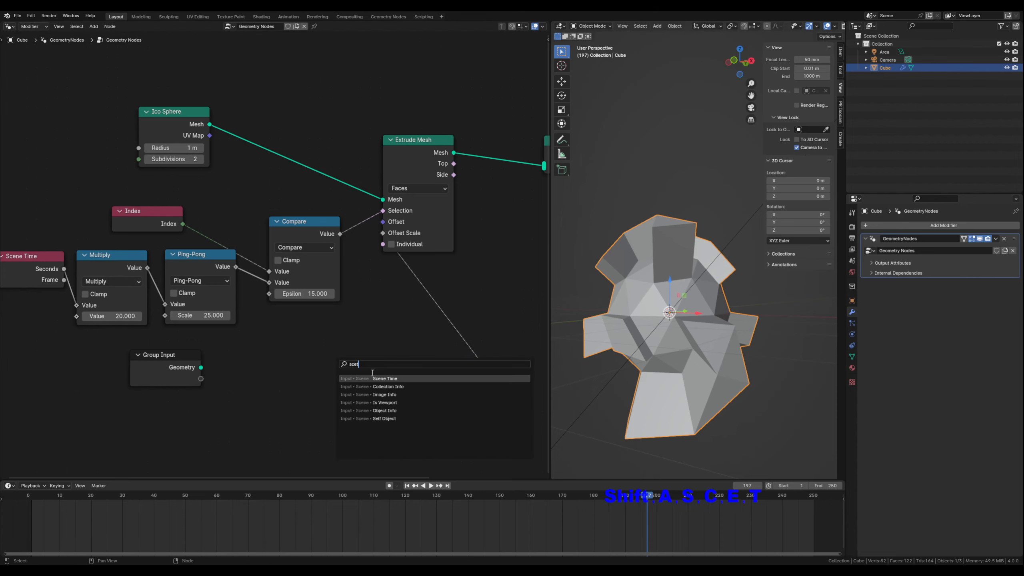
key(Return)
click(278, 370)
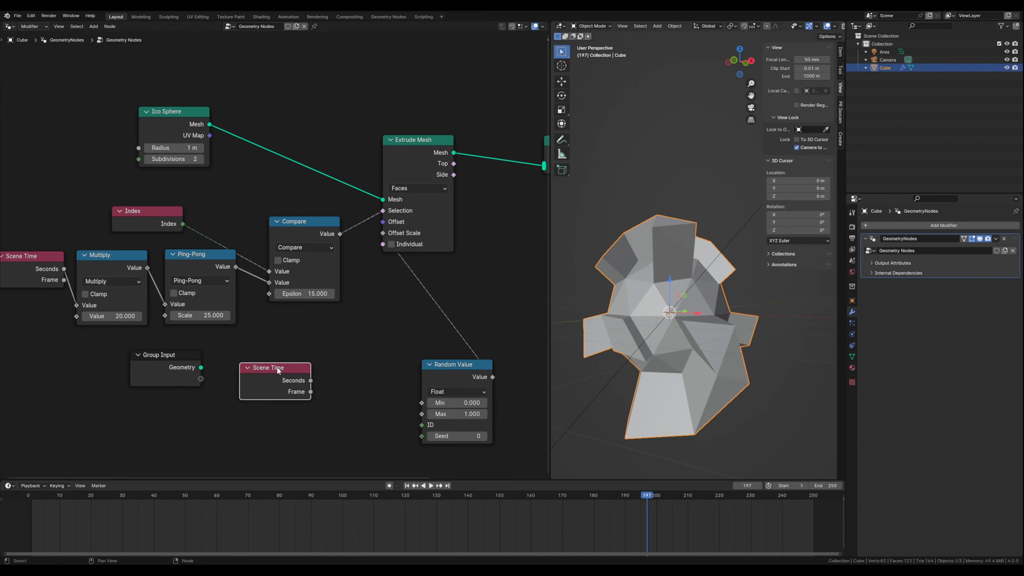
drag(278, 369, 265, 367)
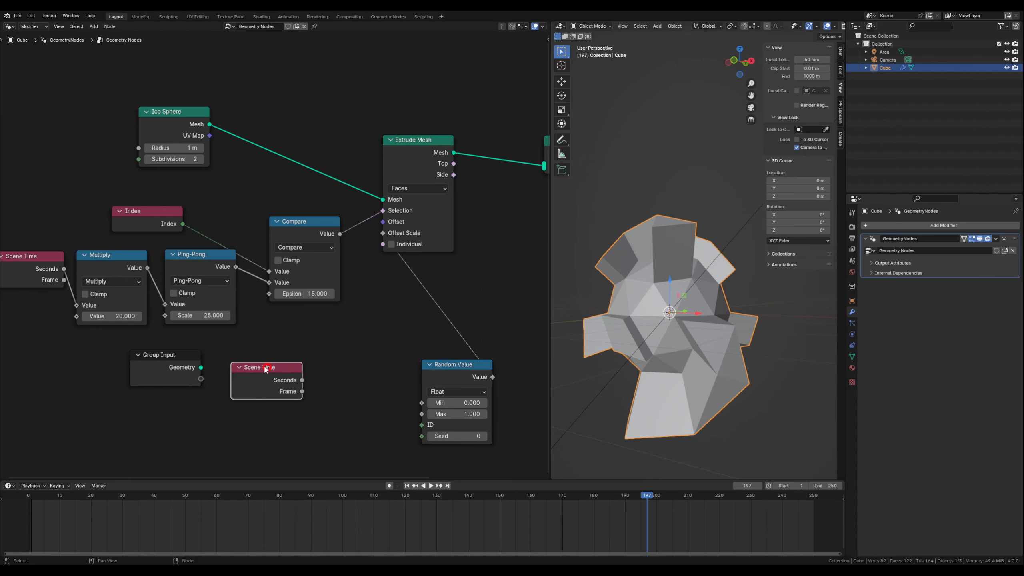
- Duplicate the connected Multiply and Ping-Pong nodes and place the copies beside the Random Value node
click(117, 253)
shift+click(184, 257)
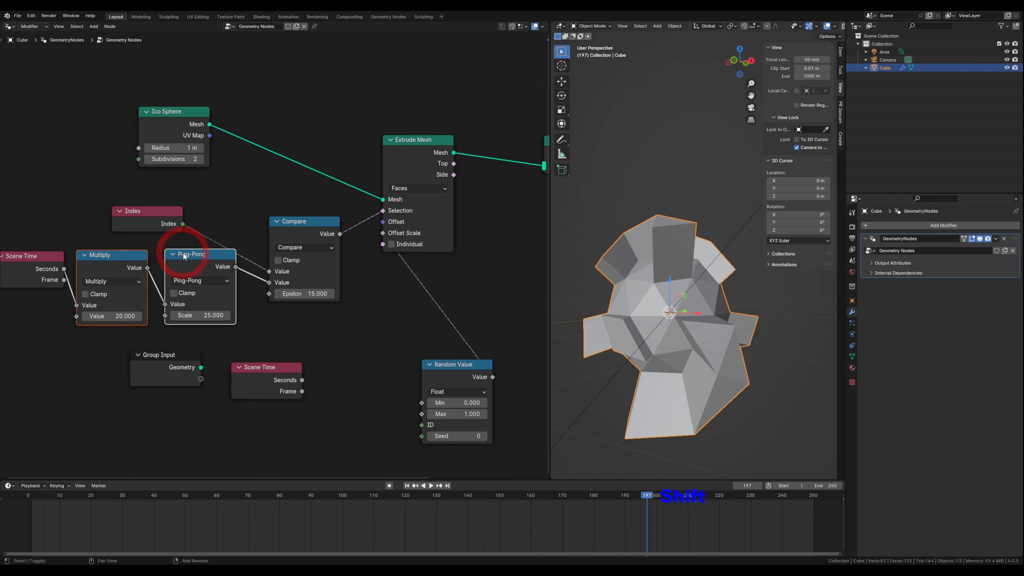
key(shift+d)
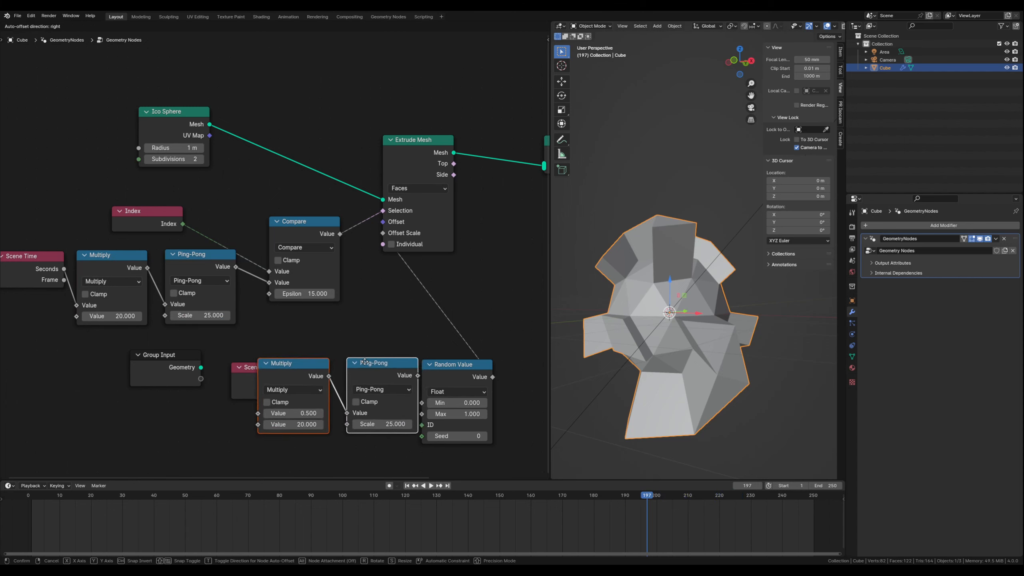
click(364, 361)
- Move Group Input out of the way and line up the new Scene Time, Multiply and Ping-Pong nodes before Random Value
drag(161, 356, 65, 411)
click(239, 367)
click(240, 367)
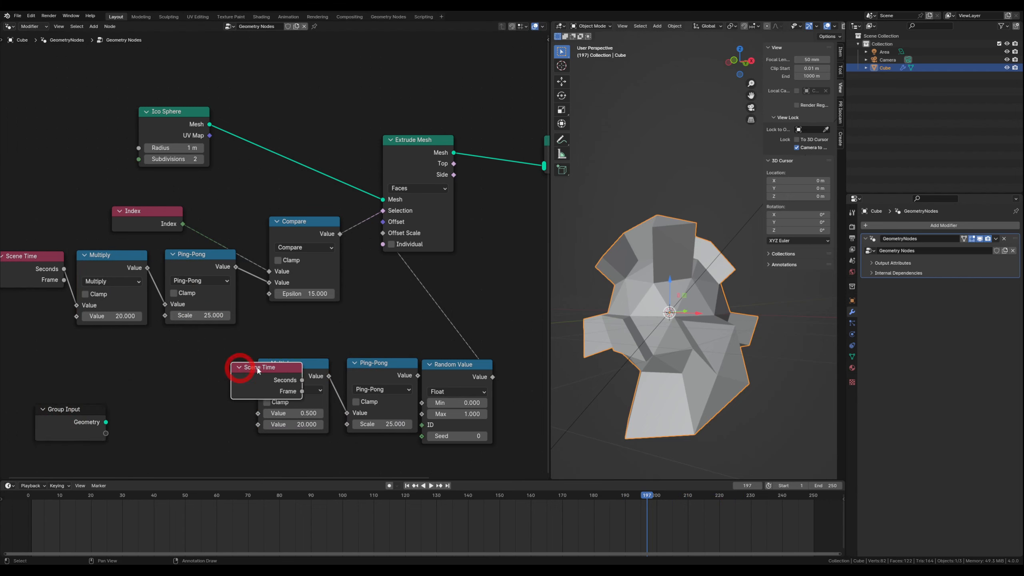
drag(250, 367, 196, 367)
click(299, 365)
drag(298, 364, 302, 366)
drag(393, 362, 387, 366)
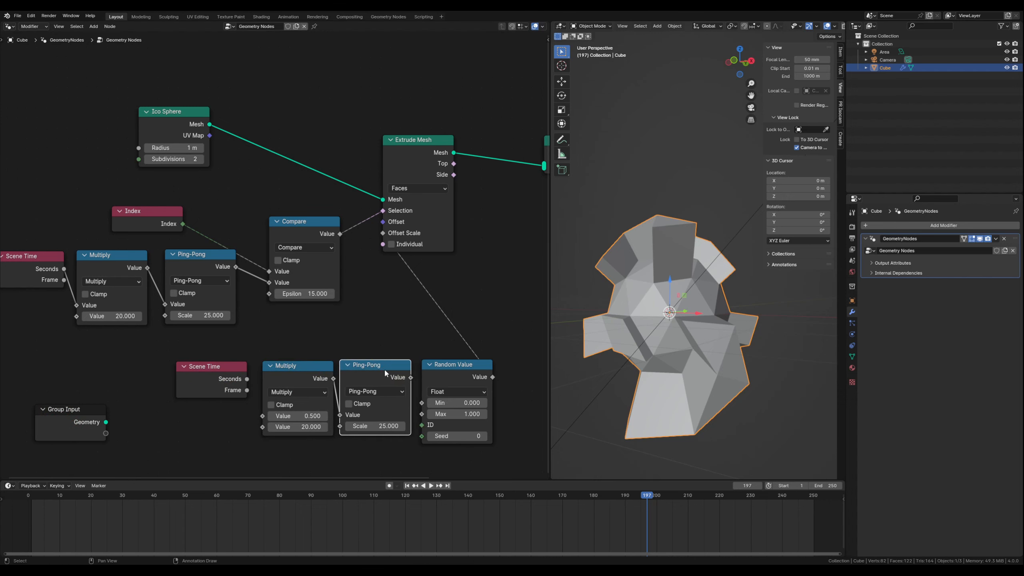
drag(300, 366, 296, 359)
drag(376, 367, 316, 354)
drag(240, 366, 243, 358)
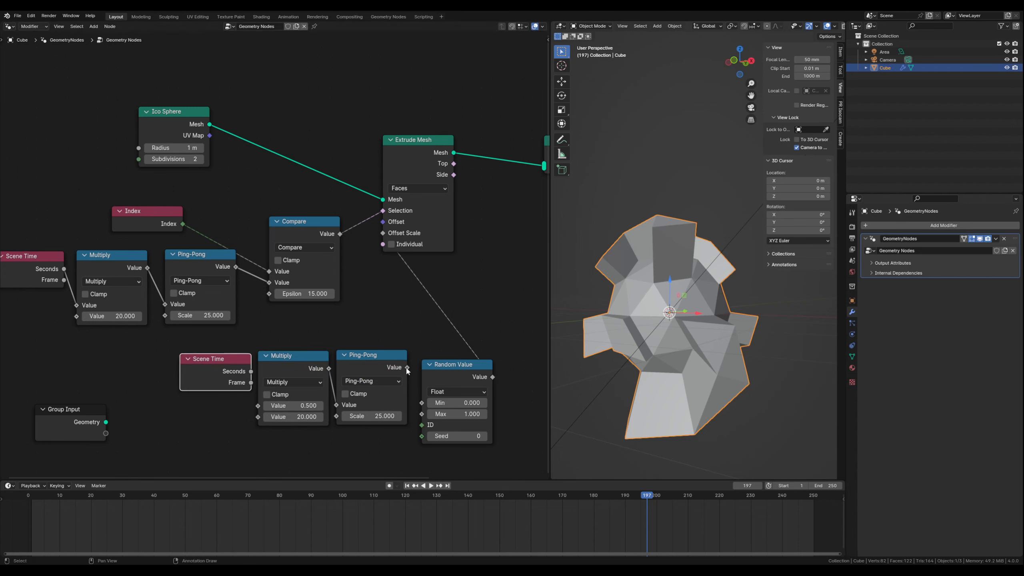
- Connect the duplicated Ping-Pong node's Value to Random Value's Min and set the Ping-Pong Scale to 0.2
drag(407, 368, 416, 399)
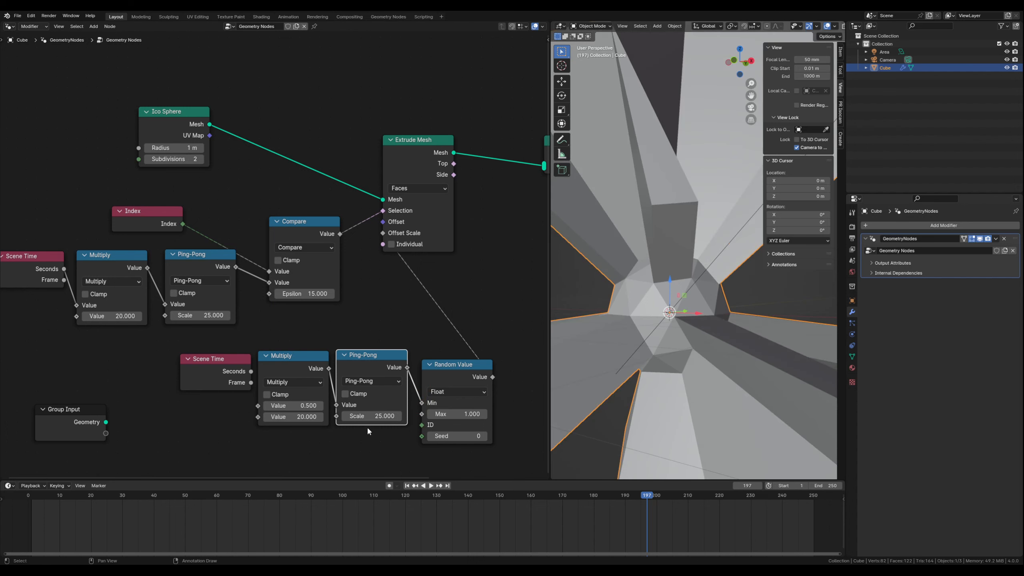
middle_drag(669, 247, 677, 304)
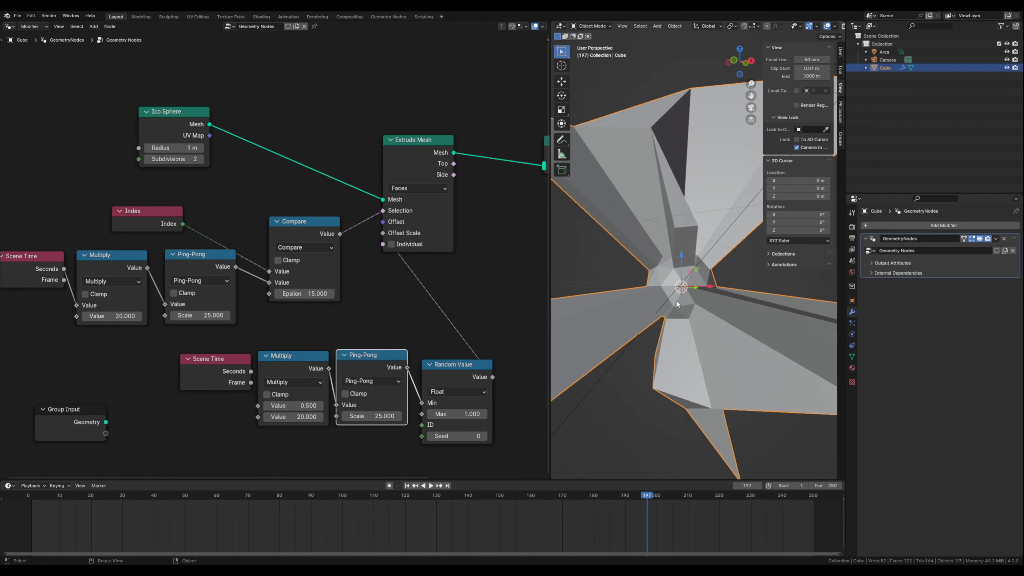
scroll(677, 302, down, 3)
scroll(674, 315, up, 5)
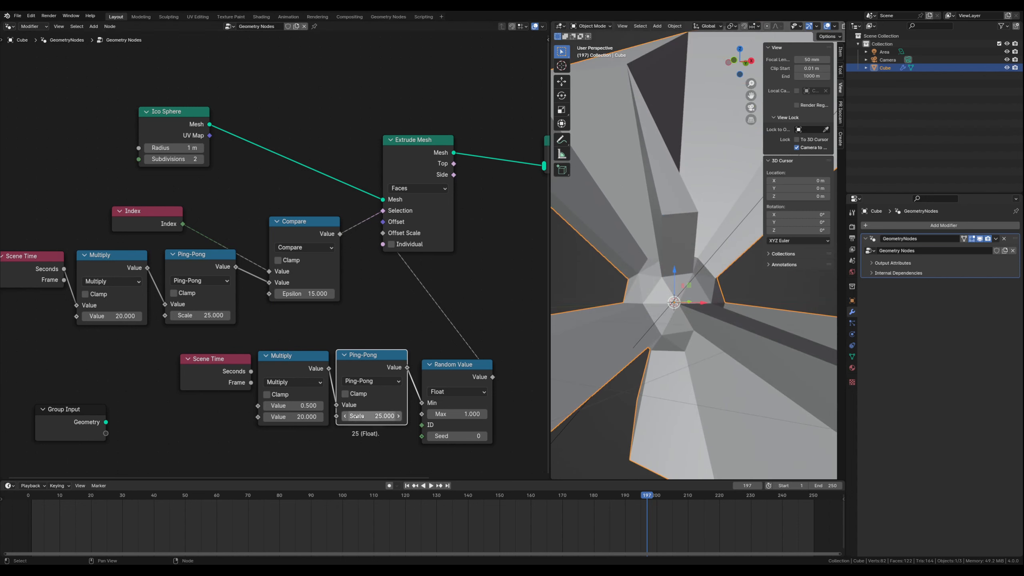
click(359, 416)
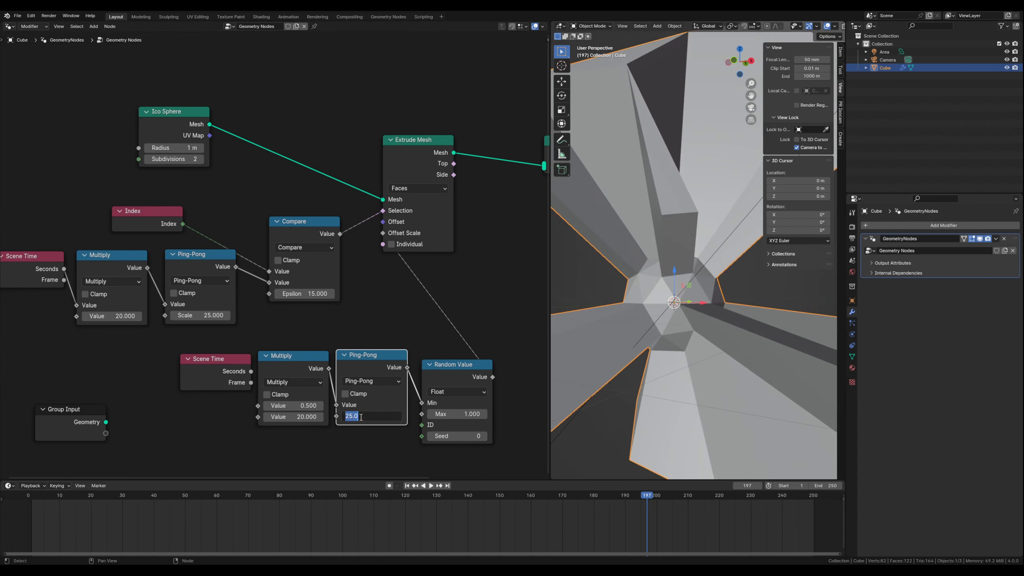
key(Return)
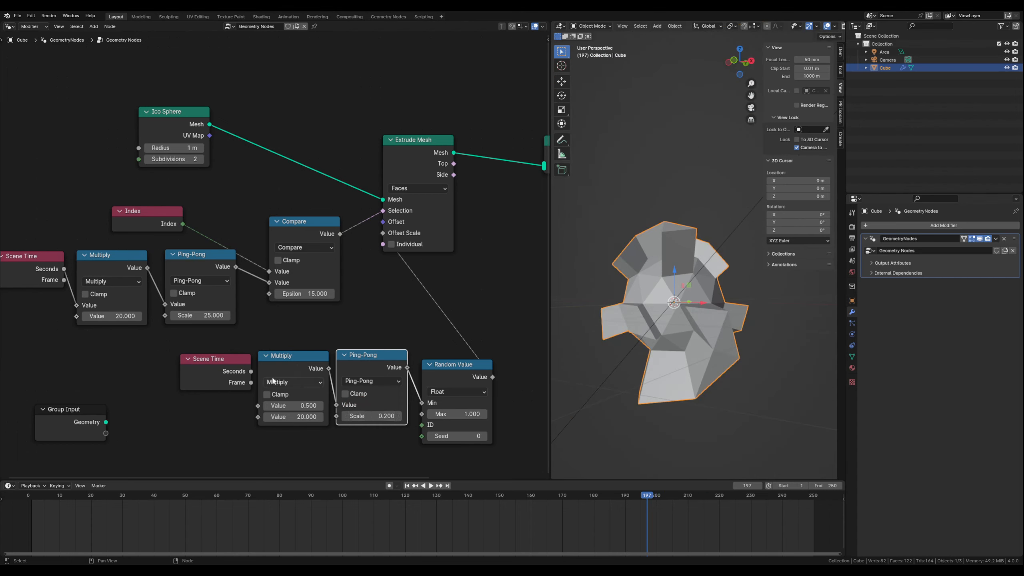
- Connect the new Scene Time's Seconds to the duplicated Multiply node's first Value and set its multiplier to 0.6
drag(224, 359, 248, 373)
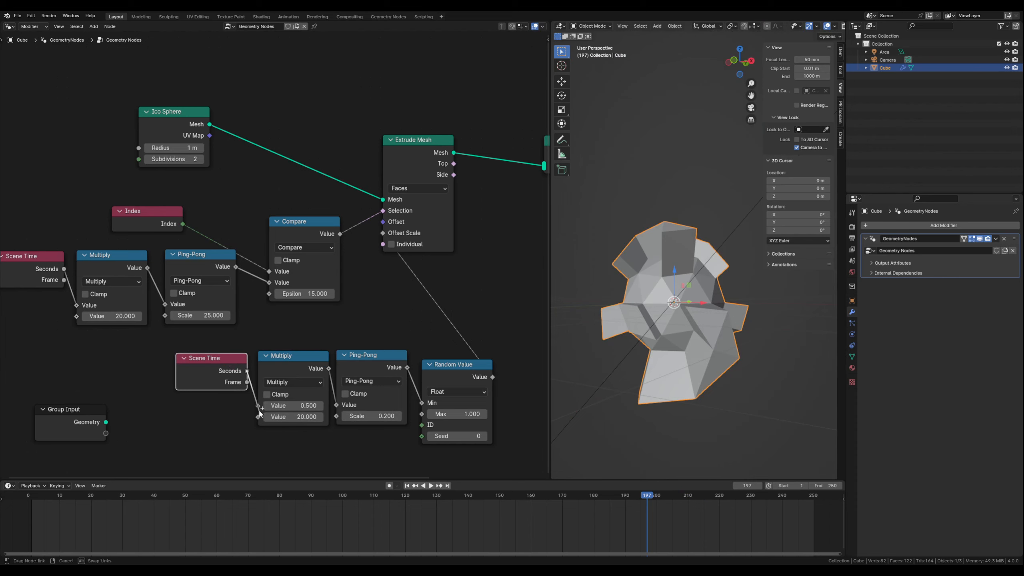
drag(258, 413, 258, 407)
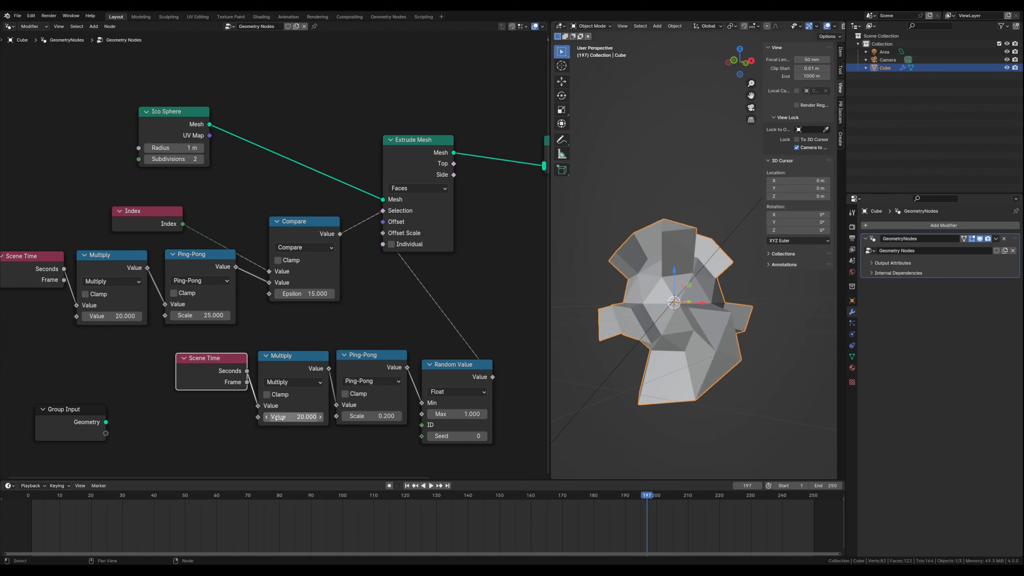
click(278, 417)
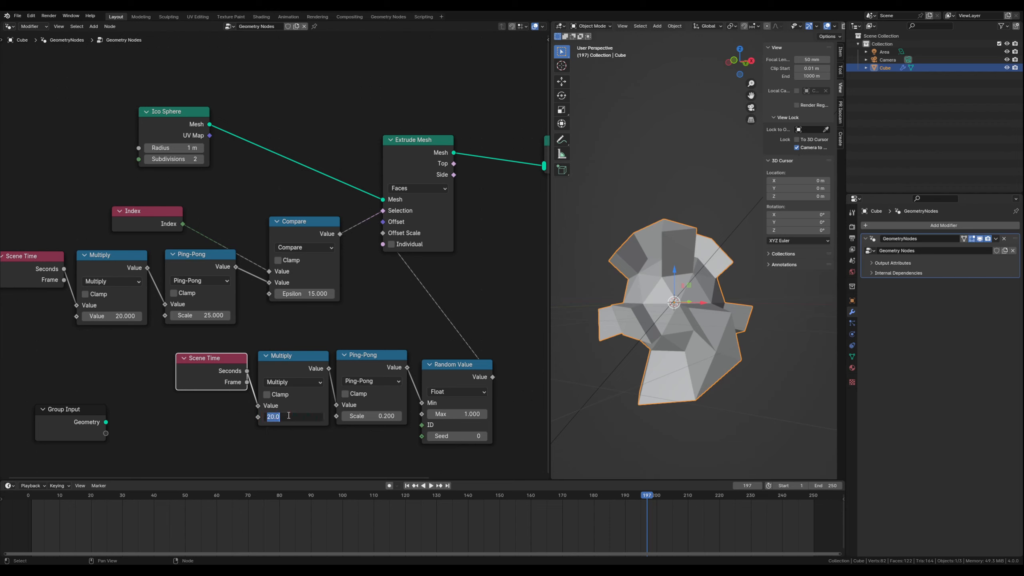
text(0.6)
key(Return)
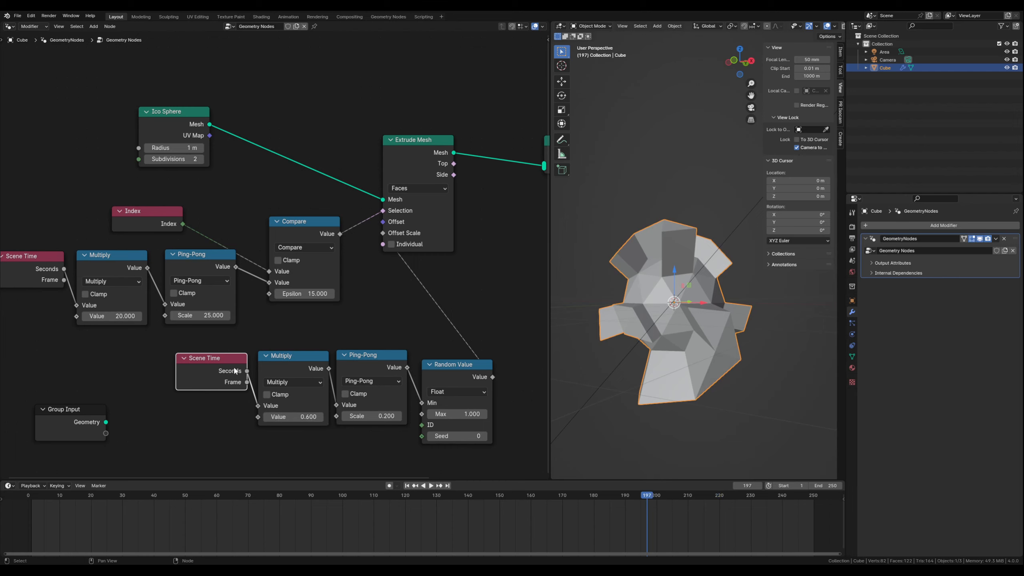
- Play the animation to check how the time-driven minimum affects the extrusion lengths, and stop playback
mouse_move(235, 370)
click(430, 485)
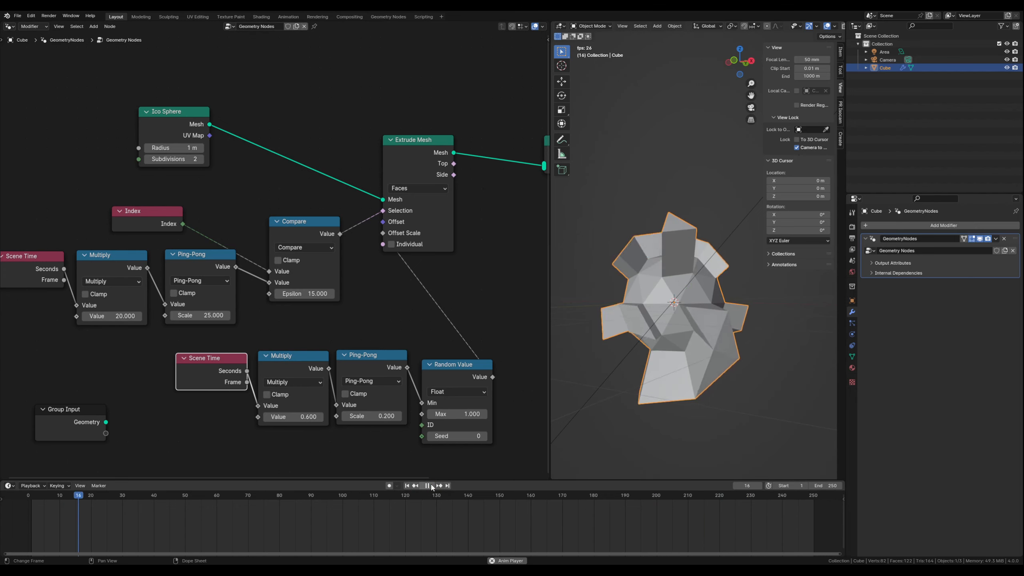
click(428, 485)
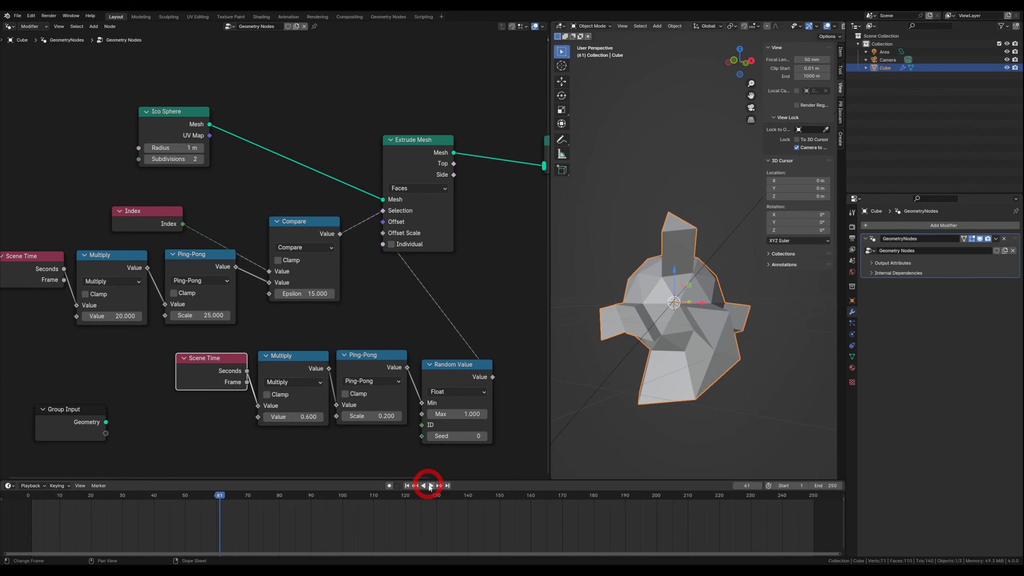
- Duplicate the lower Scene Time, Multiply and Ping-Pong chain below itself and connect the copy's output to Random Value's Max
middle_drag(321, 442, 325, 388)
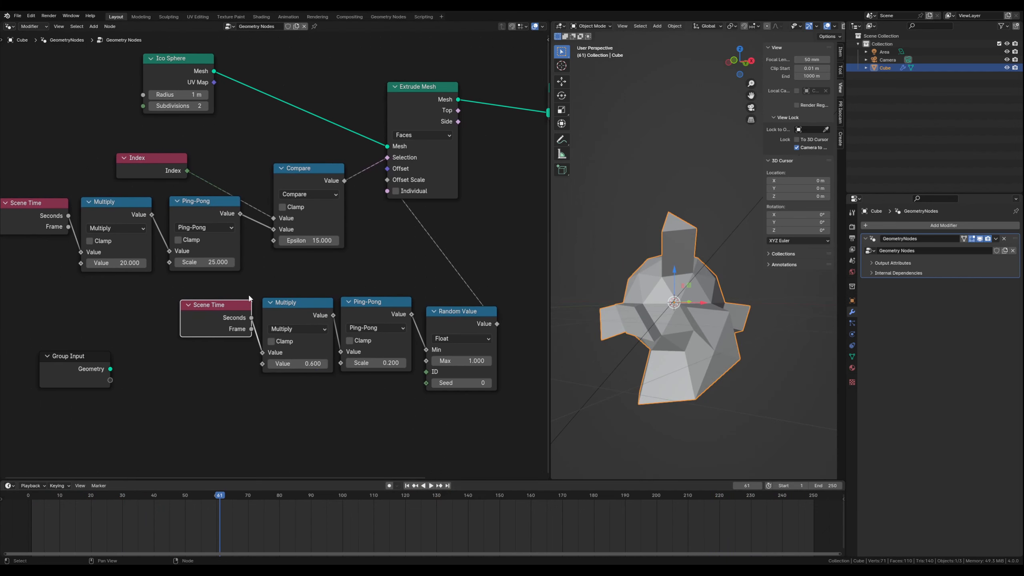
drag(240, 286, 359, 317)
key(shift+d)
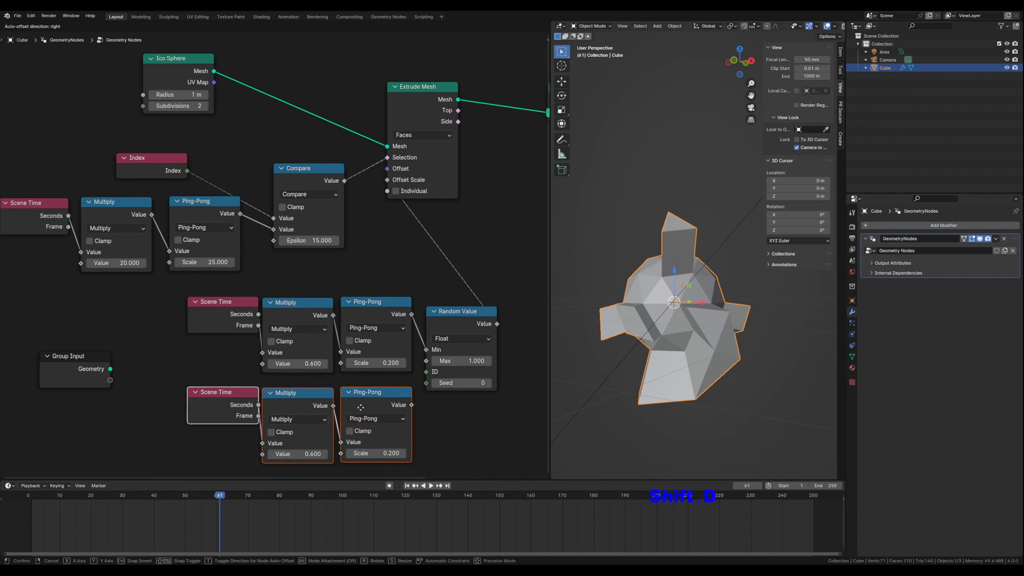
click(362, 403)
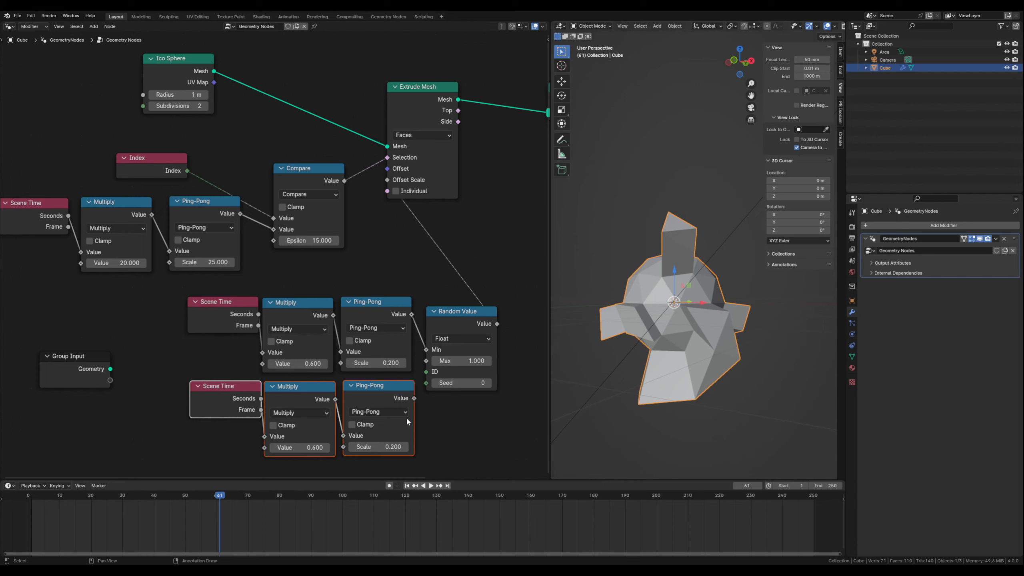
drag(414, 398, 423, 366)
click(453, 446)
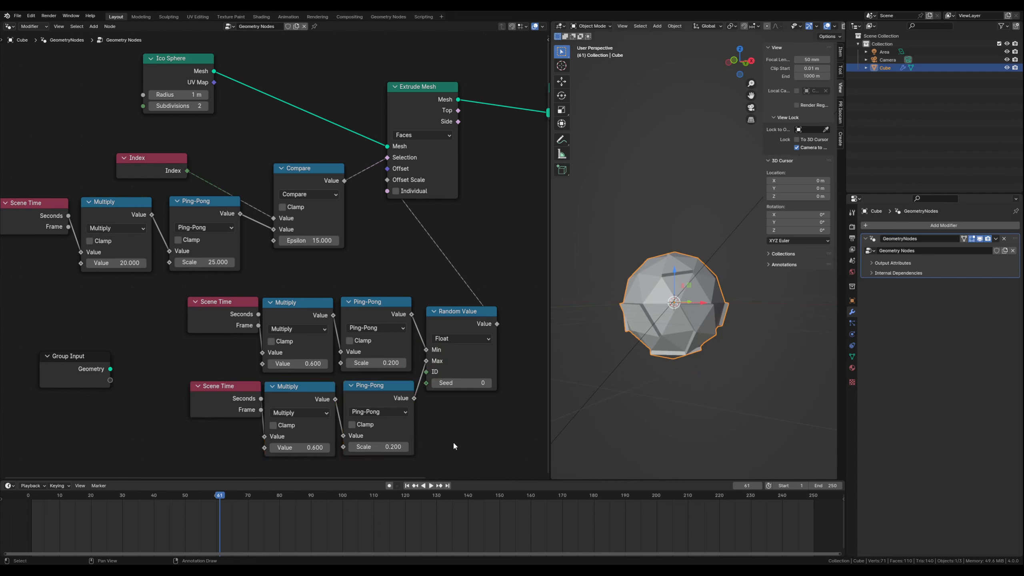
- Set the Ping-Pong Scale in the chain feeding Max to 1 and that chain's Multiply value to 0.8
click(377, 447)
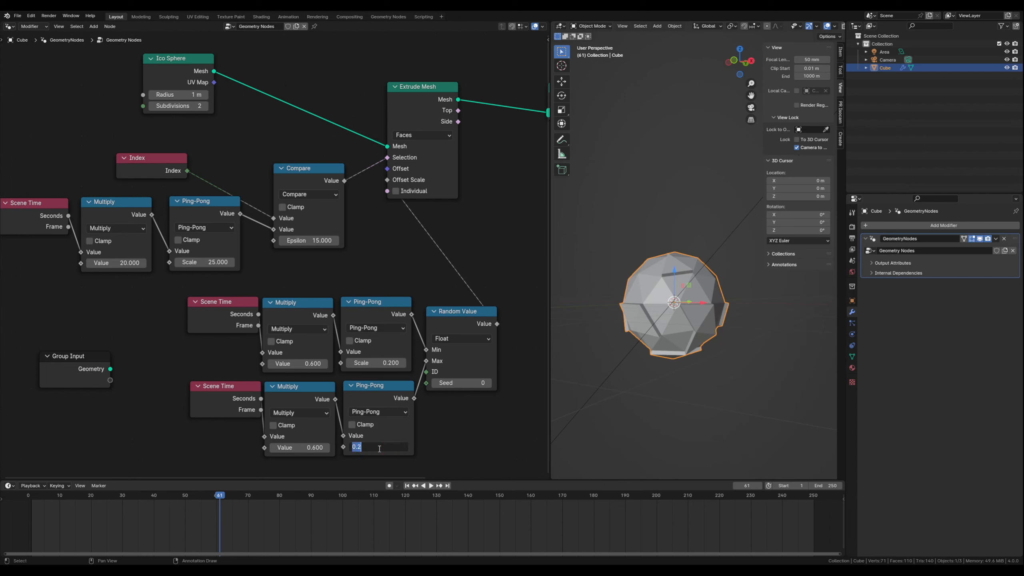
text(1)
key(Return)
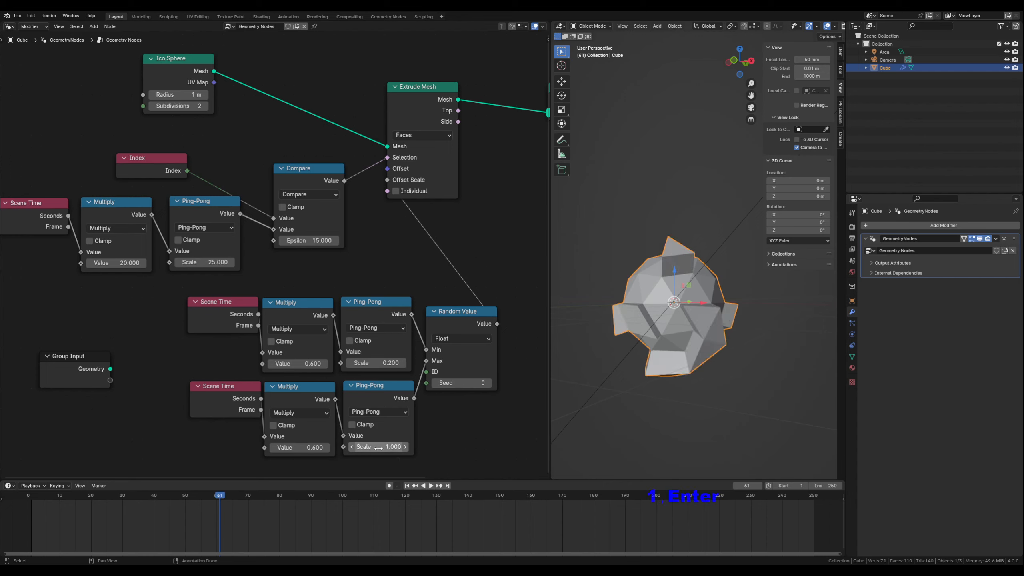
click(309, 448)
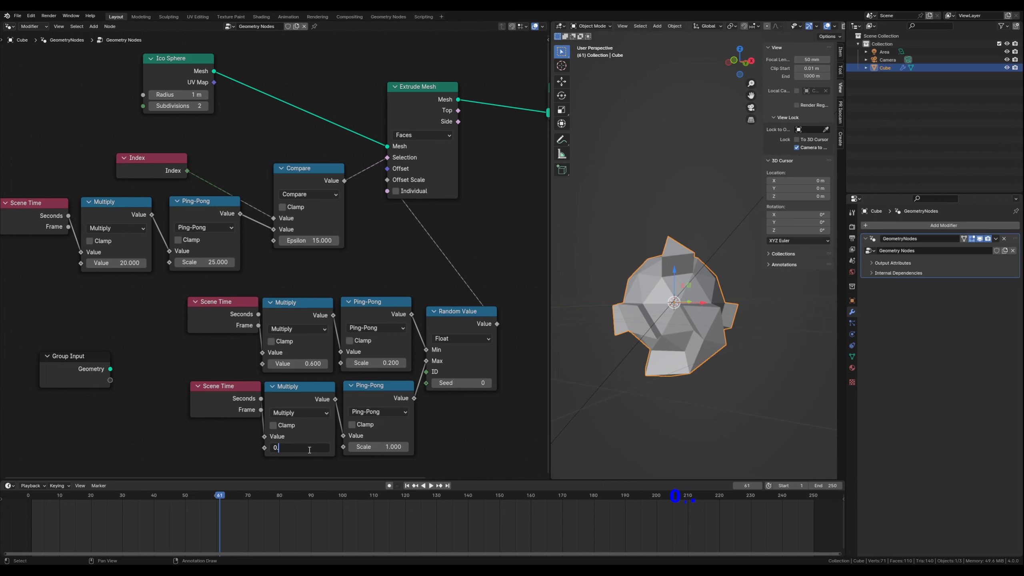
key(Return)
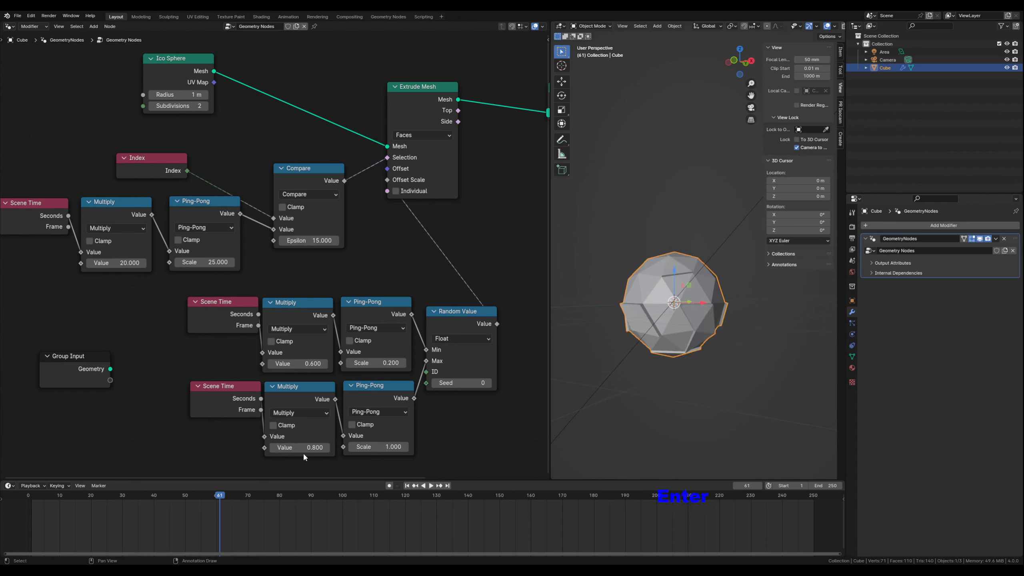
- Play the animation and examine the pulsing extrusions on the shape from another angle
click(431, 486)
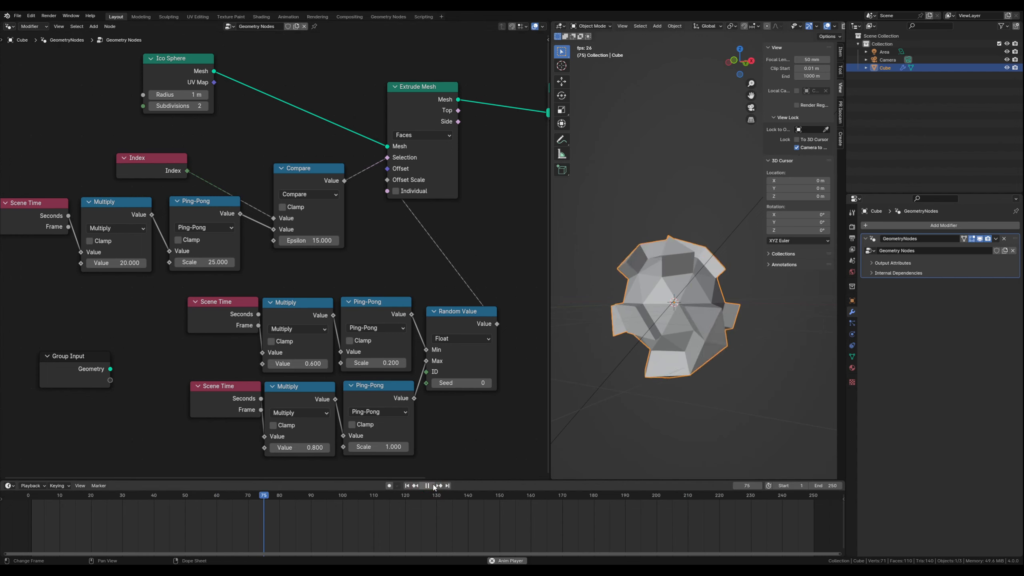
middle_drag(728, 389, 640, 367)
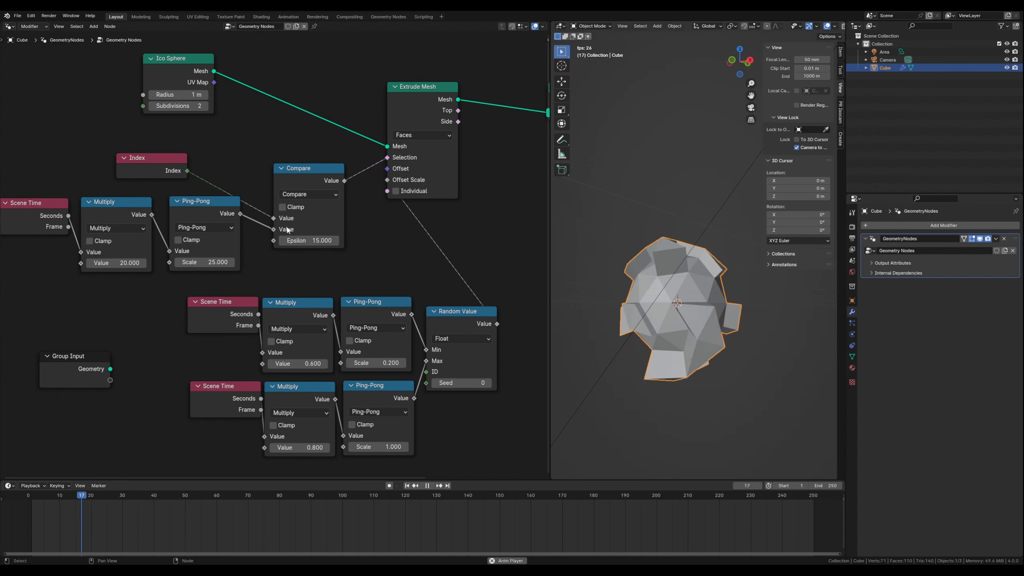
middle_drag(280, 270, 277, 281)
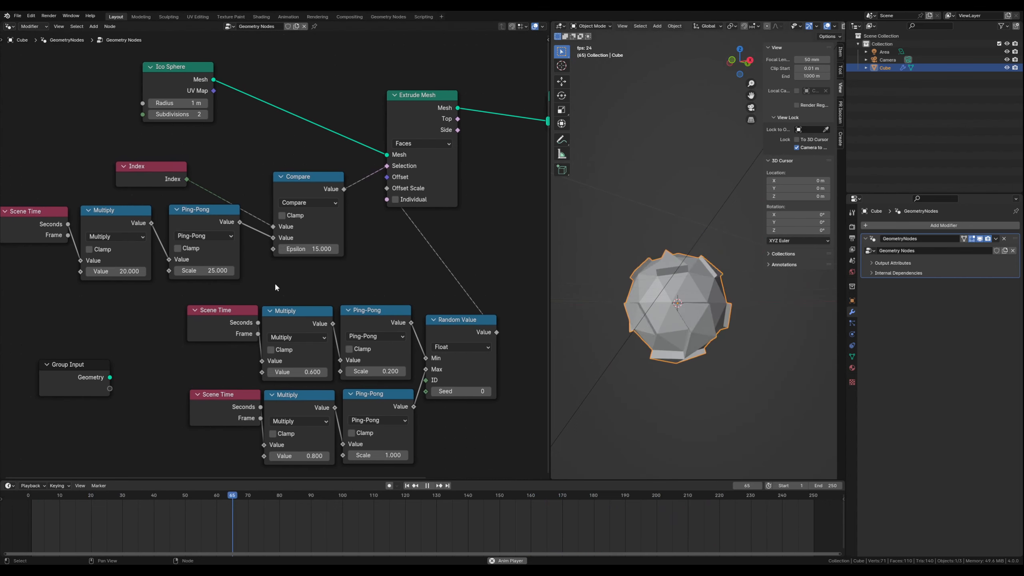
- Try Epsilon values of 10 and 11.3 on the Compare node during playback, undo the change, and stop playback
mouse_move(309, 249)
mouse_down()
mouse_move(286, 248)
mouse_move(321, 249)
mouse_move(310, 248)
mouse_up()
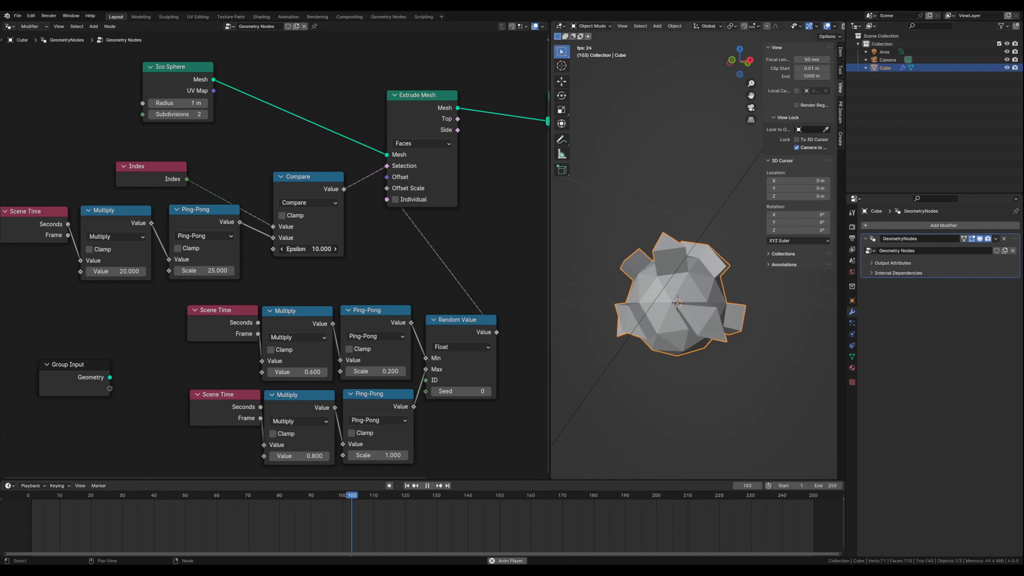
drag(310, 248, 315, 249)
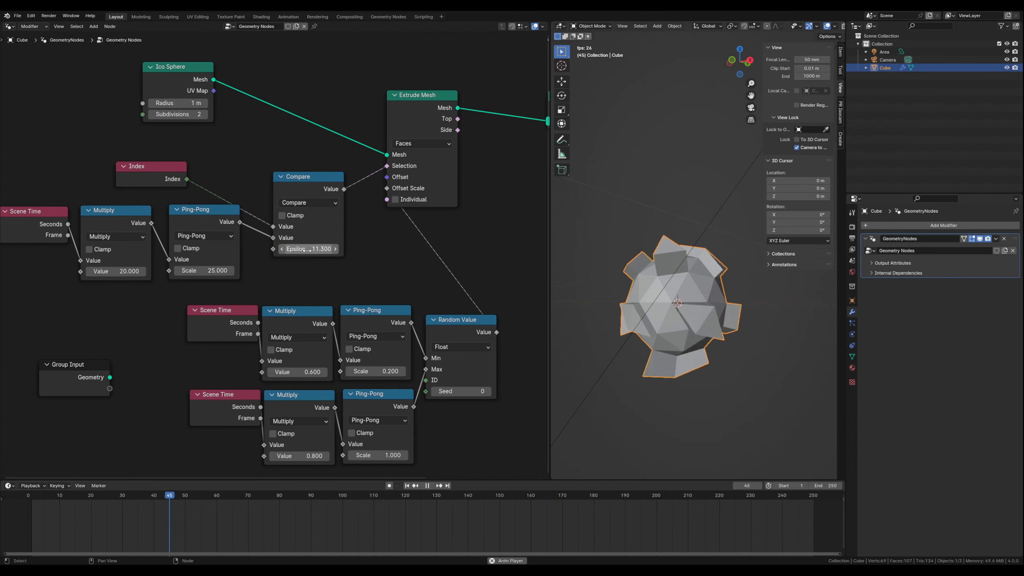
key(ctrl+z)
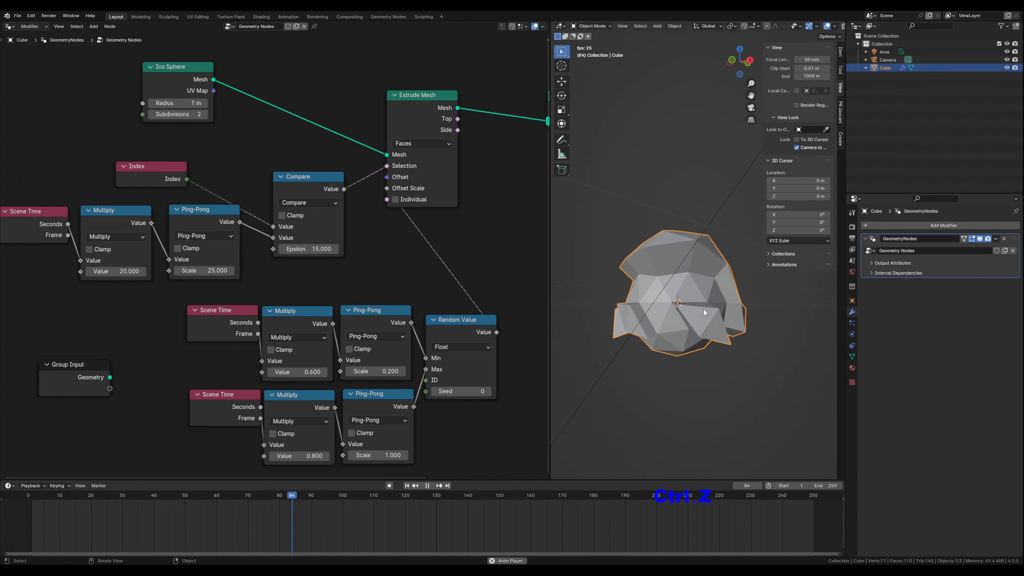
click(429, 485)
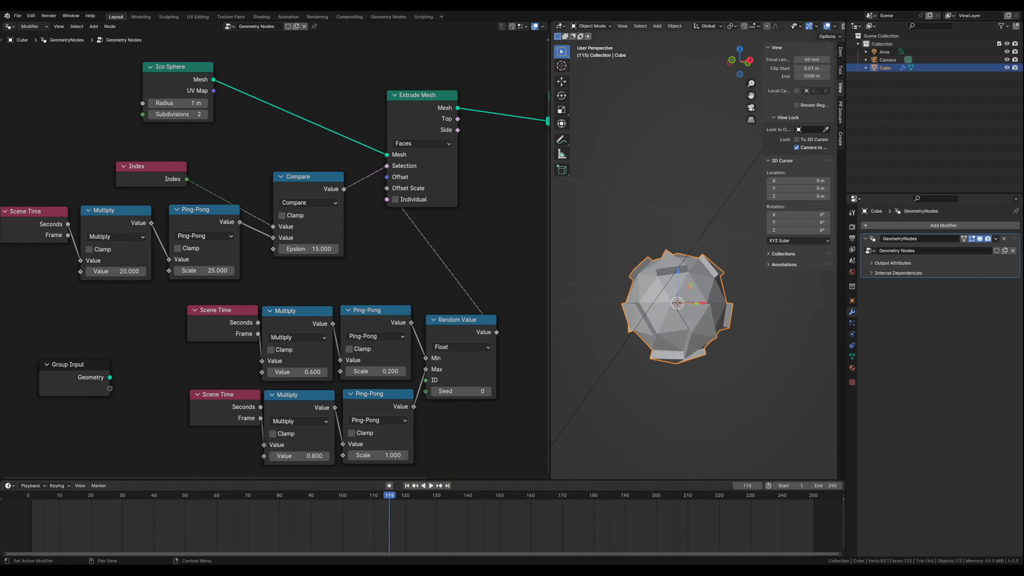
- Play back the animation twice, pausing it each time, and examine the extruded faces of the shape up close from several angles
mouse_move(682, 355)
middle_down()
mouse_move(650, 375)
mouse_move(668, 370)
middle_up()
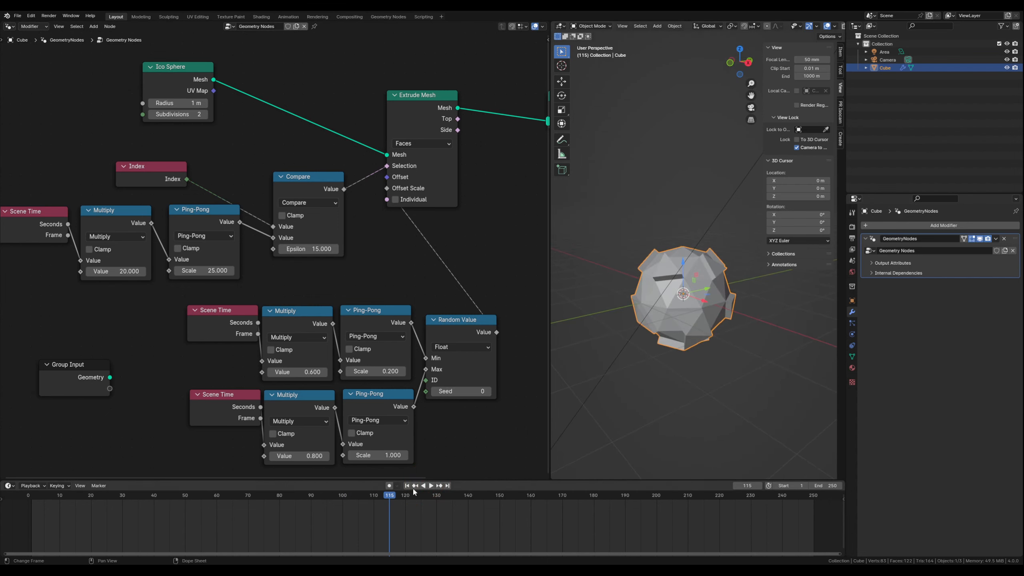
click(432, 486)
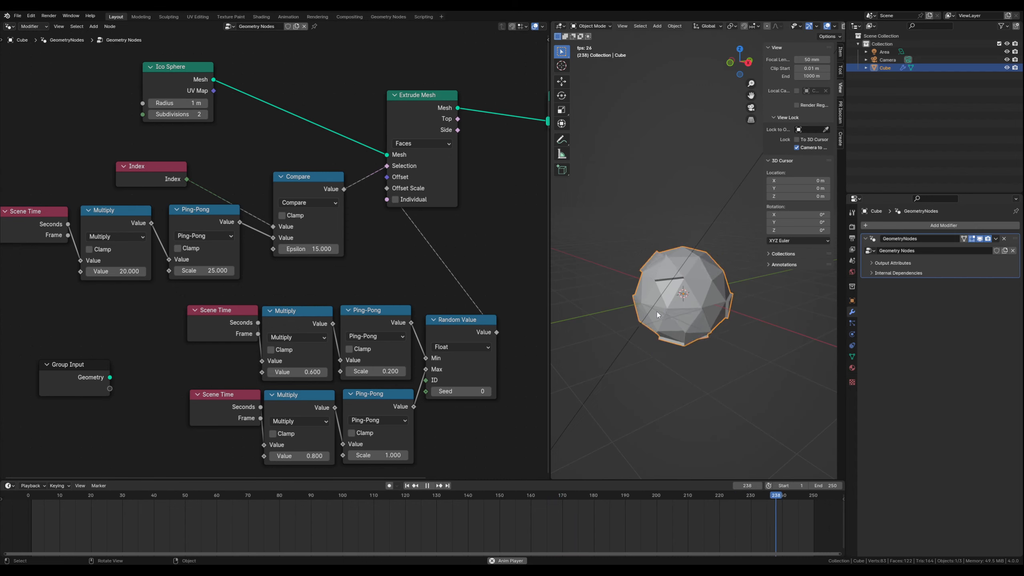
click(427, 486)
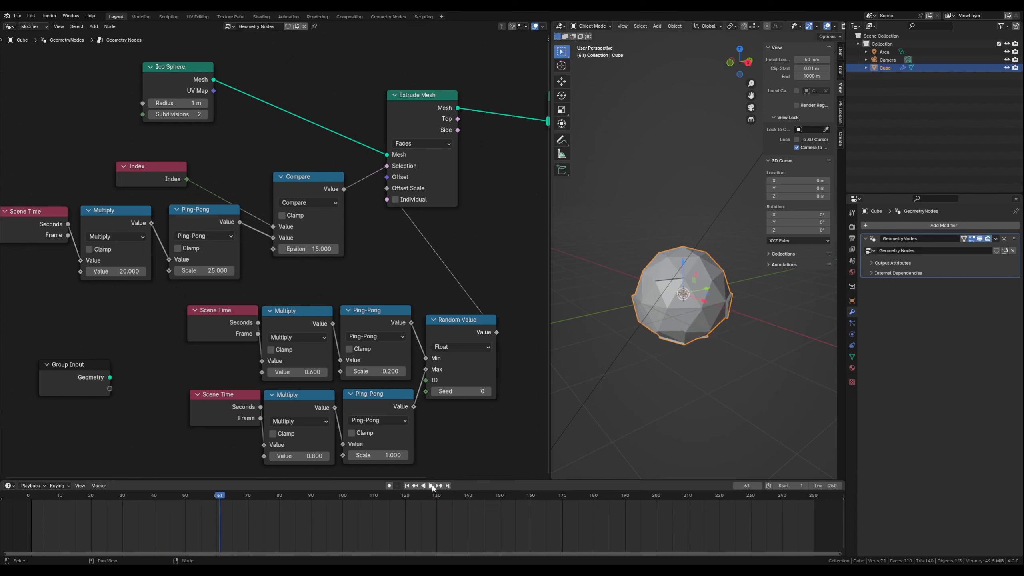
click(430, 486)
click(430, 486)
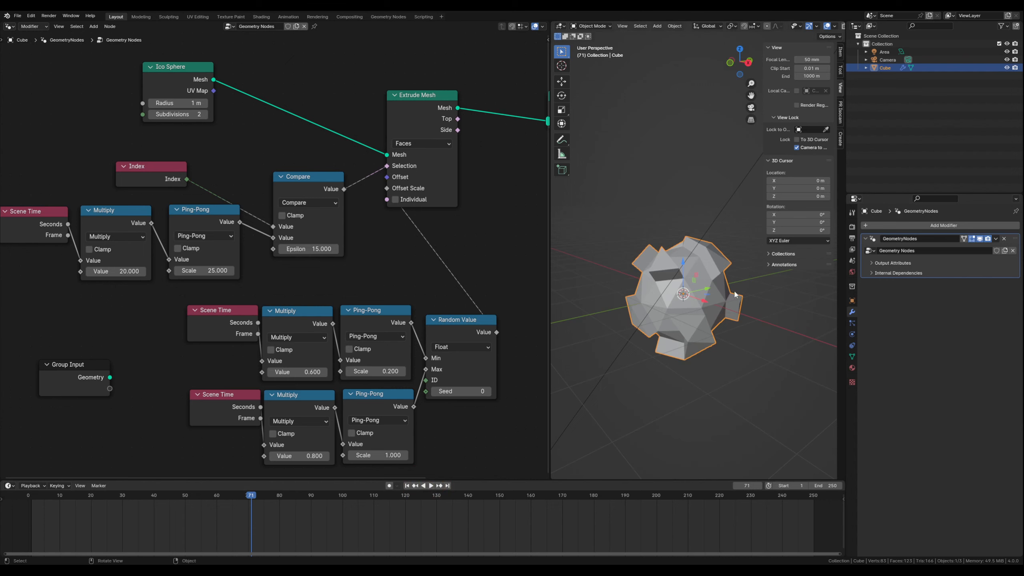
middle_drag(733, 290, 624, 320)
scroll(622, 324, up, 2)
scroll(622, 323, up, 1)
shift+middle_drag(581, 350, 634, 333)
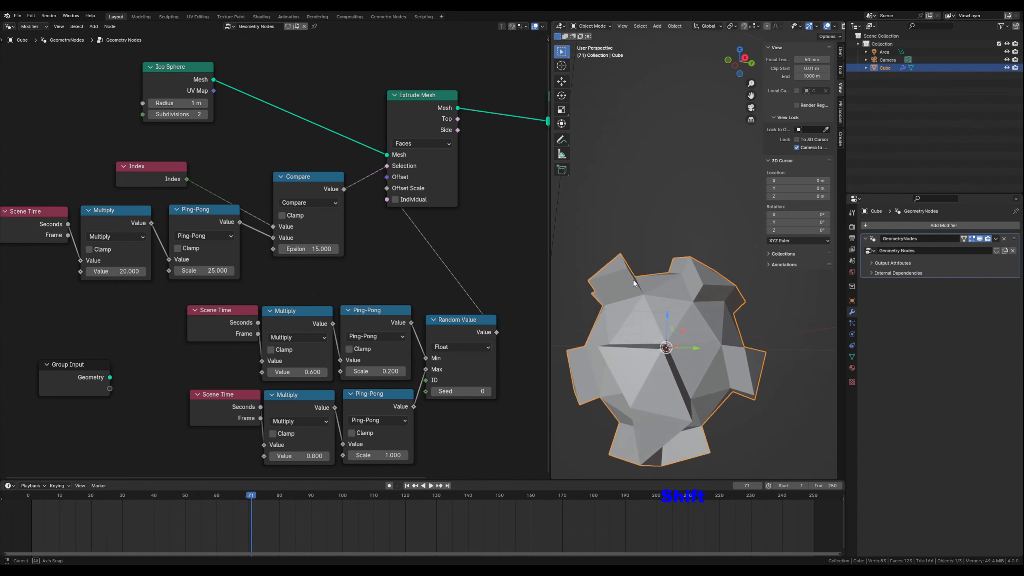
middle_drag(603, 266, 615, 271)
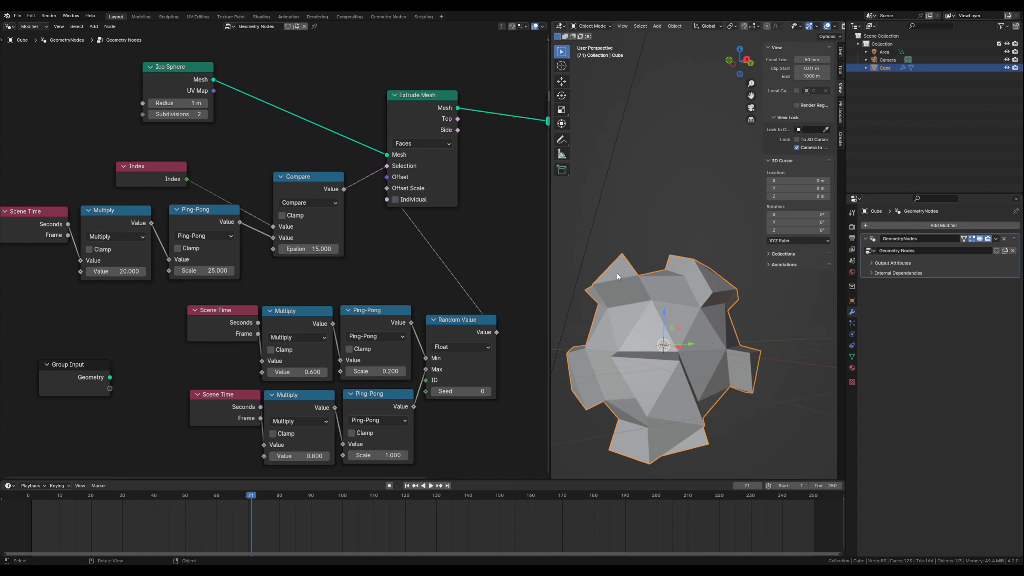
- Move the Join Geometry and Group Output nodes farther away from Extrude Mesh to free up space
scroll(442, 259, down, 2)
middle_drag(443, 257, 350, 322)
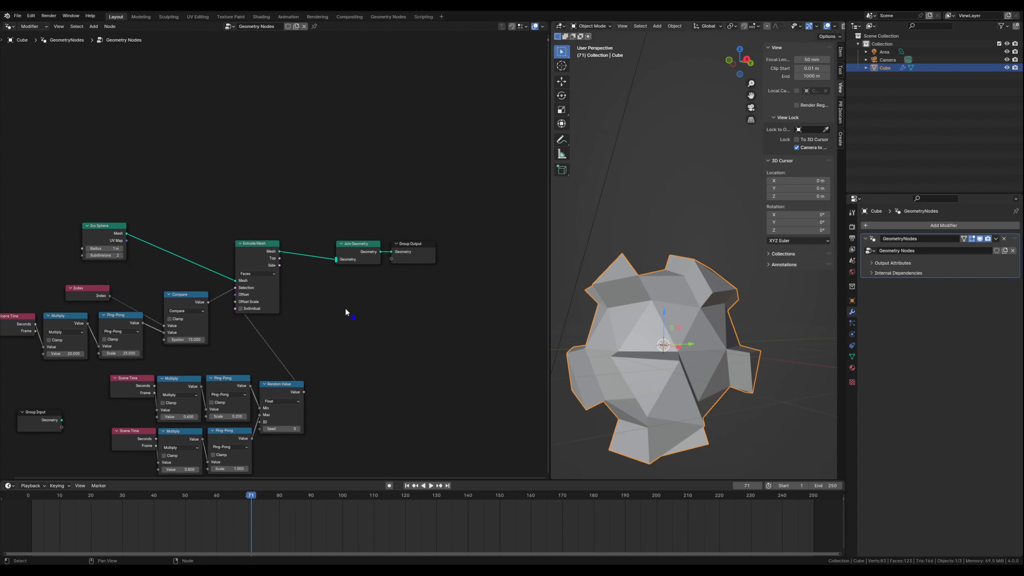
drag(350, 222, 499, 245)
click(400, 313)
middle_drag(325, 170, 358, 257)
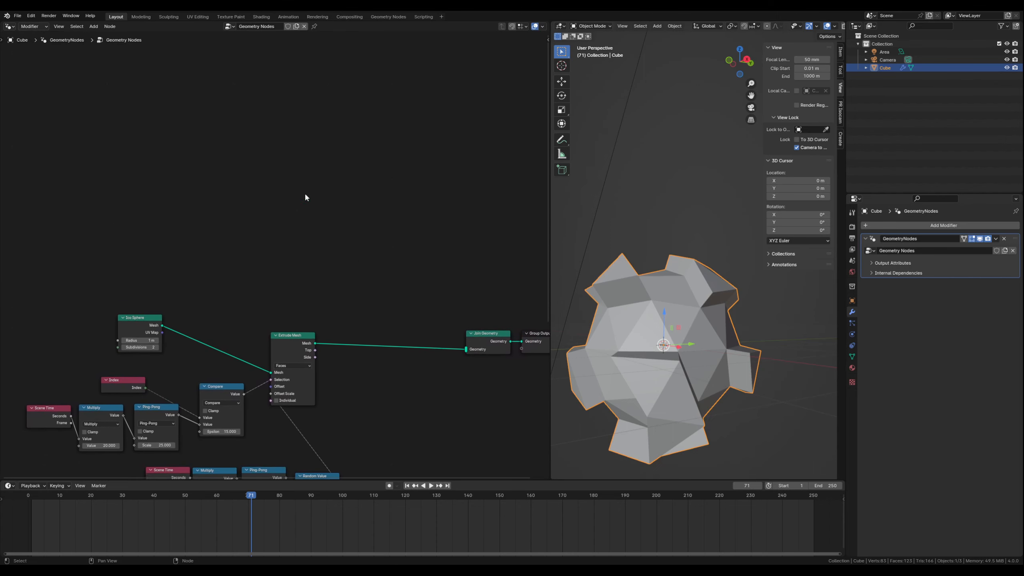
- Add a Mesh to Points node in the empty area above Extrude Mesh
key(shift+a)
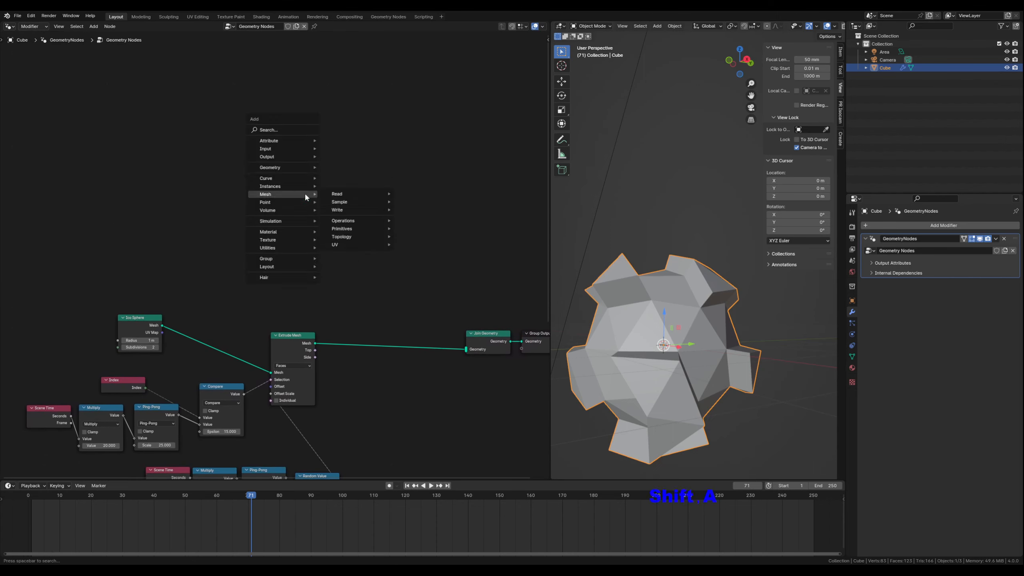
text(mes)
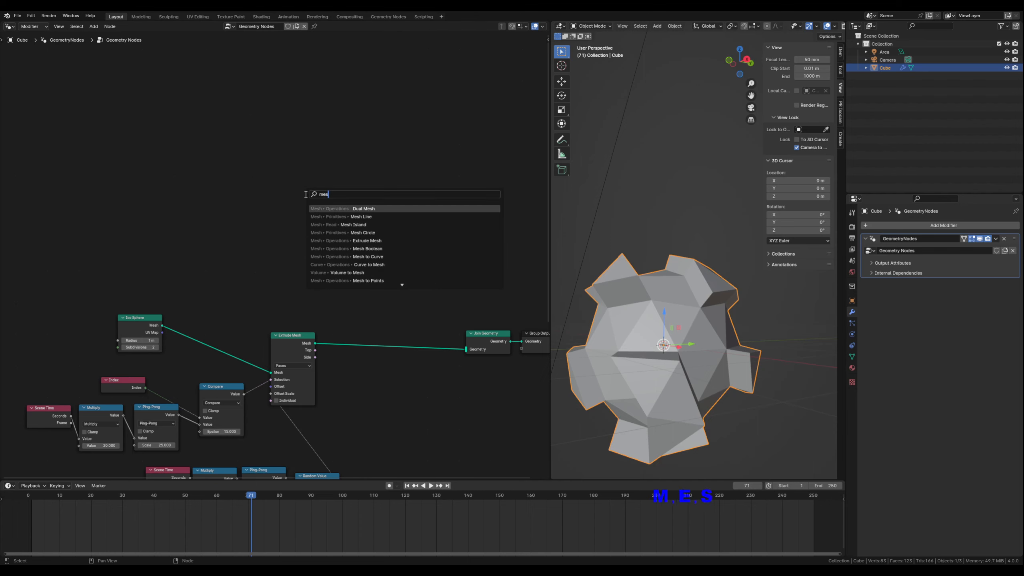
text(h to)
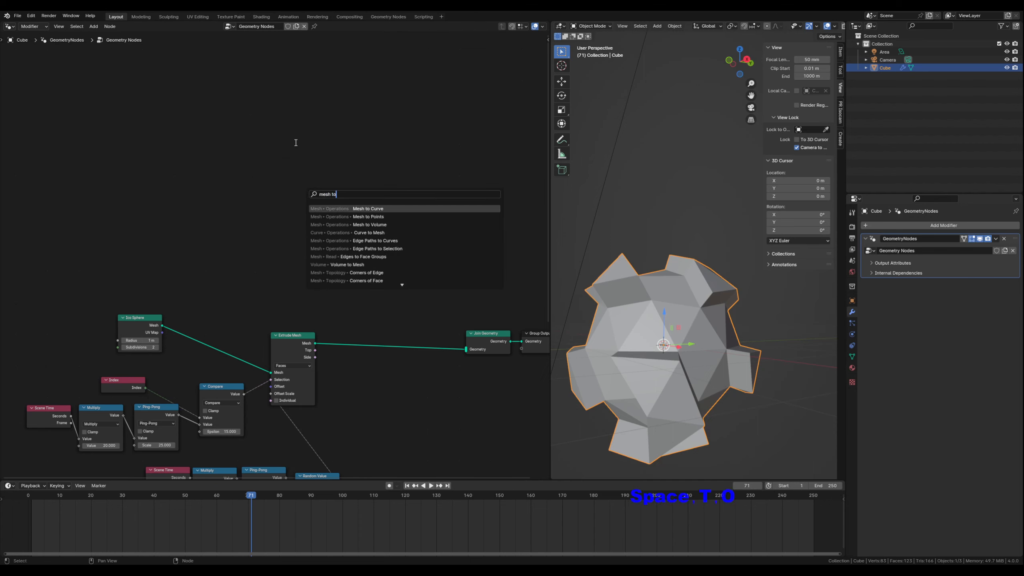
click(377, 217)
click(287, 171)
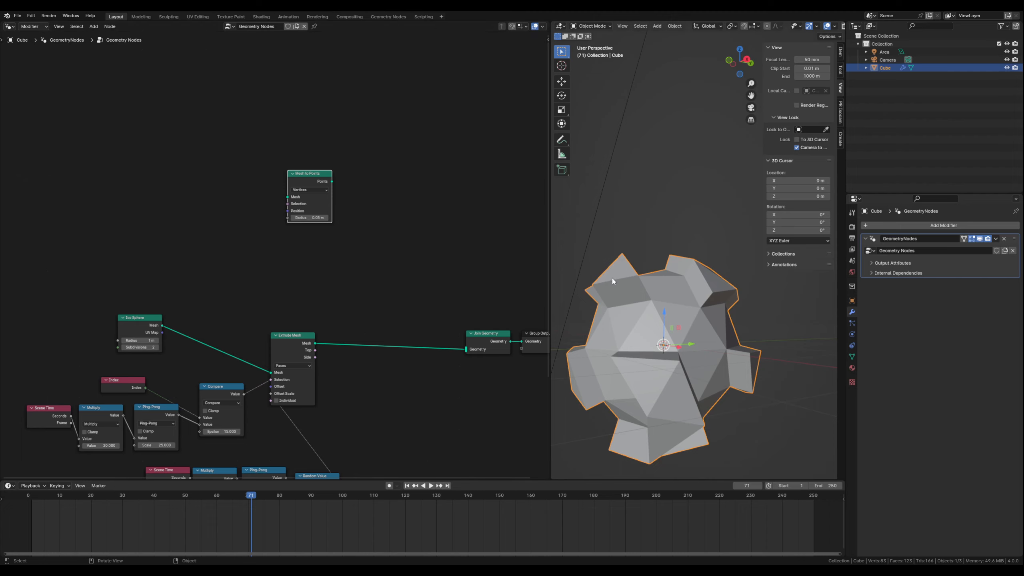
- Connect Extrude Mesh's Mesh output to Mesh to Points and set that node's mode to Faces
drag(315, 343, 288, 198)
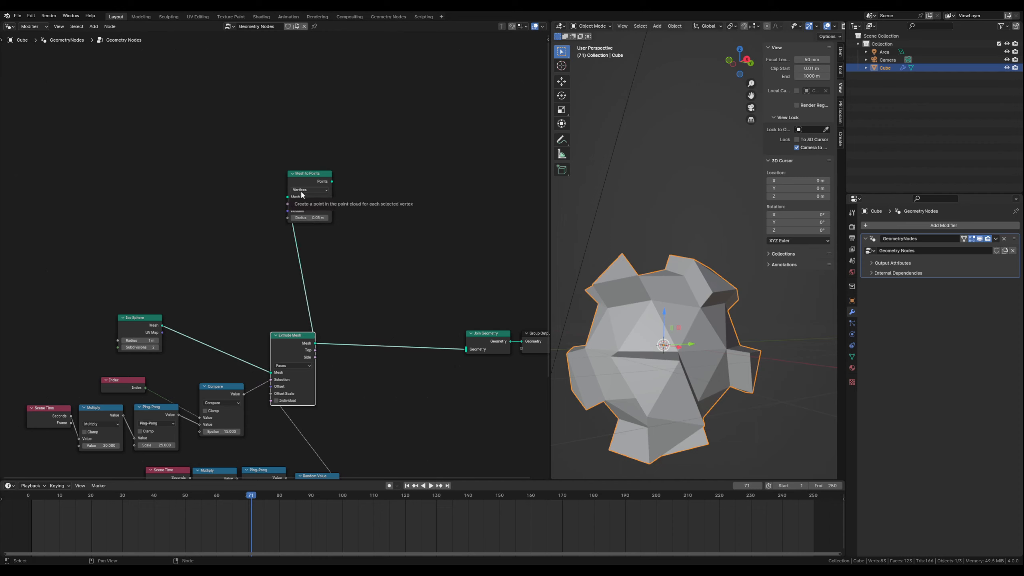
click(302, 191)
click(305, 213)
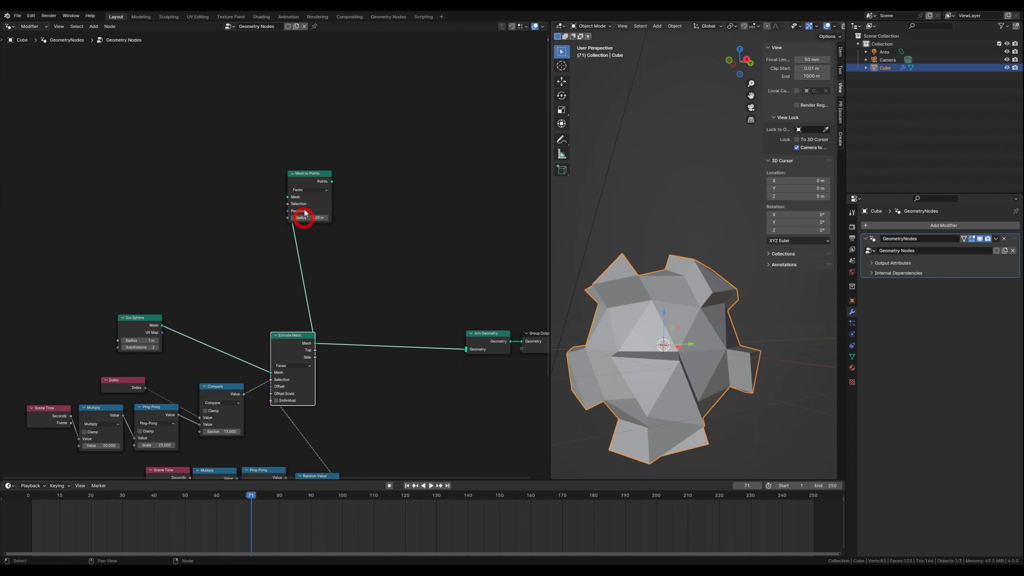
drag(313, 178, 316, 178)
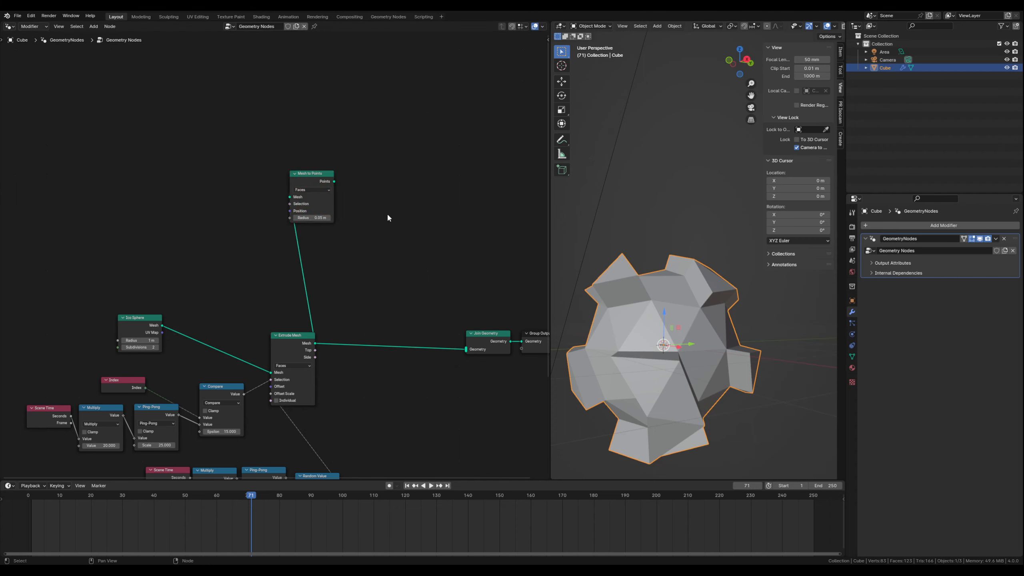
- Add an Instance on Points node beside Mesh to Points and feed its Points input from Mesh to Points
key(shift+a)
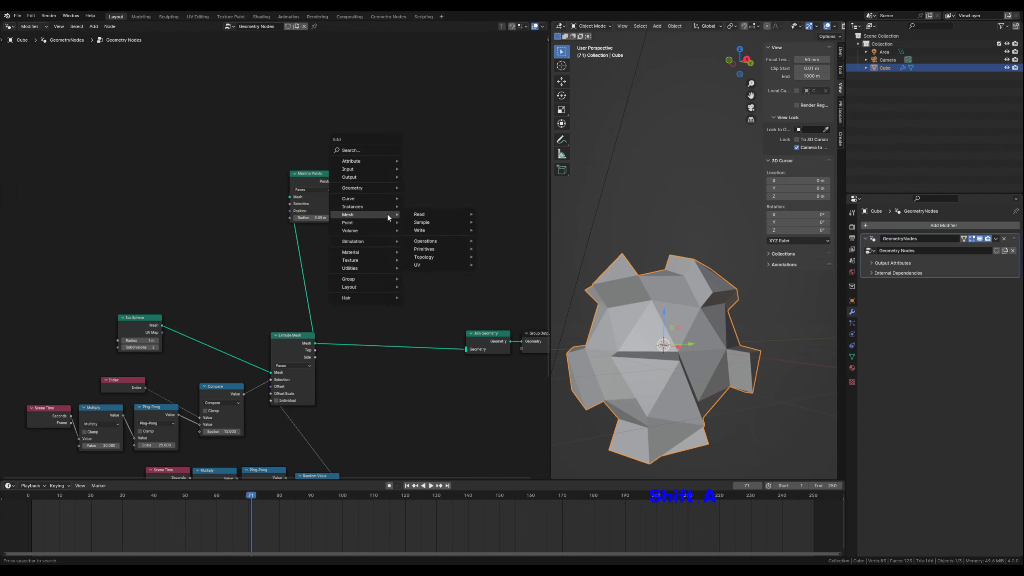
text(instan)
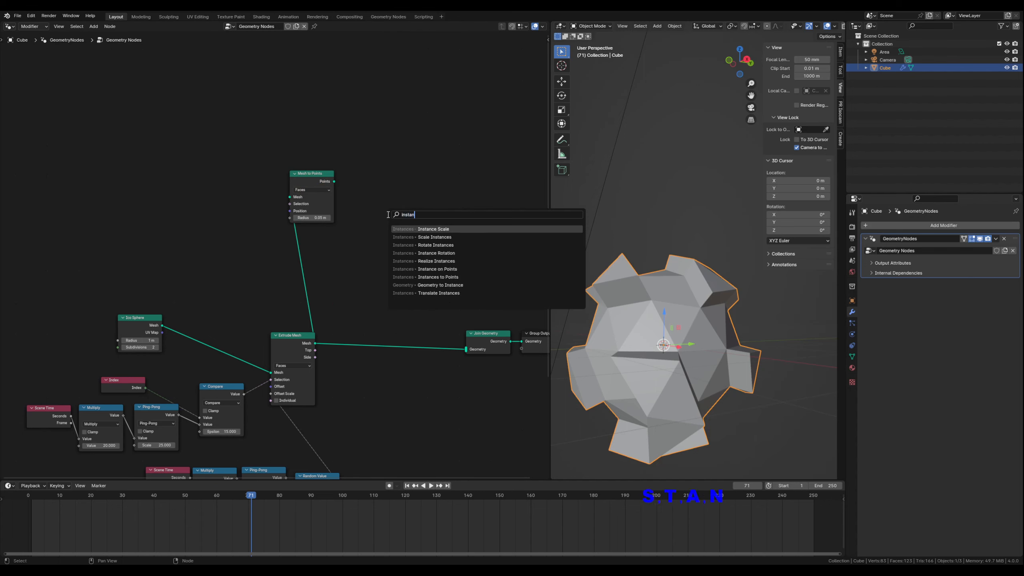
text(ce on po)
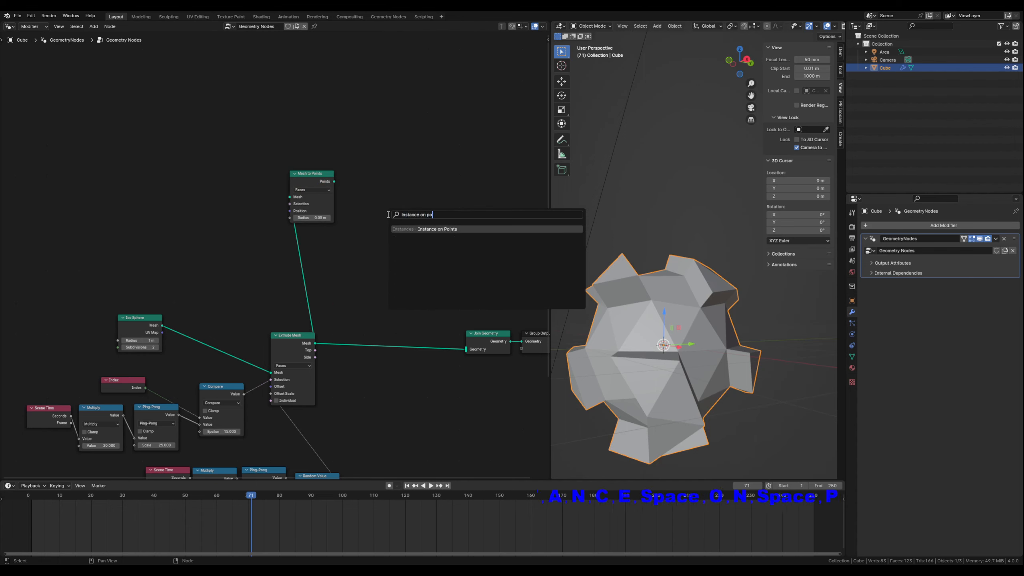
click(428, 228)
click(436, 226)
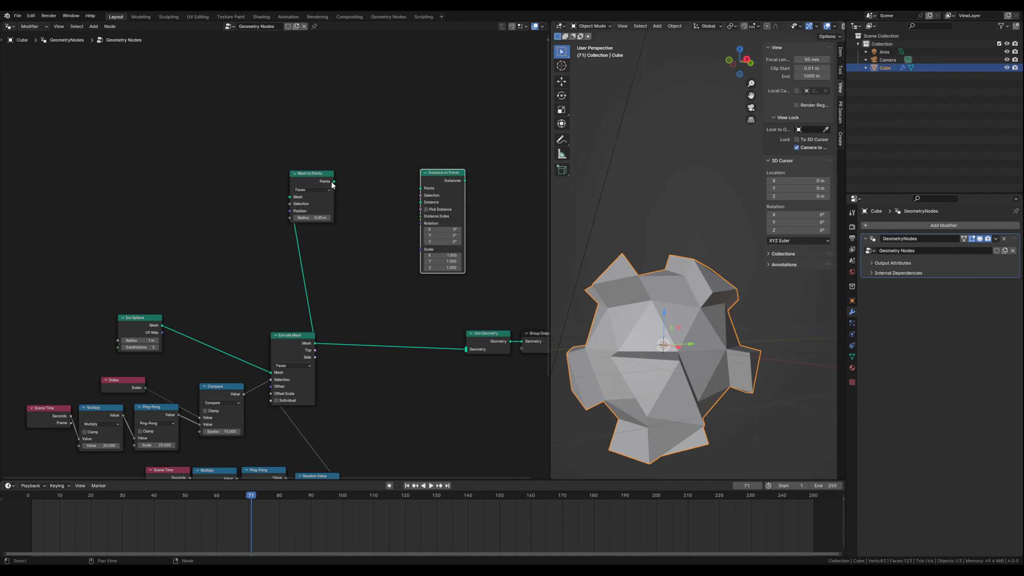
drag(334, 182, 416, 189)
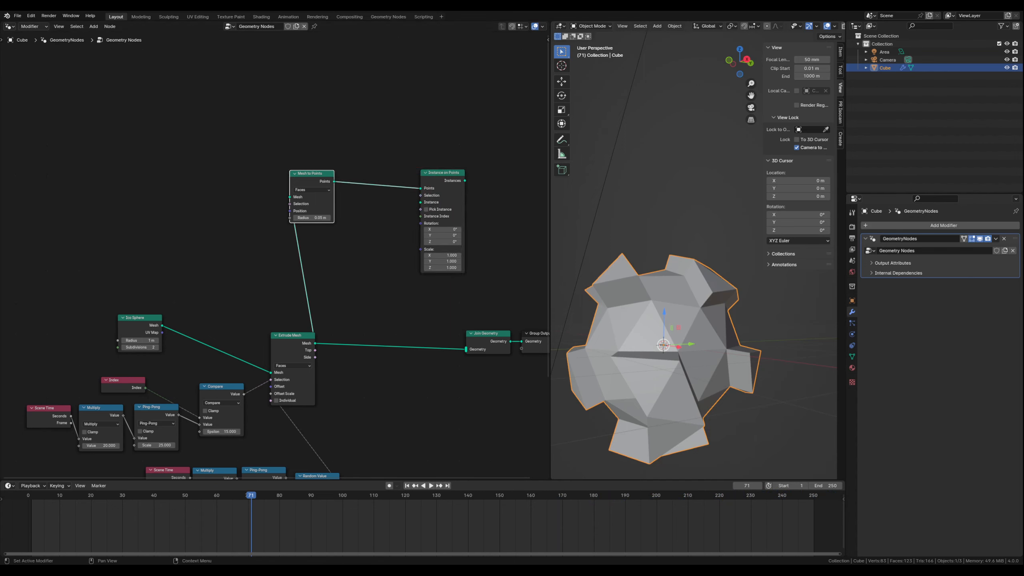
- Add a second Ico Sphere node above Mesh to Points and connect its Mesh output to Instance on Points' Instance input
mouse_move(402, 253)
middle_down()
mouse_move(343, 286)
mouse_move(358, 302)
middle_up()
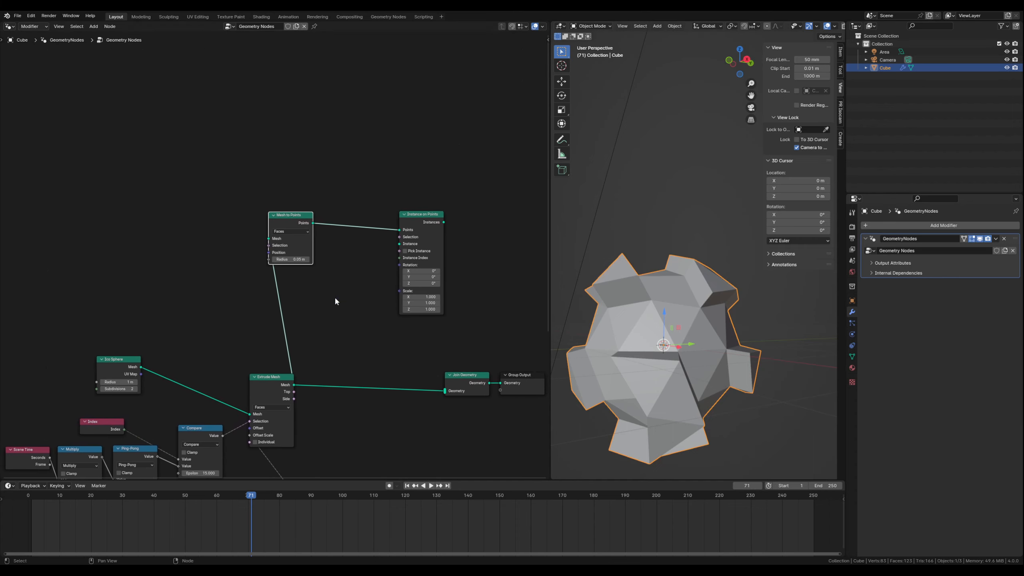
click(360, 286)
key(shift+a)
text(ico)
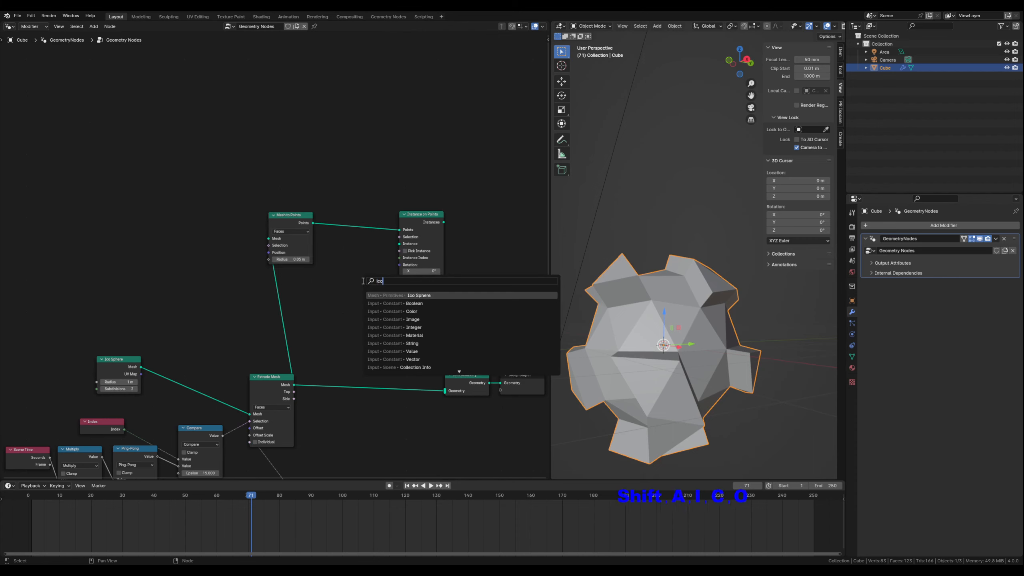
click(410, 295)
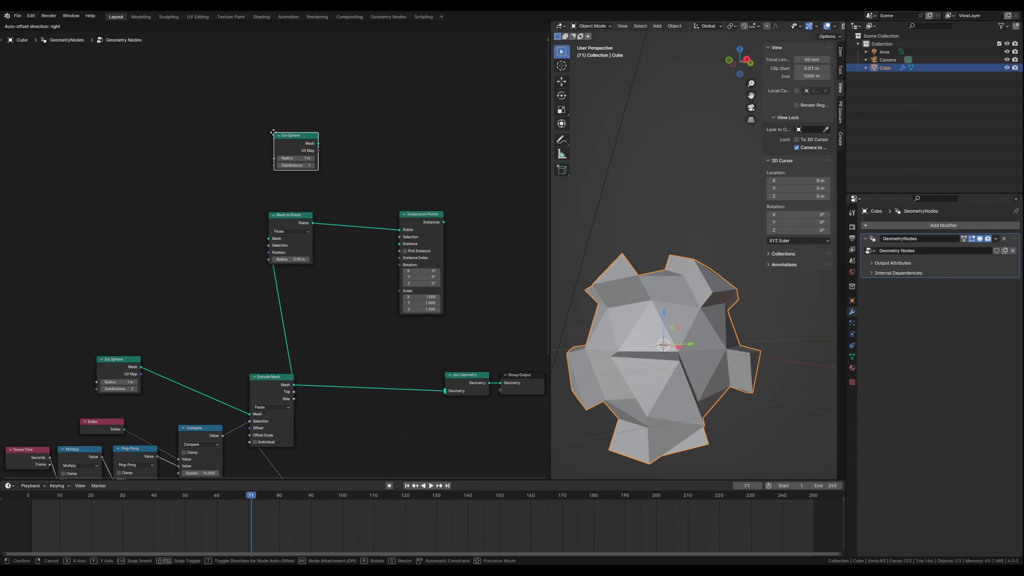
click(262, 132)
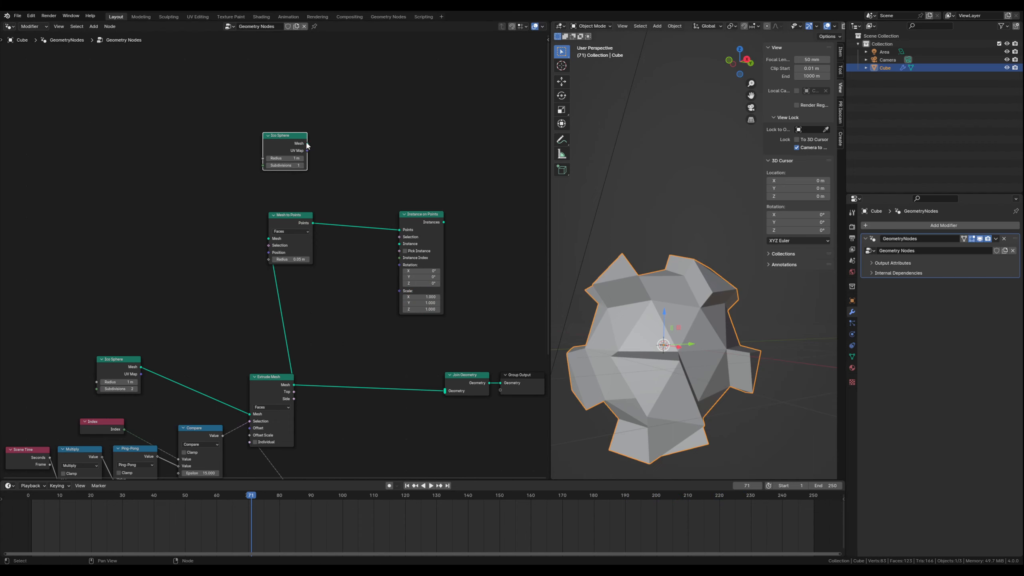
drag(307, 143, 400, 244)
mouse_move(285, 135)
mouse_down()
mouse_move(283, 122)
mouse_move(291, 138)
mouse_up()
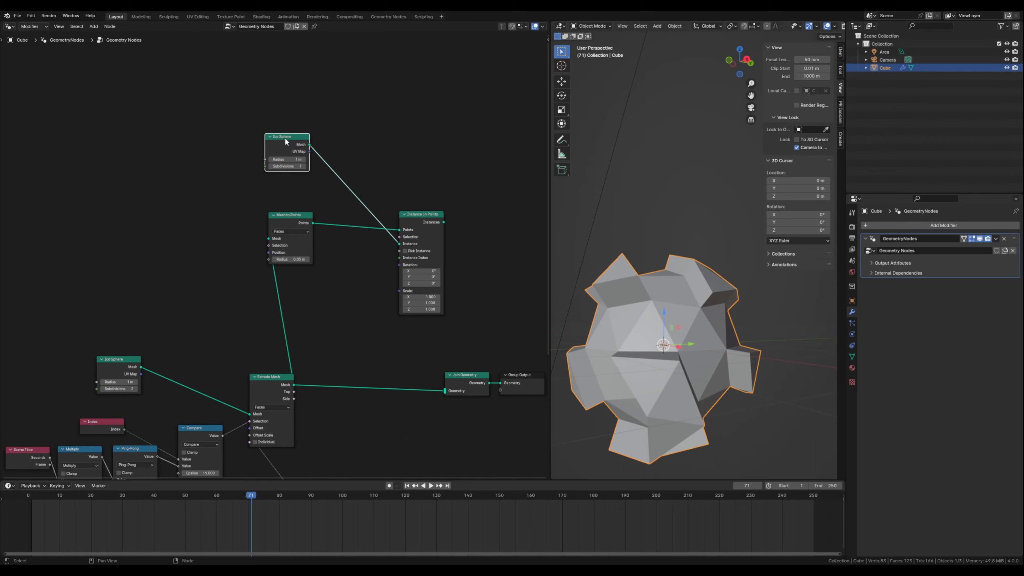
- Insert an Extrude Mesh node on the link between the new Ico Sphere and Instance on Points
click(341, 284)
key(shift+a)
text(extr)
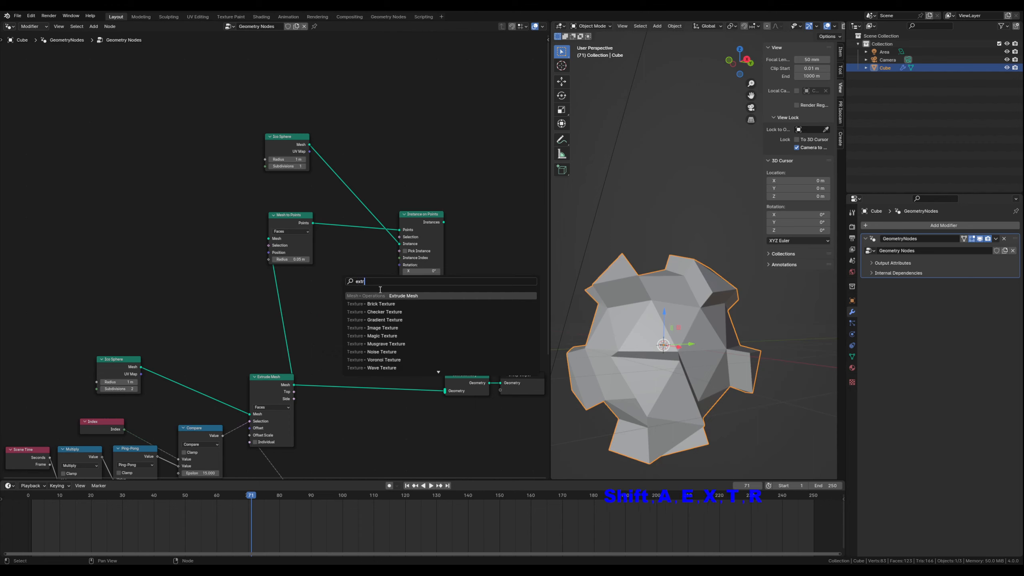
key(Return)
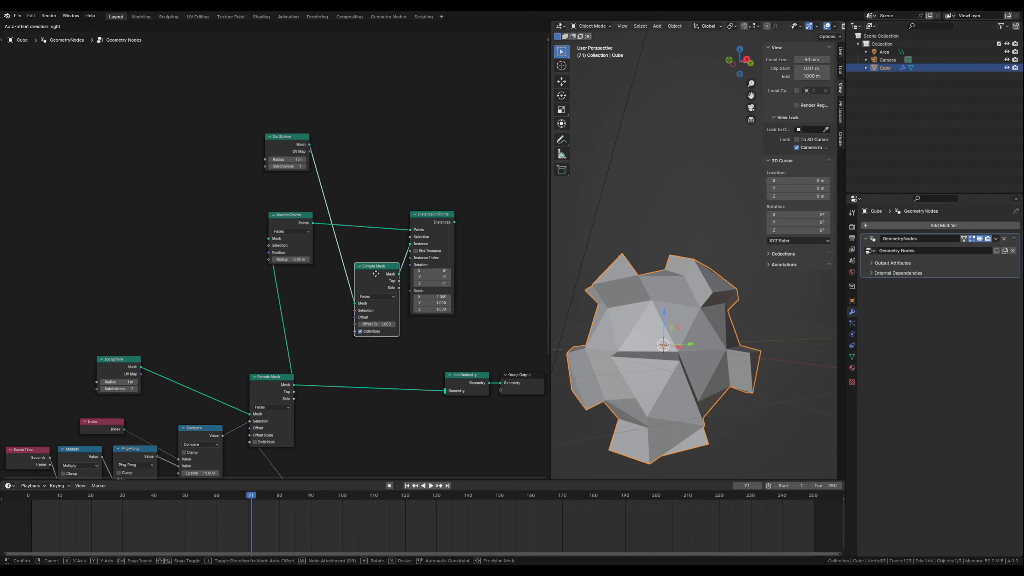
click(379, 288)
- Spread out the nodes around the new Extrude Mesh and connect Instance on Points' Instances output to Join Geometry
drag(357, 179, 422, 305)
drag(438, 215, 471, 196)
drag(295, 139, 300, 124)
click(386, 185)
middle_drag(457, 341, 335, 317)
drag(327, 340, 509, 350)
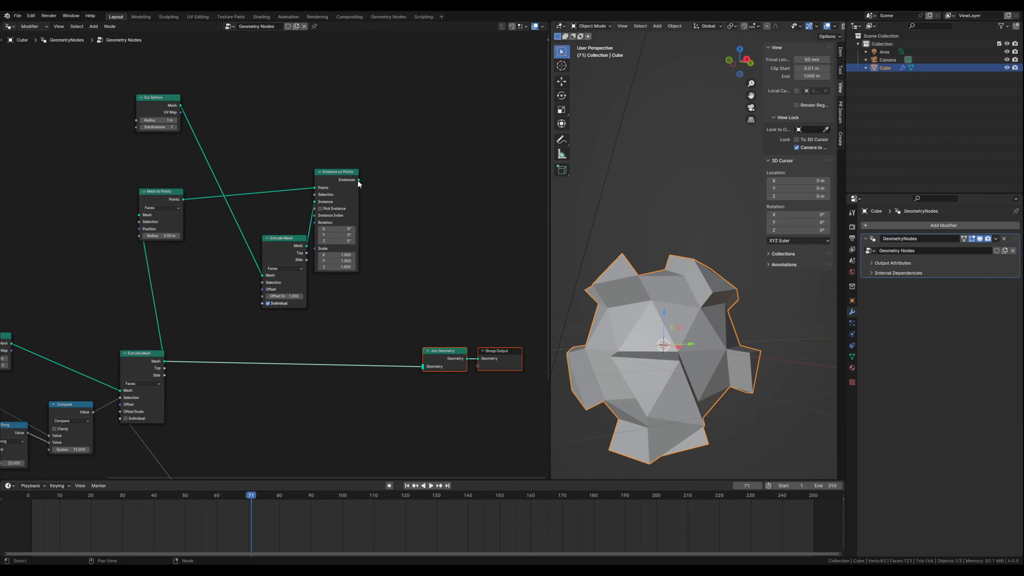
drag(358, 179, 423, 367)
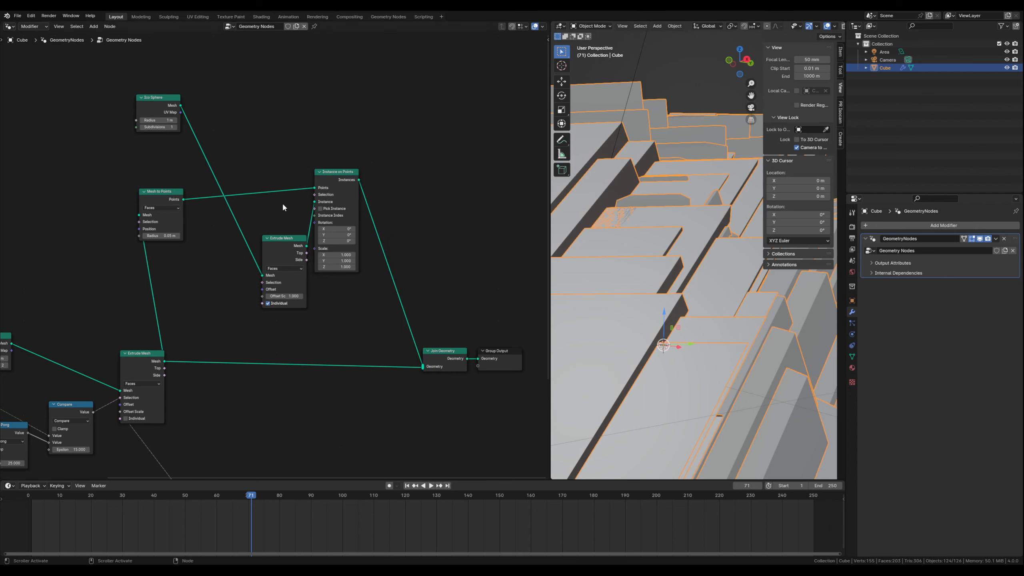
- Set the instanced Ico Sphere's Radius to 0.5 m and its Subdivisions to 2
click(143, 121)
click(144, 121)
click(142, 121)
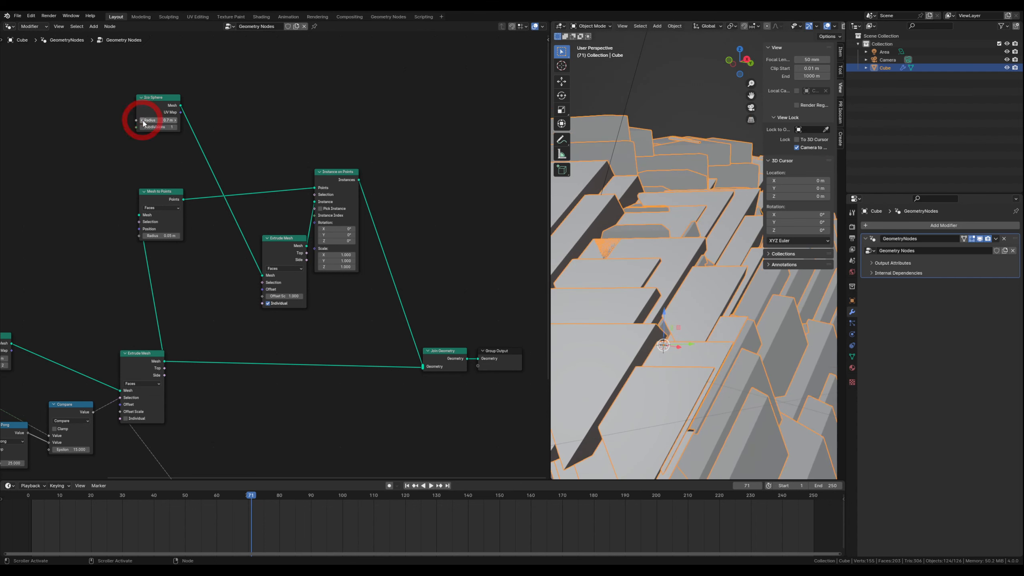
click(143, 121)
click(143, 121)
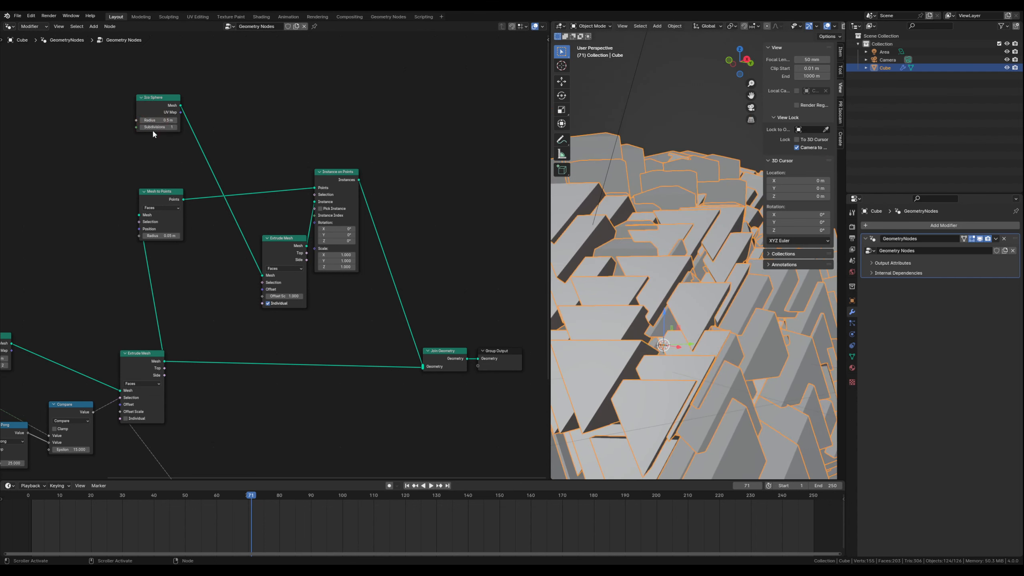
click(176, 128)
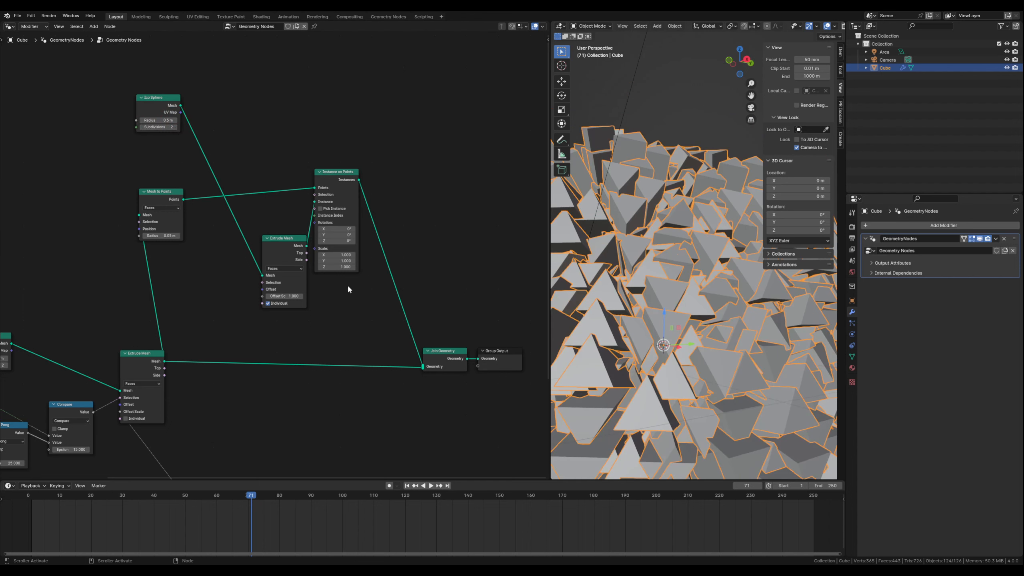
- Turn off Individual on the instanced sphere's Extrude Mesh node and reduce its Offset Scale to 0.100
click(276, 304)
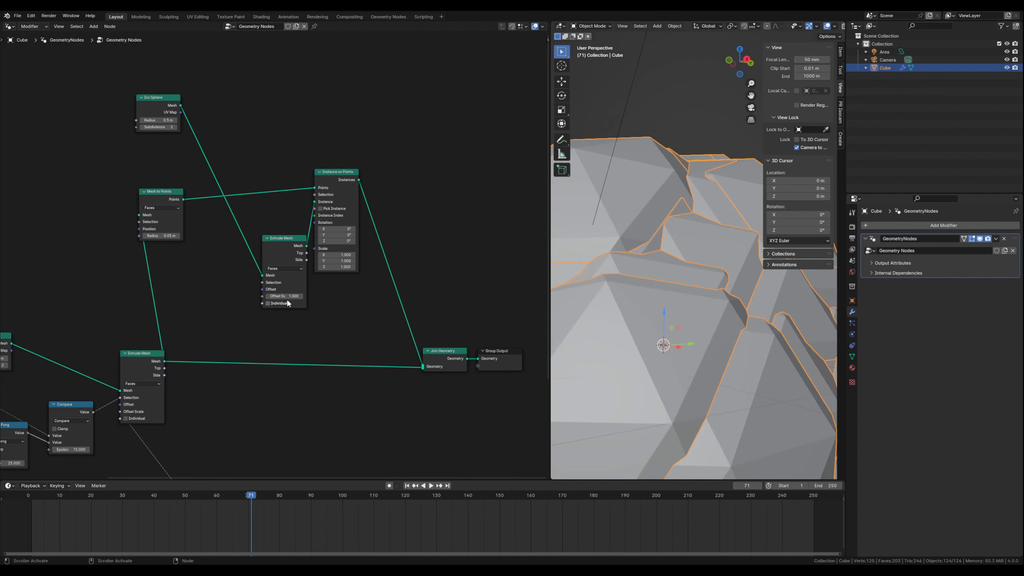
drag(287, 296, 262, 296)
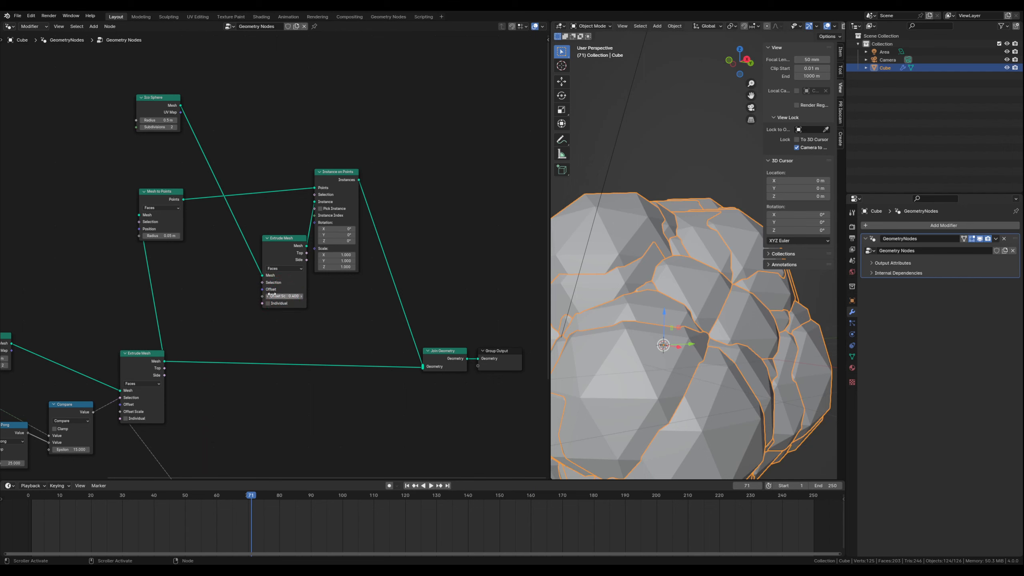
mouse_move(271, 294)
mouse_down()
mouse_move(258, 296)
mouse_move(269, 297)
mouse_up()
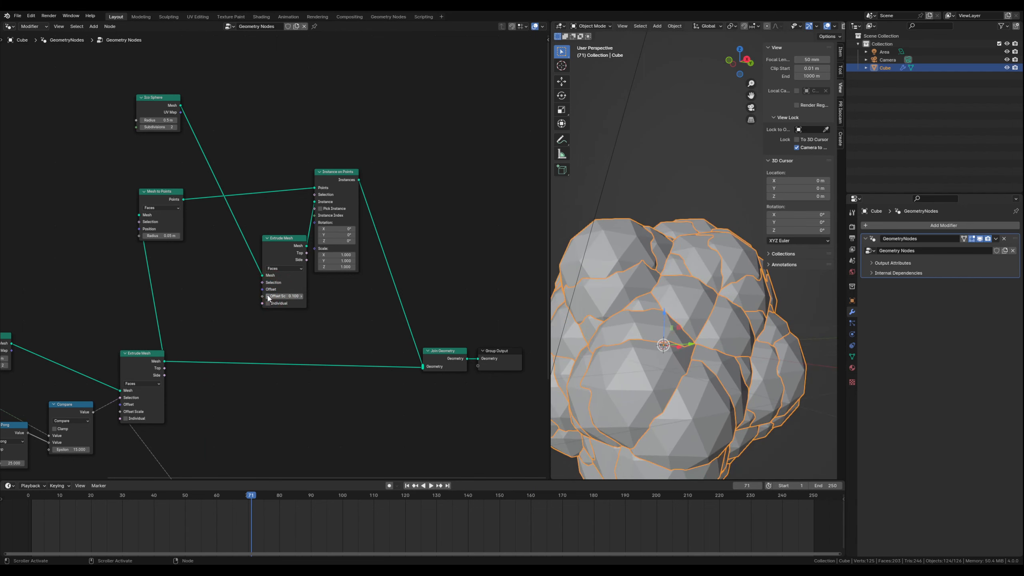
- Play the animation and scrub the timeline to frame 163 to check how the instanced spheres move
middle_drag(631, 338, 629, 351)
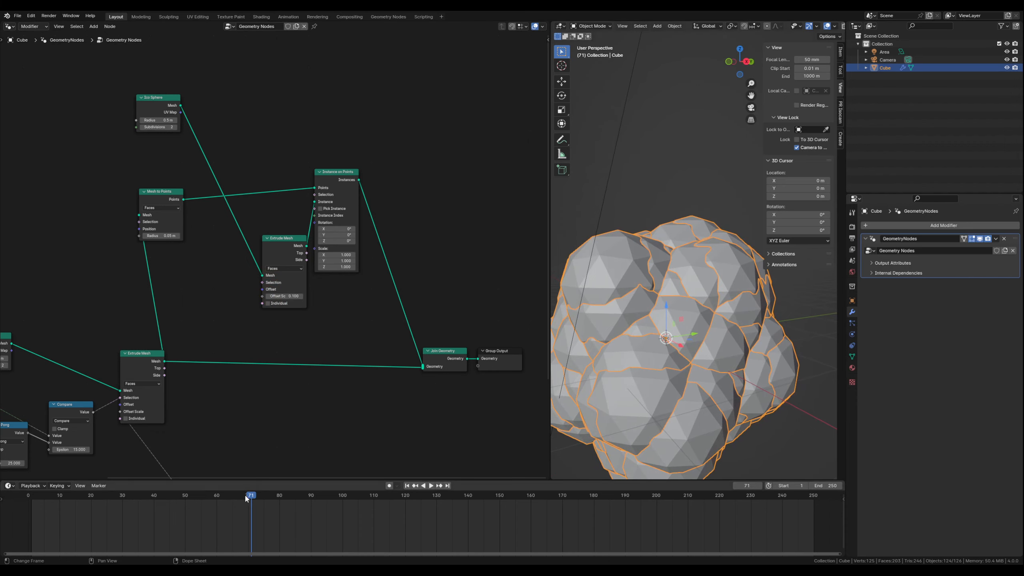
key(space)
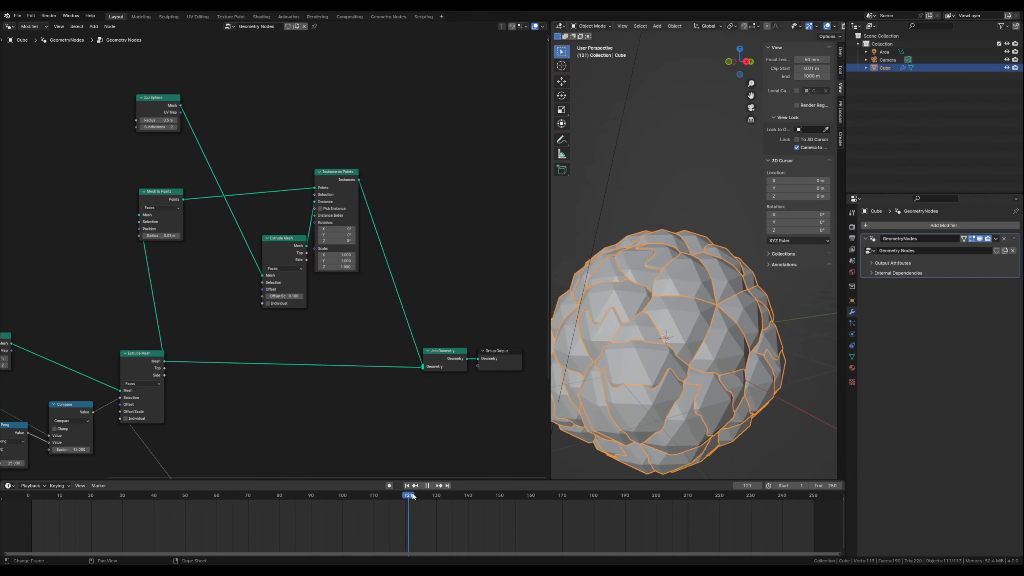
drag(413, 497, 540, 488)
key(space)
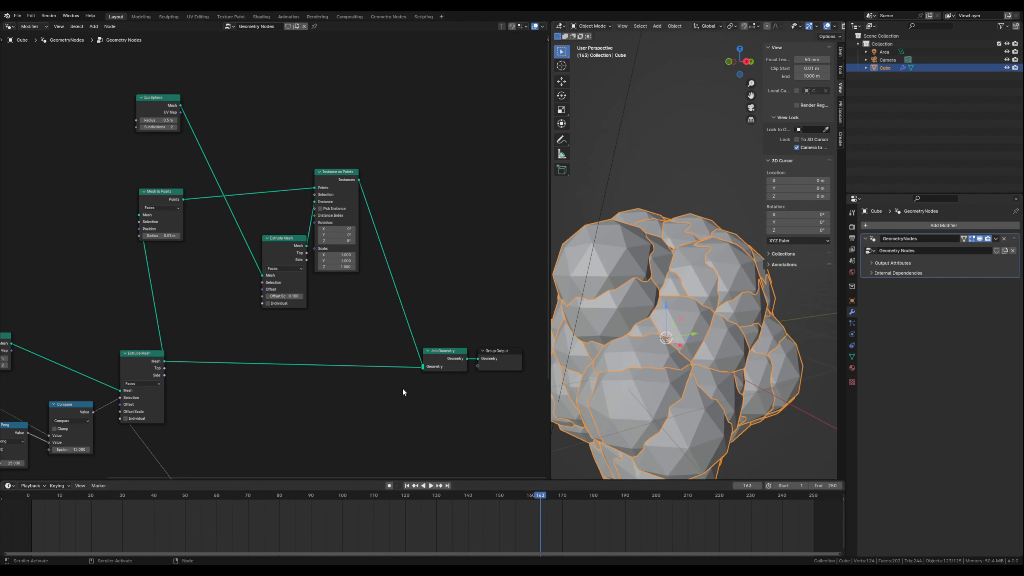
- Connect the Compare node's Value output to the Selection input of Instance on Points
middle_drag(213, 411, 264, 359)
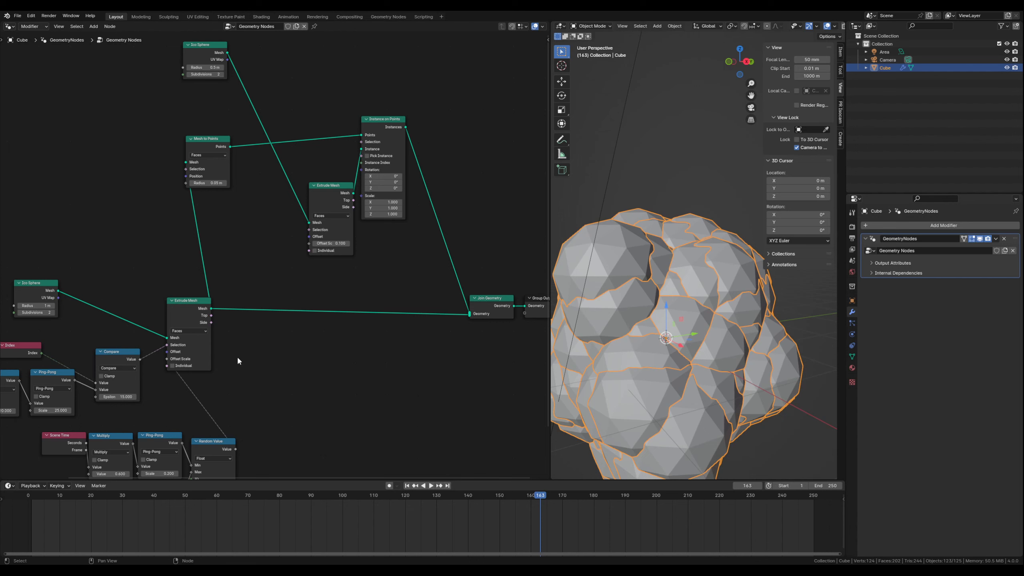
middle_drag(227, 387, 225, 446)
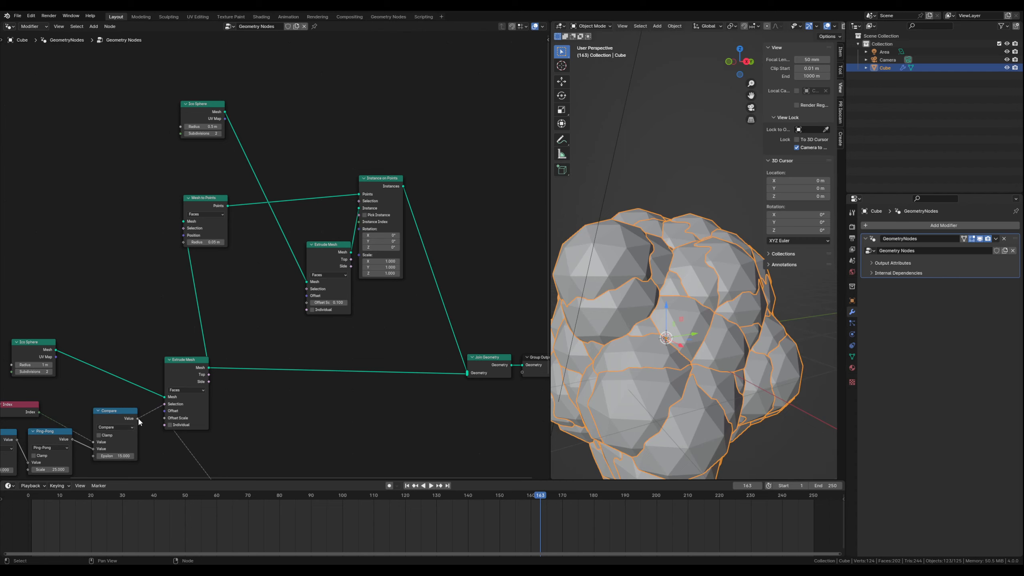
drag(137, 419, 355, 206)
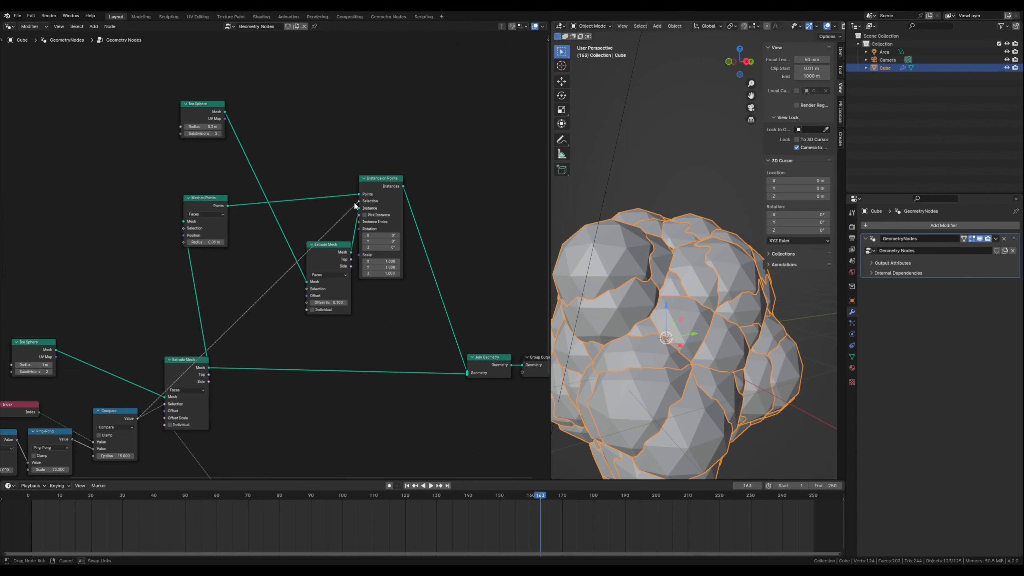
drag(355, 205, 358, 201)
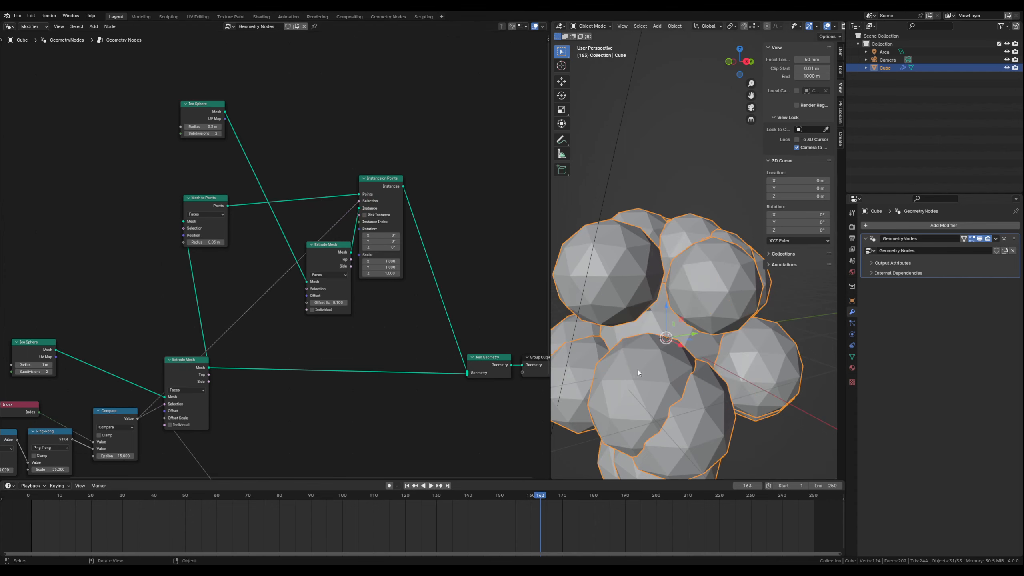
- Set the instanced Ico Sphere's Radius to 0.1 m
mouse_move(638, 370)
middle_down()
mouse_move(629, 349)
mouse_move(638, 350)
middle_up()
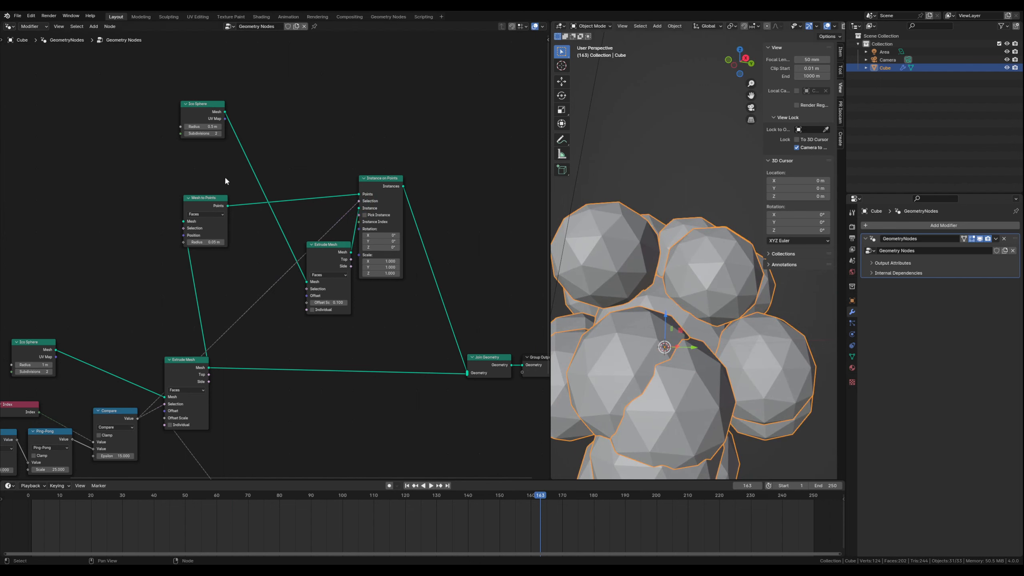
click(197, 127)
drag(196, 128, 177, 127)
text(0.1)
key(Return)
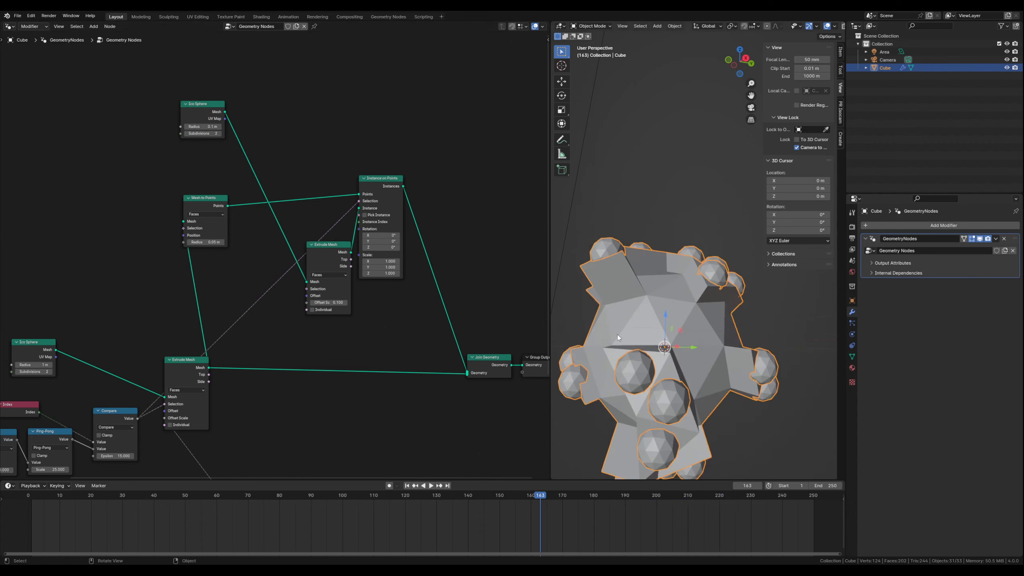
- Scrub back to frame 142, play the animation and inspect the small spheres on the extruded faces from several angles
middle_drag(617, 335, 609, 311)
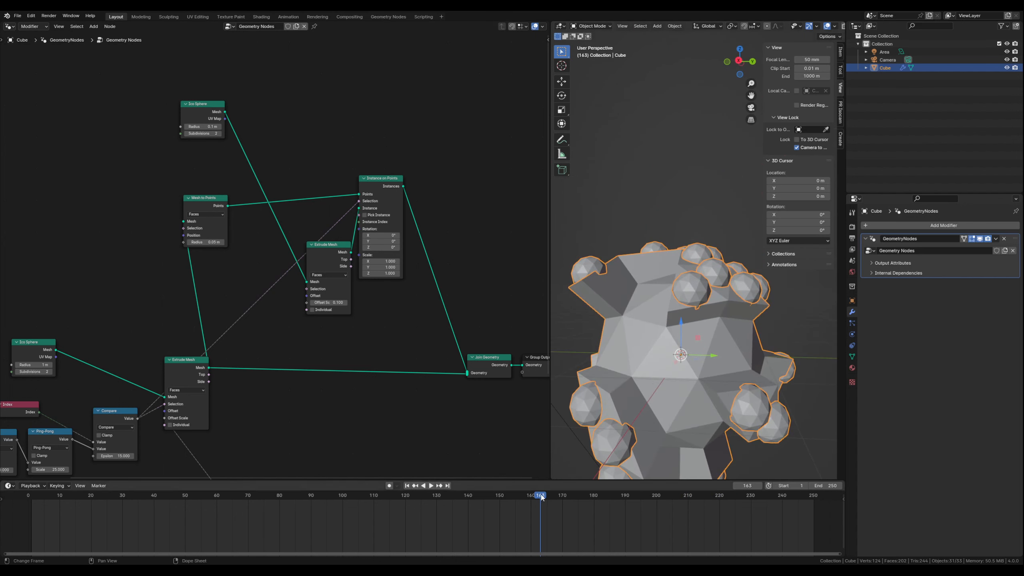
drag(542, 497, 474, 496)
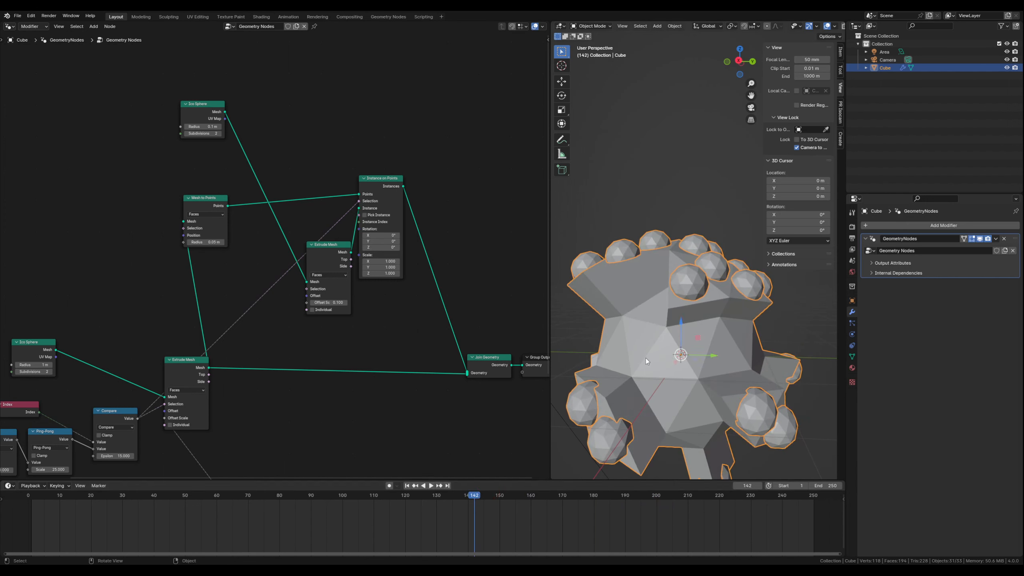
click(430, 486)
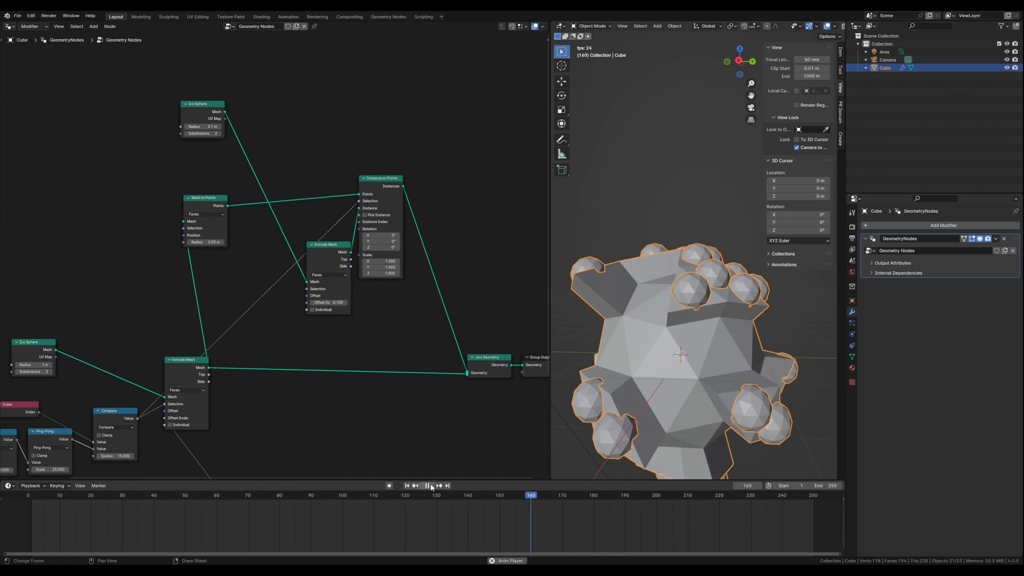
middle_drag(677, 370, 649, 340)
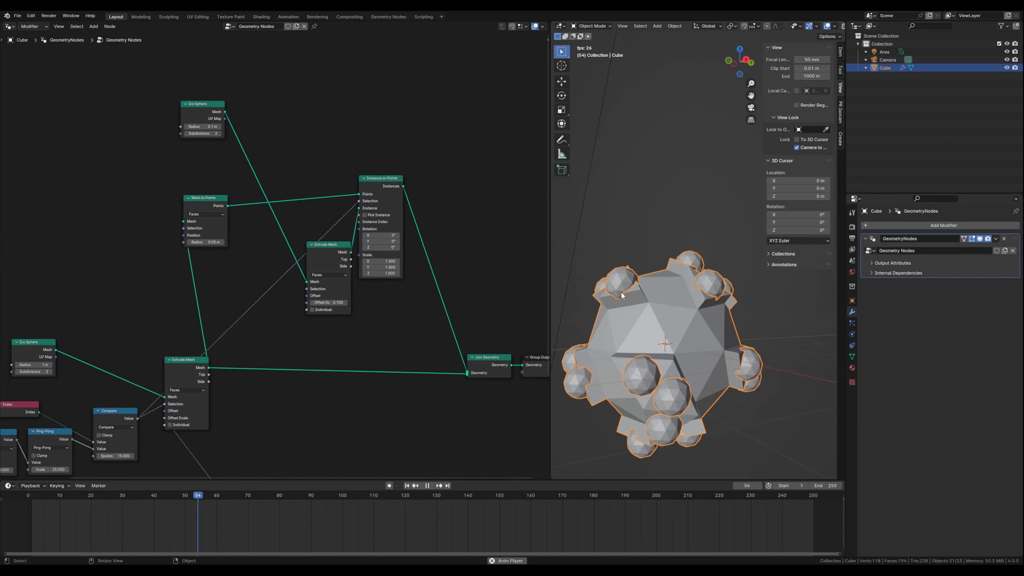
scroll(642, 347, up, 2)
middle_drag(670, 340, 636, 244)
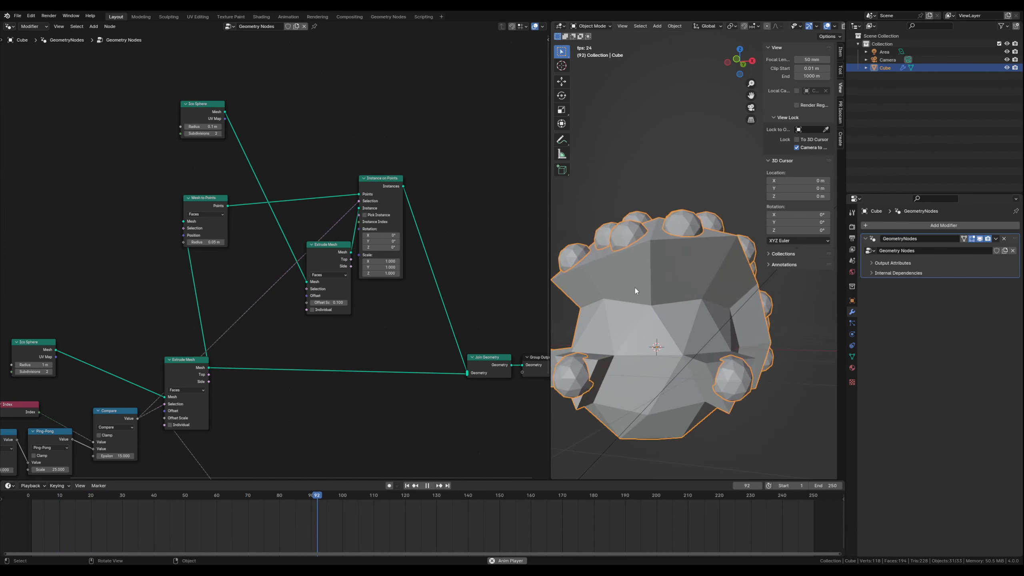
click(427, 486)
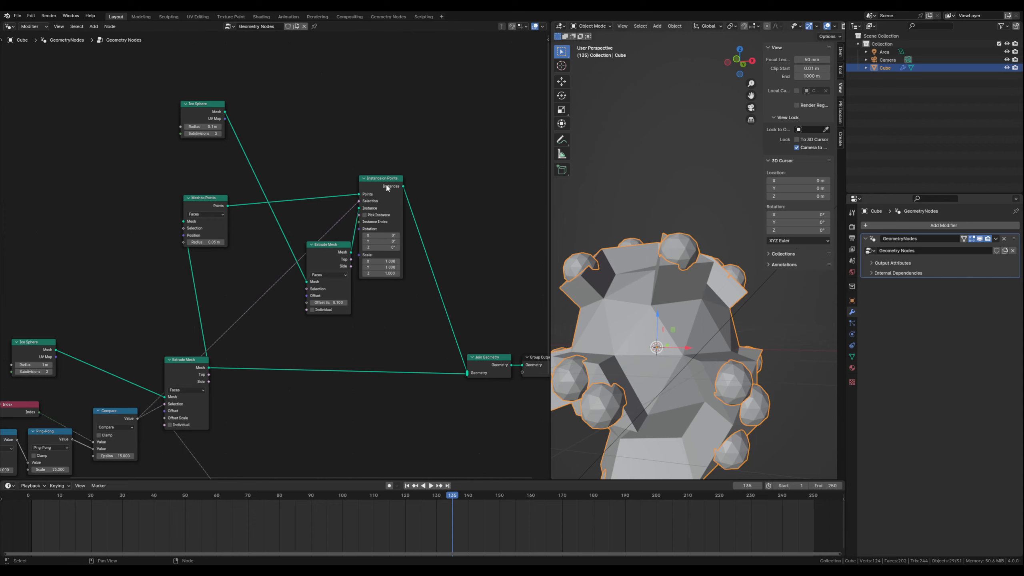
- Move the instanced sphere's Extrude Mesh and Instance on Points nodes together farther from Mesh to Points
drag(313, 160, 383, 266)
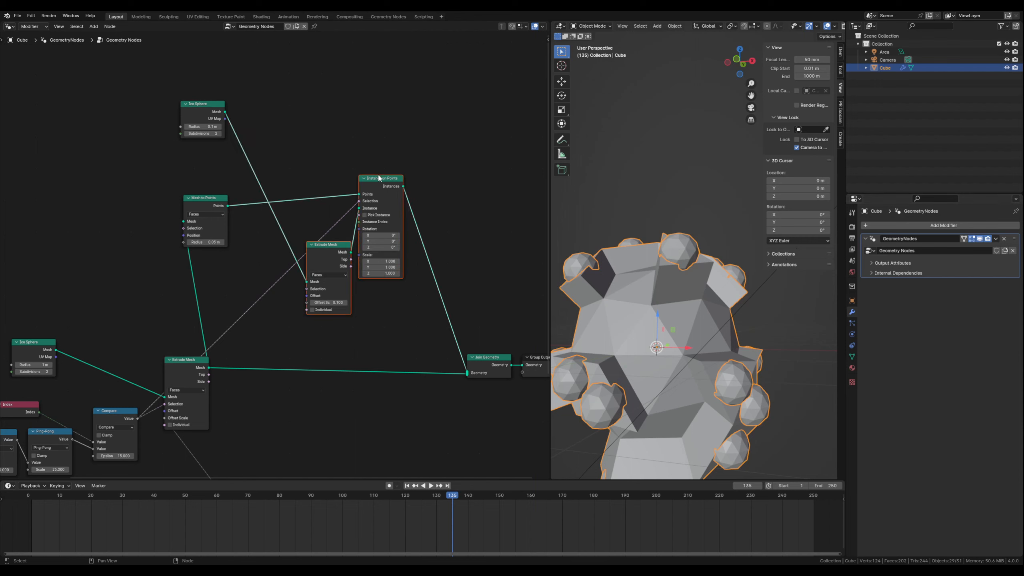
key(g)
drag(387, 177, 458, 160)
click(447, 160)
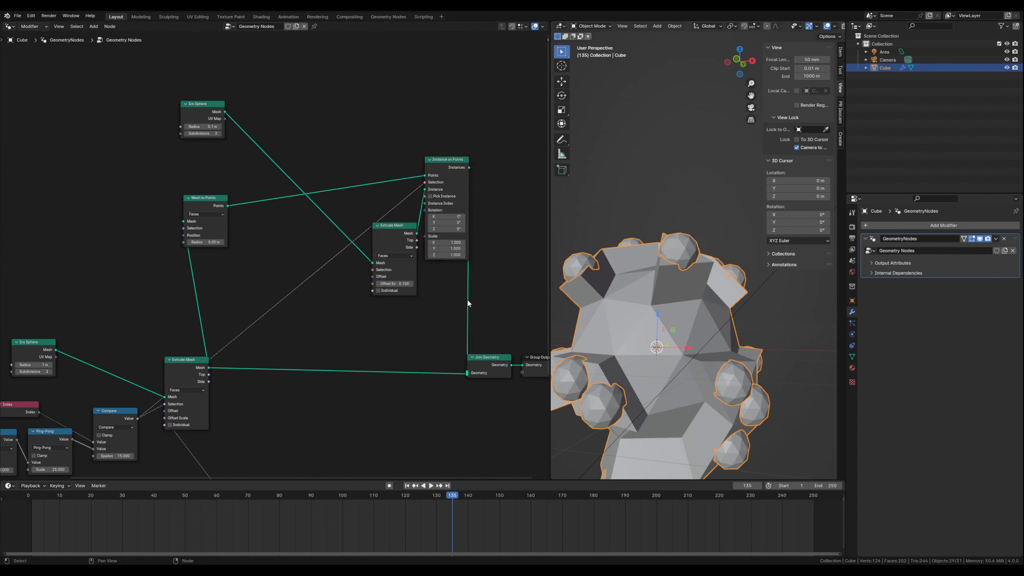
- Add two reroutes to the link from Instance on Points to Join Geometry and position them to guide it clear of the nodes
key(shift)
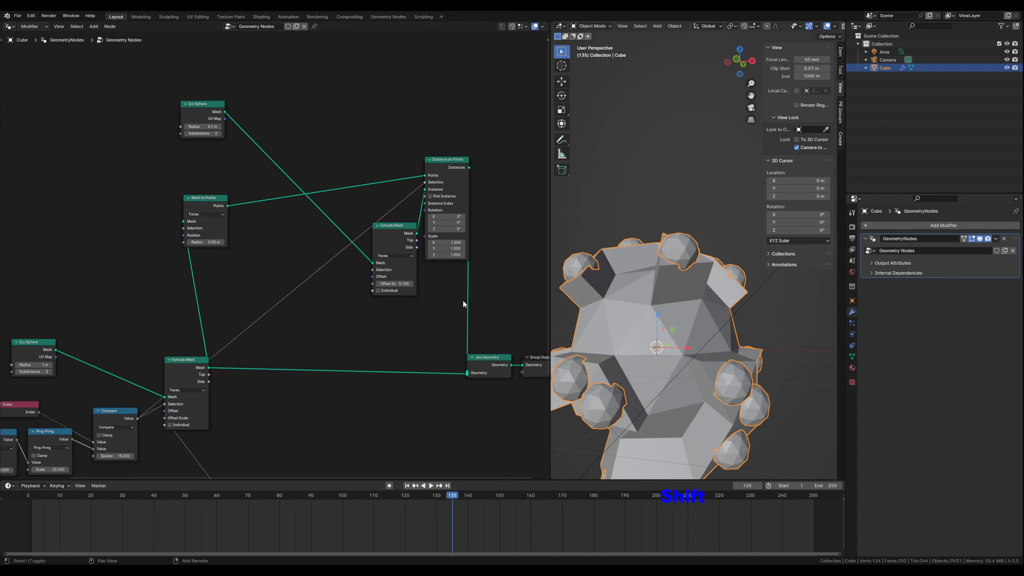
mouse_move(462, 304)
shift+right_down()
mouse_move(480, 301)
mouse_move(473, 309)
shift+right_up()
key(g)
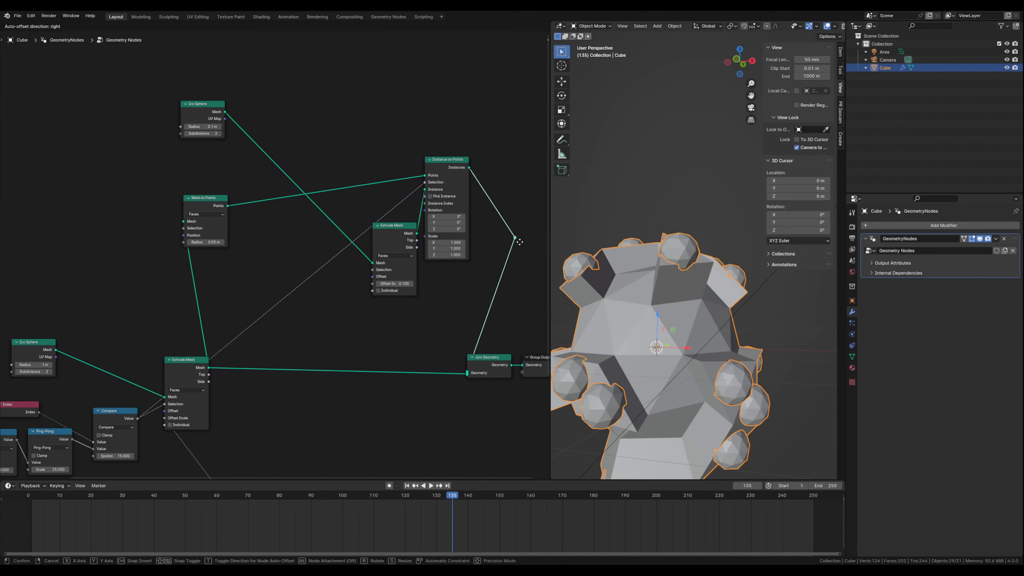
click(524, 200)
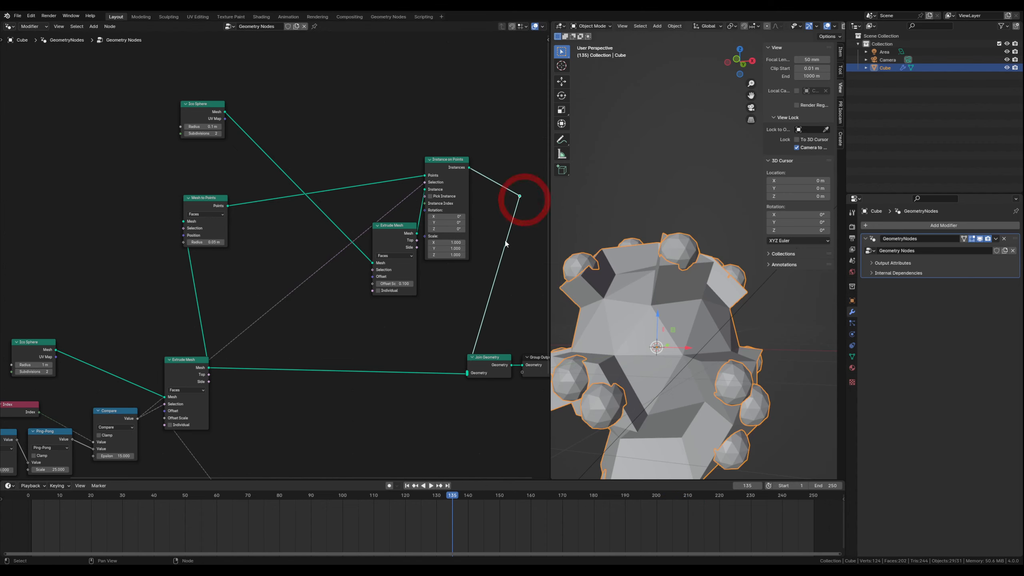
shift+right_drag(478, 306, 503, 327)
key(g)
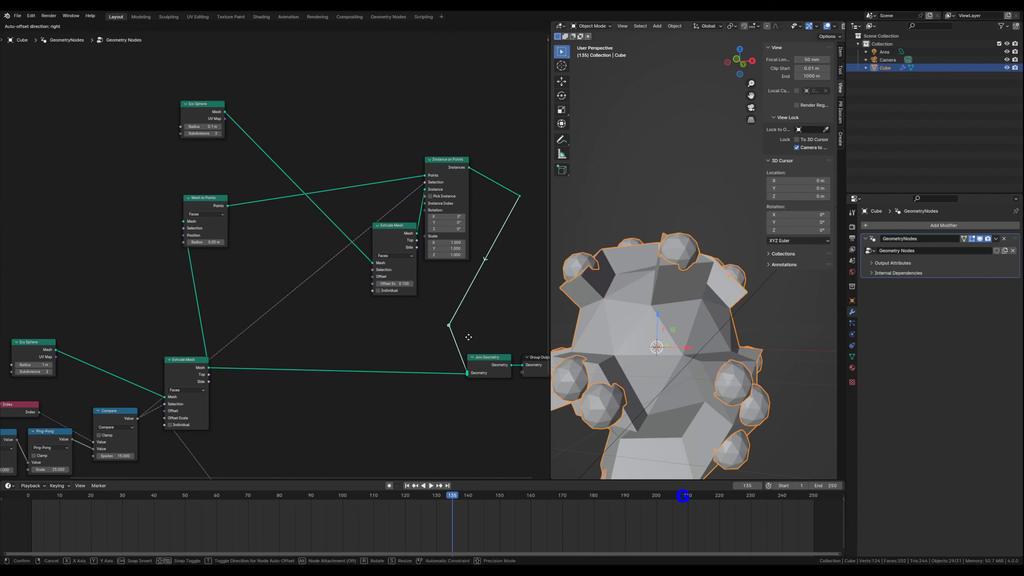
click(471, 368)
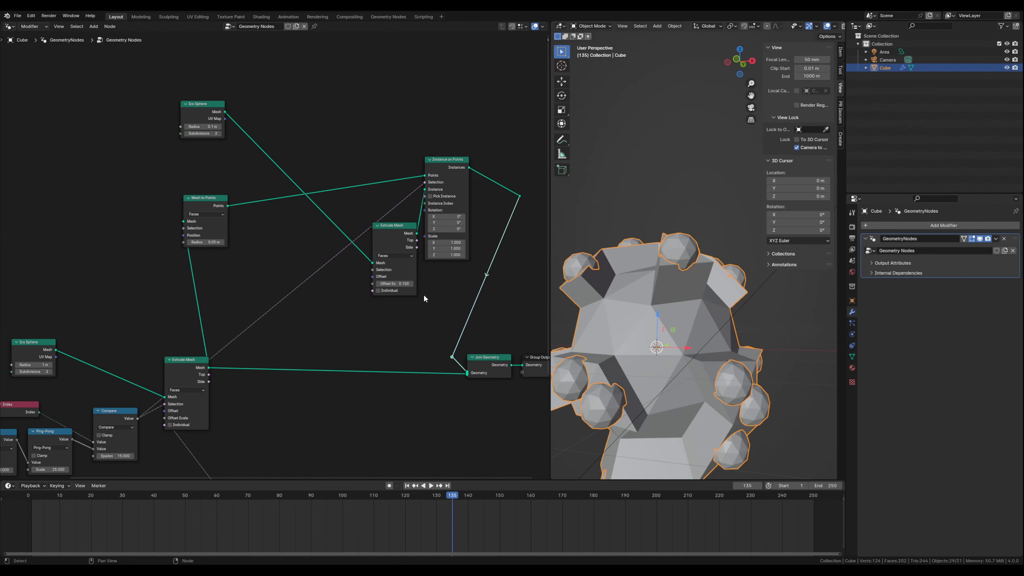
- Add a reroute to the link from Compare to Instance on Points' Selection and place it beside Mesh to Points
middle_drag(330, 319, 356, 314)
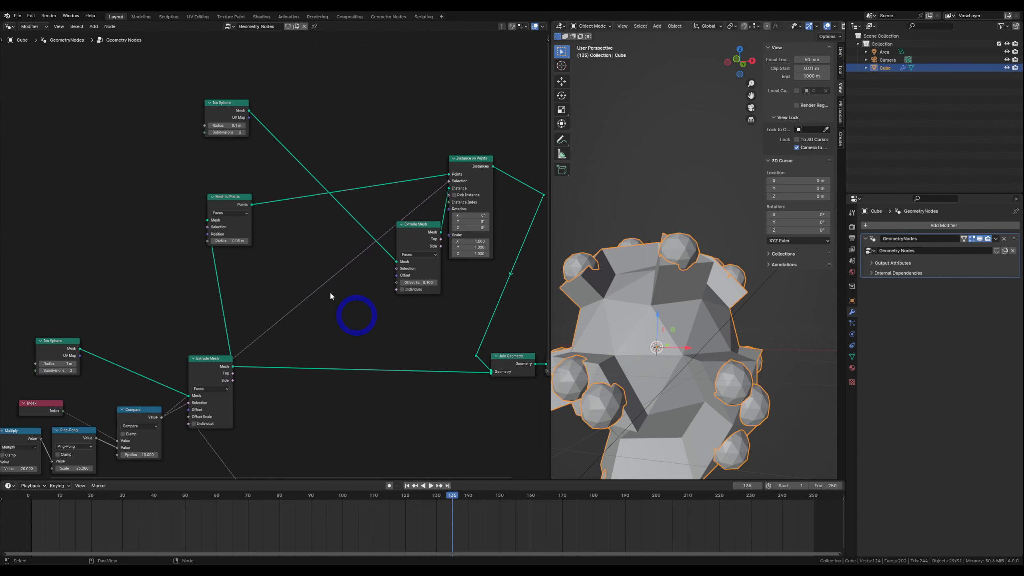
key(g)
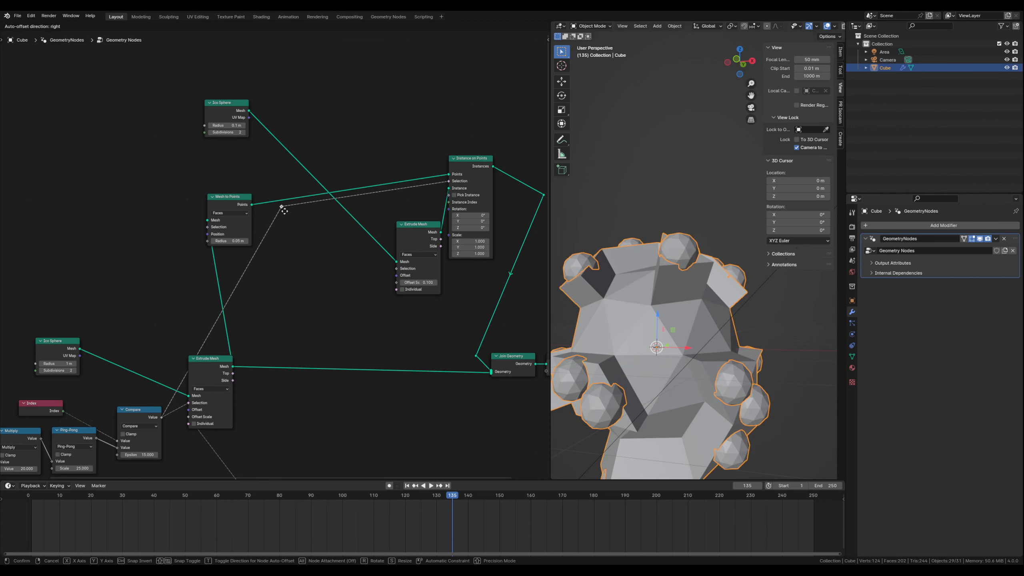
click(284, 211)
click(312, 252)
middle_drag(337, 284, 343, 286)
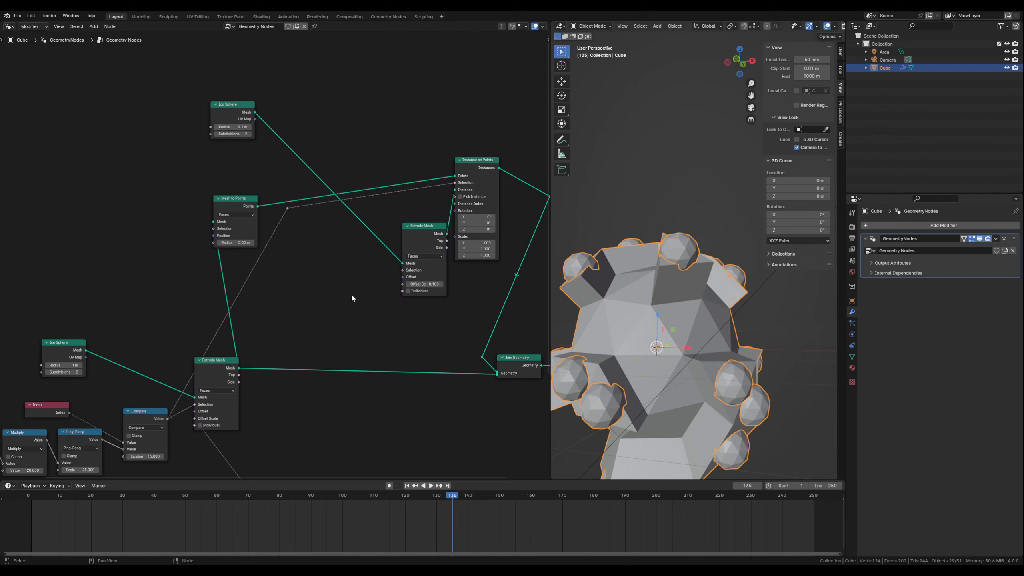
- Duplicate the Compare node and connect the copy's Value to the Selection input of the instanced sphere's Extrude Mesh
click(144, 413)
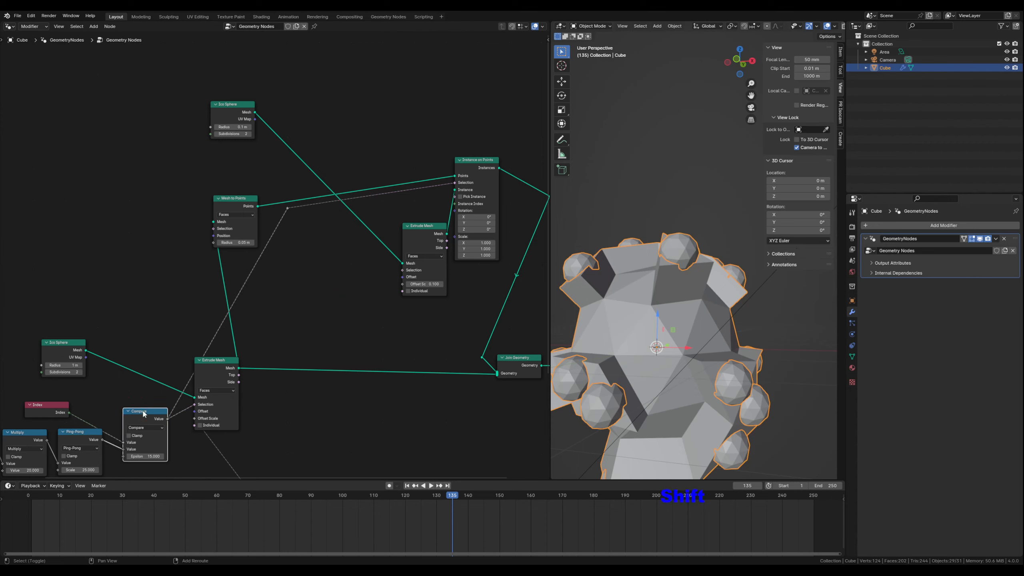
key(shift+d)
click(358, 263)
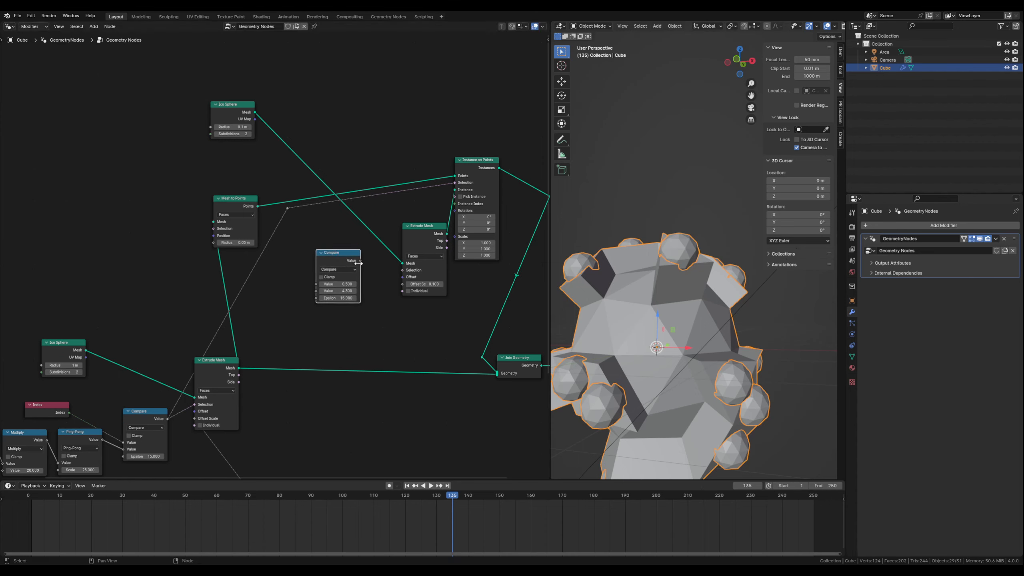
mouse_move(360, 262)
mouse_down()
mouse_move(401, 274)
mouse_move(349, 252)
mouse_move(368, 265)
mouse_up()
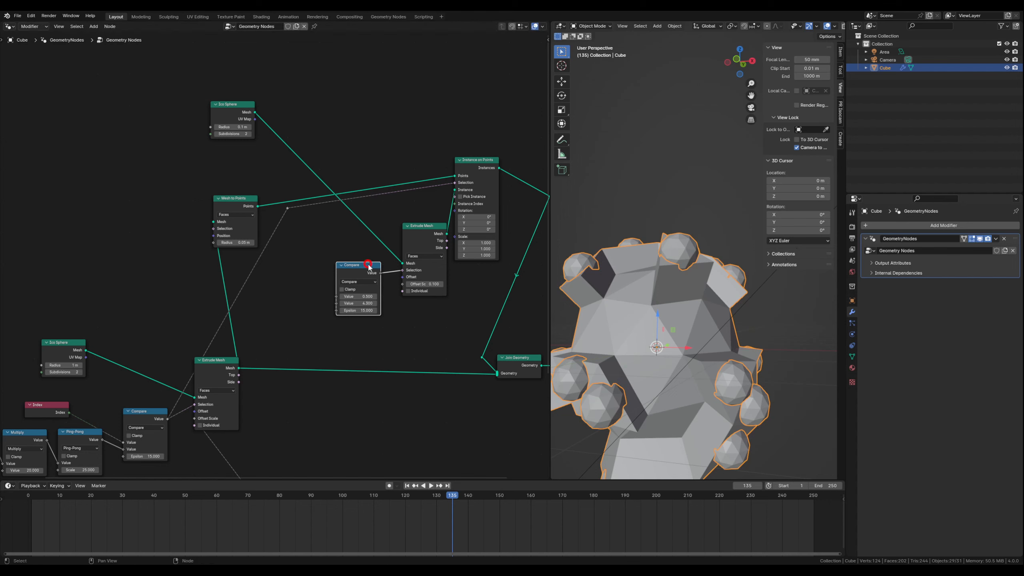
- Duplicate the Index node beside the new Compare node and connect it to that node's first Value input
click(48, 406)
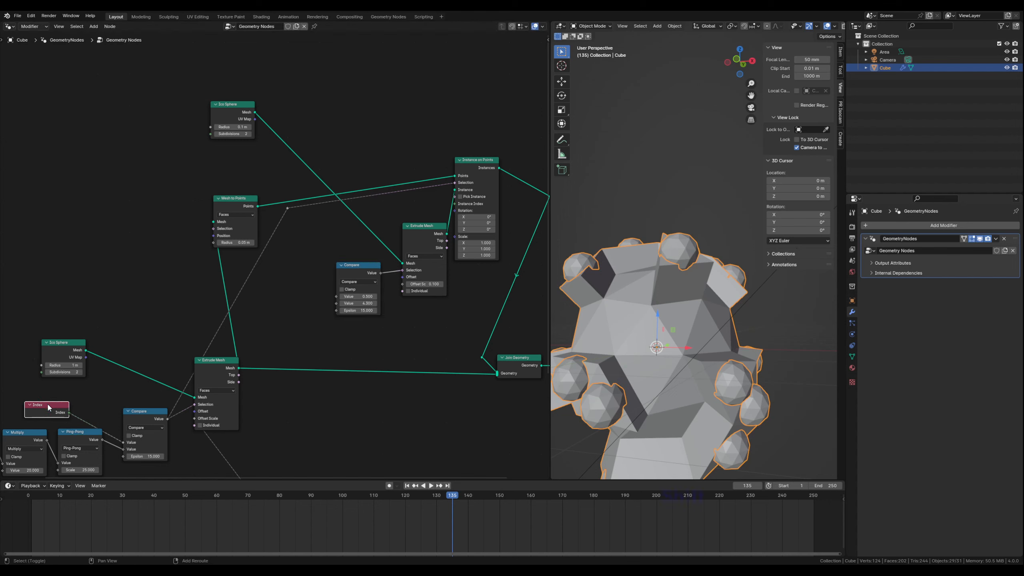
key(shift+d)
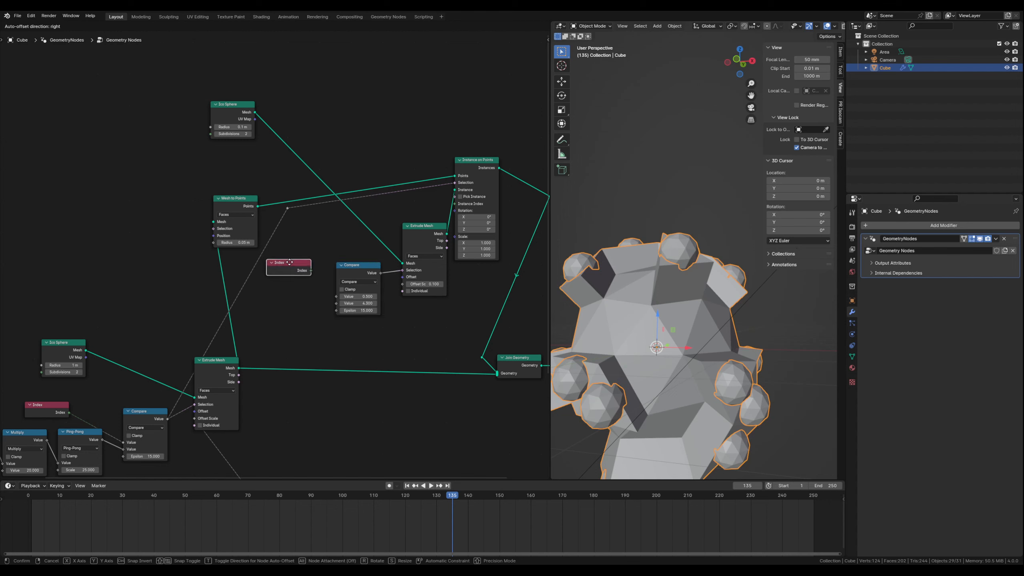
click(302, 267)
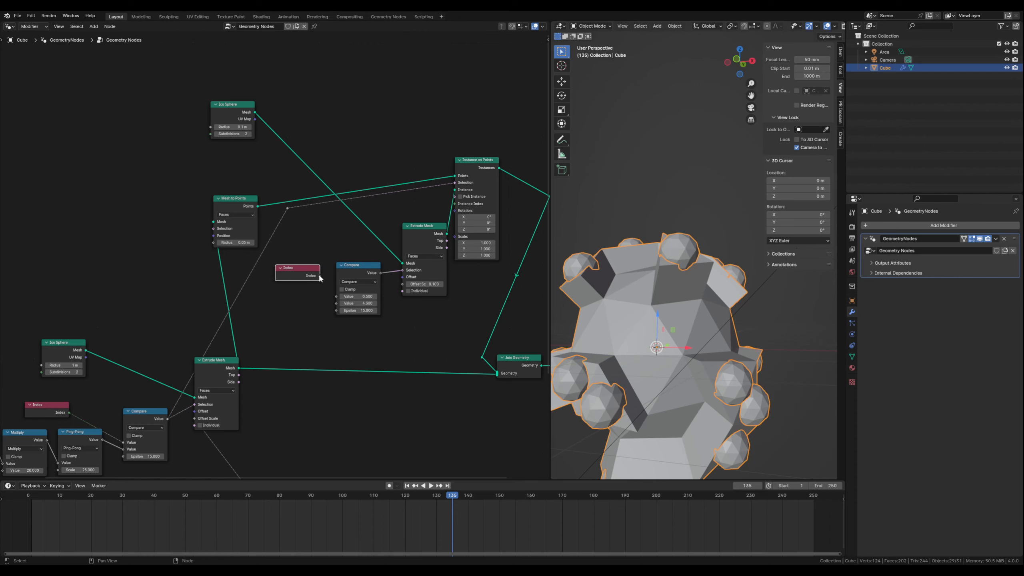
drag(320, 276, 337, 298)
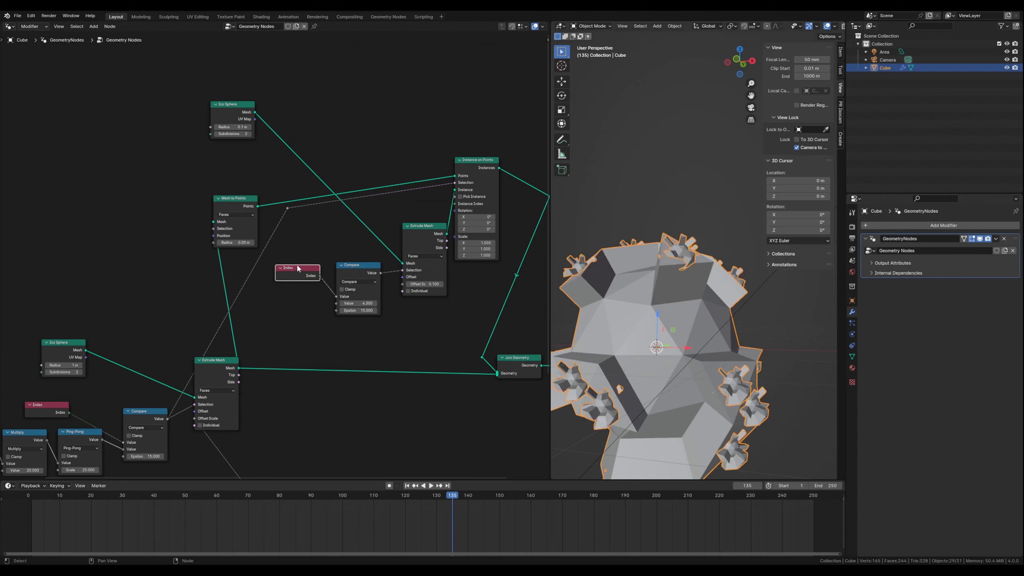
- Duplicate the Scene Time, Multiply and Ping-Pong chain beside the new Compare node and connect its Ping-Pong output to Compare's second Value input
scroll(423, 323, up, 1)
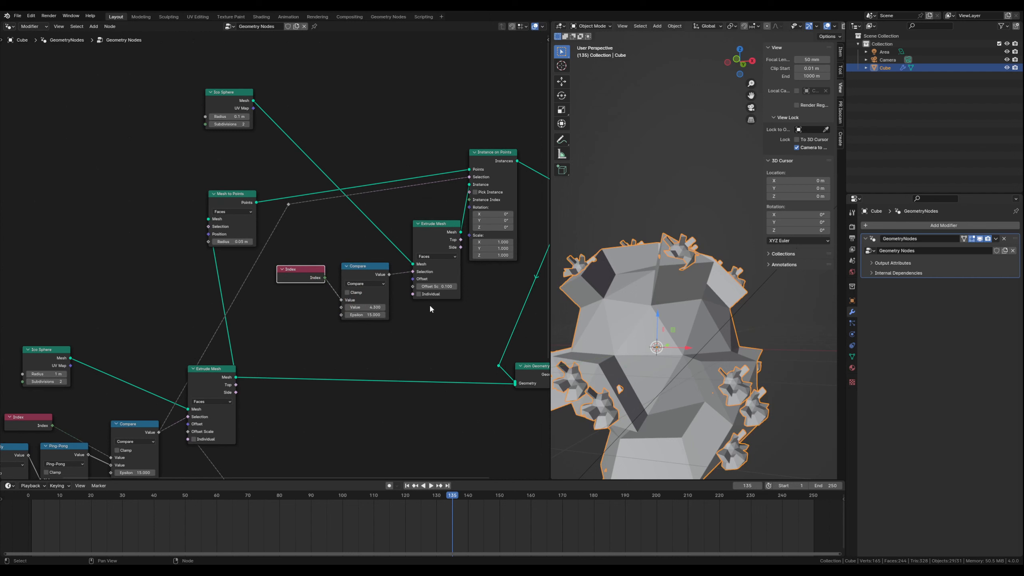
mouse_move(426, 288)
mouse_down()
mouse_move(436, 289)
mouse_move(415, 288)
mouse_move(444, 288)
mouse_move(427, 286)
mouse_up()
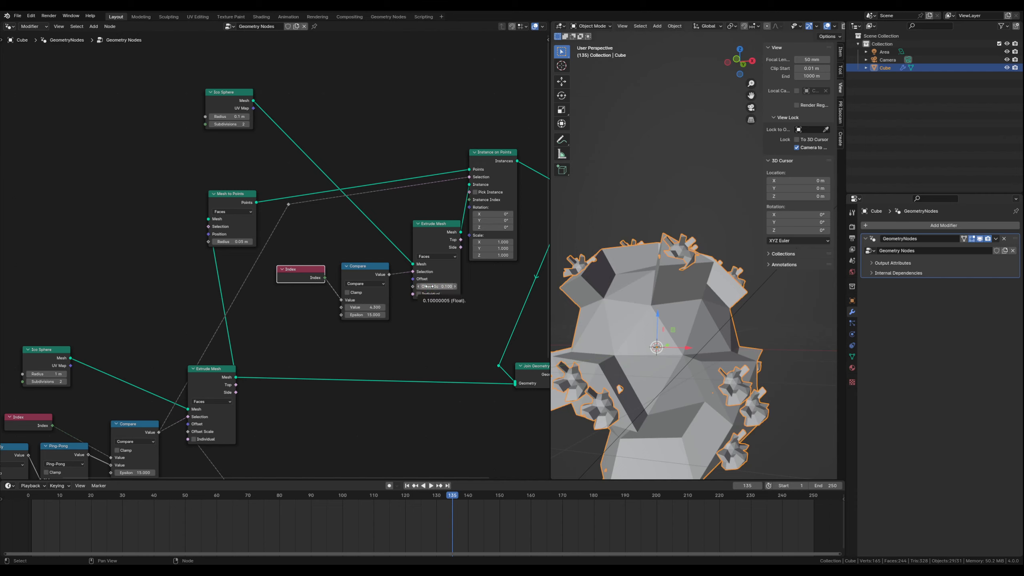
click(341, 349)
middle_drag(286, 350, 362, 309)
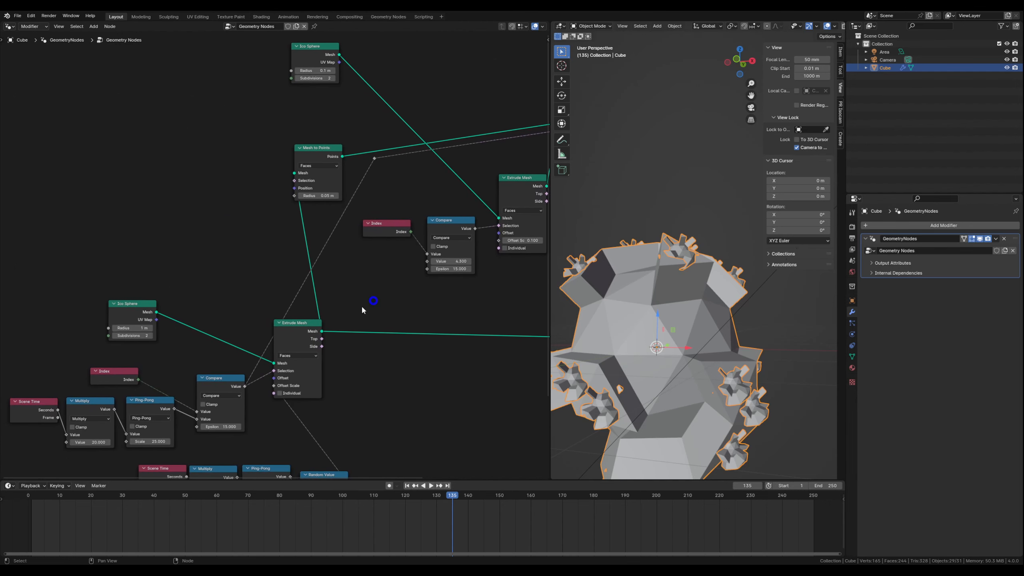
click(47, 406)
shift+click(93, 401)
shift+click(149, 404)
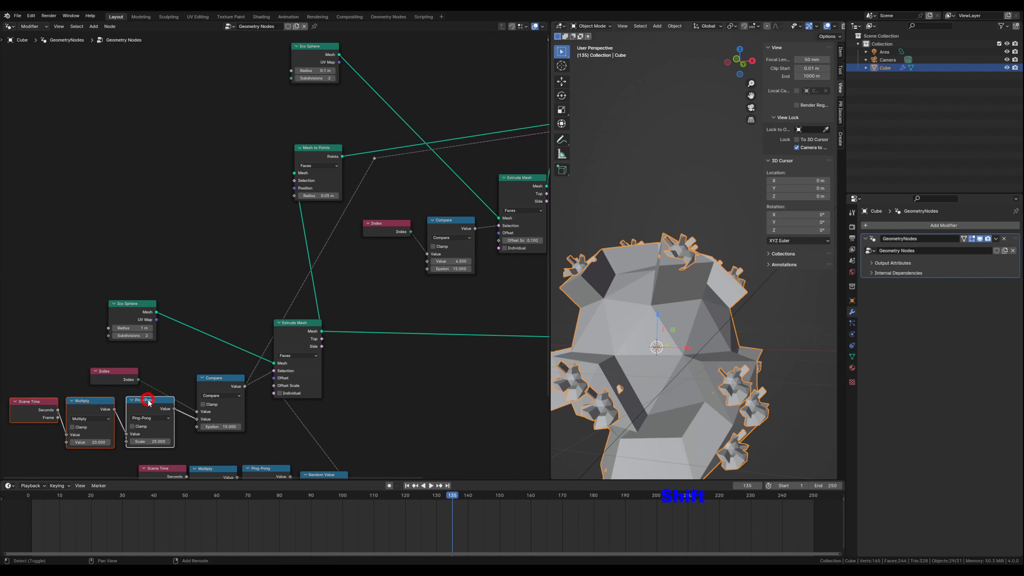
key(shift+d)
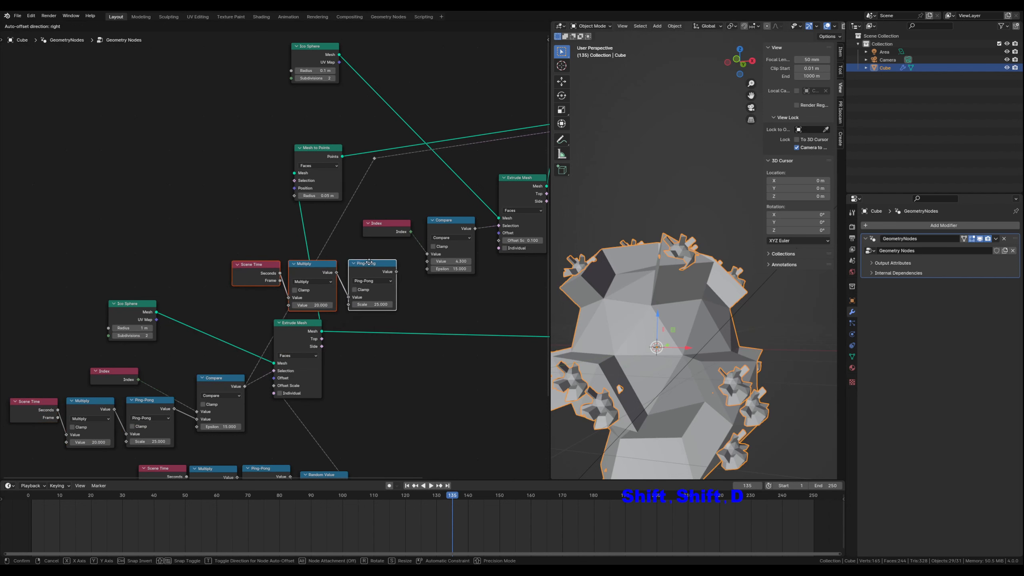
click(387, 254)
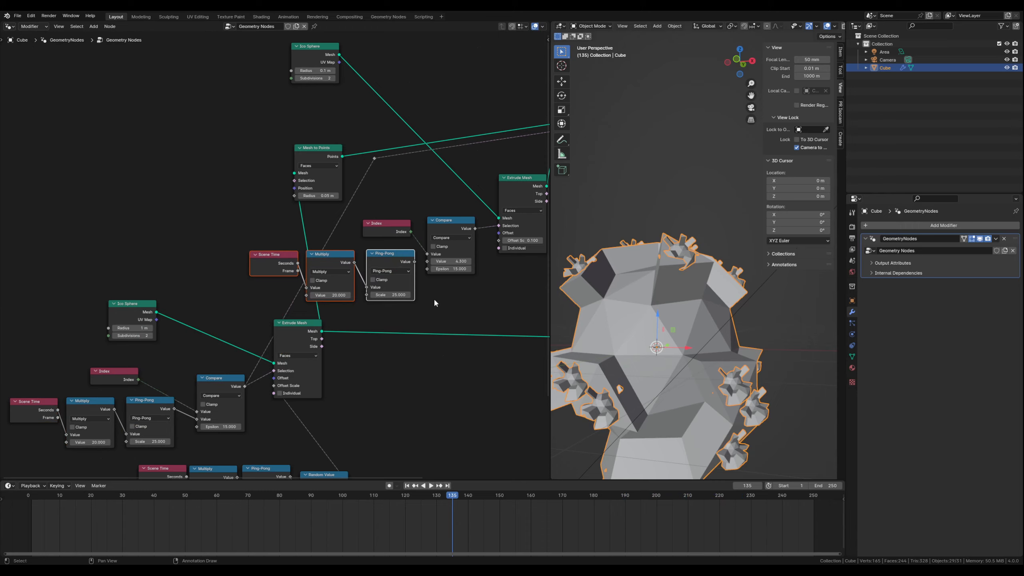
middle_drag(434, 303, 228, 335)
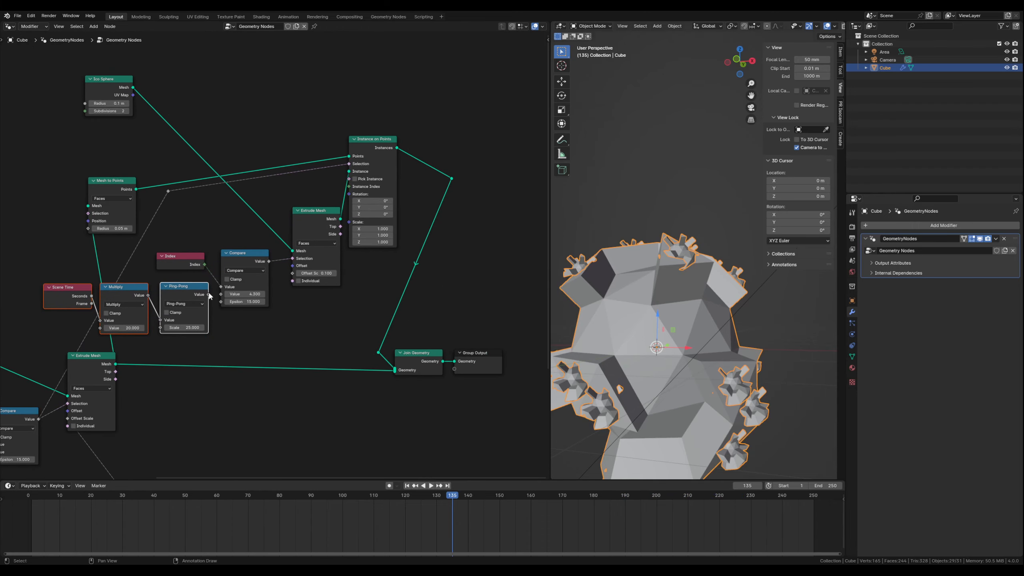
drag(207, 296, 219, 294)
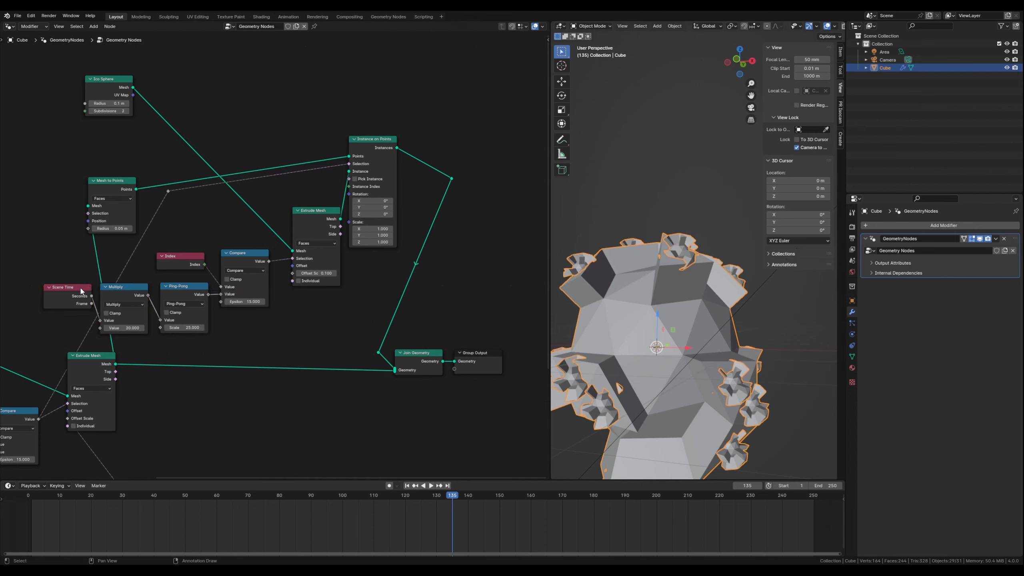
- Move the copied Scene Time, Multiply, Ping-Pong, Index and Compare nodes with their Extrude Mesh and Instance on Points away from Mesh to Points
key(Caps_Lock)
click(187, 287)
key(shift)
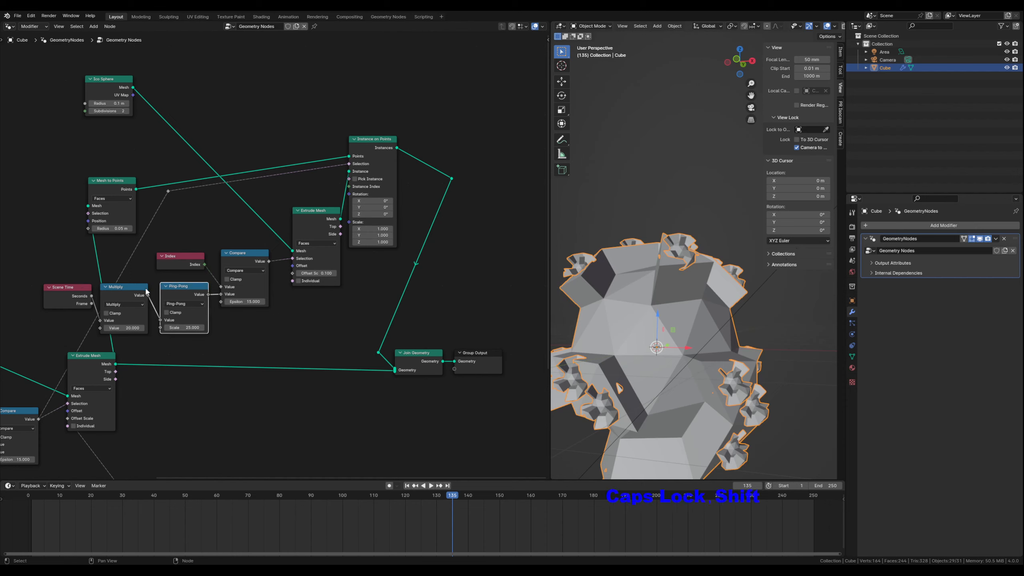
shift+click(76, 288)
shift+click(122, 287)
shift+click(183, 287)
shift+click(188, 258)
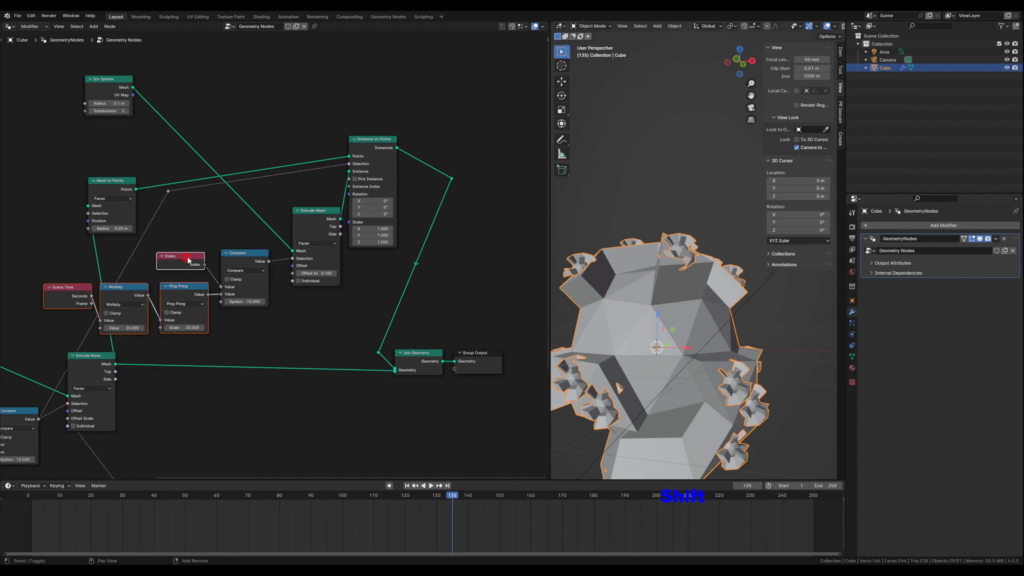
shift+click(239, 253)
shift+click(315, 213)
shift+click(365, 139)
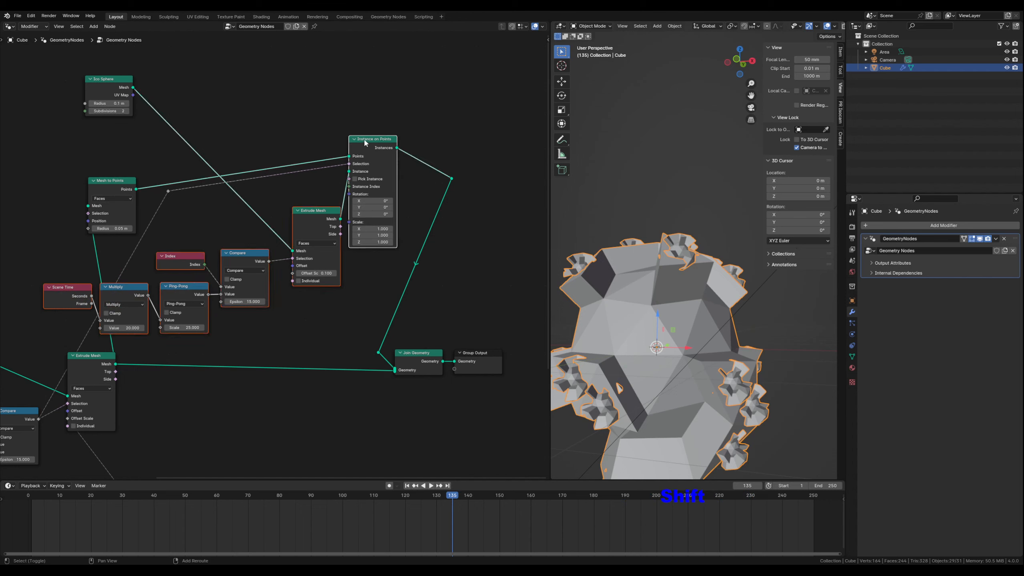
drag(370, 139, 450, 126)
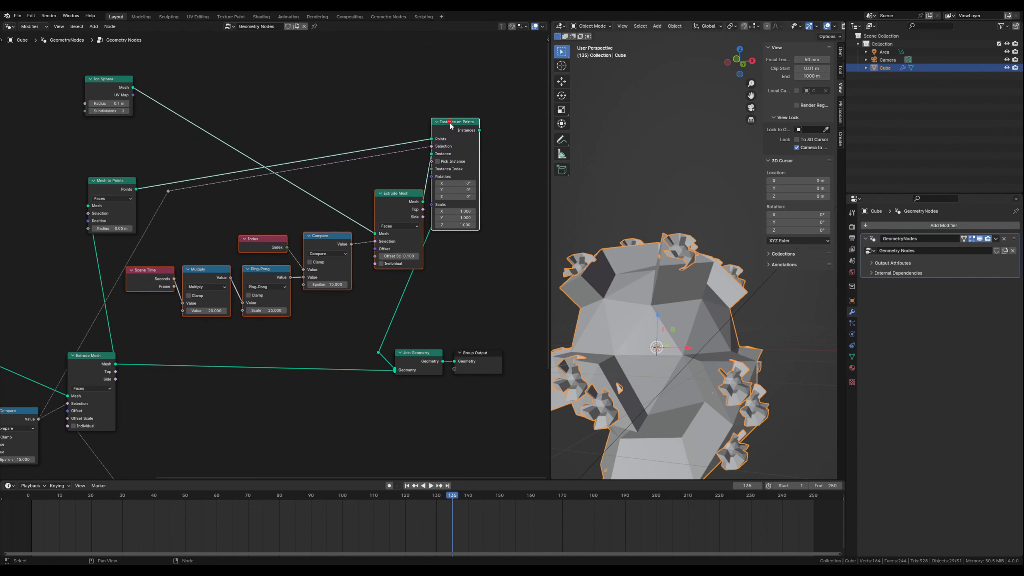
- Raise the reroute before Join Geometry slightly and add another reroute to the instances link, placing it below and to the right of Instance on Points
click(378, 353)
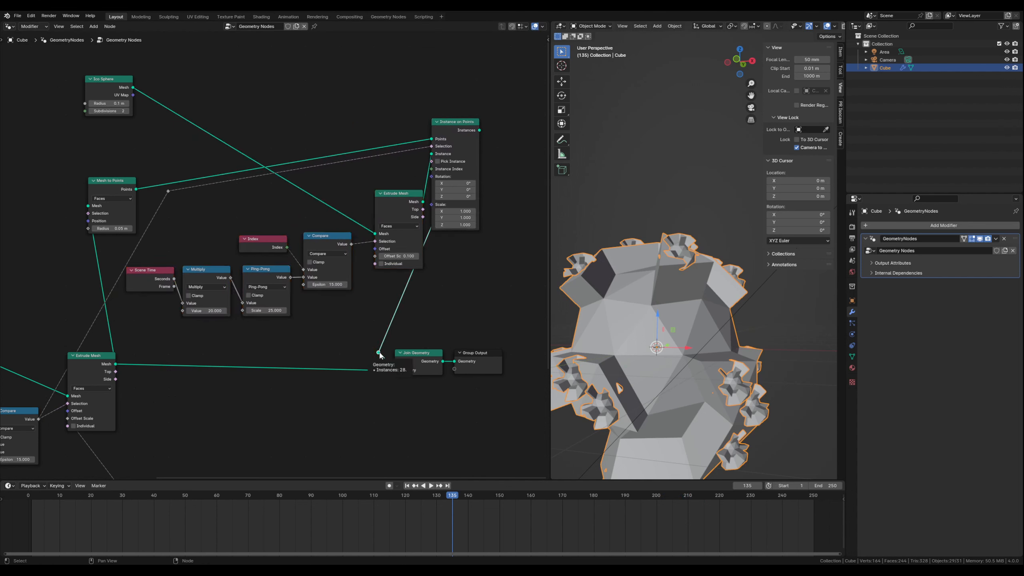
drag(378, 353, 374, 336)
middle_drag(501, 235, 399, 250)
shift+right_drag(291, 309, 303, 308)
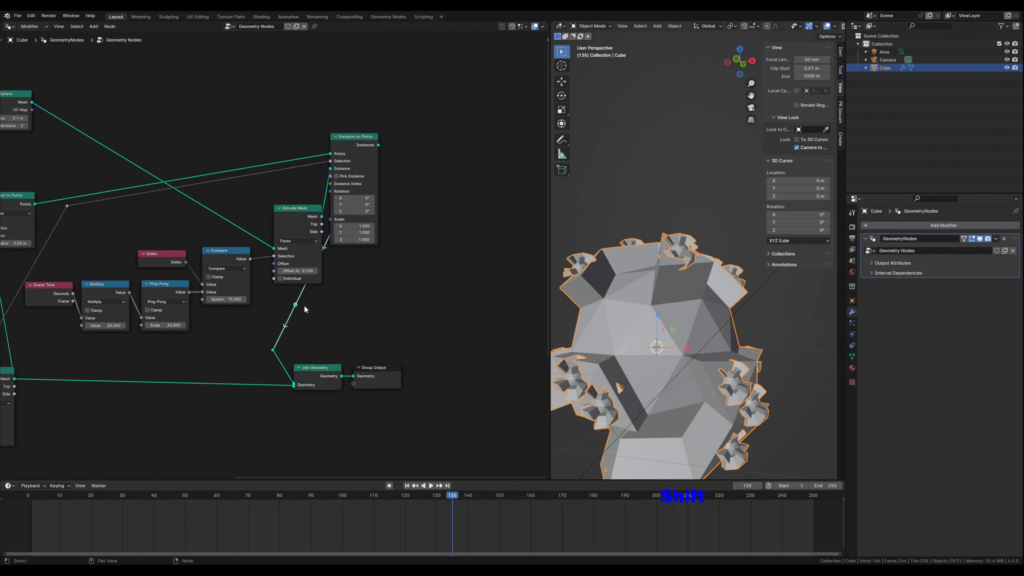
key(g)
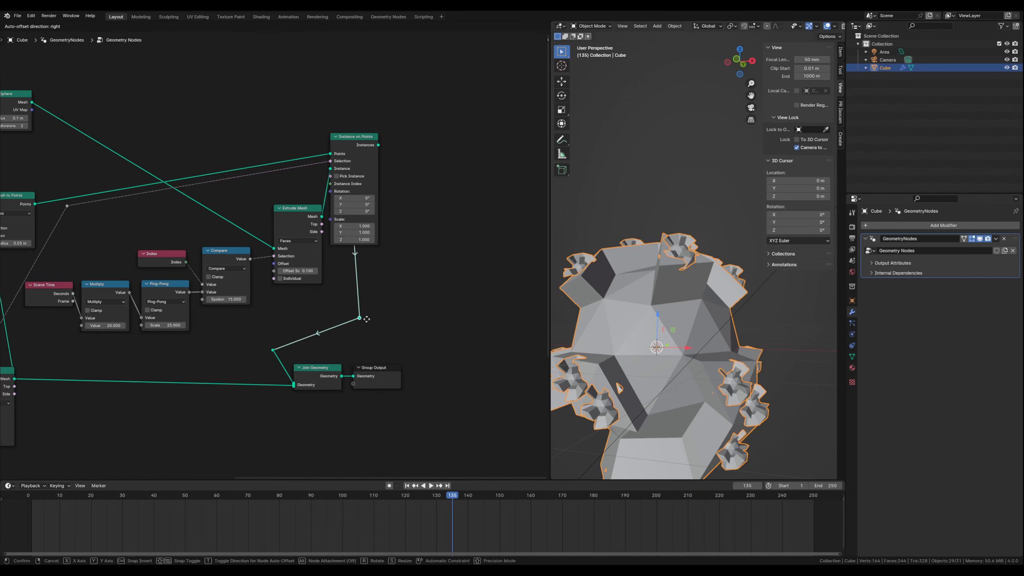
click(415, 310)
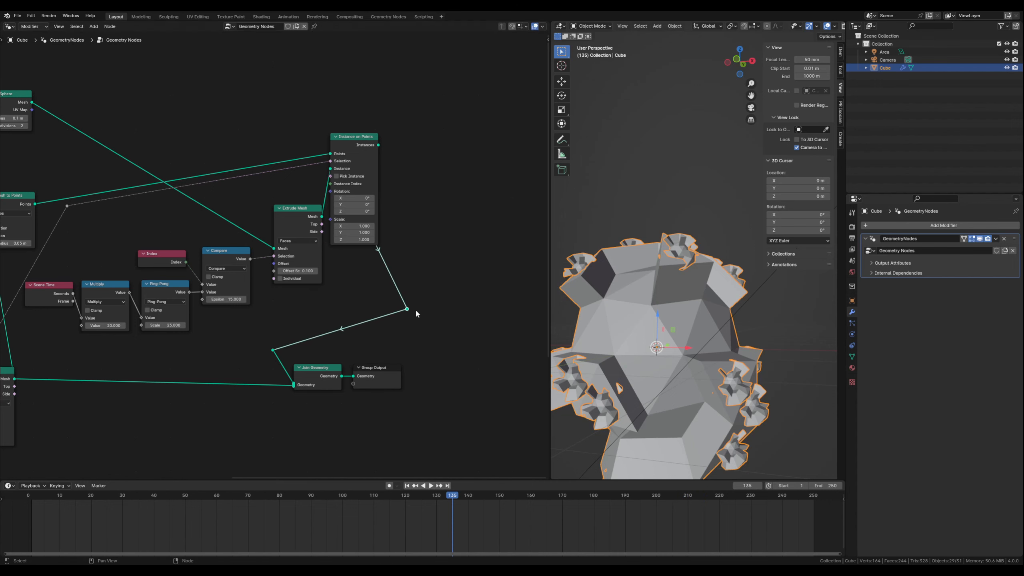
- Move the reroute hidden behind Instance on Points out past its output, and place Instance on Points to the upper right of Extrude Mesh
drag(354, 138, 300, 106)
click(350, 193)
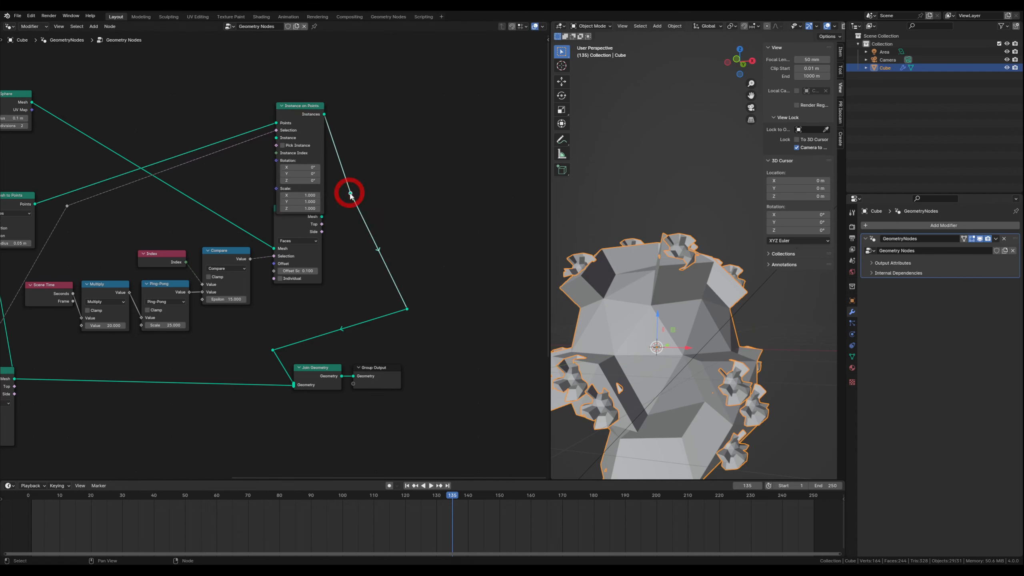
key(g)
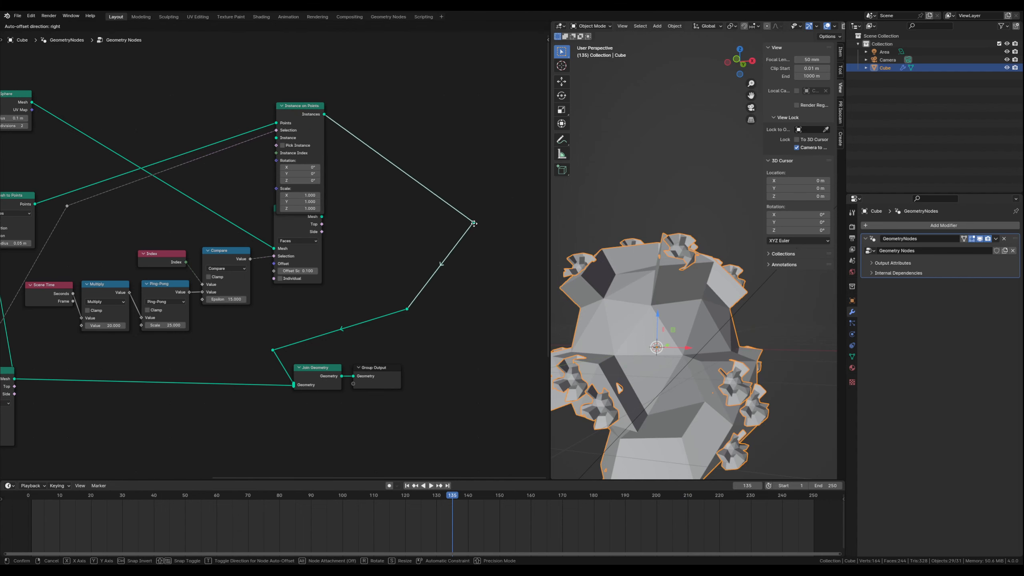
click(477, 223)
drag(301, 106, 406, 122)
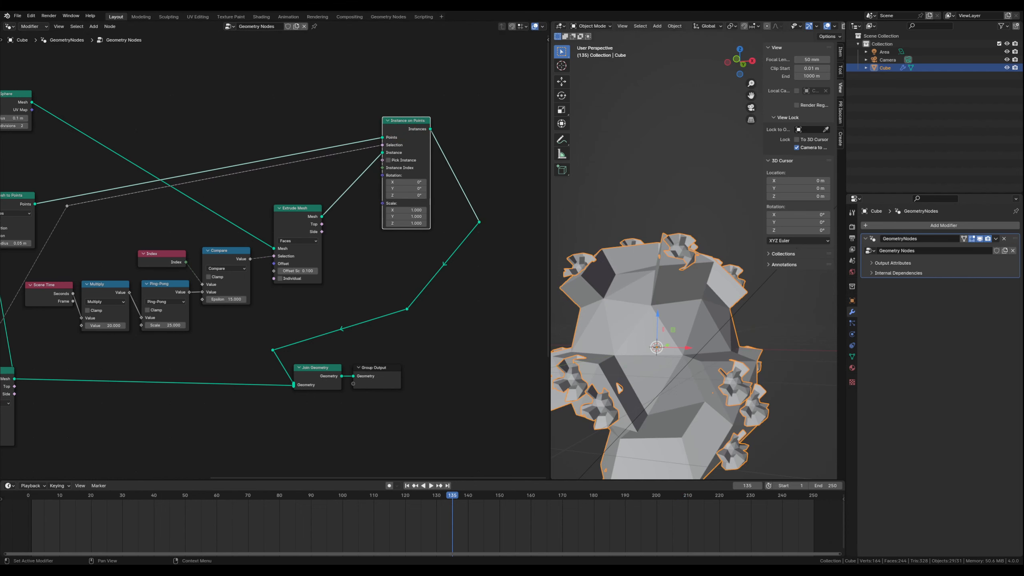
- Move Join Geometry, Group Output and the lower reroutes further right so the instances link runs down clear of the other nodes
middle_drag(227, 341, 222, 290)
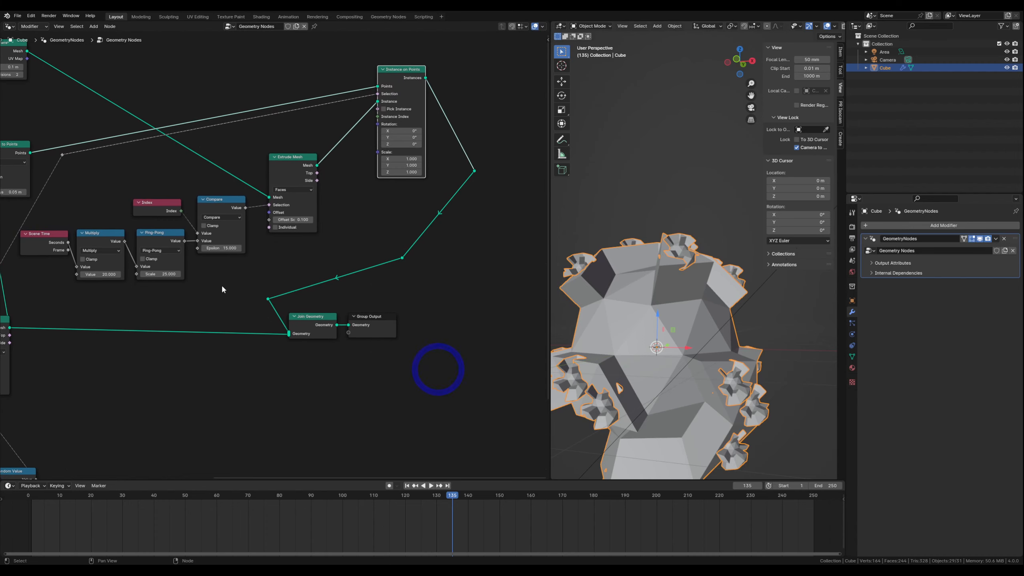
drag(249, 290, 428, 367)
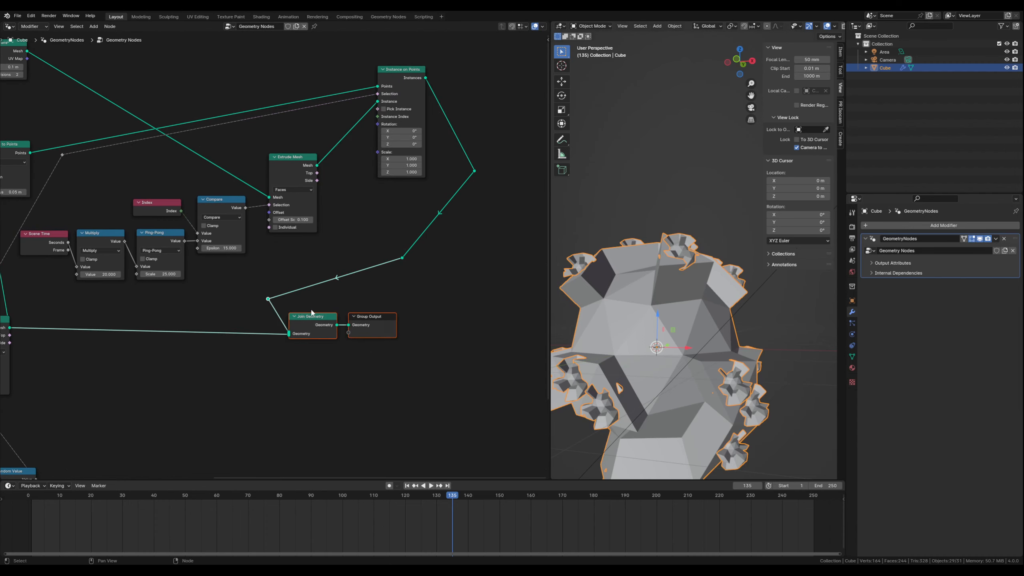
drag(297, 322, 445, 314)
drag(394, 252, 520, 340)
drag(444, 317, 475, 324)
click(420, 361)
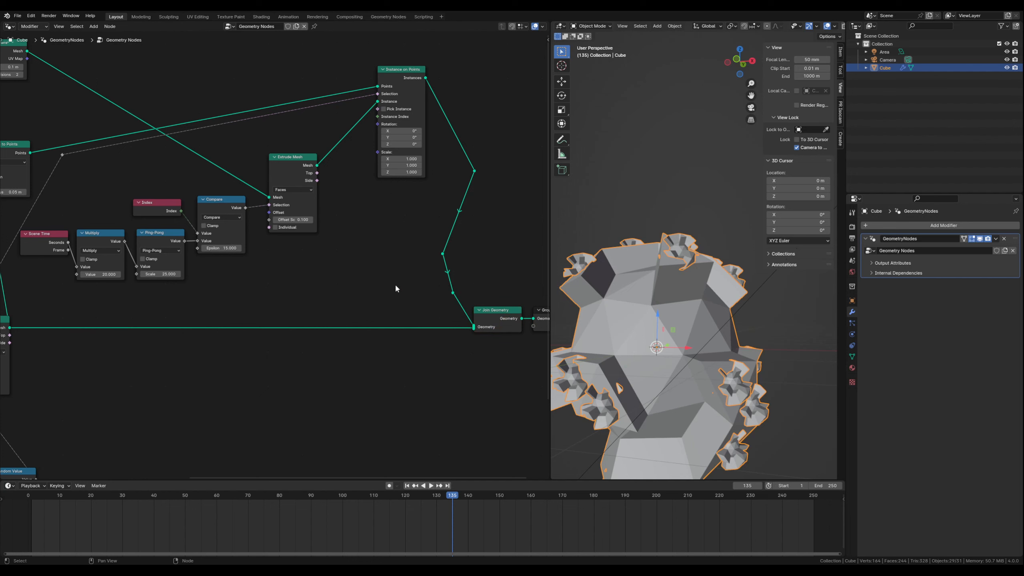
- Move the copied Scene Time, Multiply and Ping-Pong nodes closer together beside the Compare node
scroll(393, 311, down, 2)
scroll(355, 279, down, 1)
middle_drag(281, 283, 310, 290)
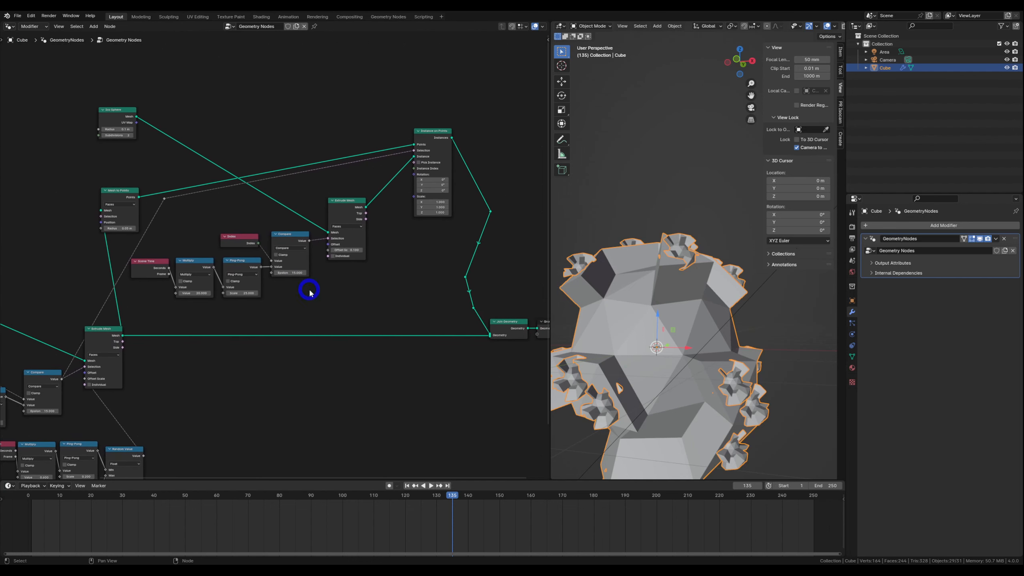
mouse_move(150, 257)
mouse_down()
mouse_move(242, 283)
mouse_move(247, 254)
mouse_move(167, 260)
mouse_up()
click(221, 310)
click(164, 258)
click(303, 307)
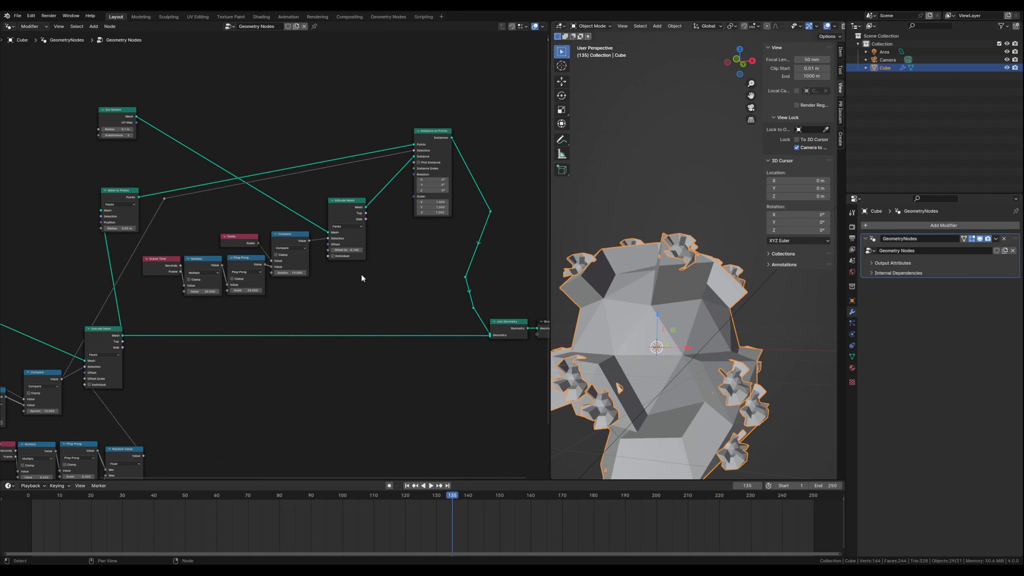
- Play the animation to examine the moving extrusions on the shape and its small spheres from a new angle, and stop playback
shift+middle_drag(668, 422, 665, 338)
middle_drag(597, 373, 610, 302)
scroll(608, 326, up, 1)
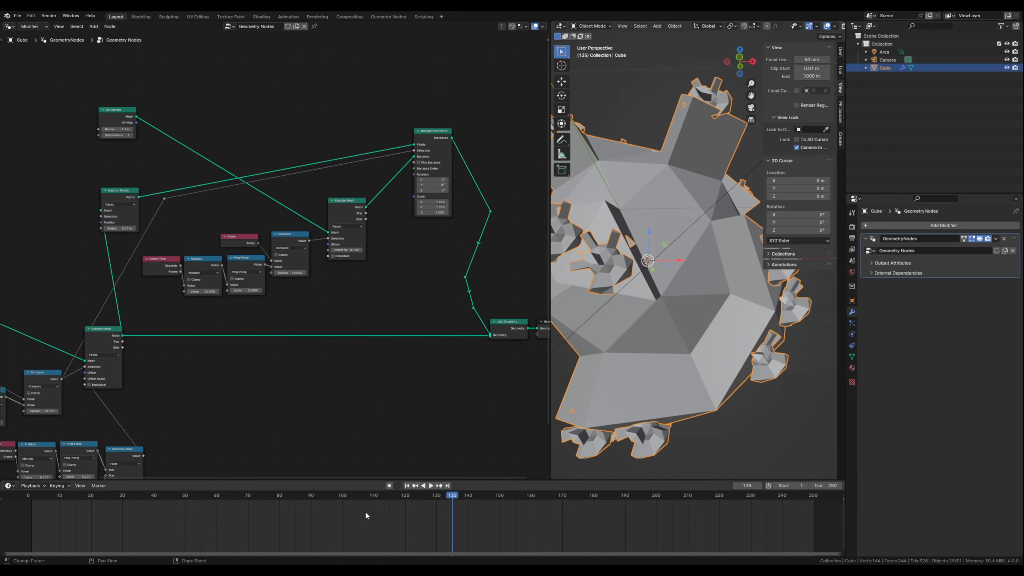
click(431, 486)
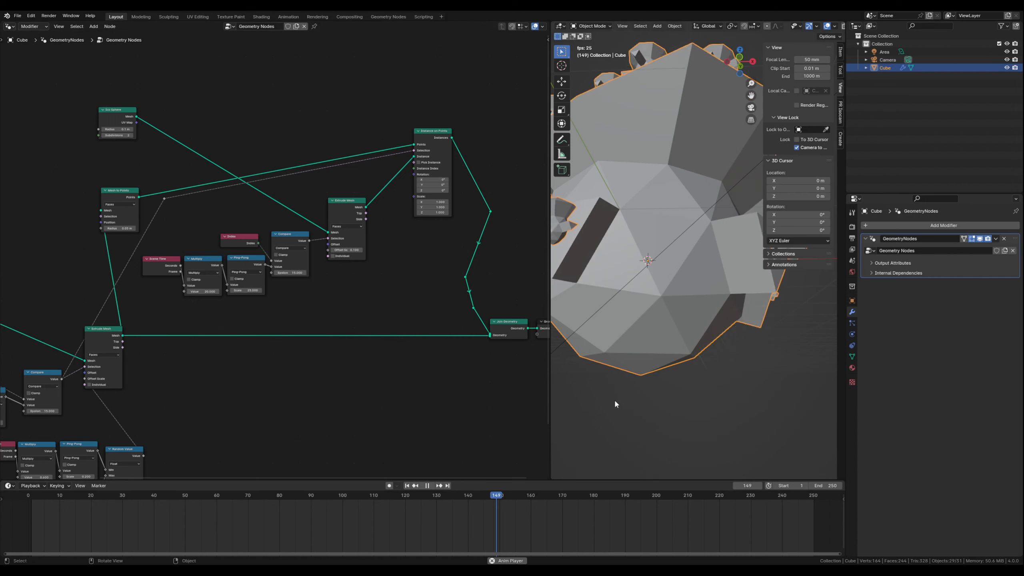
middle_drag(674, 253, 674, 266)
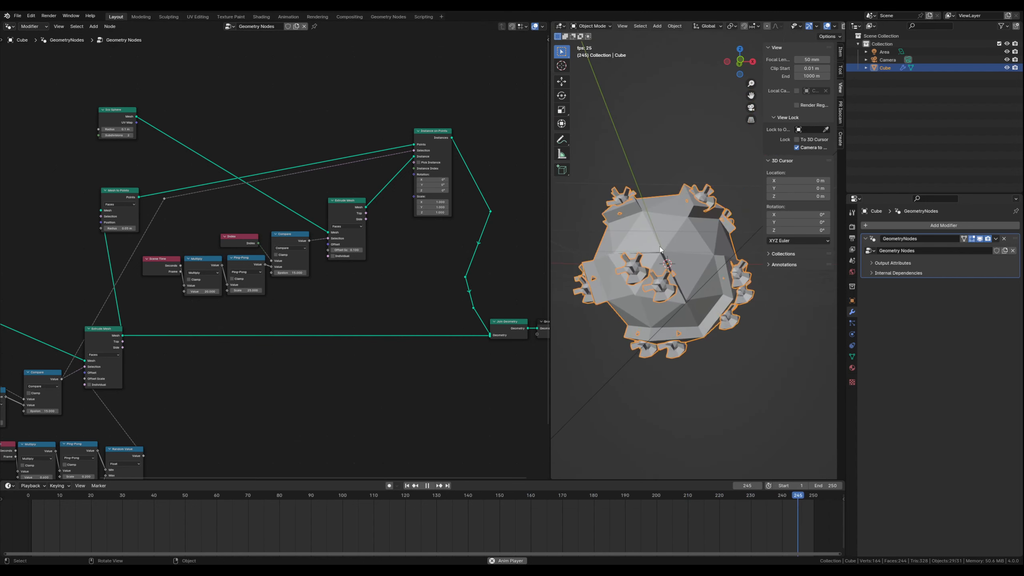
scroll(641, 244, up, 2)
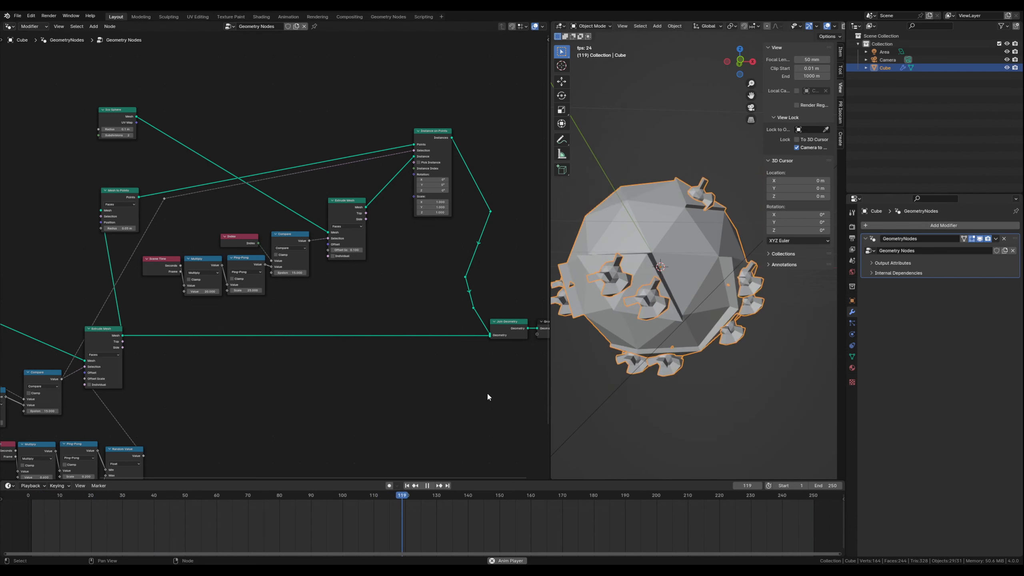
click(428, 486)
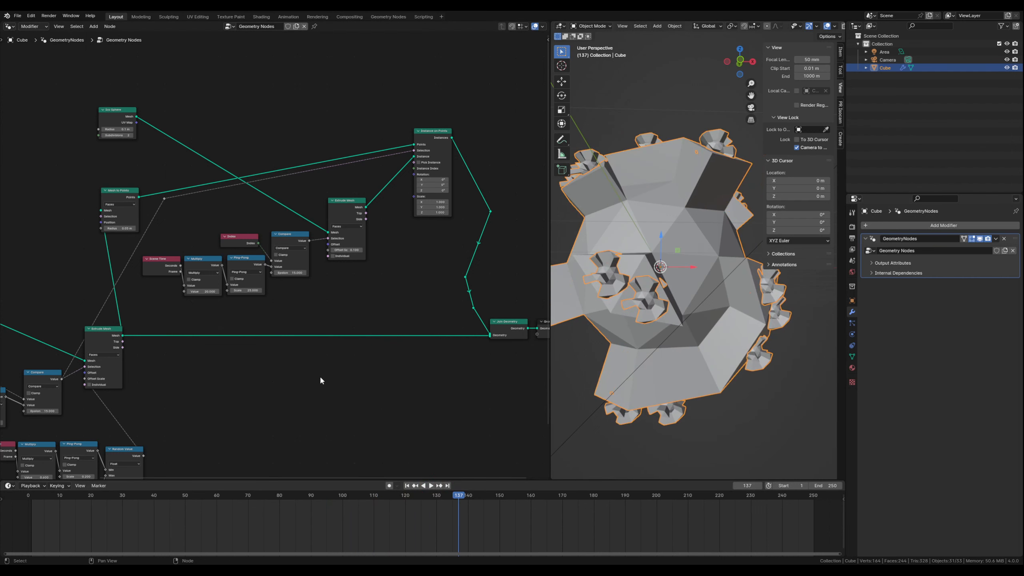
- Set the Scale of the Ping-Pong node feeding the small spheres' Compare to 14
middle_drag(322, 379, 356, 379)
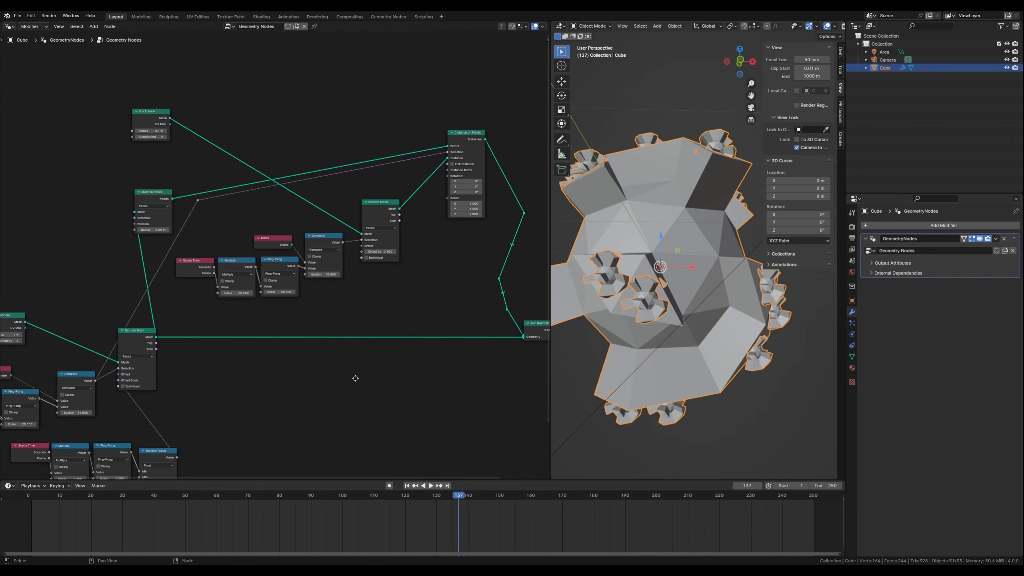
scroll(240, 303, up, 2)
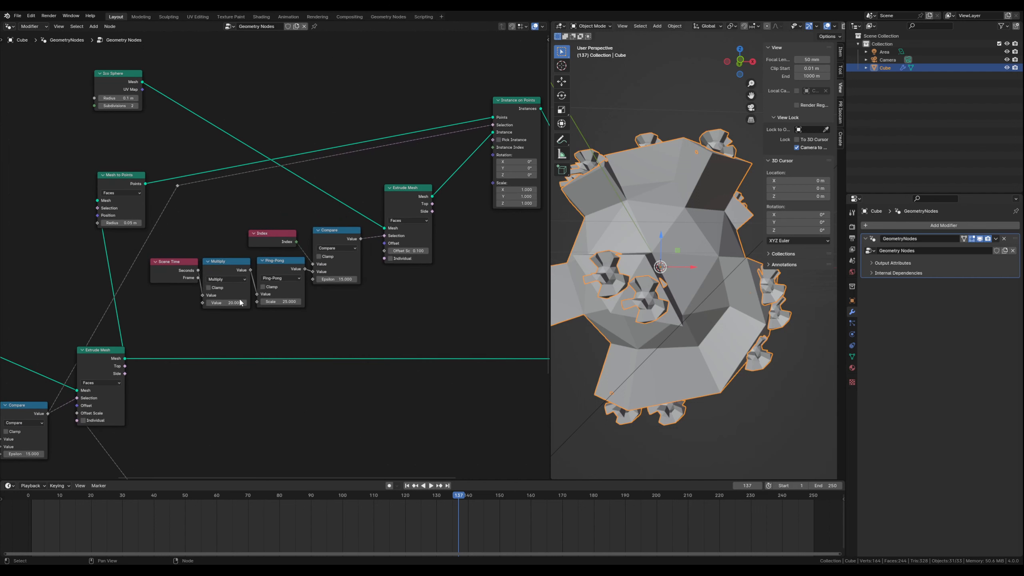
middle_drag(221, 333, 230, 336)
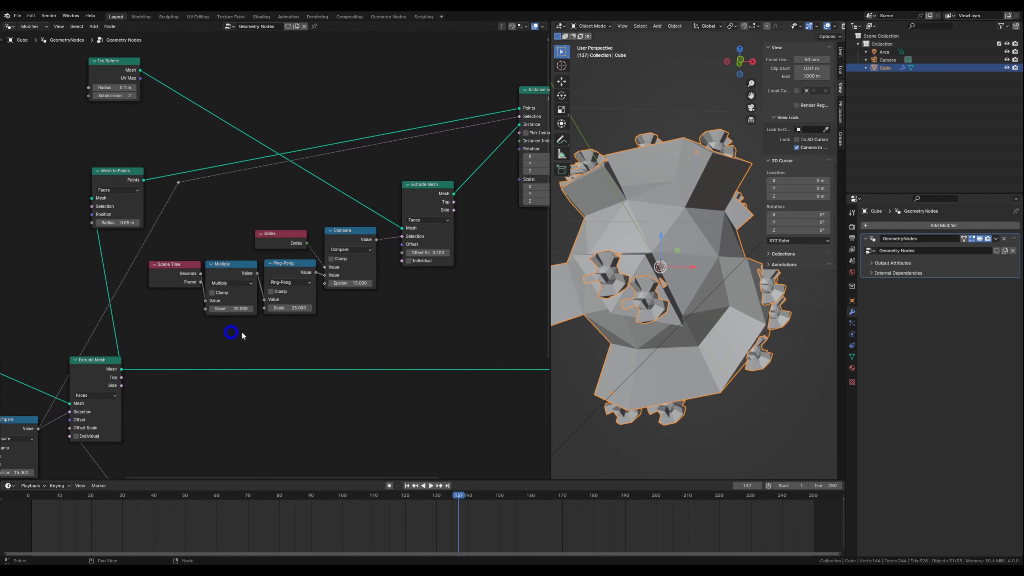
click(289, 309)
text(14)
key(Return)
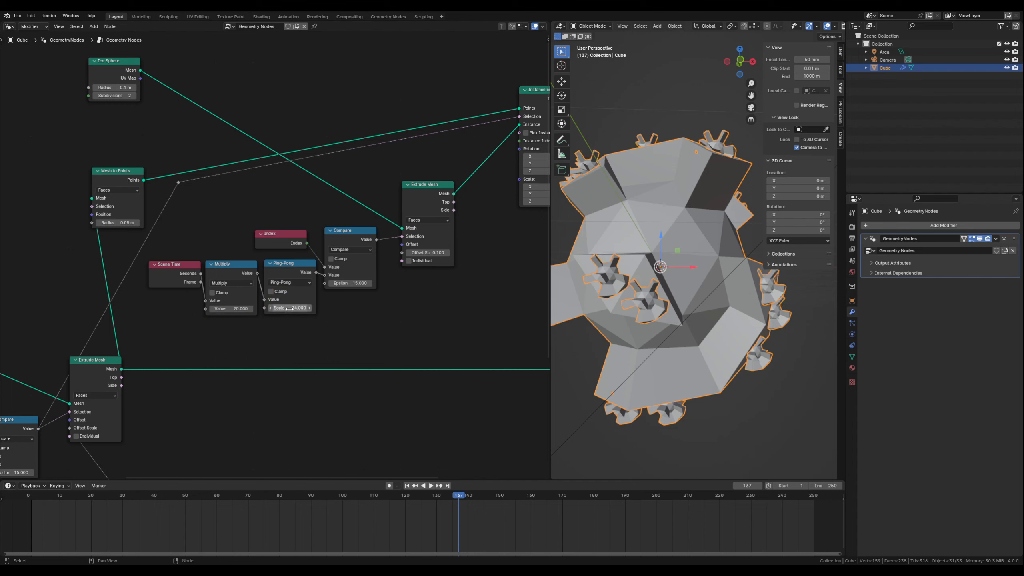
- Set the Value of the Multiply node driving the small spheres' Ping-Pong to 10
click(233, 309)
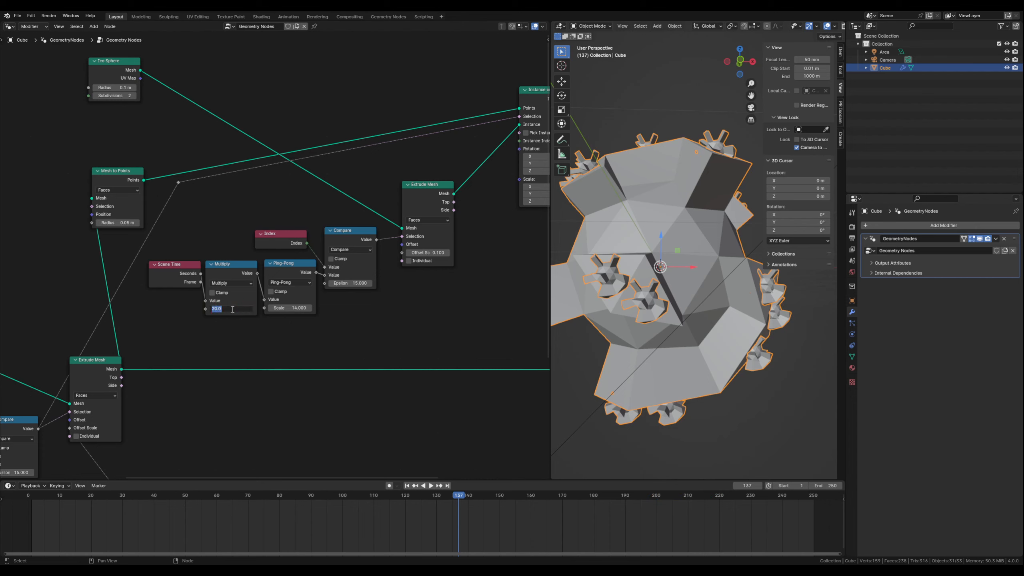
text(10)
key(Return)
middle_drag(409, 326, 342, 310)
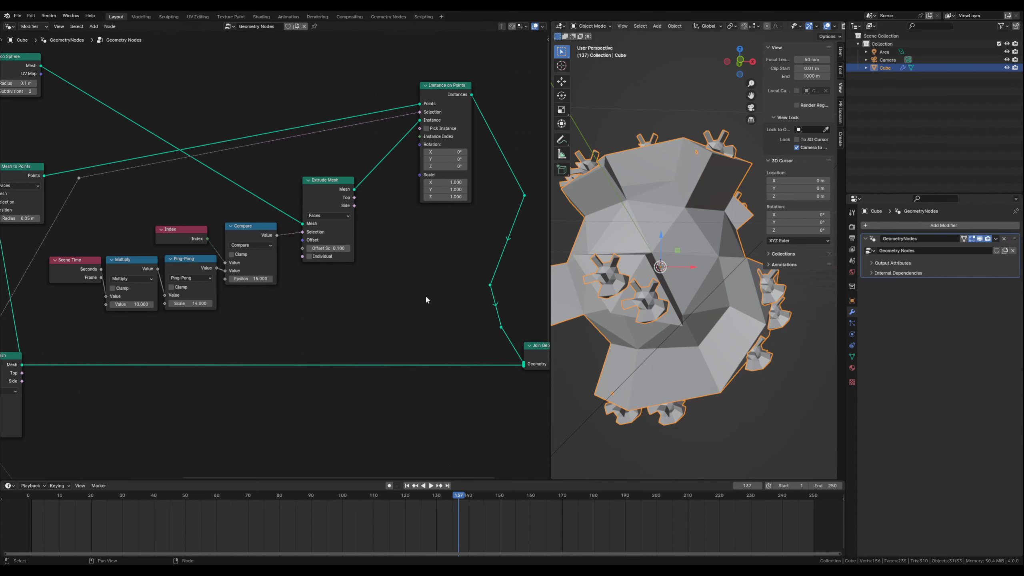
- Add a Random Value node below the small spheres' Extrude Mesh node
middle_drag(289, 305, 296, 310)
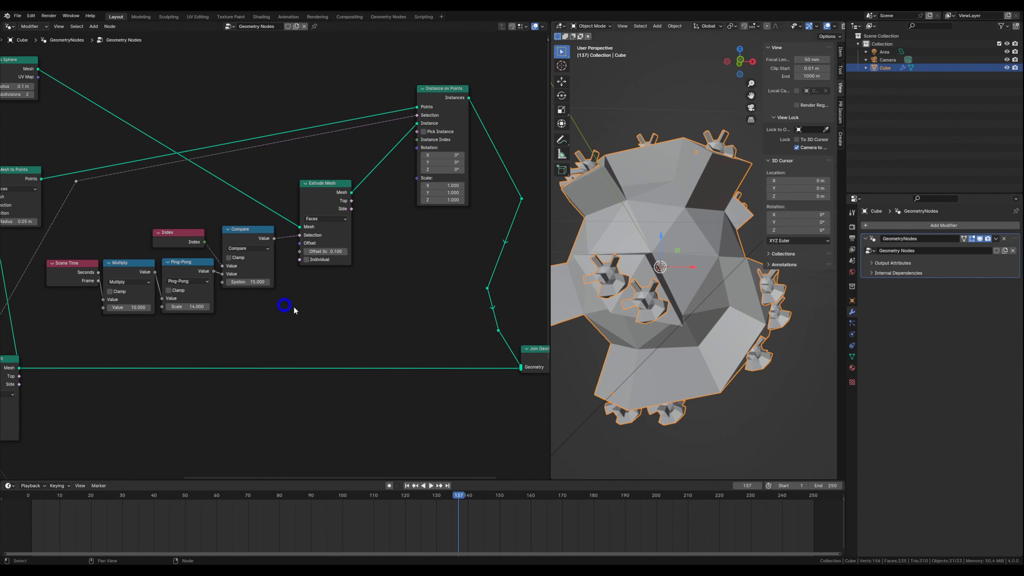
key(shift+a)
text(rand)
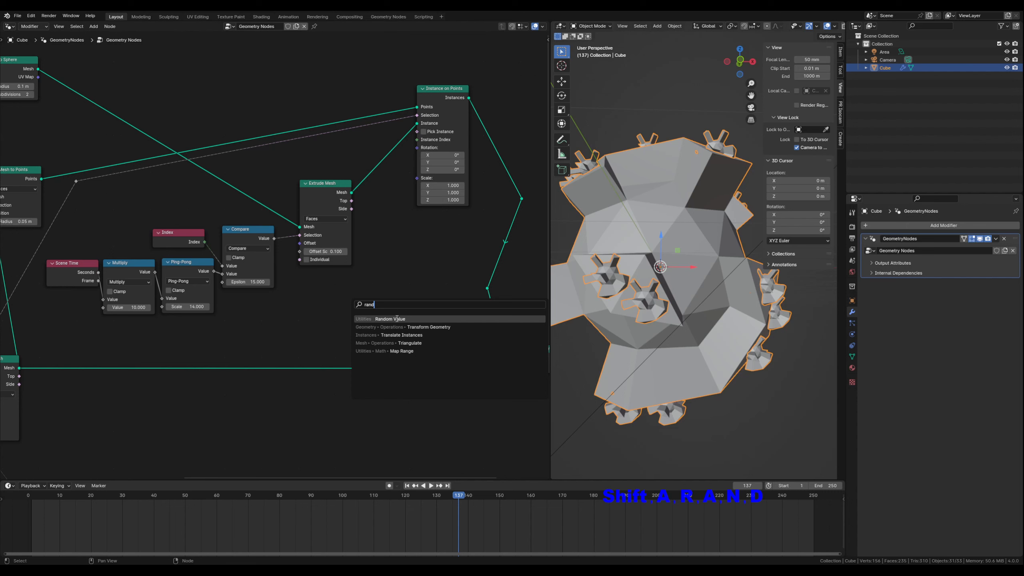
click(397, 319)
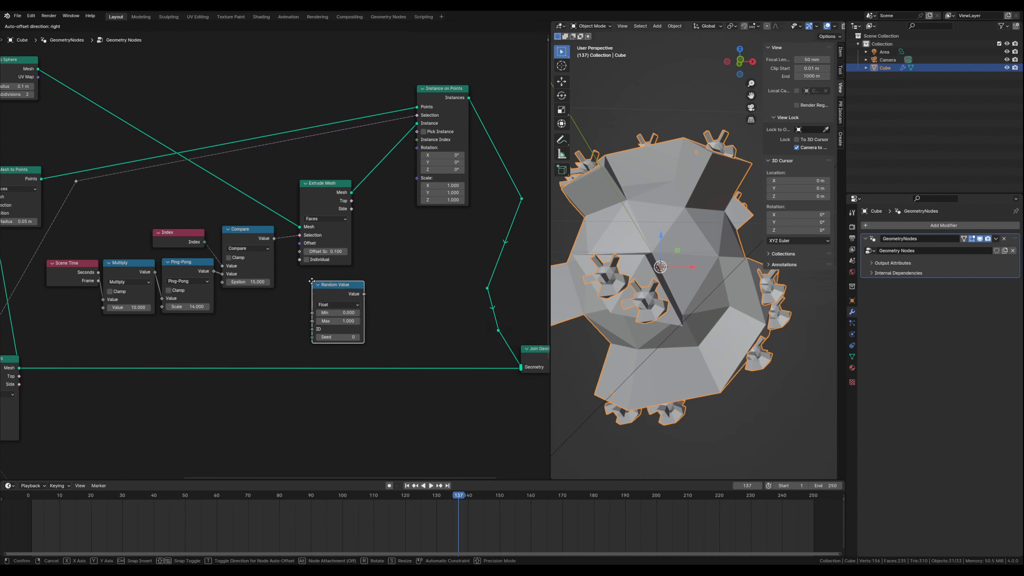
click(343, 284)
- Shift the Compare node chain aside and connect the Random Value output to the Offset Scale of the small spheres' Extrude Mesh
drag(73, 226, 250, 305)
click(243, 217)
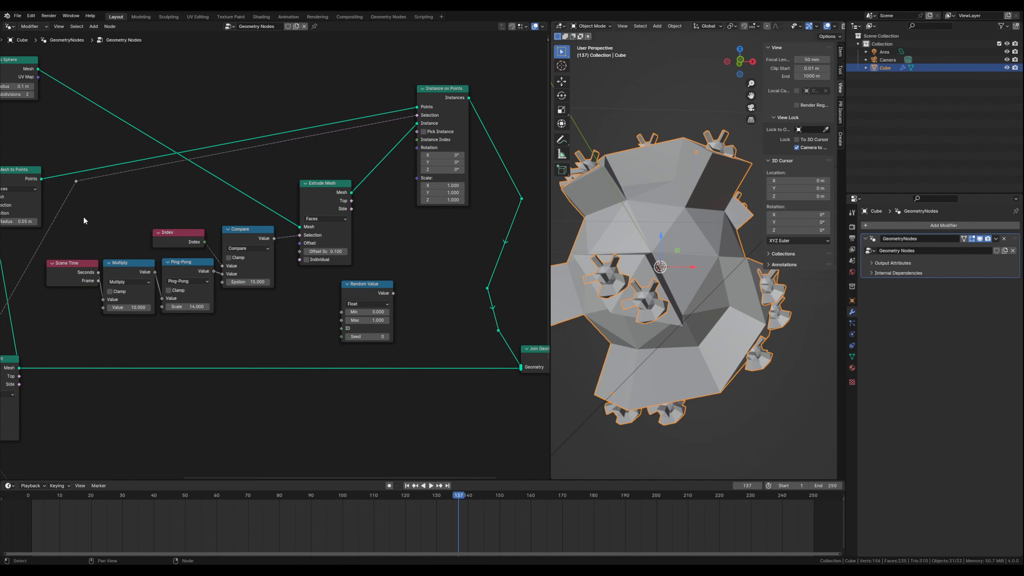
drag(75, 214, 250, 285)
drag(254, 233, 245, 217)
click(322, 303)
drag(363, 287, 292, 247)
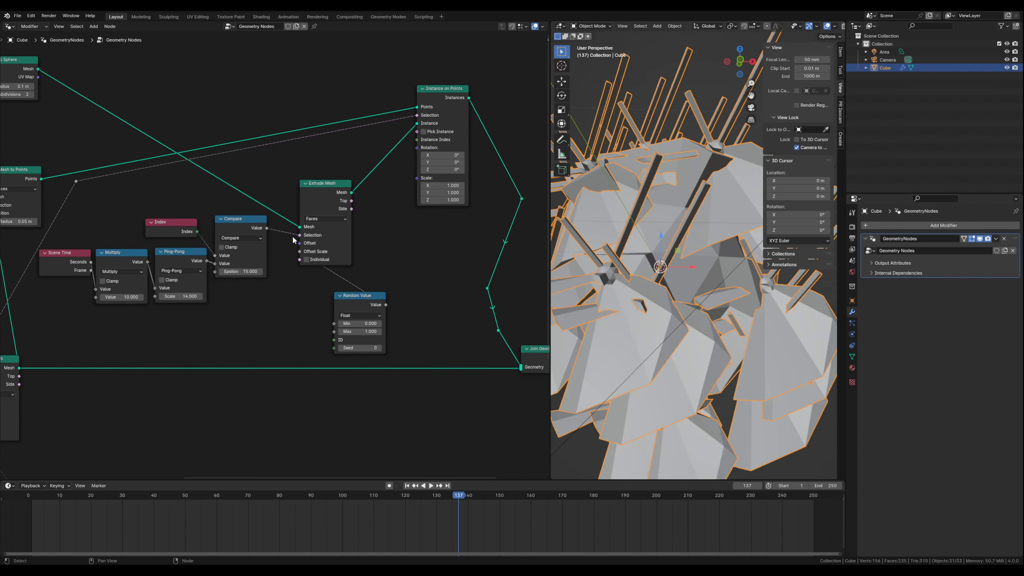
drag(353, 299, 355, 292)
click(267, 307)
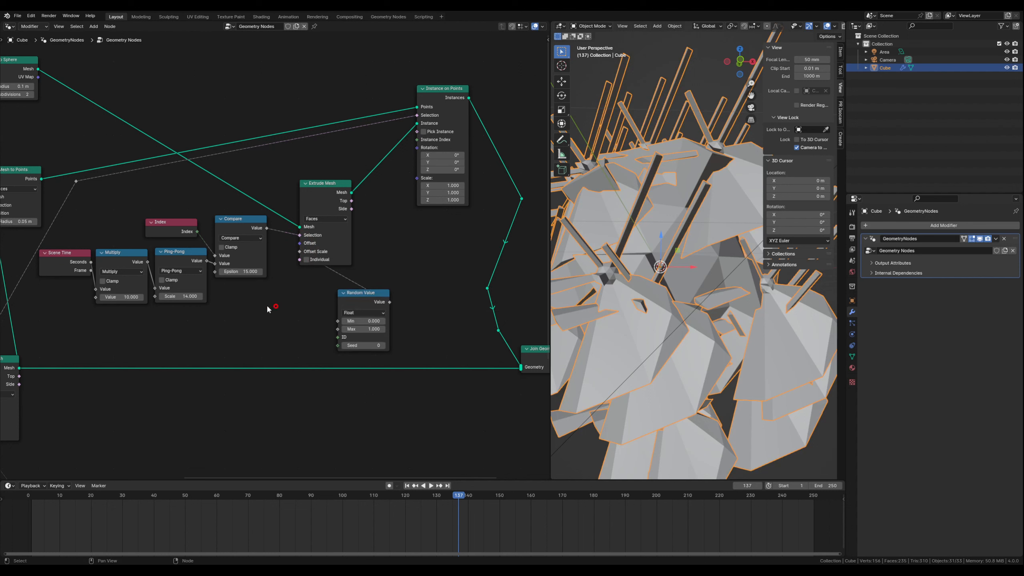
- Duplicate the small spheres' Scene Time and Ping-Pong nodes and place the linked copies beside the Random Value node
click(58, 254)
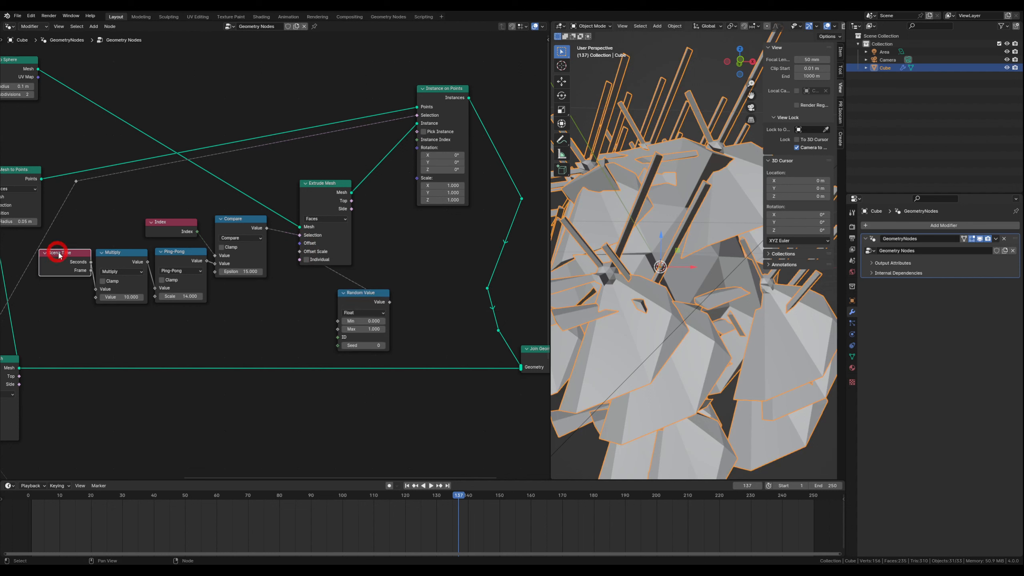
shift+click(163, 257)
key(shift+d)
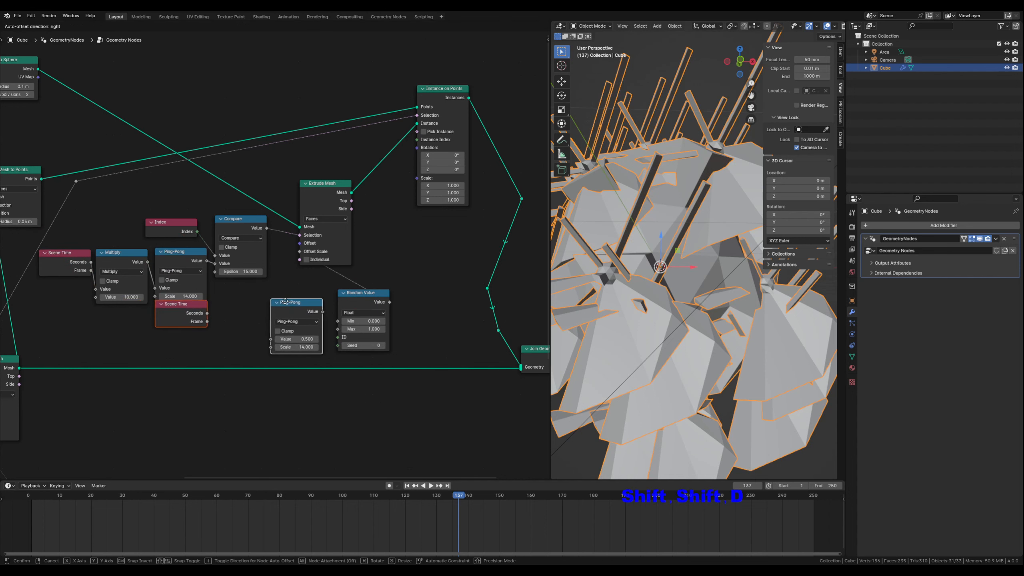
click(288, 296)
click(221, 336)
drag(195, 305, 271, 335)
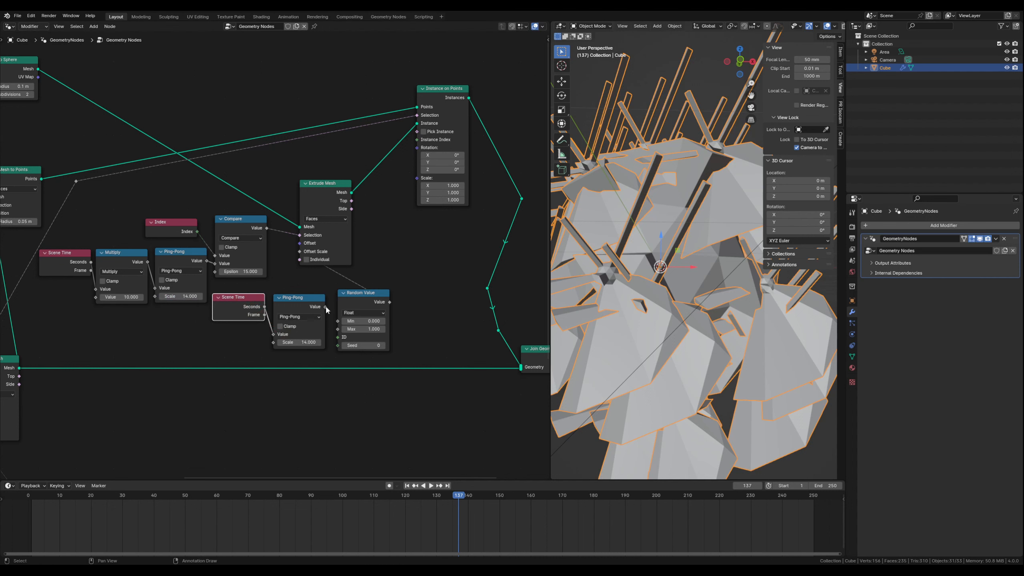
- Connect the copied Ping-Pong's Value to the Random Value's Min and set the Ping-Pong's Scale to 0.1
drag(326, 307, 338, 322)
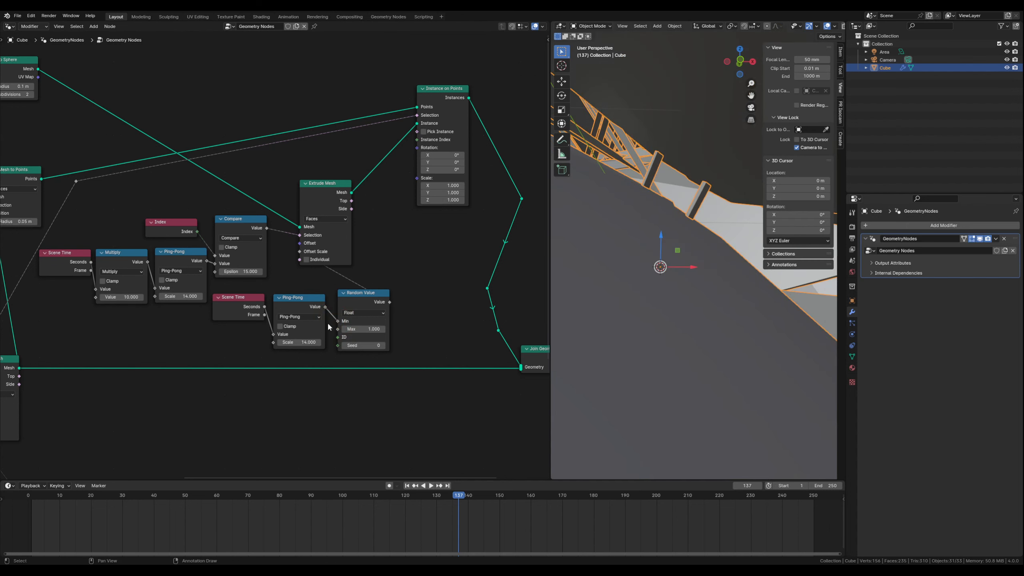
click(302, 342)
key(Return)
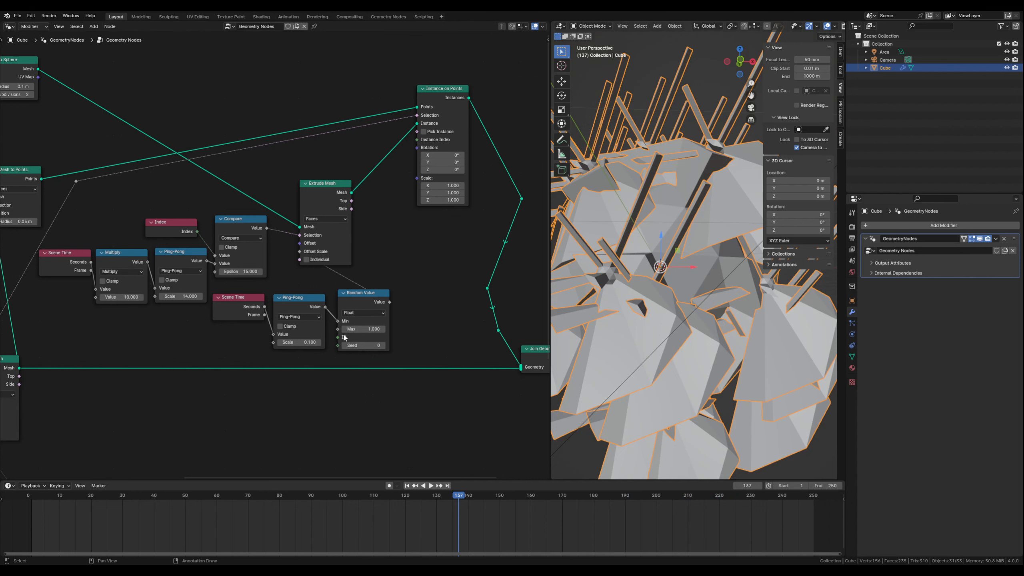
- Move the Random Value node together with its Scene Time and Ping-Pong nodes farther from the Compare chain
scroll(345, 338, down, 1)
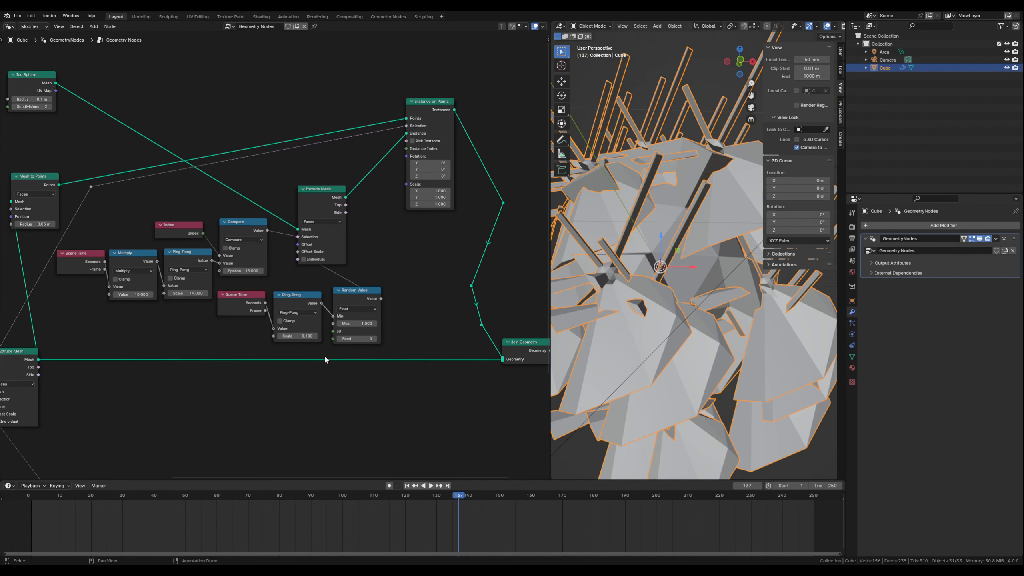
drag(255, 284, 416, 280)
click(343, 348)
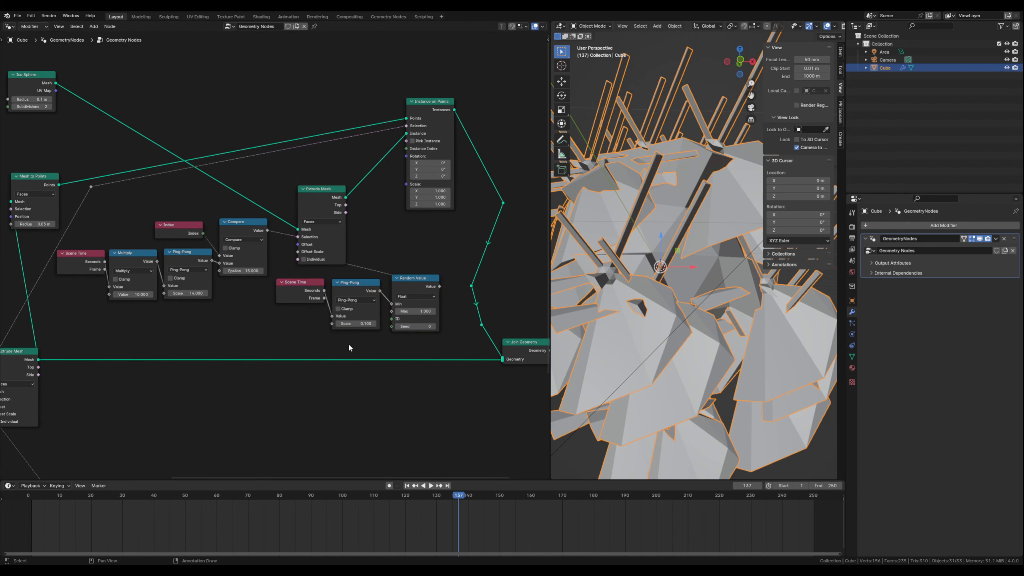
- Duplicate the Scene Time and Ping-Pong pair, place the copy below, and connect its output to the Random Value's Max
middle_drag(322, 347, 272, 256)
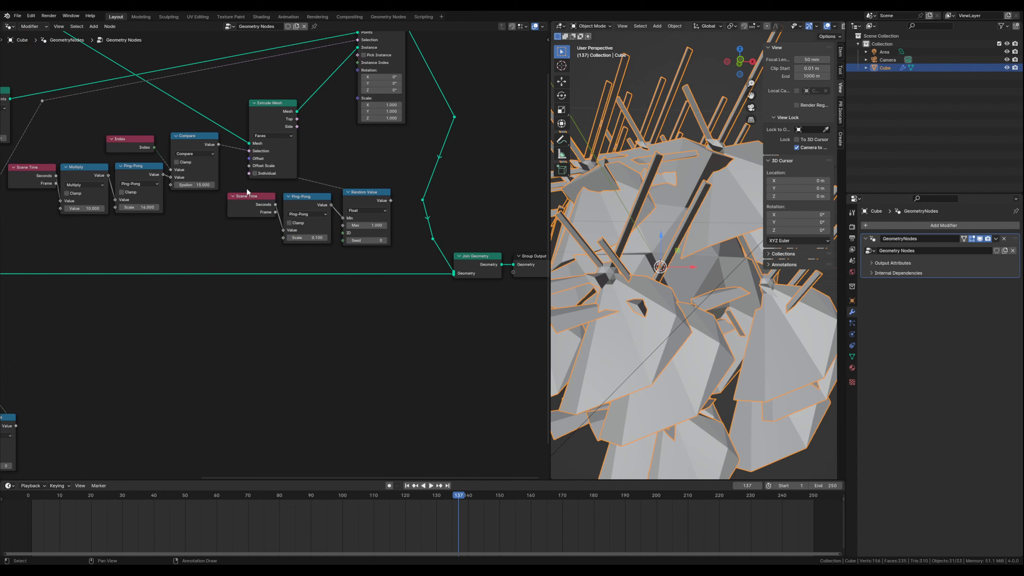
shift+click(297, 200)
key(shift+d)
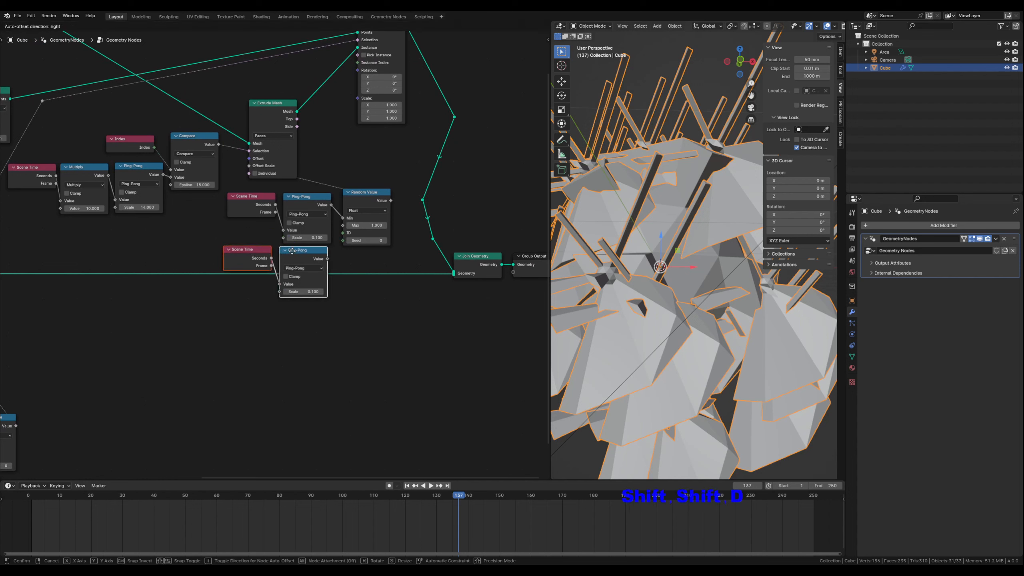
click(294, 299)
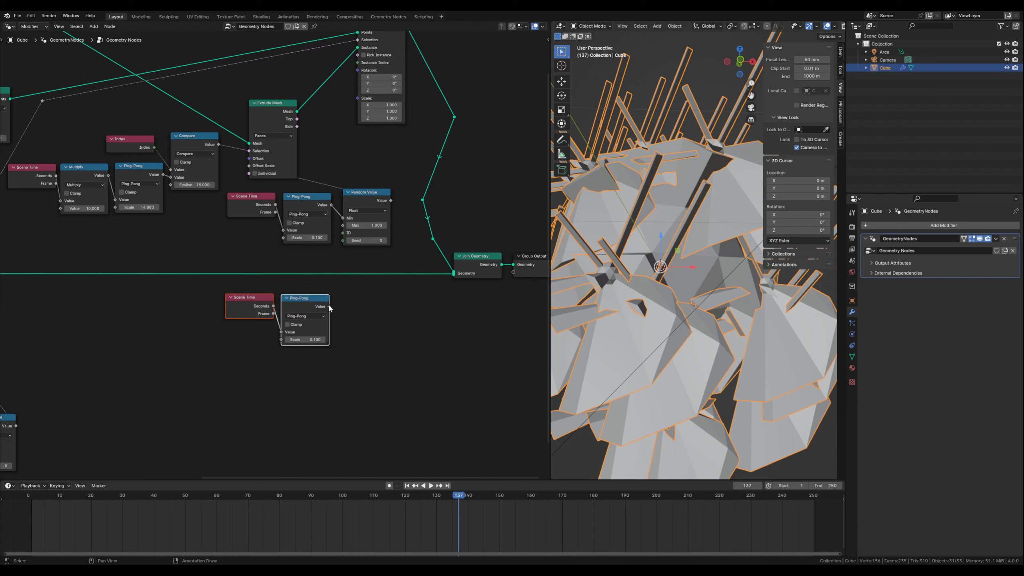
drag(329, 306, 342, 225)
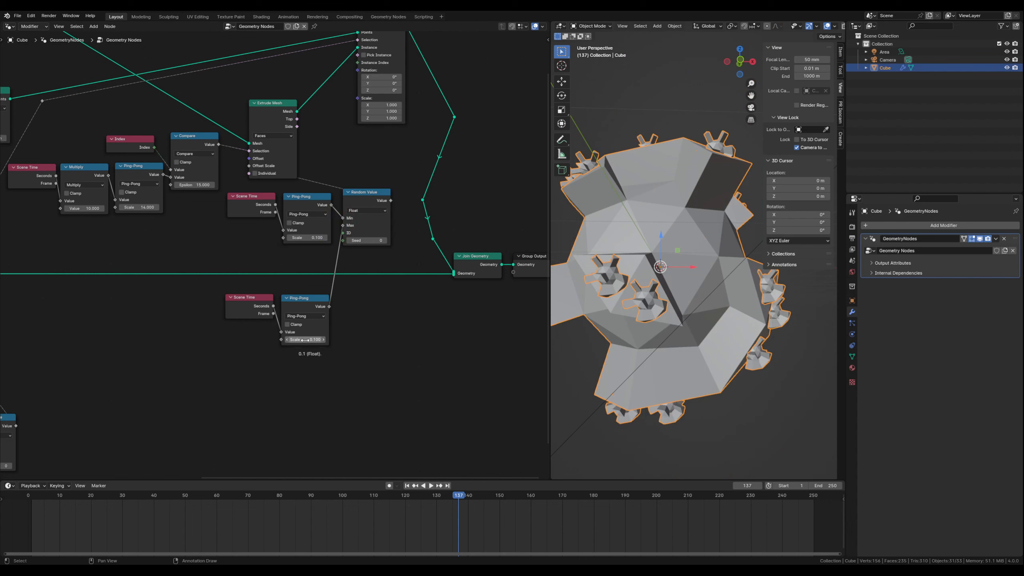
drag(305, 340, 191, 342)
- Set the Ico Sphere node's Radius to 1 m
middle_drag(208, 232, 313, 378)
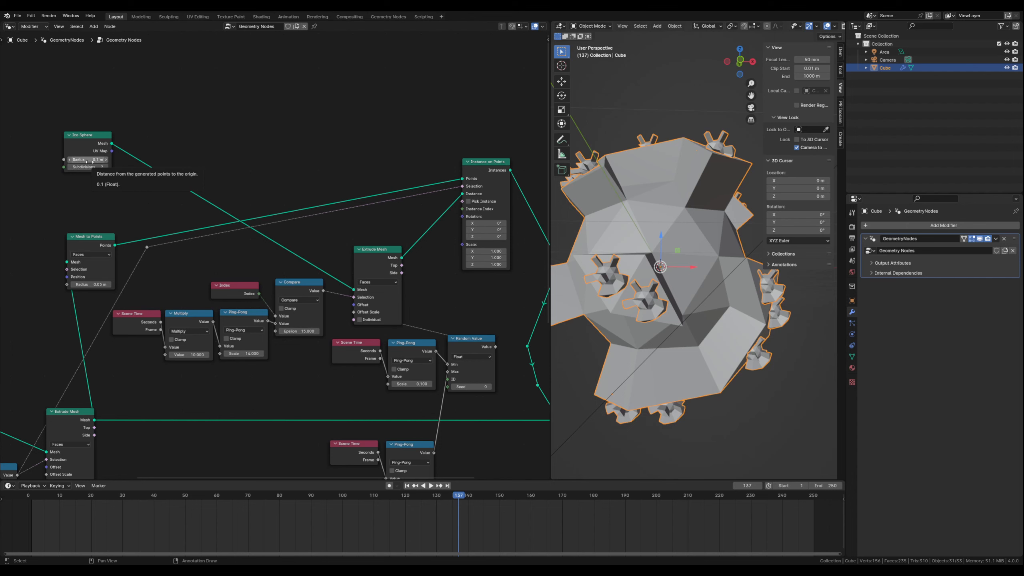
click(92, 159)
text(1)
key(Return)
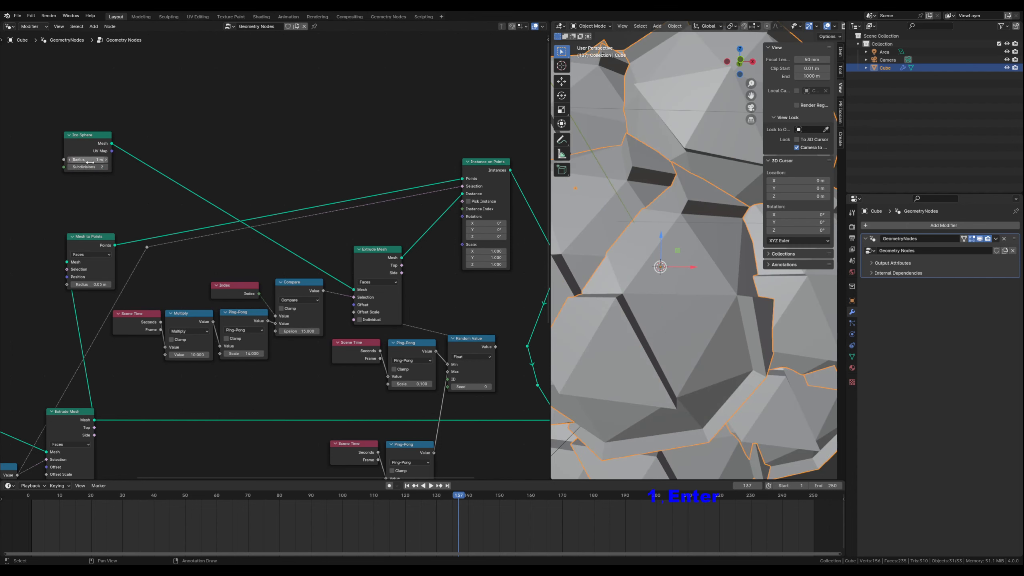
- Rewind the timeline to frame 0 and play the animation to examine the enlarged spheres' extrusions from another angle
scroll(381, 412, down, 1)
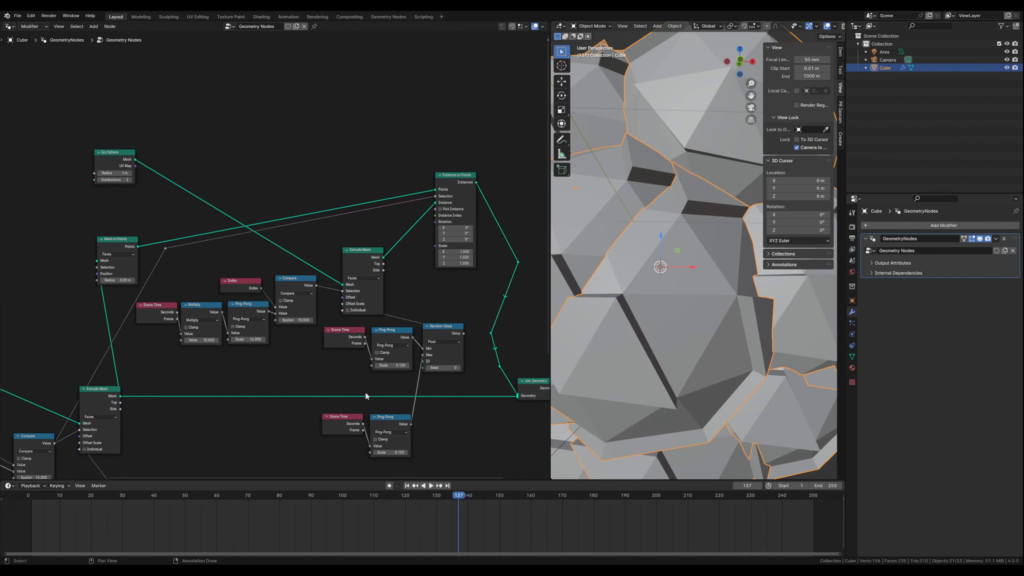
middle_drag(366, 396, 233, 280)
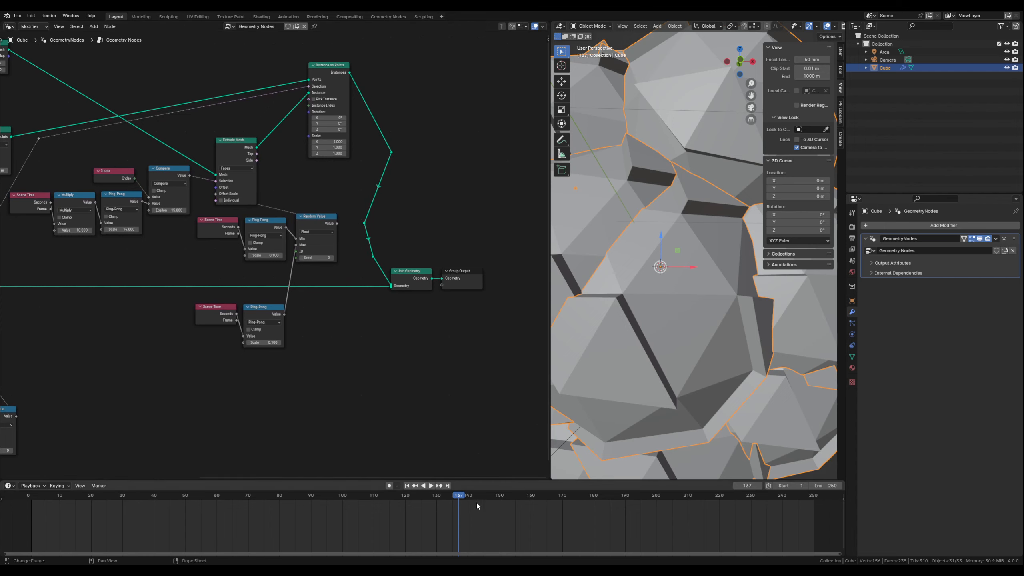
drag(460, 498, 28, 496)
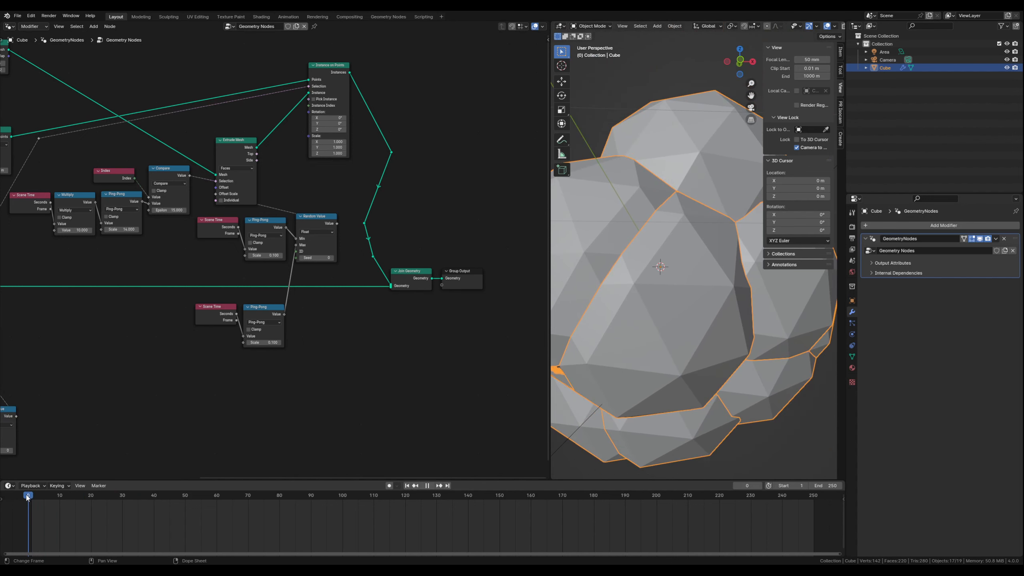
scroll(393, 380, down, 1)
scroll(395, 380, down, 1)
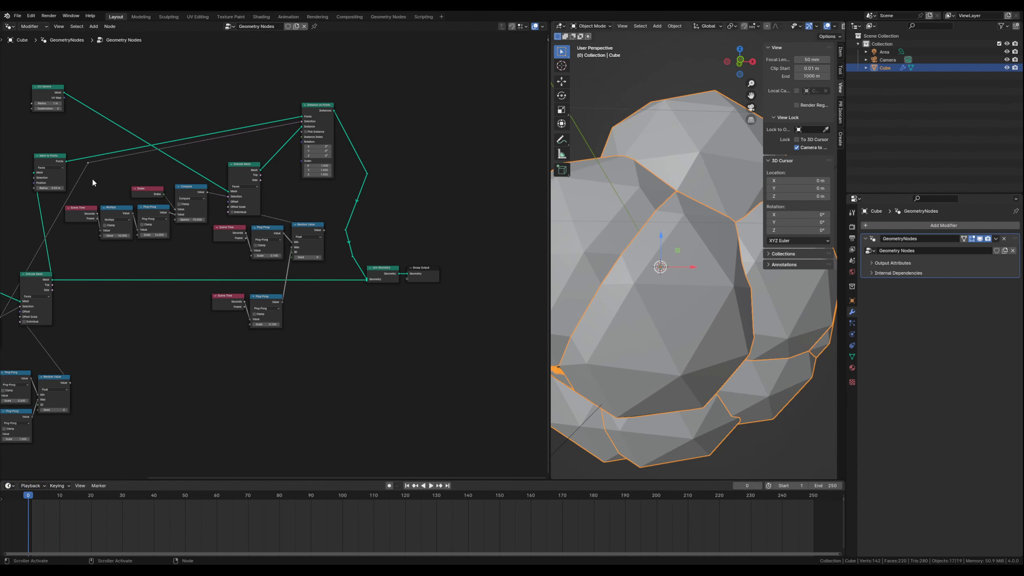
middle_drag(67, 123, 95, 150)
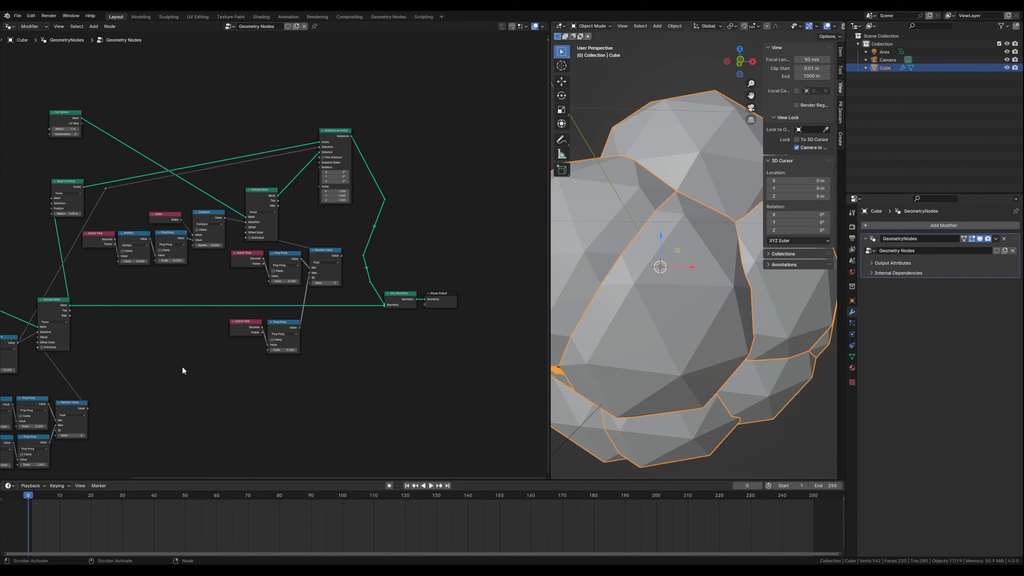
scroll(184, 349, up, 1)
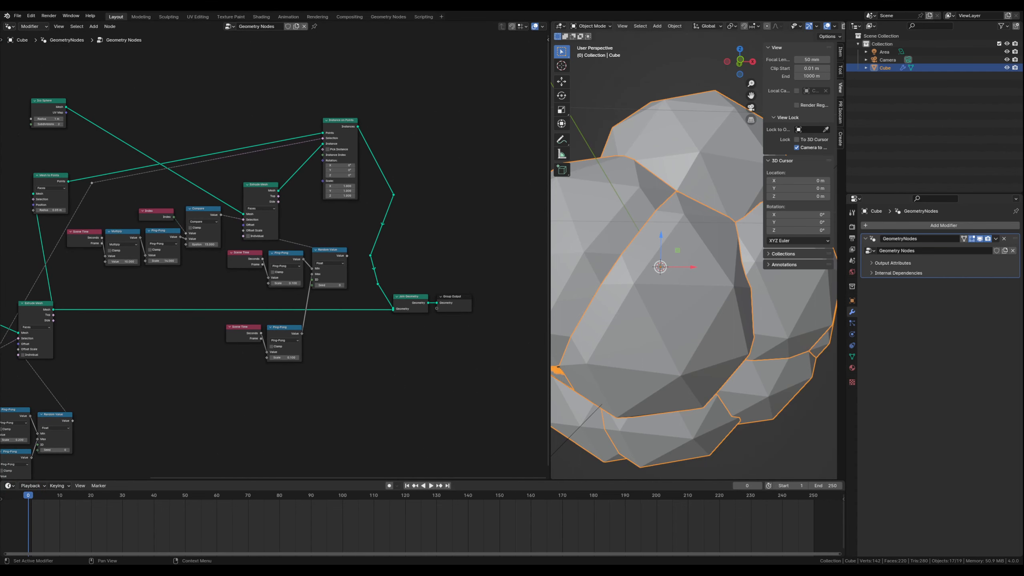
click(431, 486)
scroll(666, 341, down, 5)
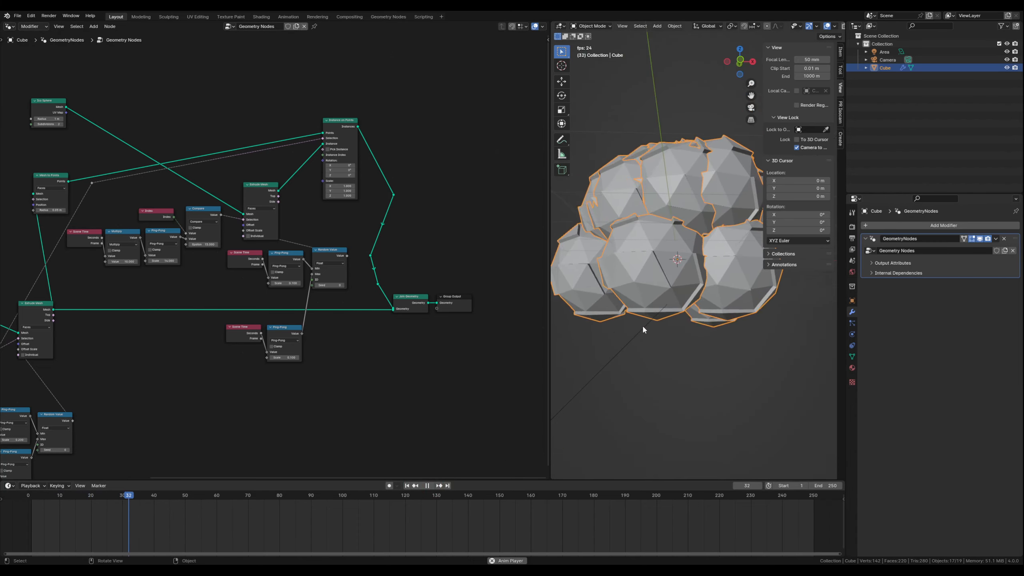
middle_drag(695, 294, 685, 330)
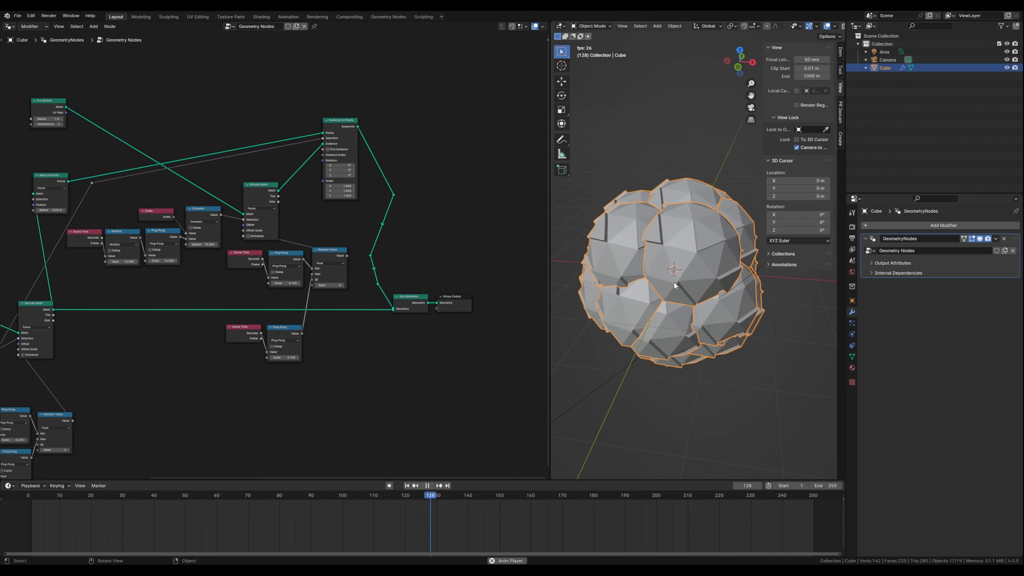
scroll(675, 286, up, 3)
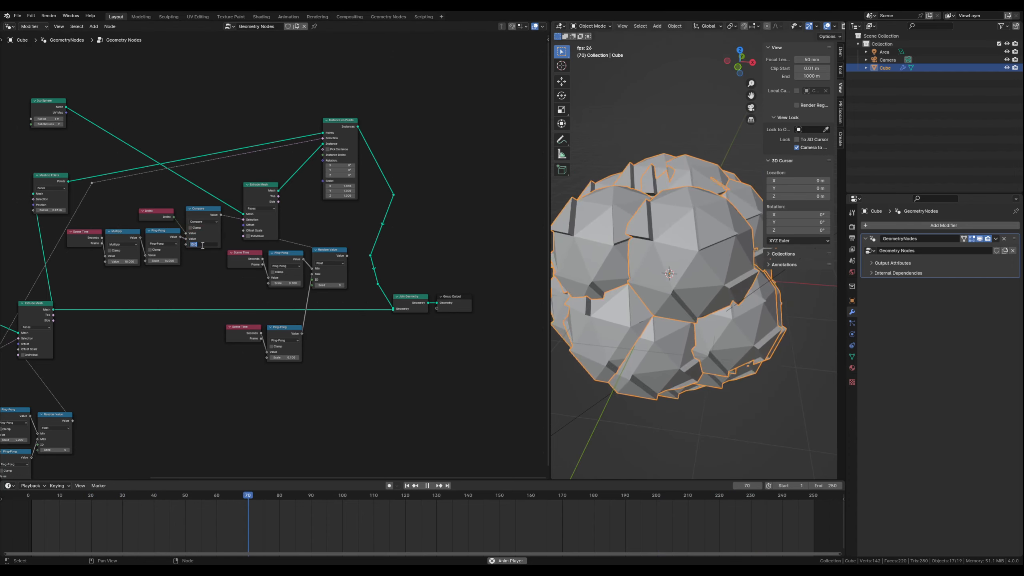
- Set the Epsilon of the small spheres' Compare node to 9 during playback and stop the animation
click(202, 244)
text(19)
key(Return)
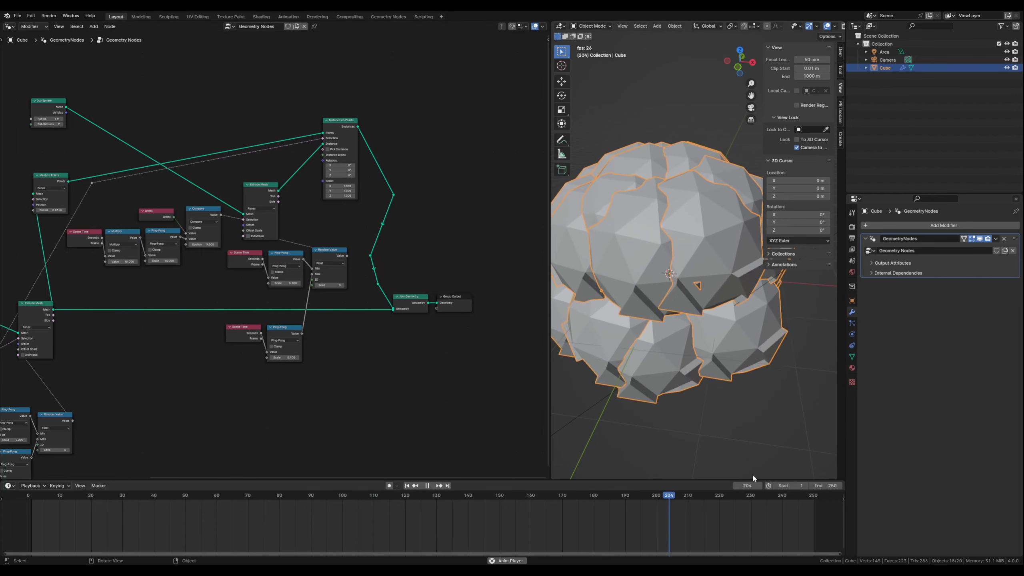
click(427, 485)
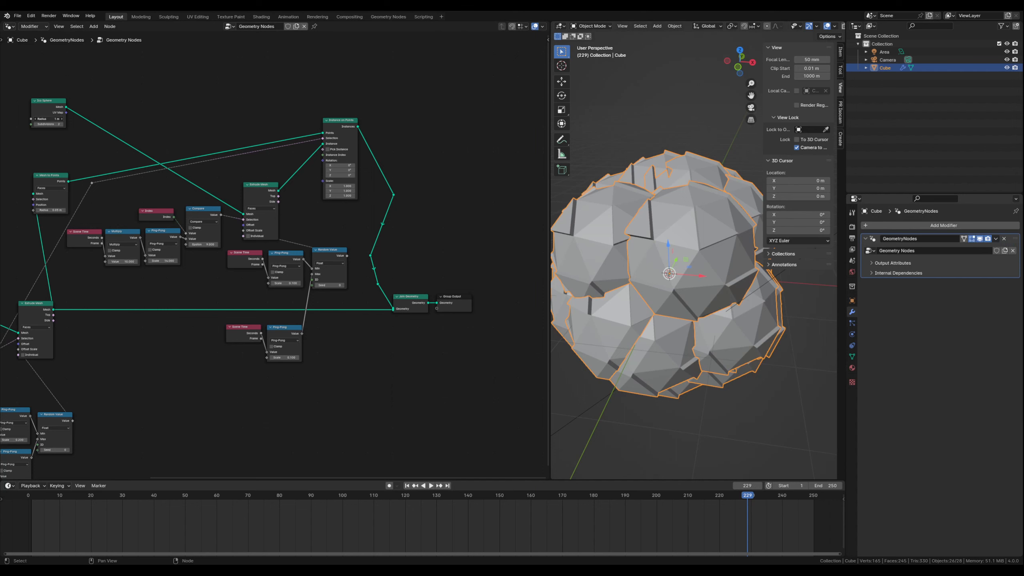
- Set the Ico Sphere's Radius to 0.6 m and the Epsilon of the small spheres' Compare node to 17.9
drag(48, 119, 47, 119)
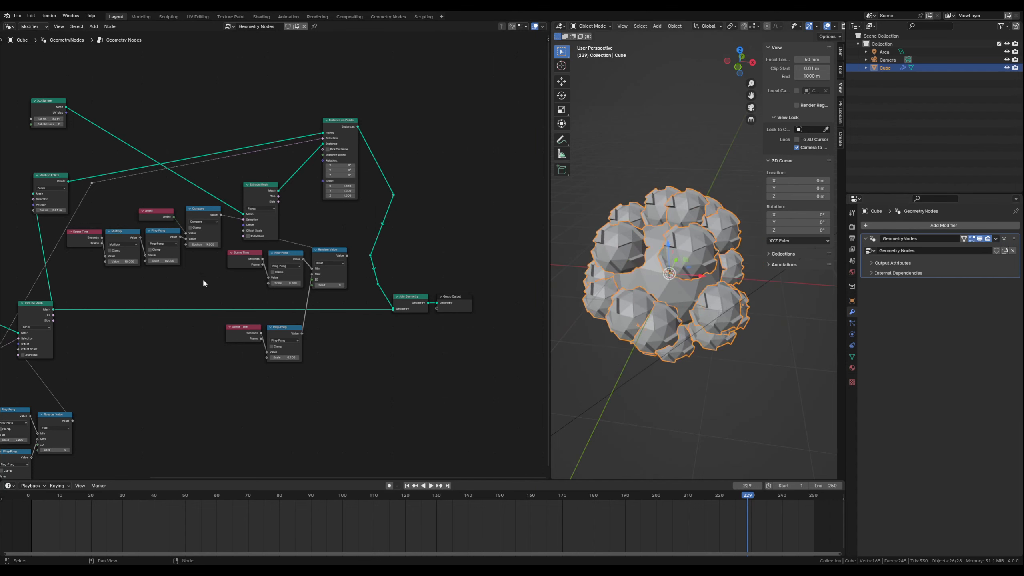
scroll(130, 266, up, 2)
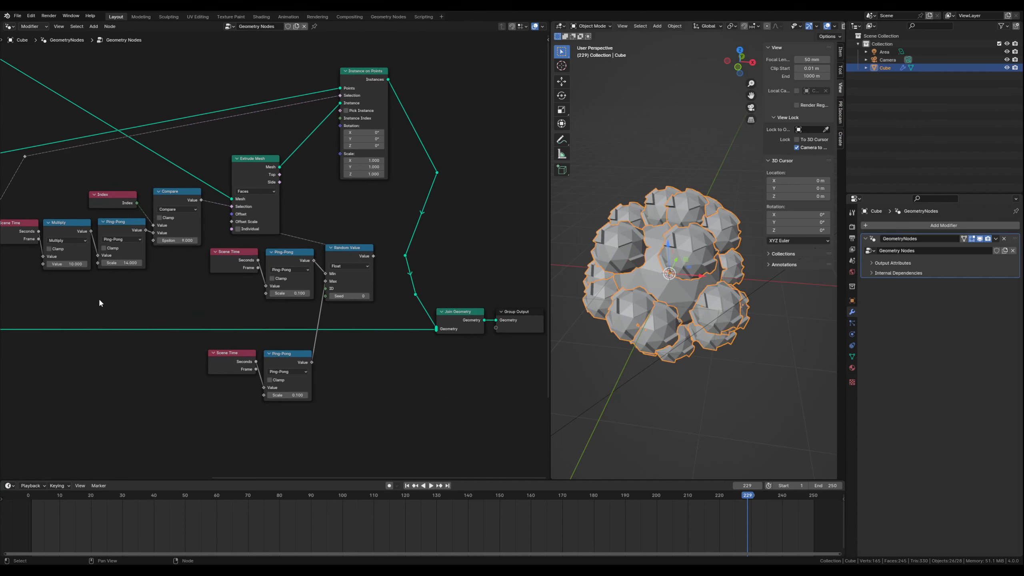
middle_drag(100, 303, 204, 319)
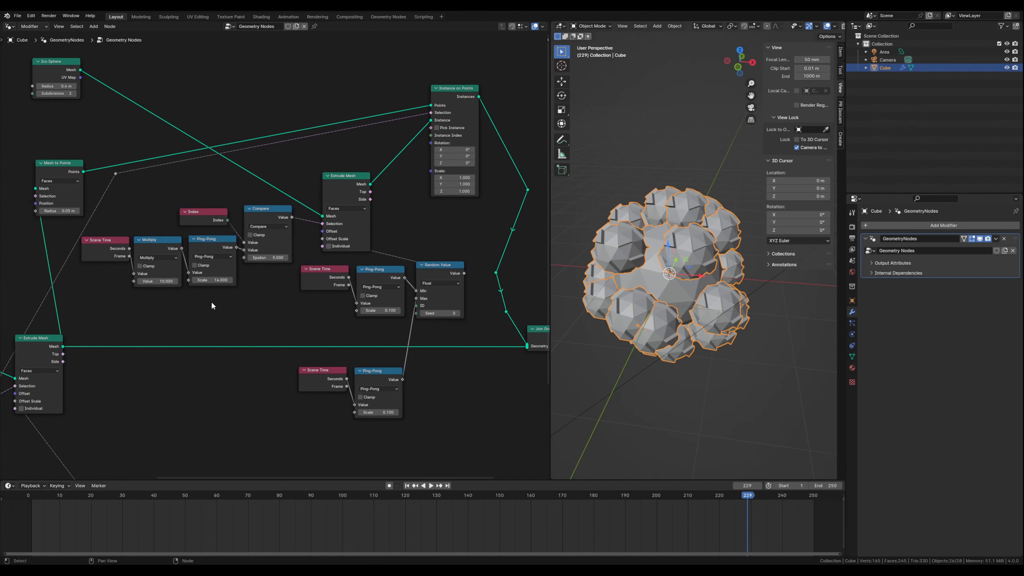
drag(261, 255, 297, 256)
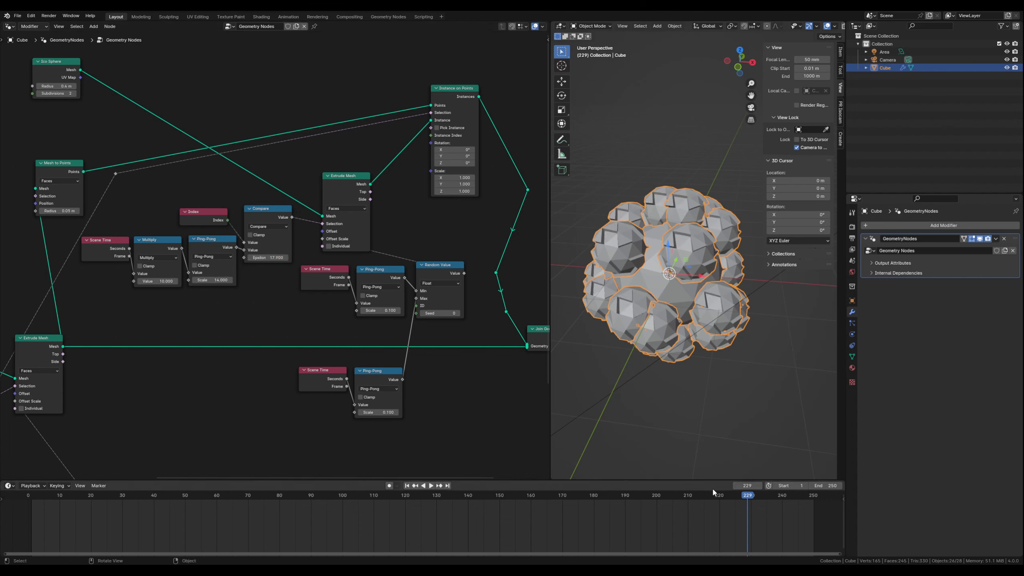
- Go to frame 138 and set the Scale of the Ping-Pong feeding the Random Value's Max to 0.2
drag(748, 499, 460, 504)
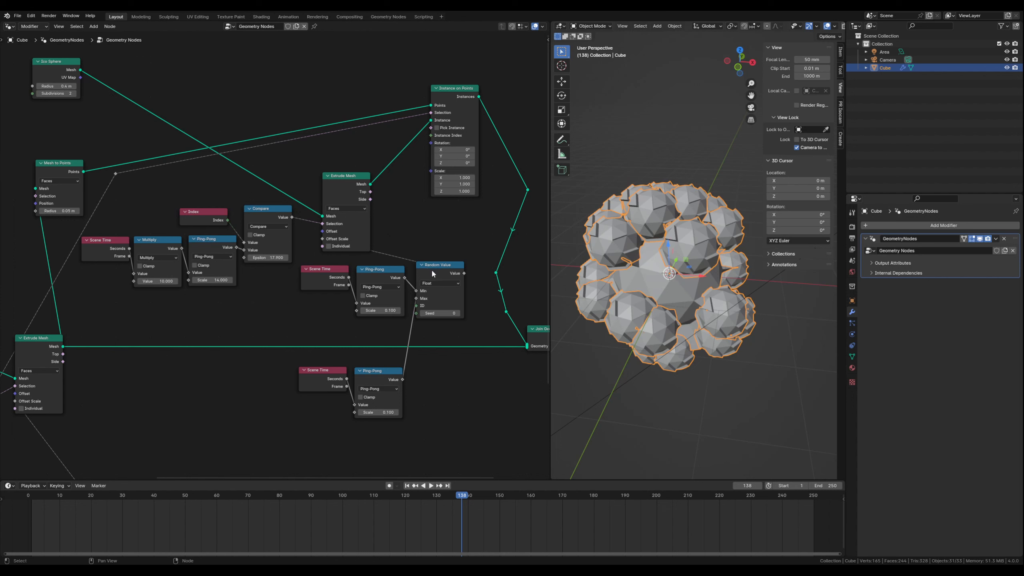
click(397, 412)
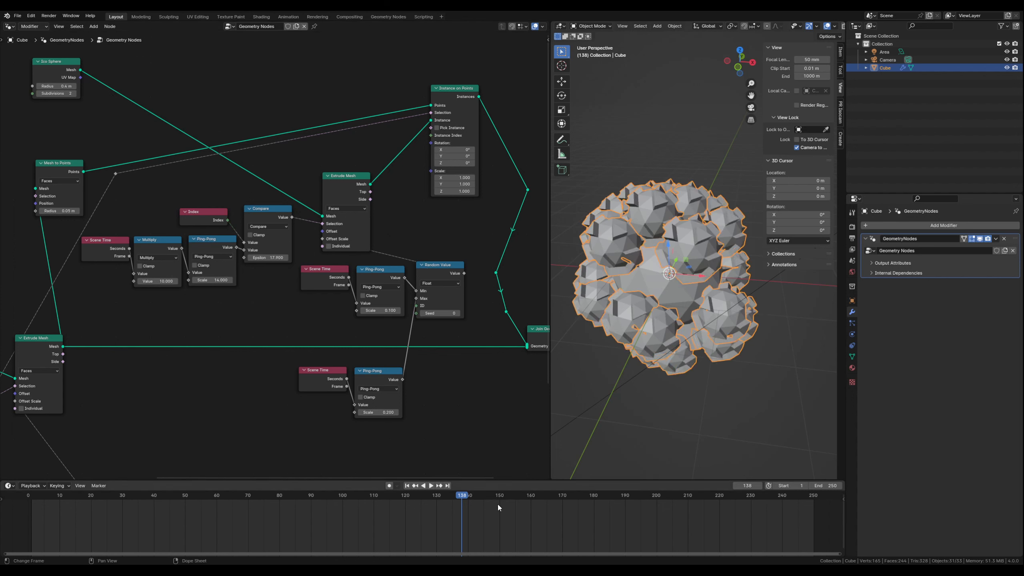
- Play the animation to examine the spheres' extrusions and scrub the timeline to frame 146
key(space)
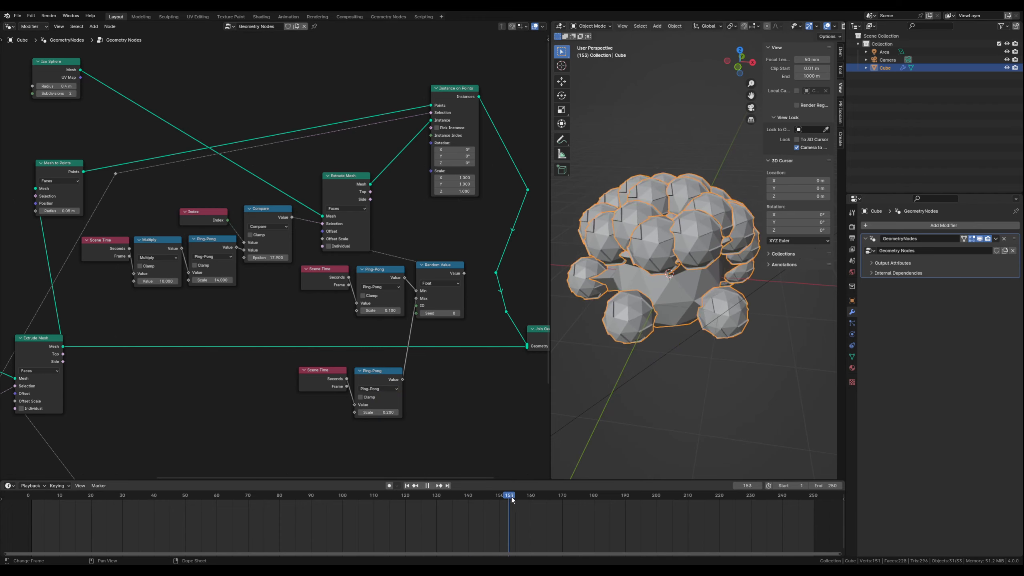
drag(512, 500, 486, 497)
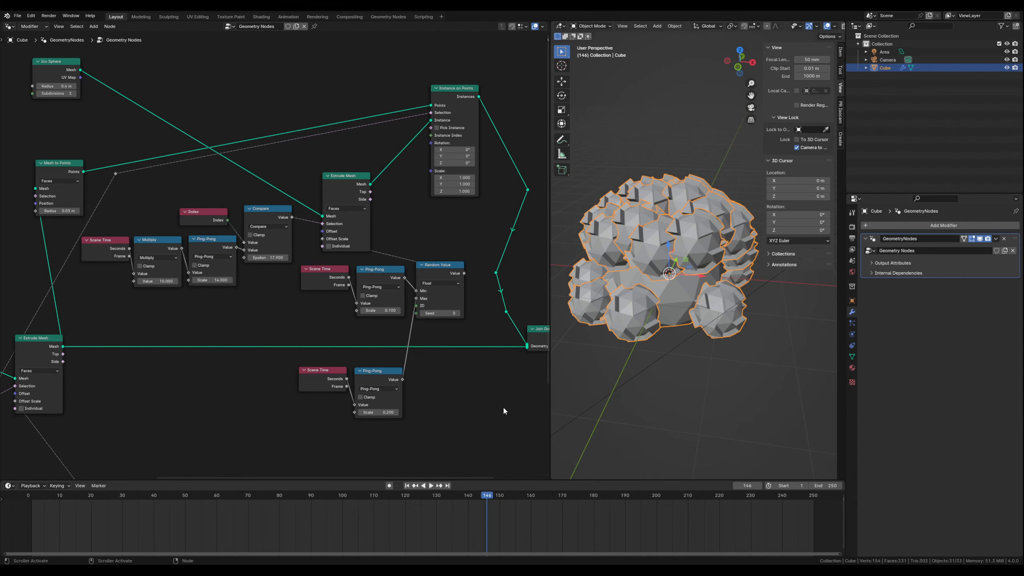
- Space the Join Geometry and Group Output nodes apart to make room for another node between them
middle_drag(482, 399, 241, 341)
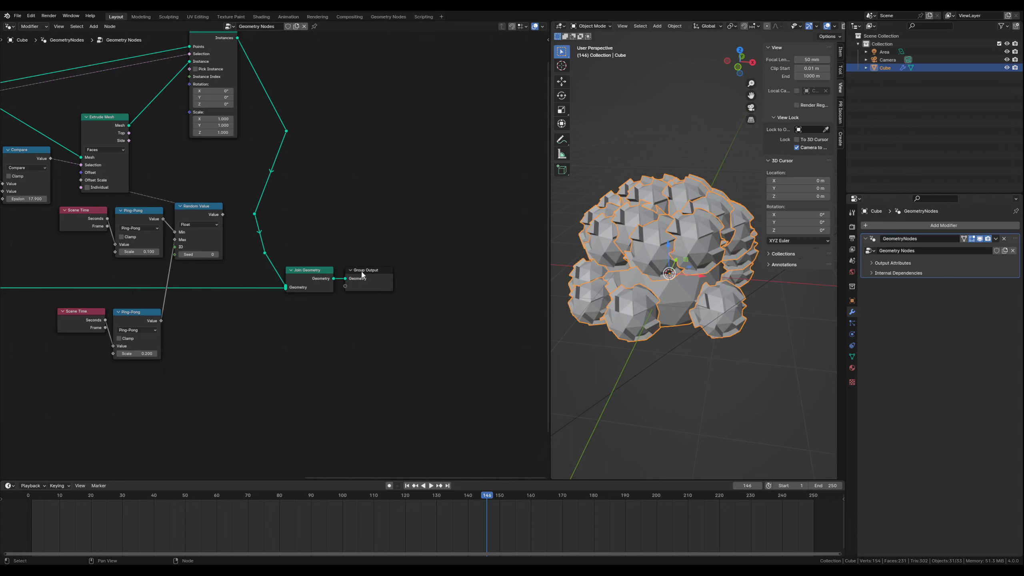
drag(362, 274, 452, 272)
drag(317, 275, 338, 270)
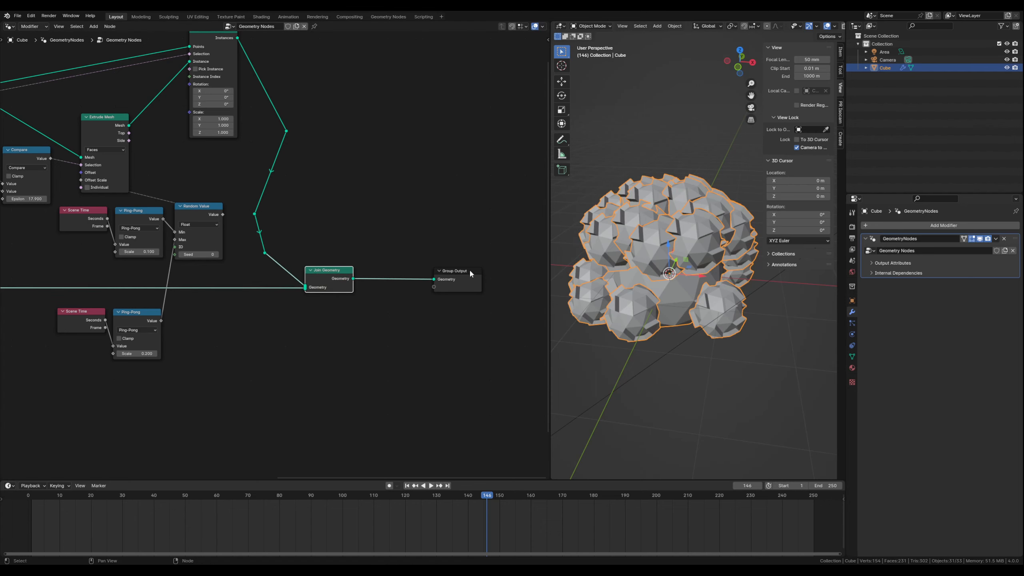
drag(469, 269, 482, 267)
click(408, 299)
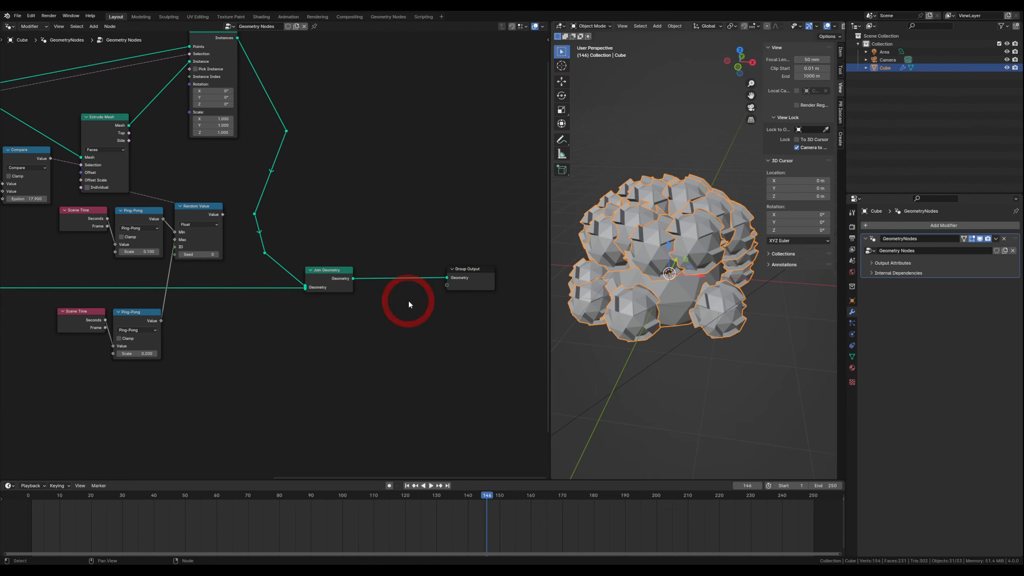
- Insert a Subdivision Surface node on the link between Join Geometry and Group Output
key(shift+a)
mouse_move(406, 300)
text(subd)
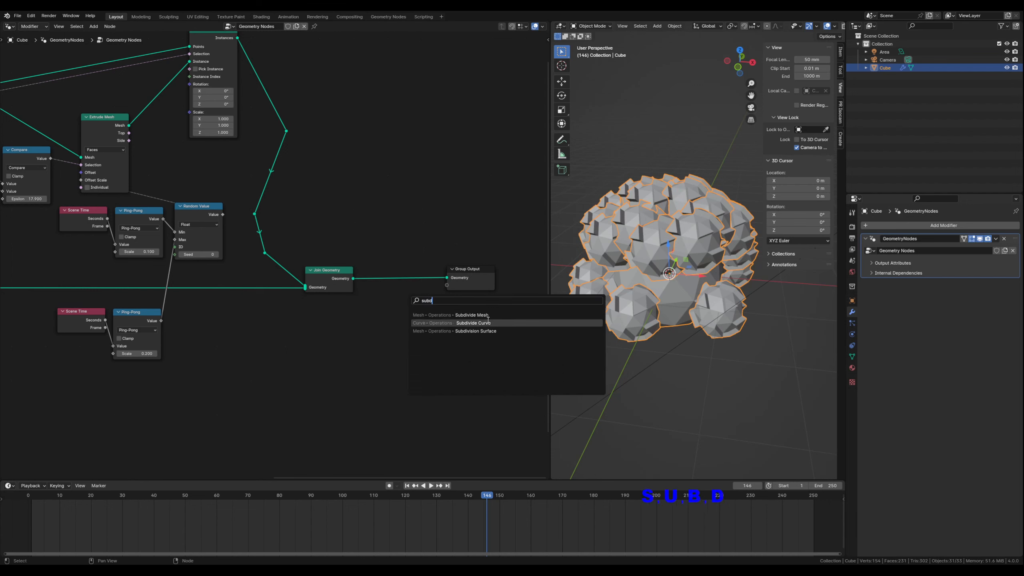
click(479, 331)
click(380, 274)
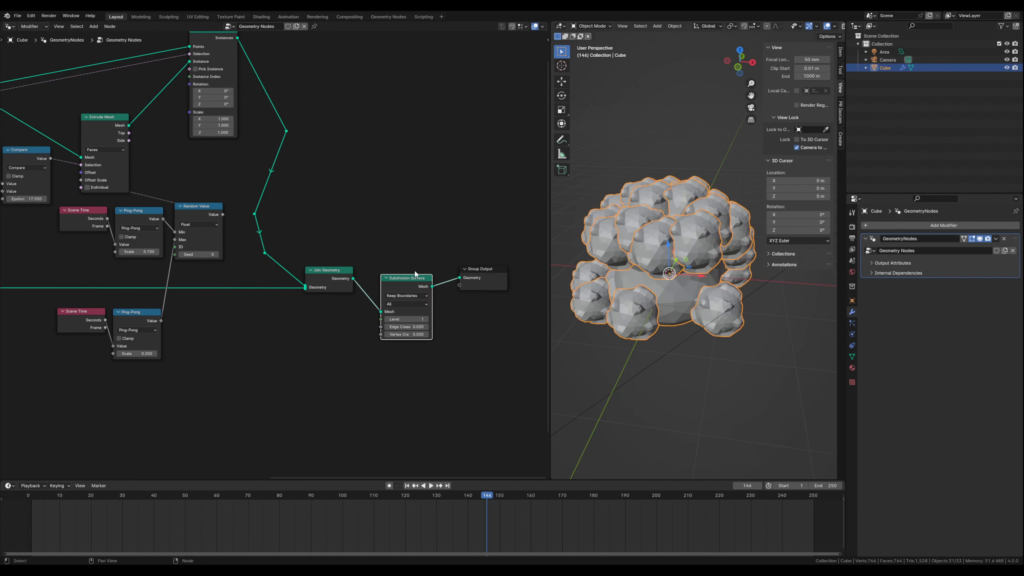
- Align Join Geometry and the Subdivision Surface, set its Level to 2, and preview the animation, ending at frame 145
drag(395, 277, 410, 270)
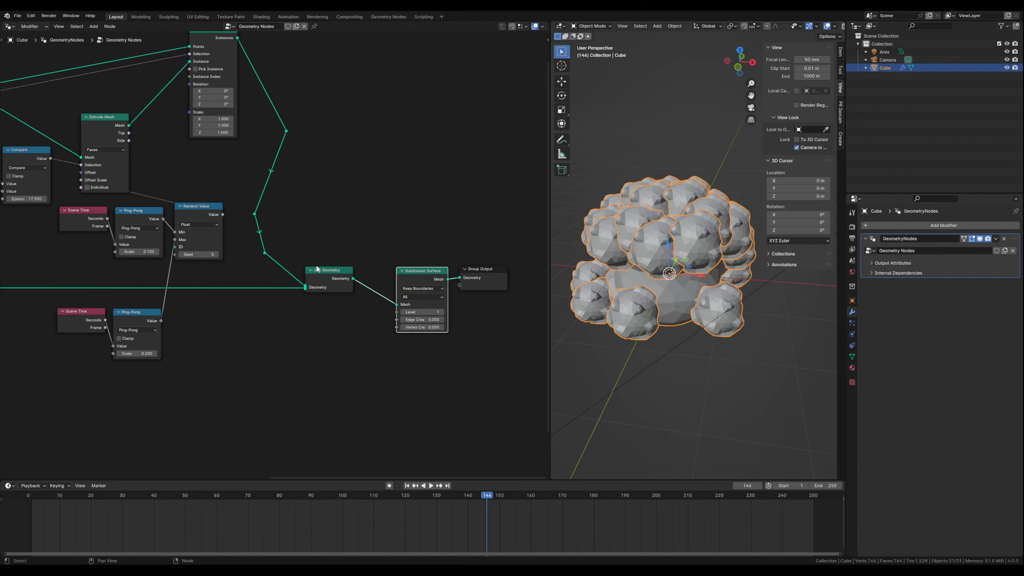
drag(330, 270, 359, 270)
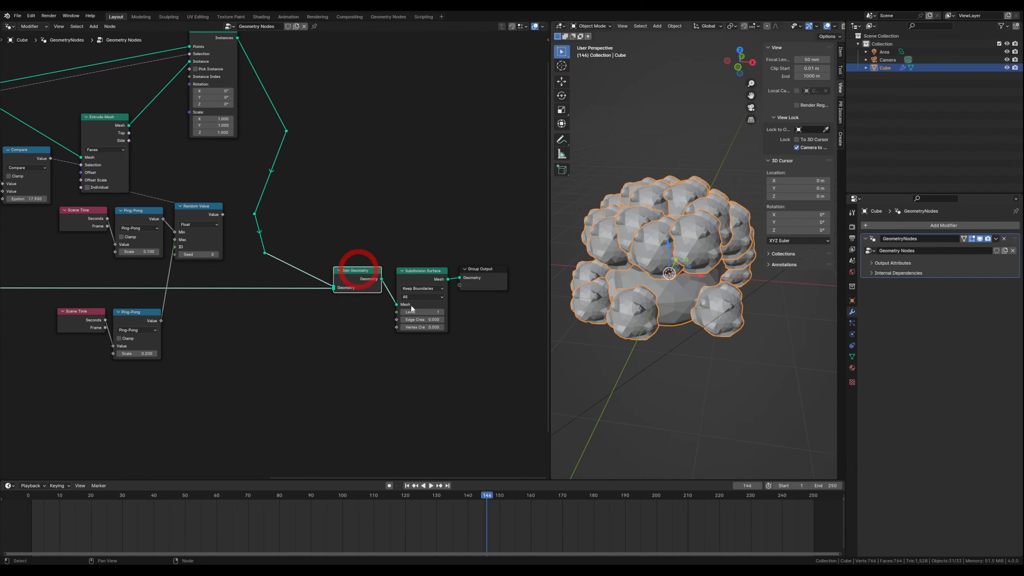
click(442, 311)
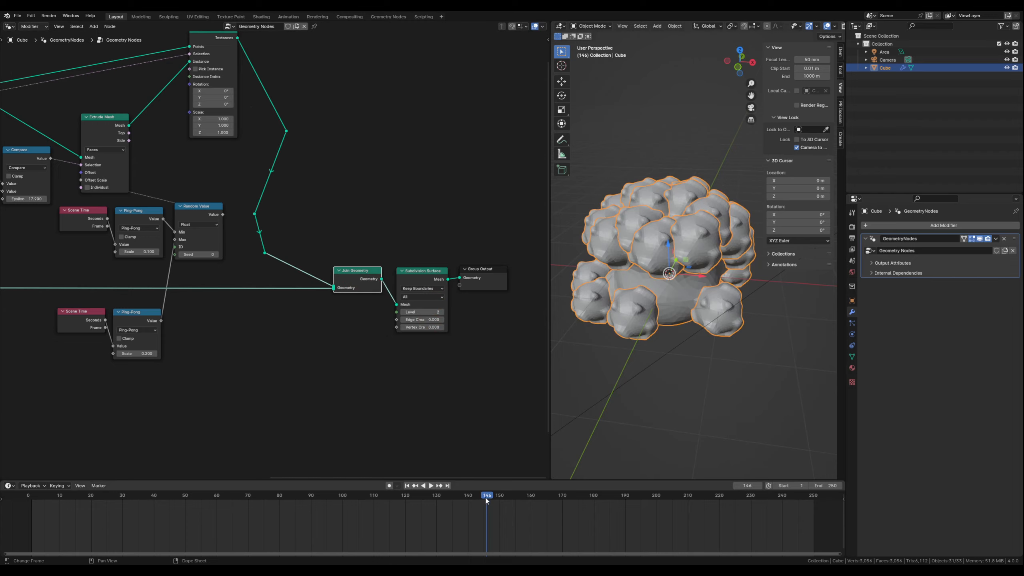
key(space)
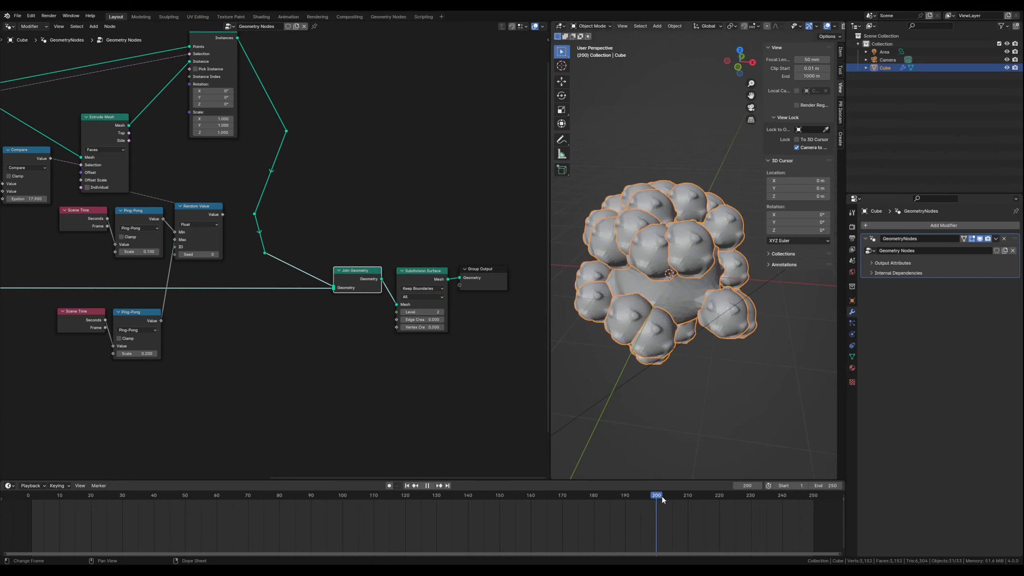
drag(661, 495, 483, 483)
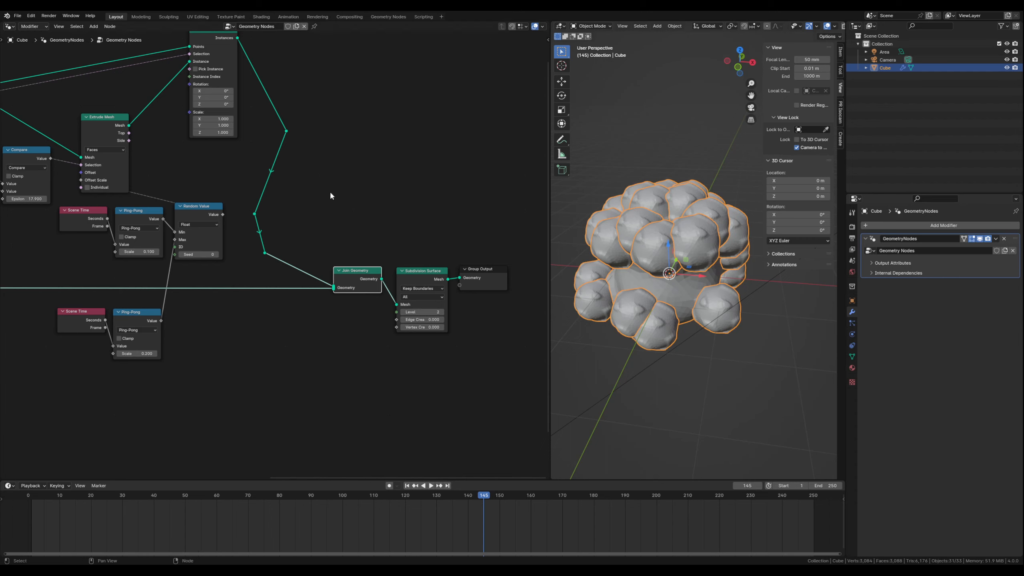
- Add a Random Value node beside the Instance on Points node
middle_drag(226, 159, 197, 204)
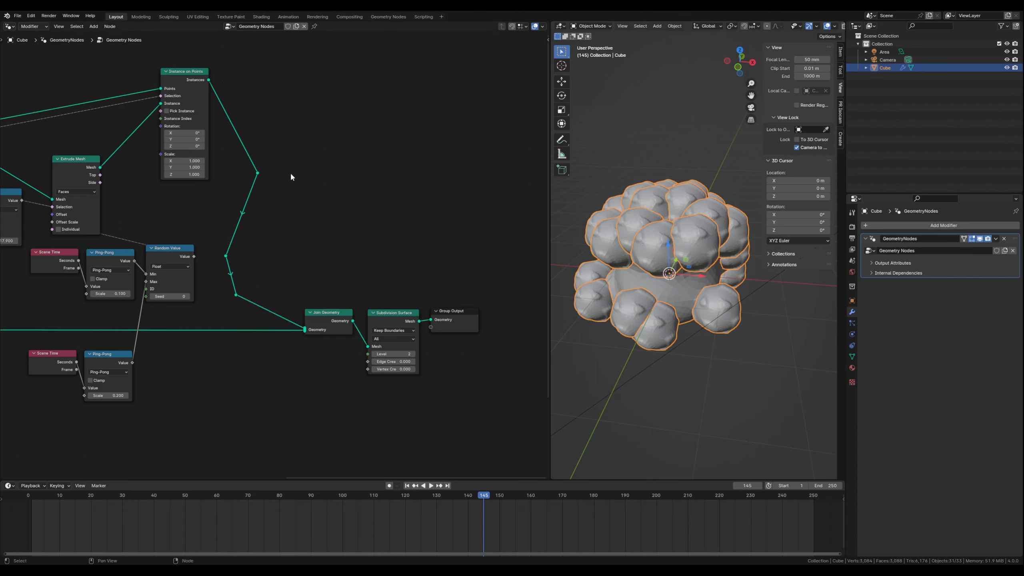
middle_drag(295, 177, 303, 194)
key(shift+a)
text(r)
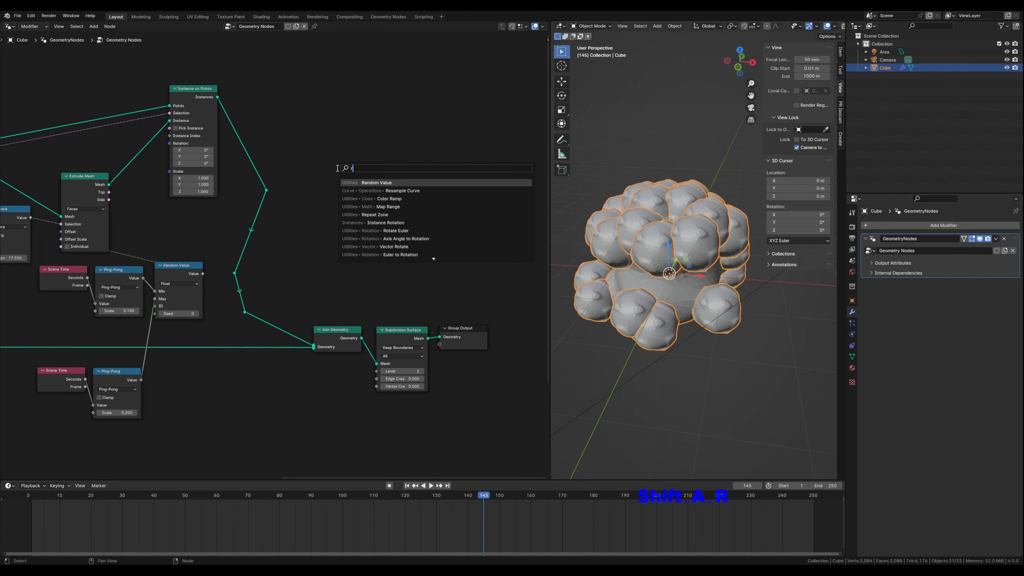
text(and)
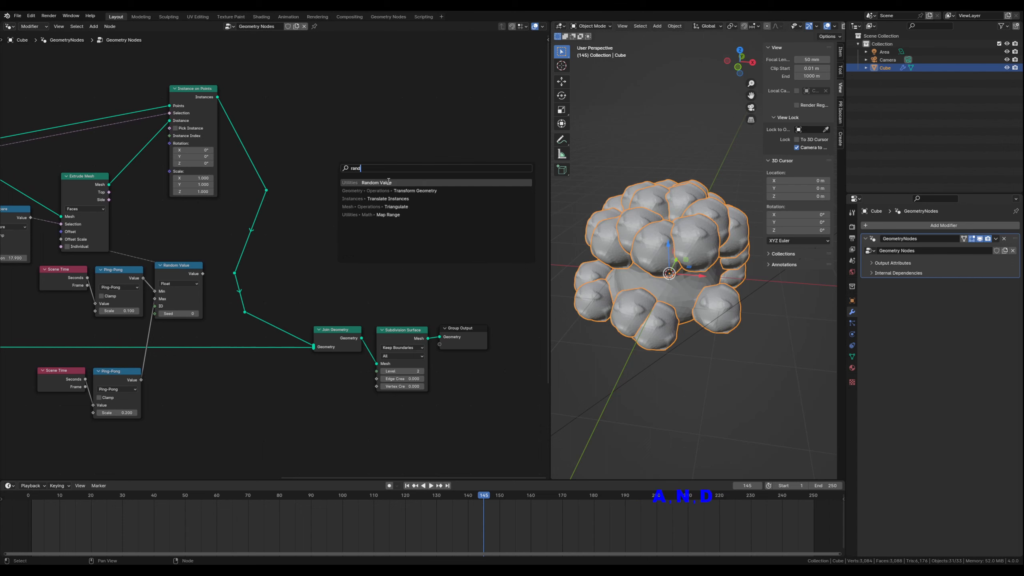
click(388, 182)
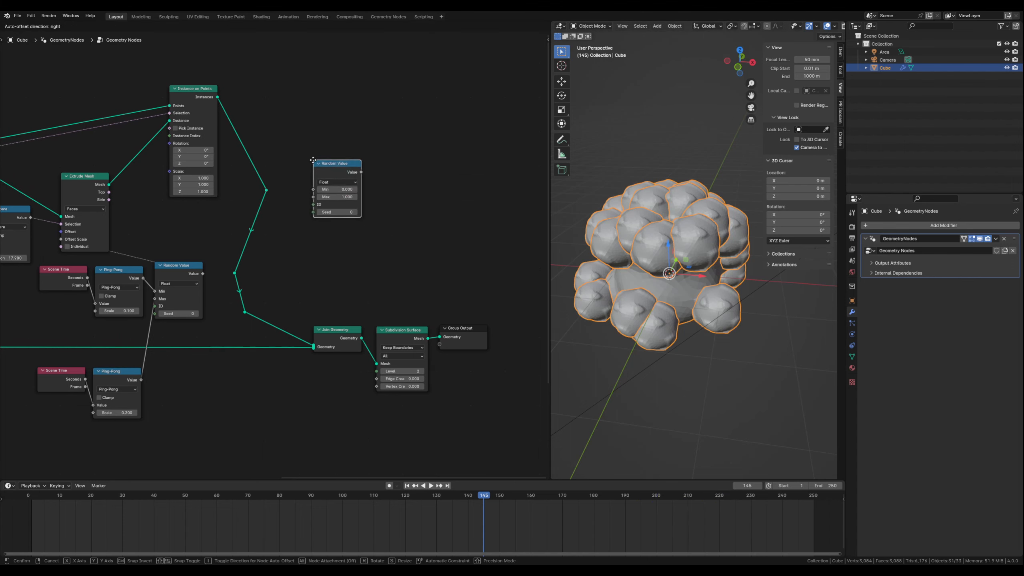
click(324, 163)
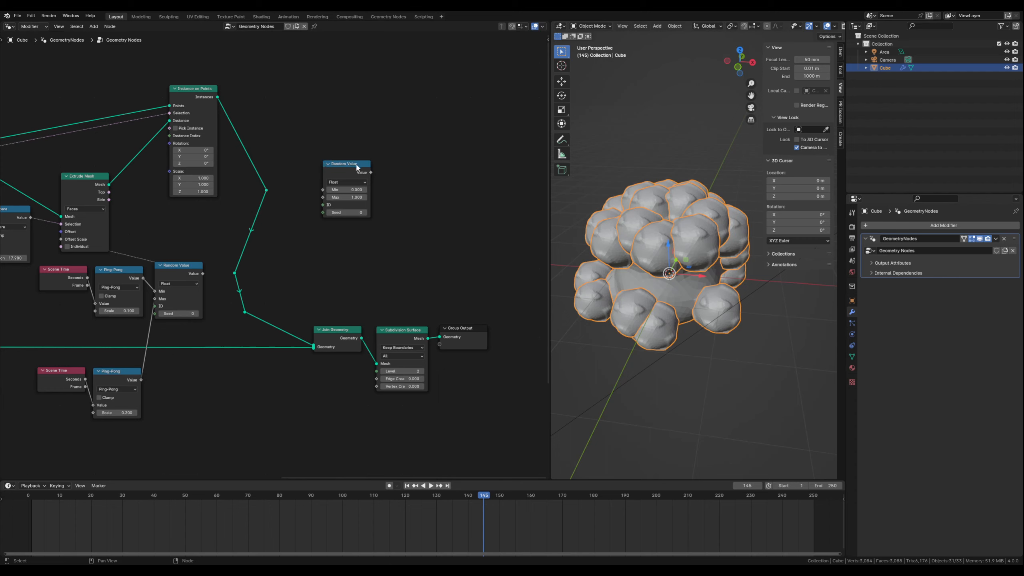
- Connect the new Random Value to the Scale of Instance on Points and set its Min to 0.4
drag(371, 173, 169, 172)
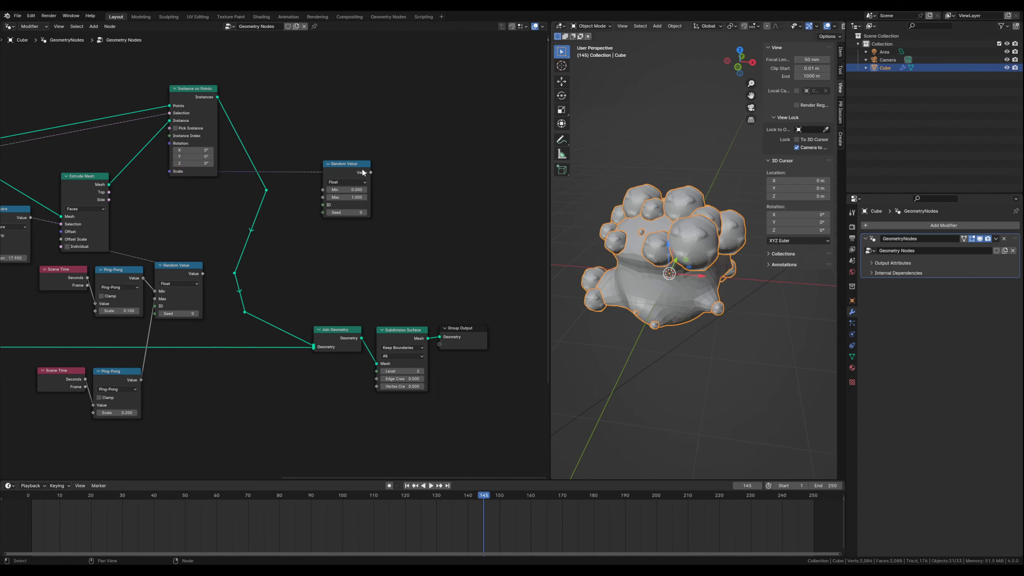
drag(344, 164, 349, 163)
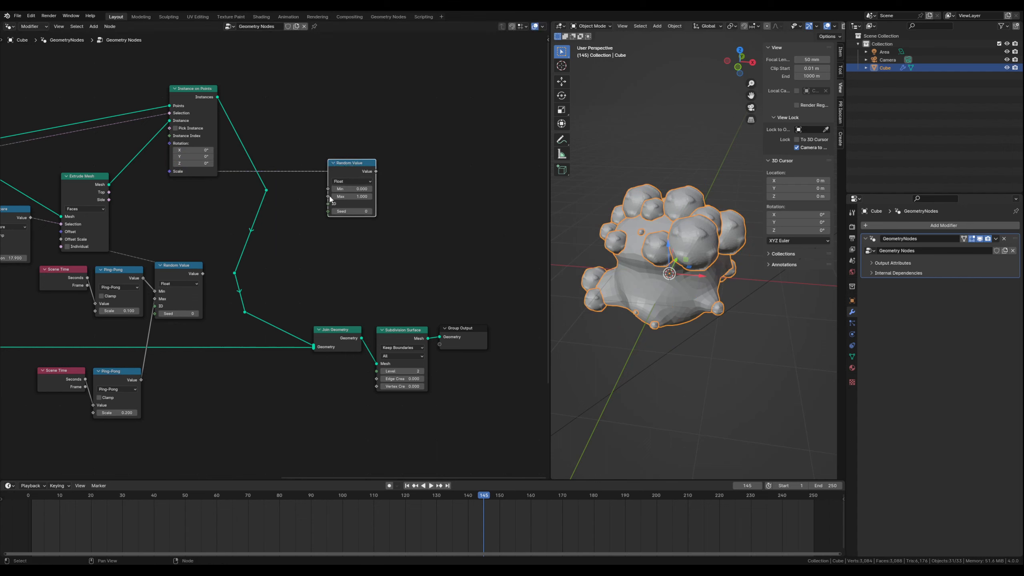
mouse_move(345, 189)
mouse_down()
mouse_move(375, 189)
mouse_move(350, 189)
mouse_move(362, 189)
mouse_up()
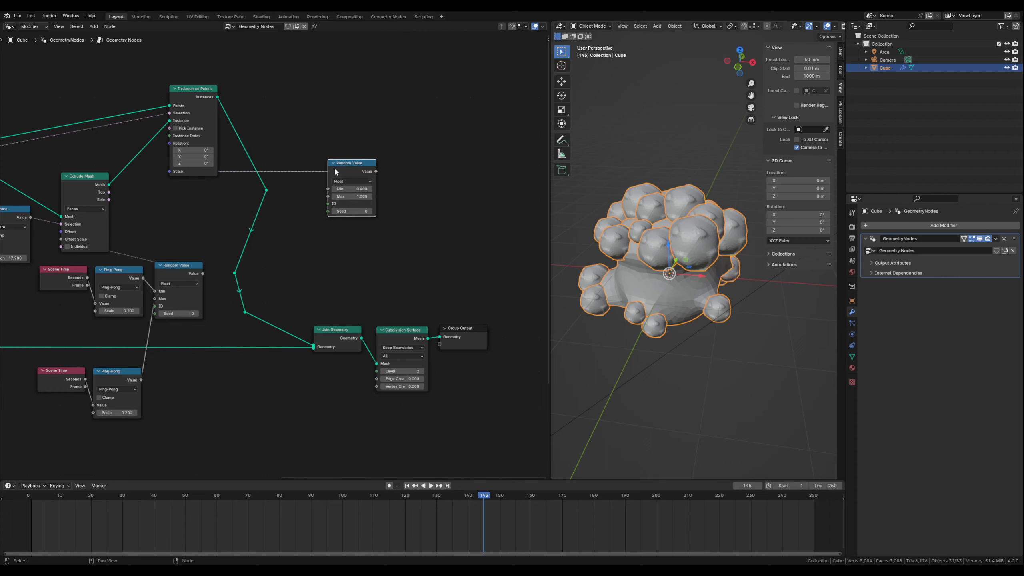
drag(348, 162, 393, 159)
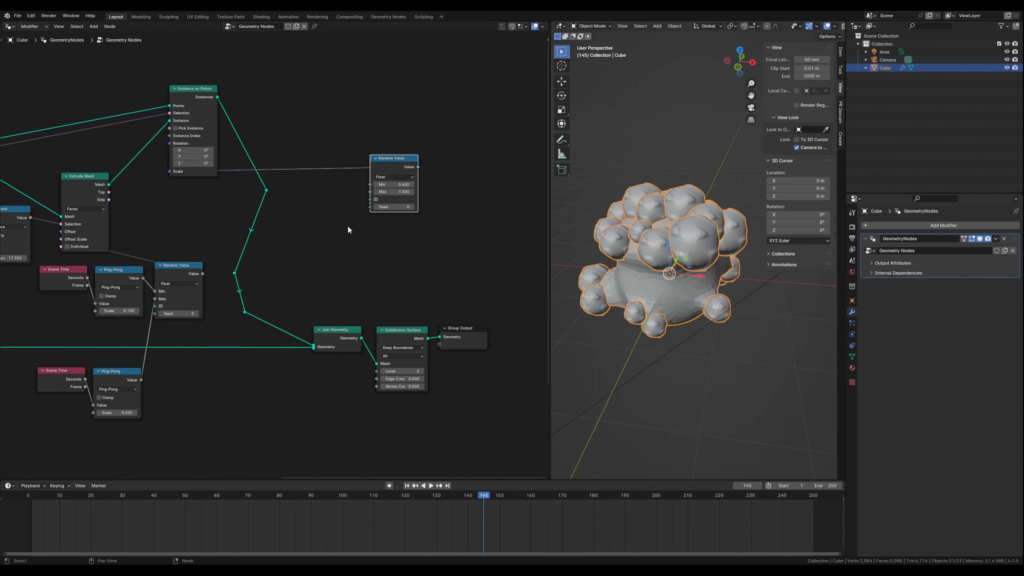
- Add a Scene Time node between Instance on Points and the new Random Value, spacing the nodes apart
key(shift+a)
text(sce)
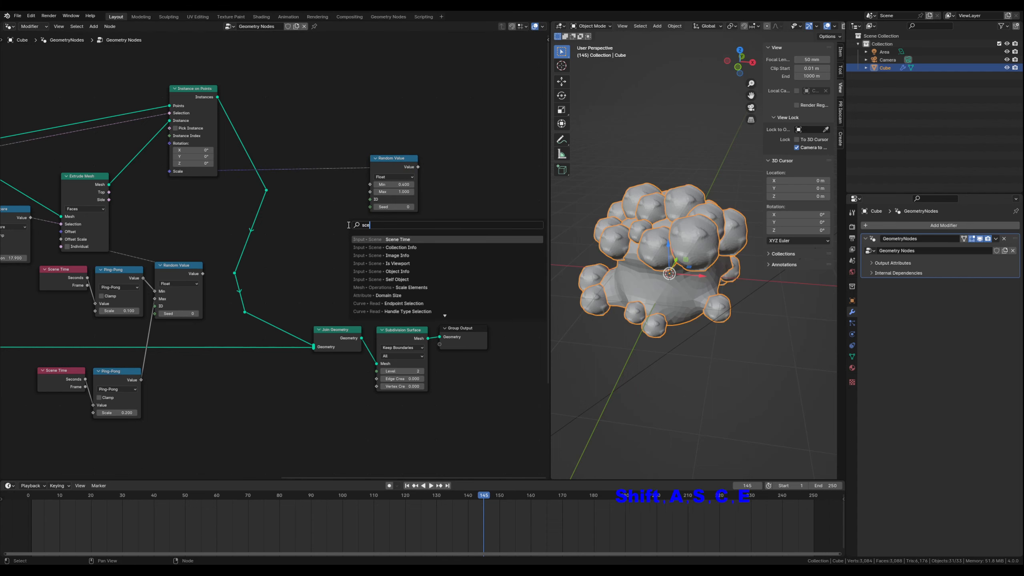
click(389, 240)
click(309, 218)
drag(393, 158, 463, 128)
drag(337, 214, 343, 175)
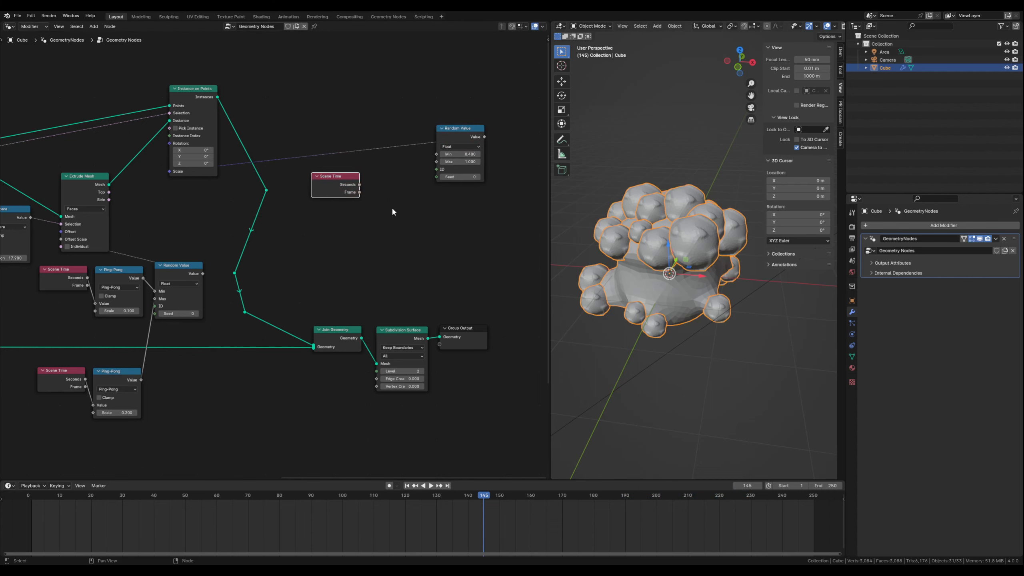
click(373, 221)
drag(337, 177, 327, 177)
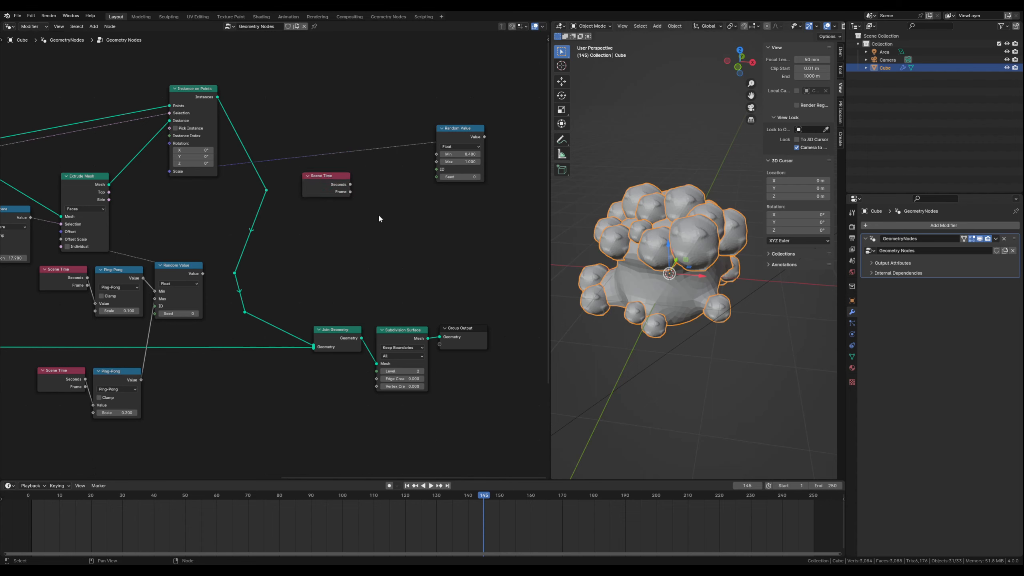
- Add a Math node set to Ping-Pong and connect the new Scene Time's Seconds to its Value
key(shift+a)
text(math)
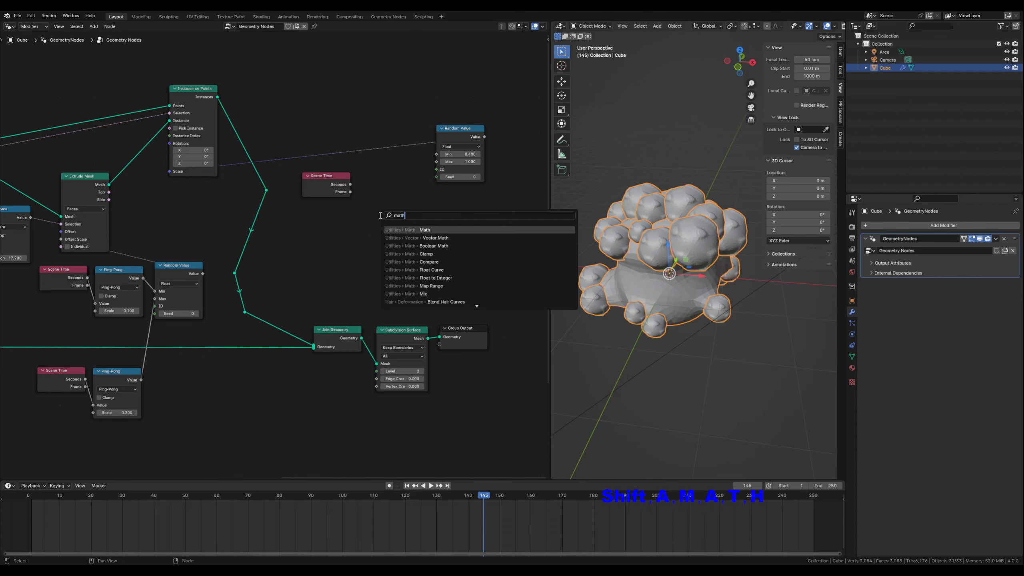
key(Return)
click(358, 171)
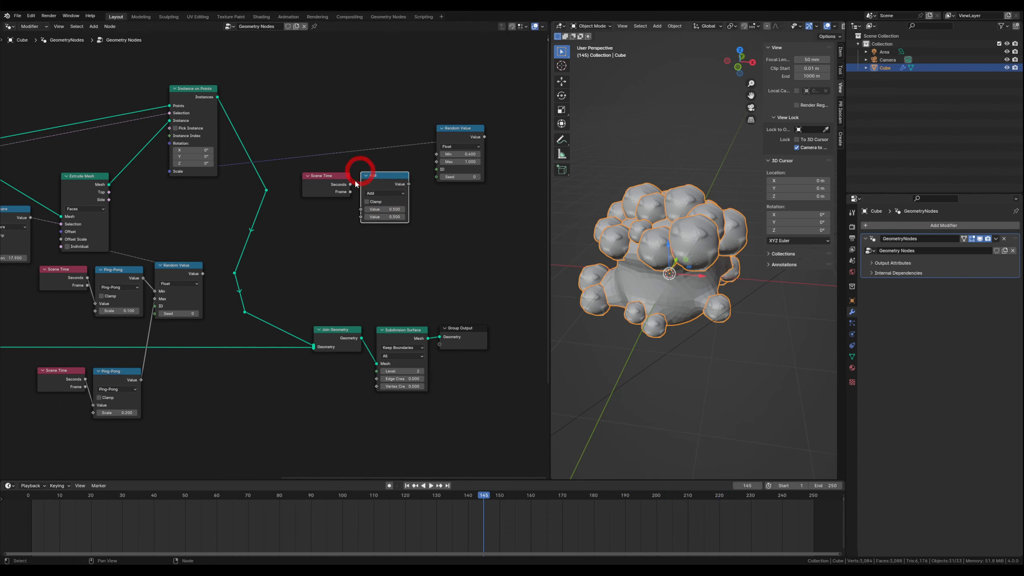
drag(350, 185, 360, 209)
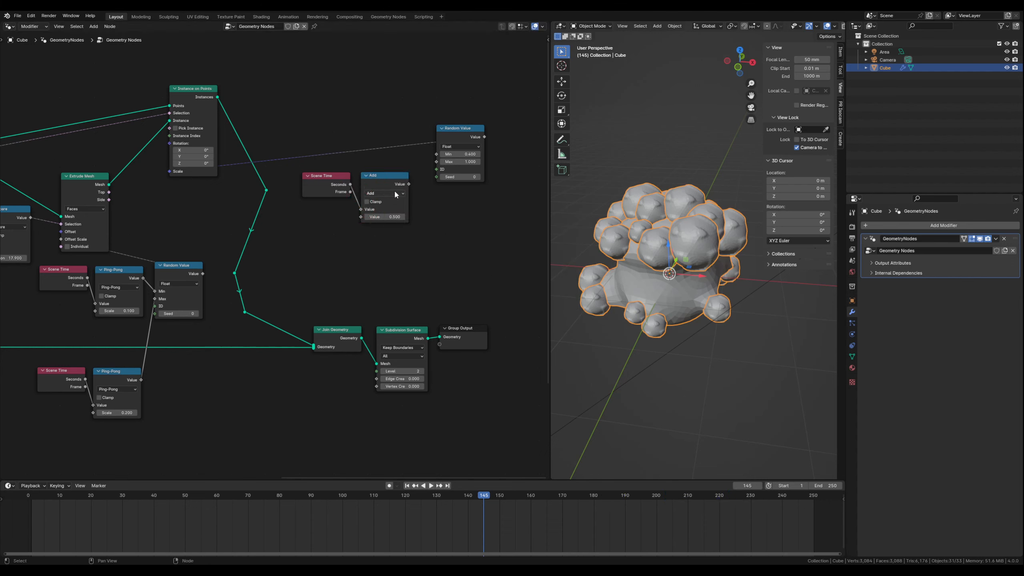
click(392, 193)
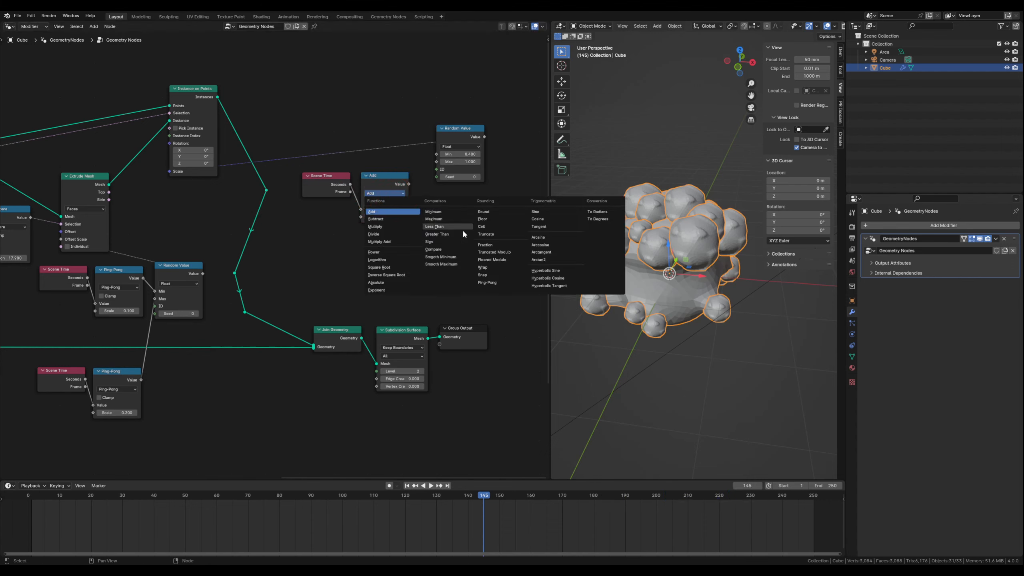
click(487, 283)
- Connect the new Ping-Pong to the Min of the scale's Random Value and preview the animation, ending at frame 159
drag(408, 184, 436, 156)
drag(383, 176, 386, 169)
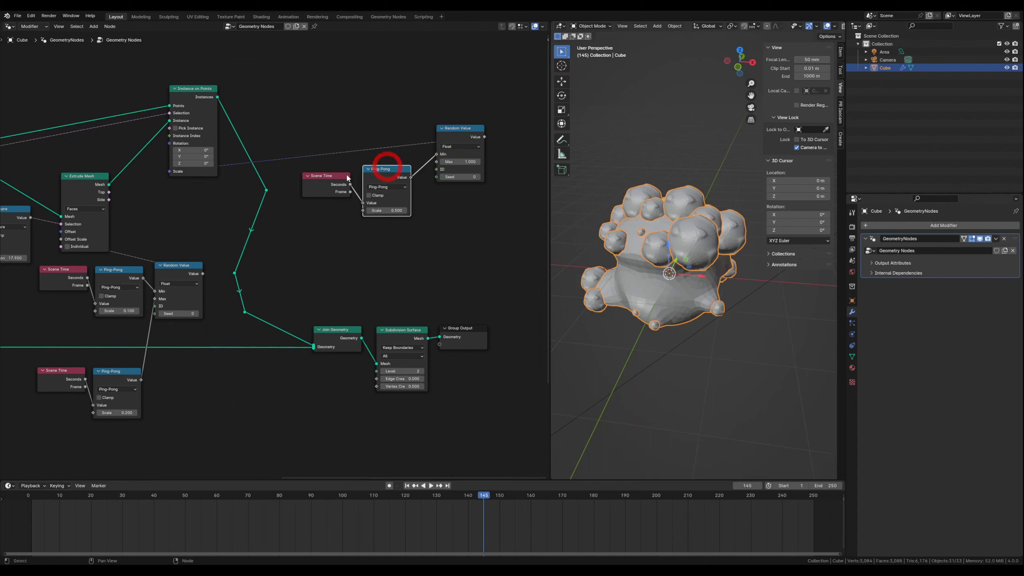
key(space)
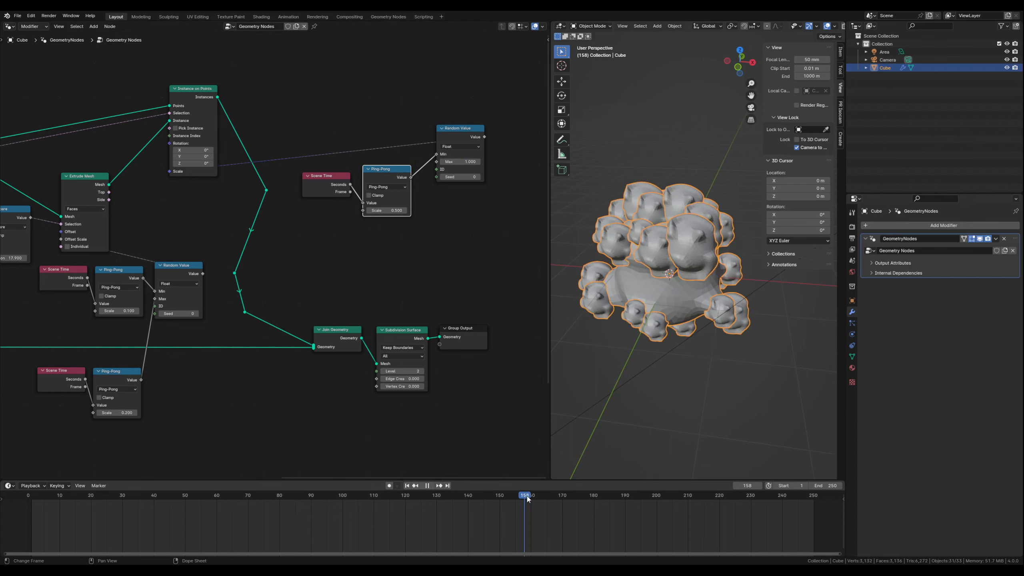
drag(624, 494, 527, 479)
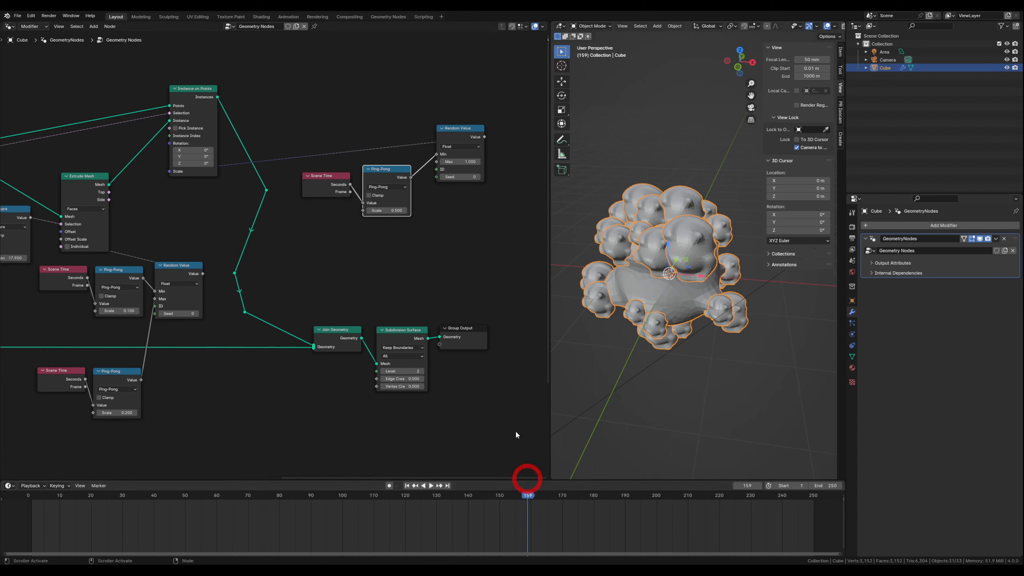
- Duplicate the new Scene Time and Ping-Pong pair and connect the copy to the Max of the scale's Random Value
drag(337, 177, 379, 166)
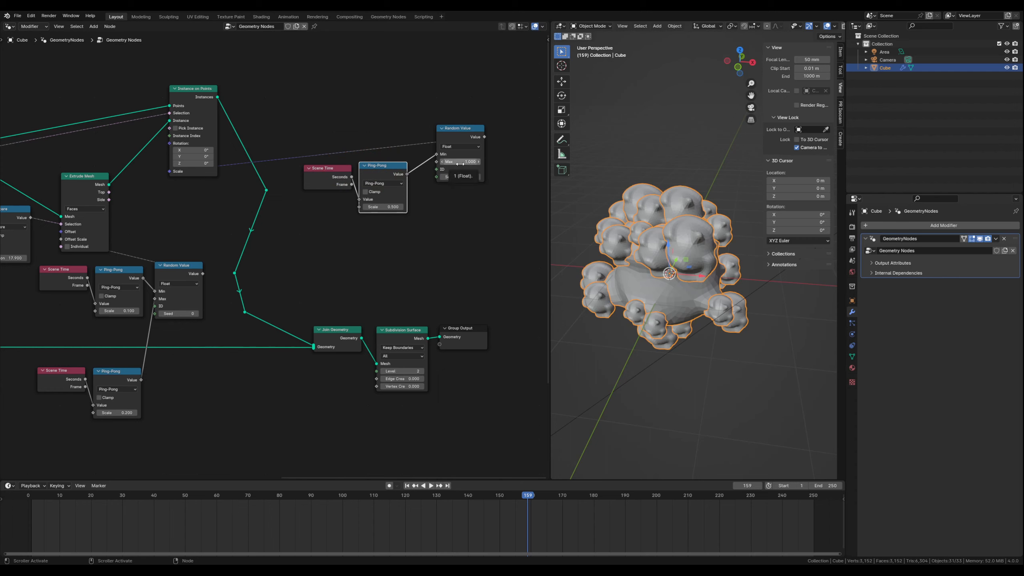
click(334, 168)
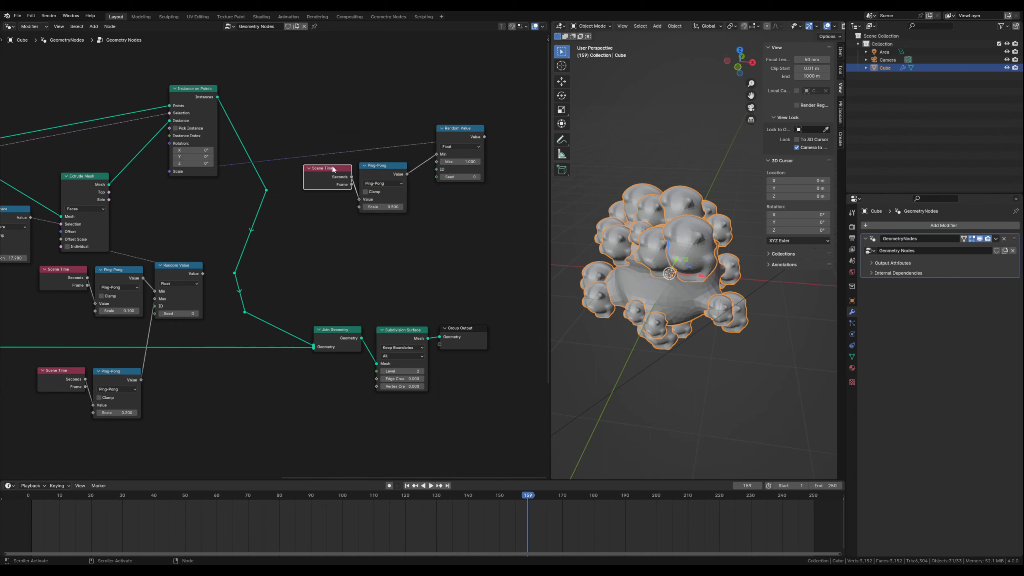
shift+click(386, 165)
key(shift+d)
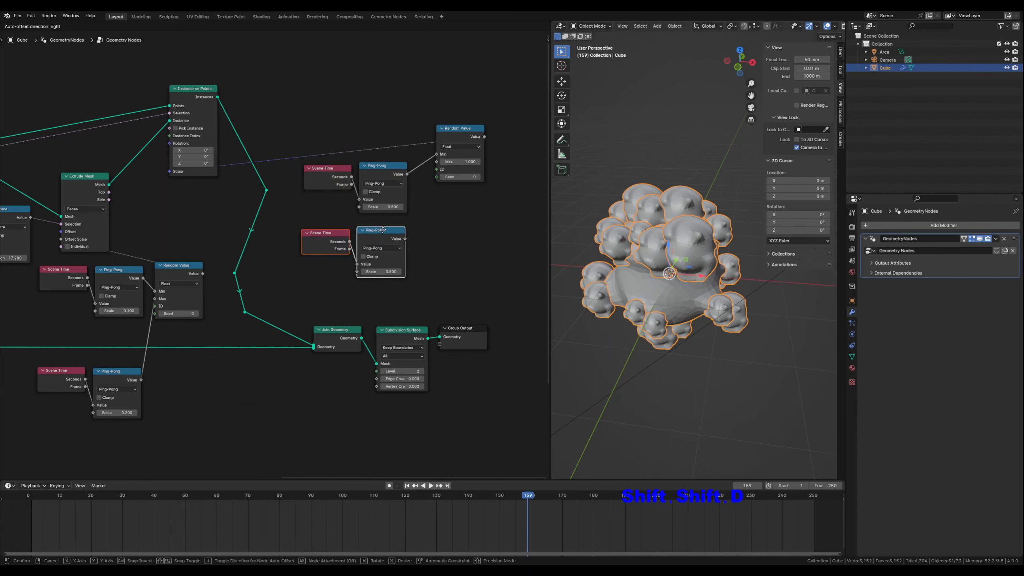
click(383, 226)
drag(405, 235, 436, 161)
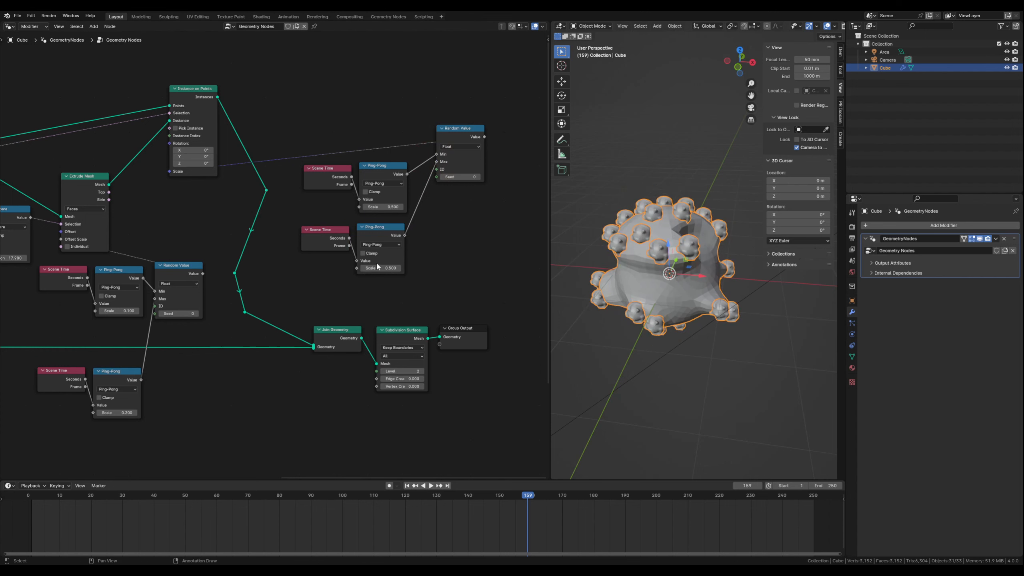
- Set the Max Ping-Pong's Scale to 1.0 and the Min Ping-Pong's Scale to 0.3 for the instance scale, and play the animation
drag(377, 268, 402, 268)
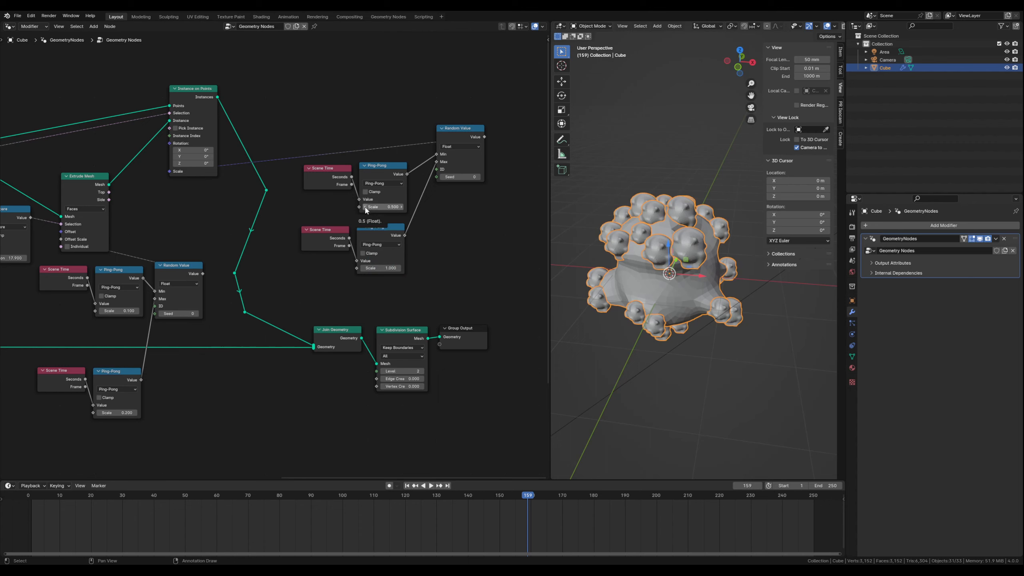
drag(367, 208, 351, 208)
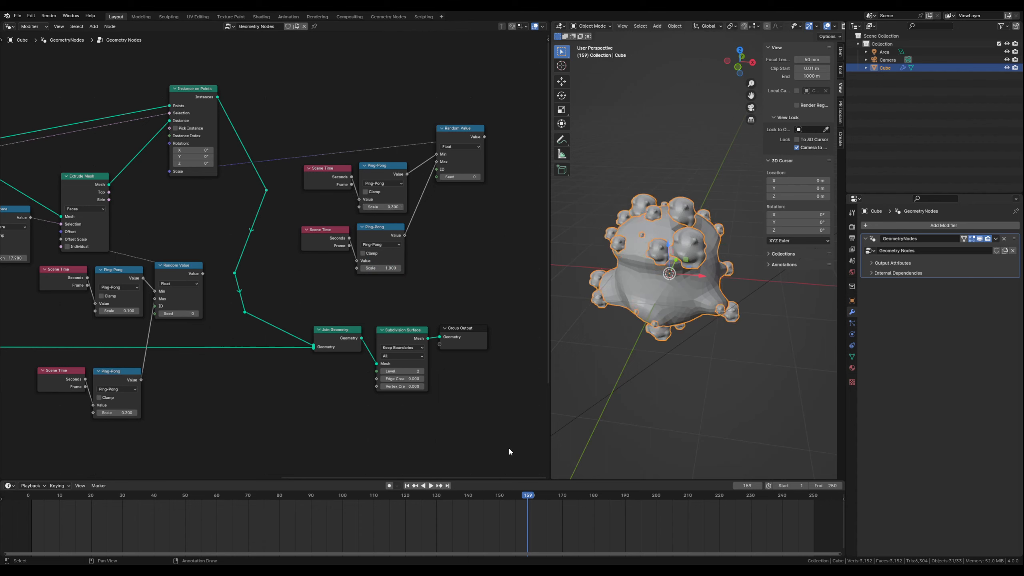
drag(529, 498, 457, 498)
key(space)
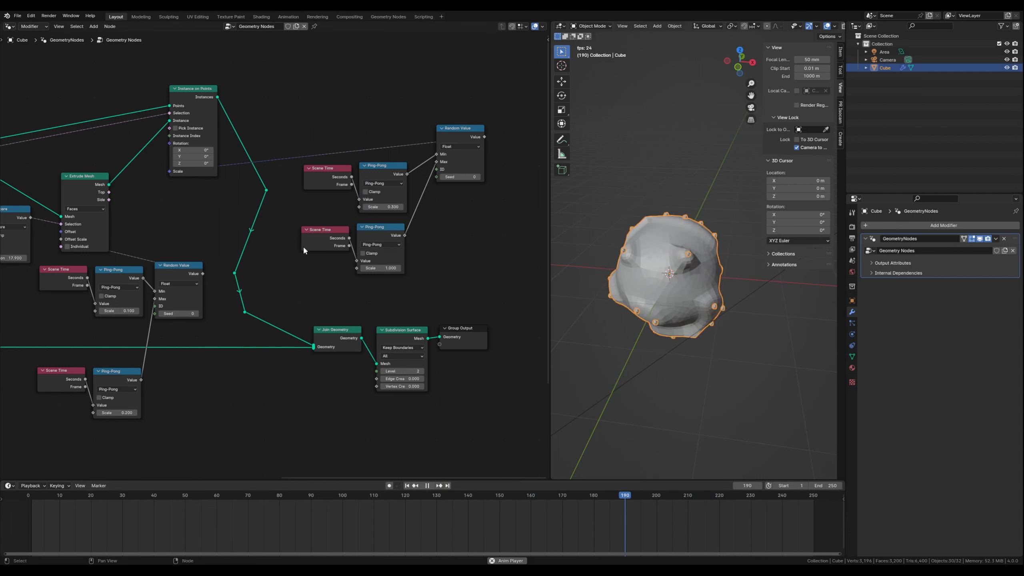
- Raise the Min Ping-Pong's Scale to 0.7 during playback and stop the animation at frame 170
click(402, 207)
click(402, 207)
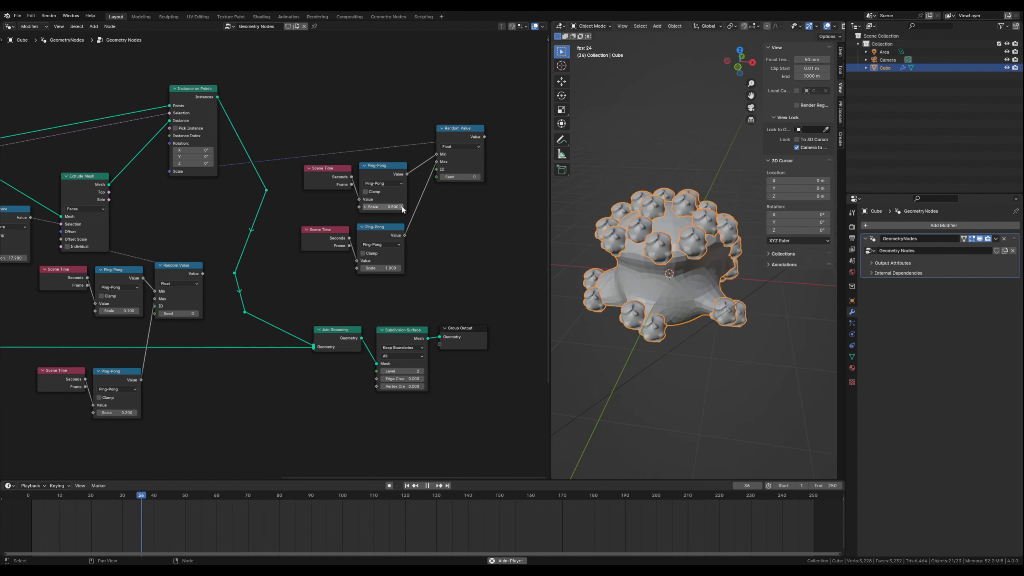
click(402, 207)
click(402, 207)
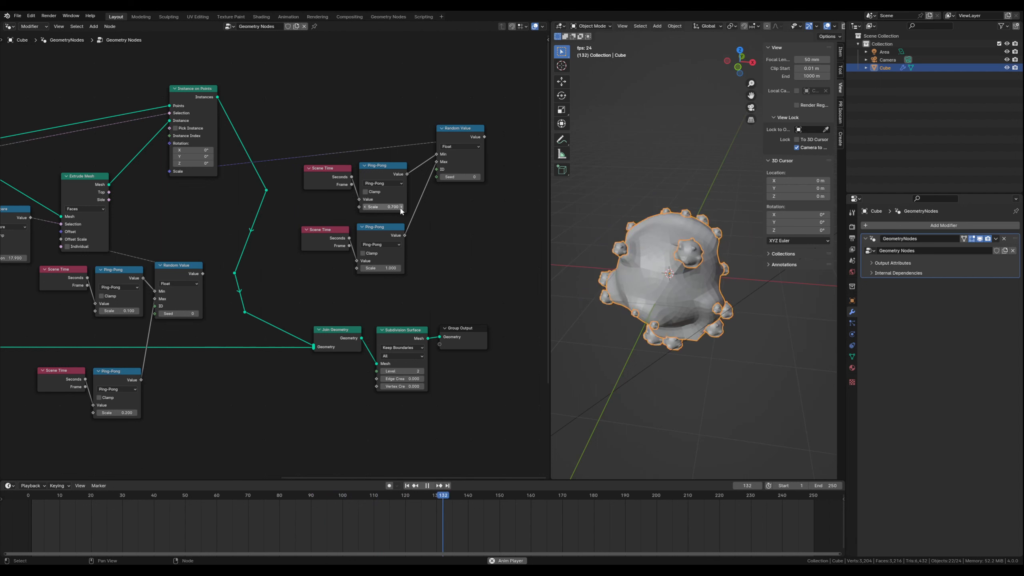
click(428, 486)
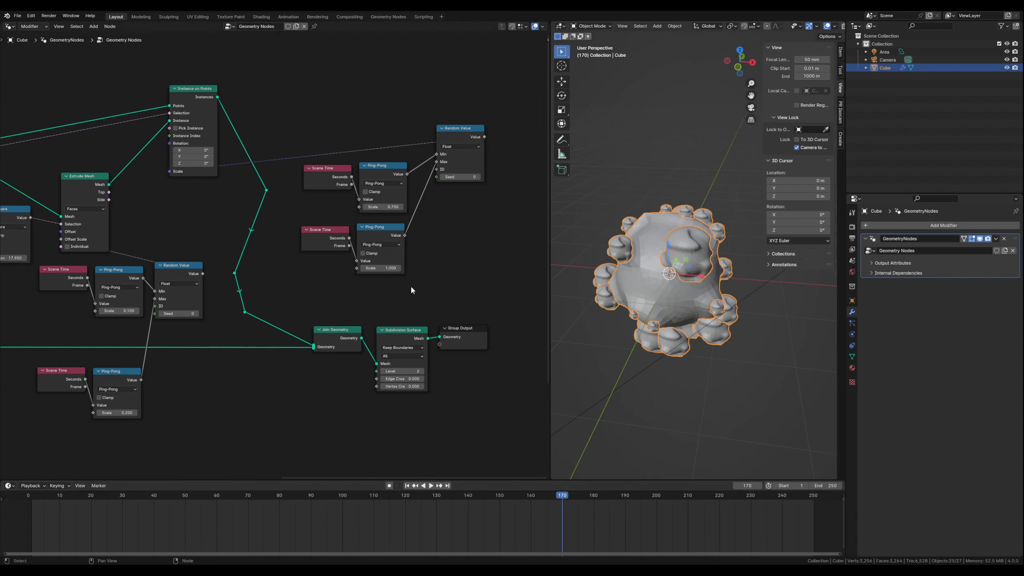
- Duplicate the scale's Random Value, connect the copy to the Rotation of Instance on Points, and place it above the original
middle_drag(407, 285, 417, 350)
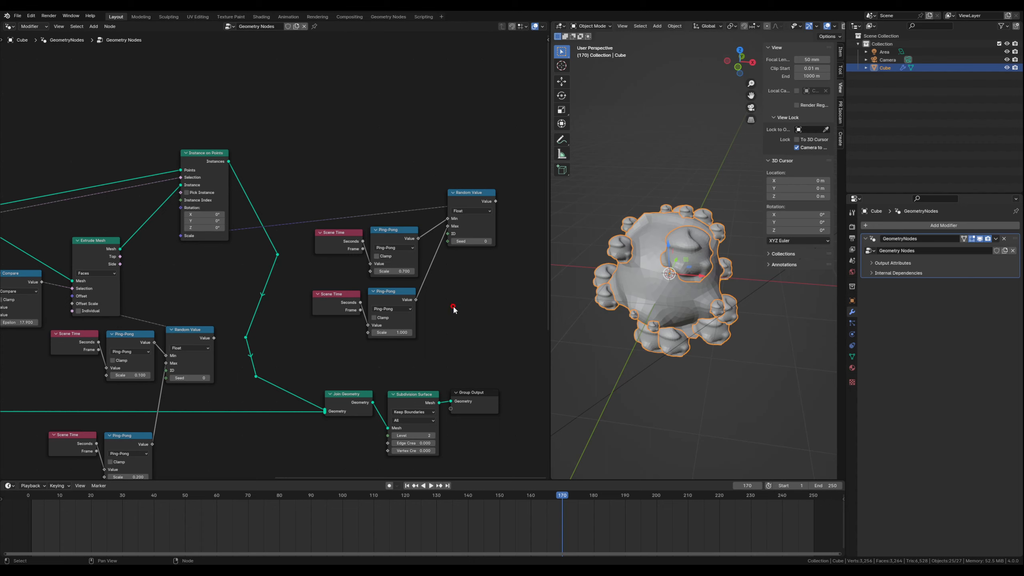
shift+click(473, 199)
key(shift+d)
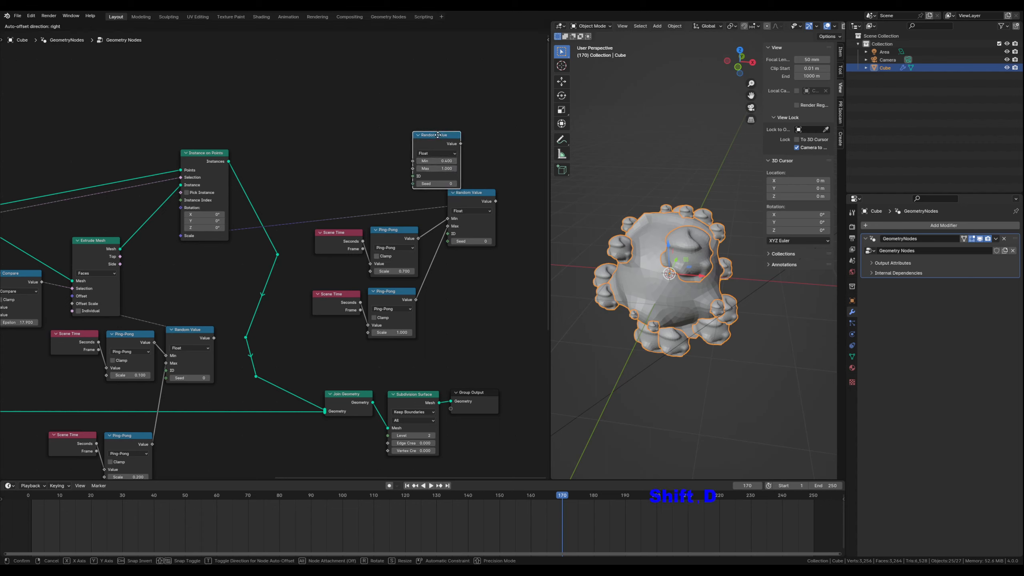
click(442, 135)
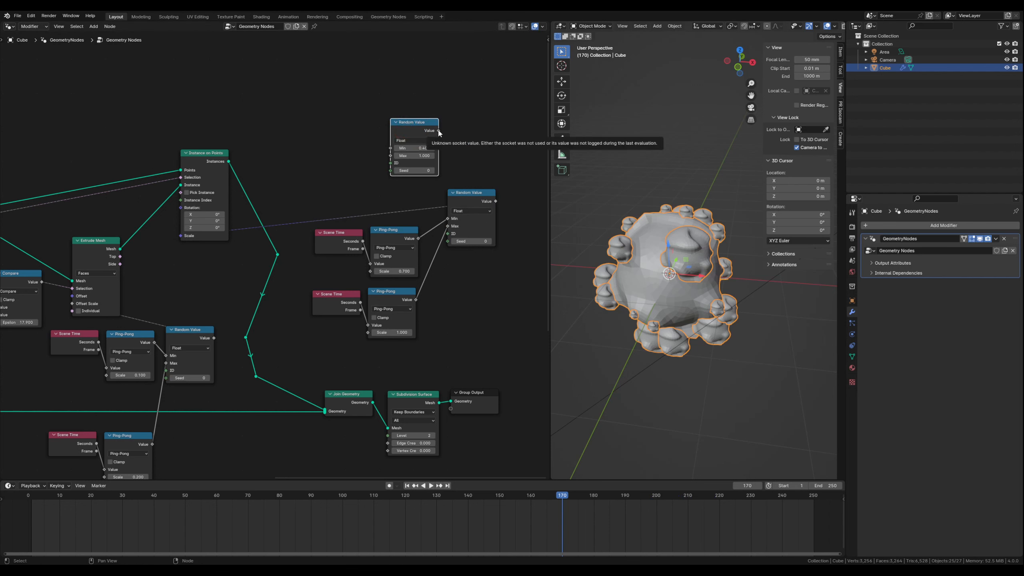
drag(439, 131, 182, 208)
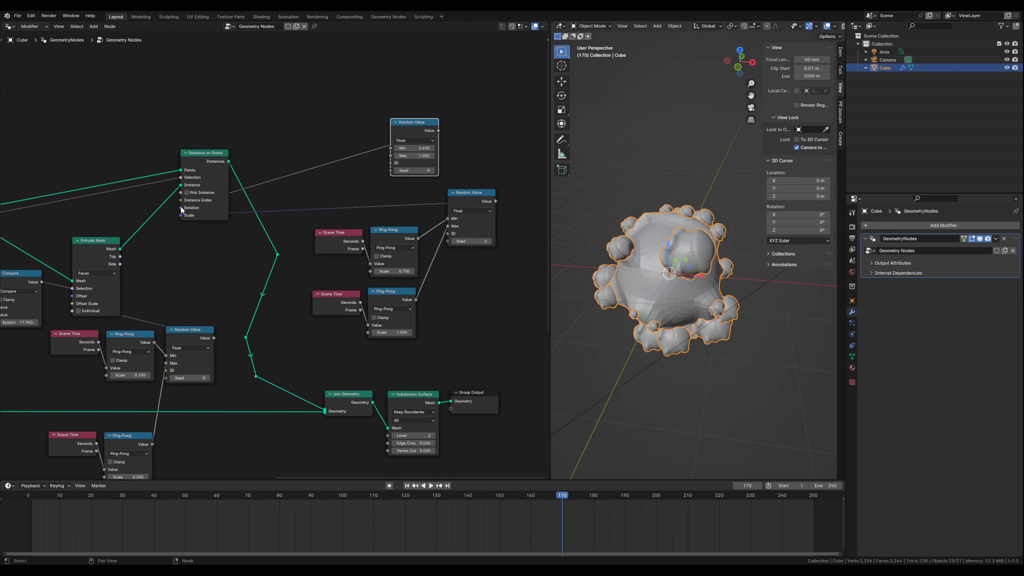
drag(420, 121, 491, 94)
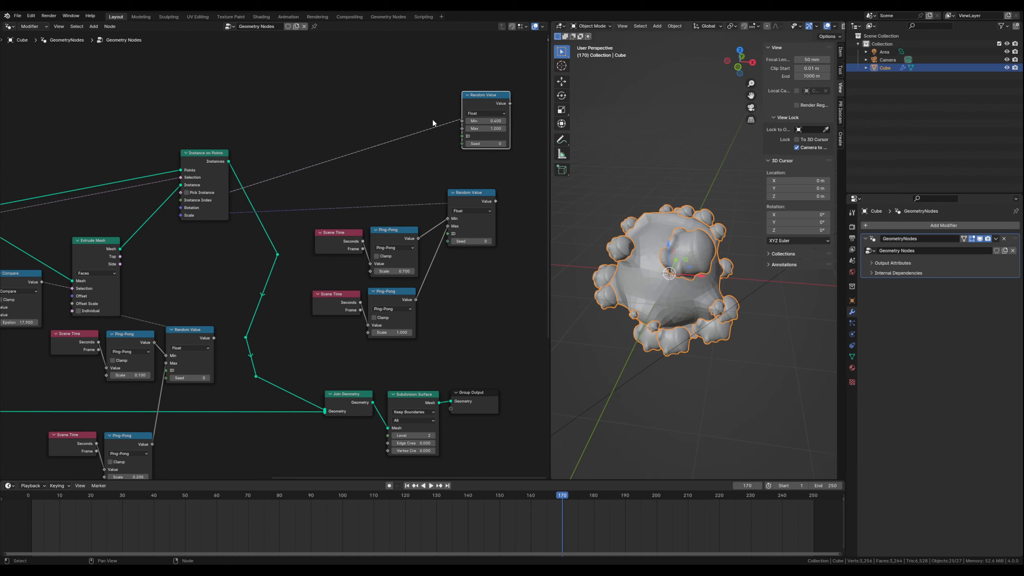
- Duplicate a Scene Time and a Ping-Pong beside the rotation's Random Value and connect Seconds to the Ping-Pong's Value
click(360, 115)
click(340, 232)
key(shift+d)
click(345, 107)
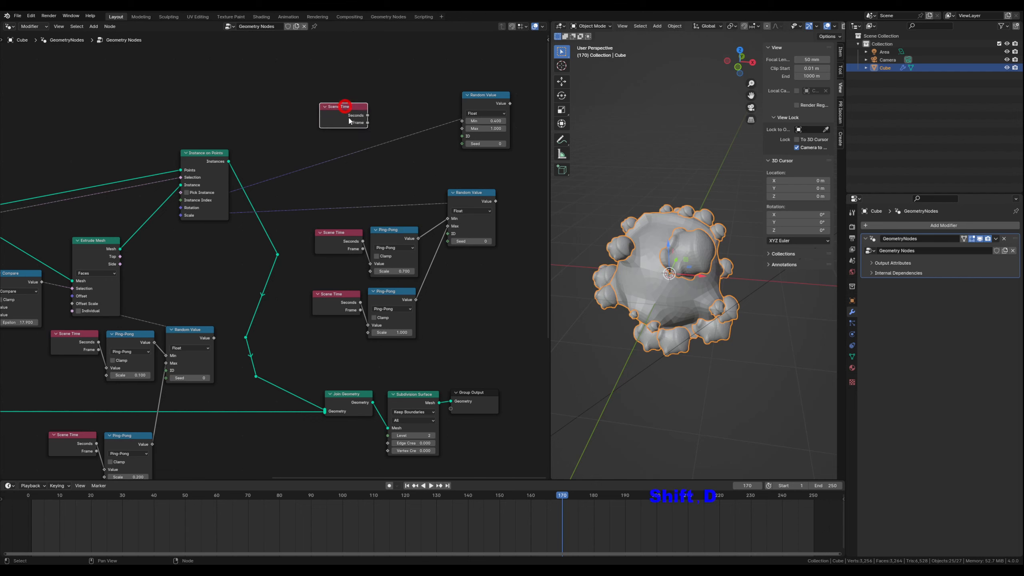
click(392, 230)
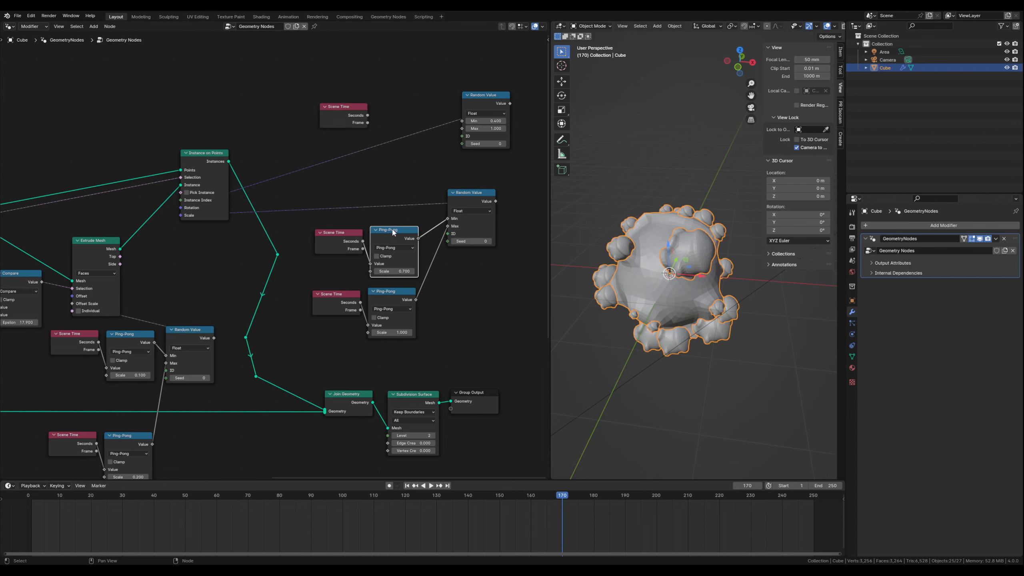
key(shift+d)
click(393, 77)
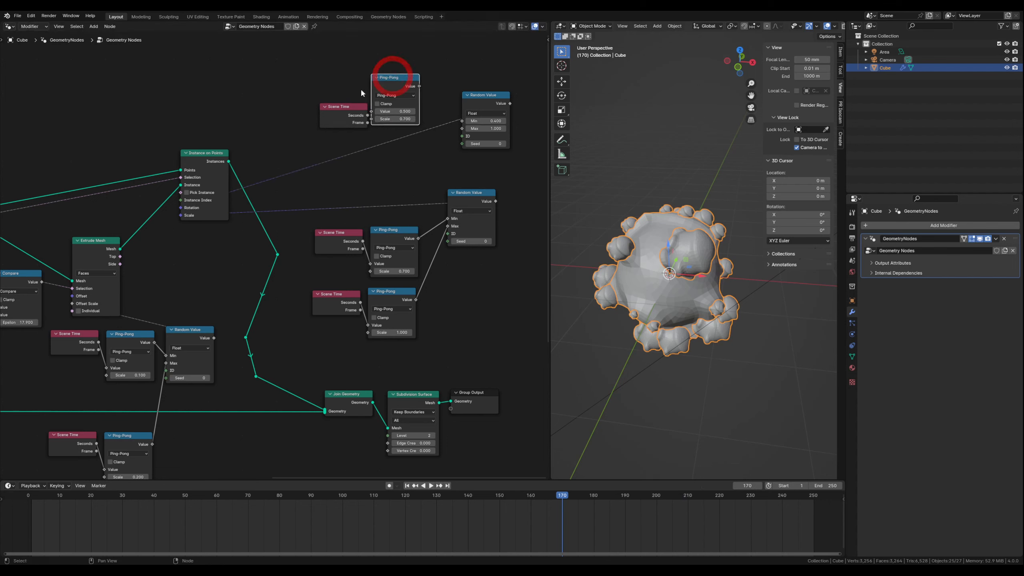
drag(339, 107, 372, 111)
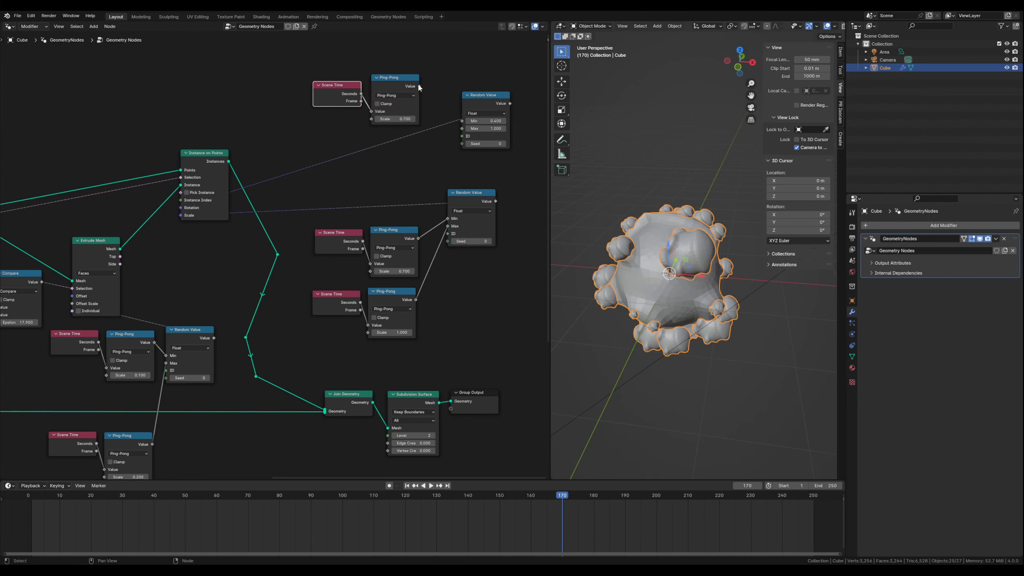
- Connect the new Ping-Pong to the Min of the rotation's Random Value and set its Max to 2.1
drag(419, 86, 430, 93)
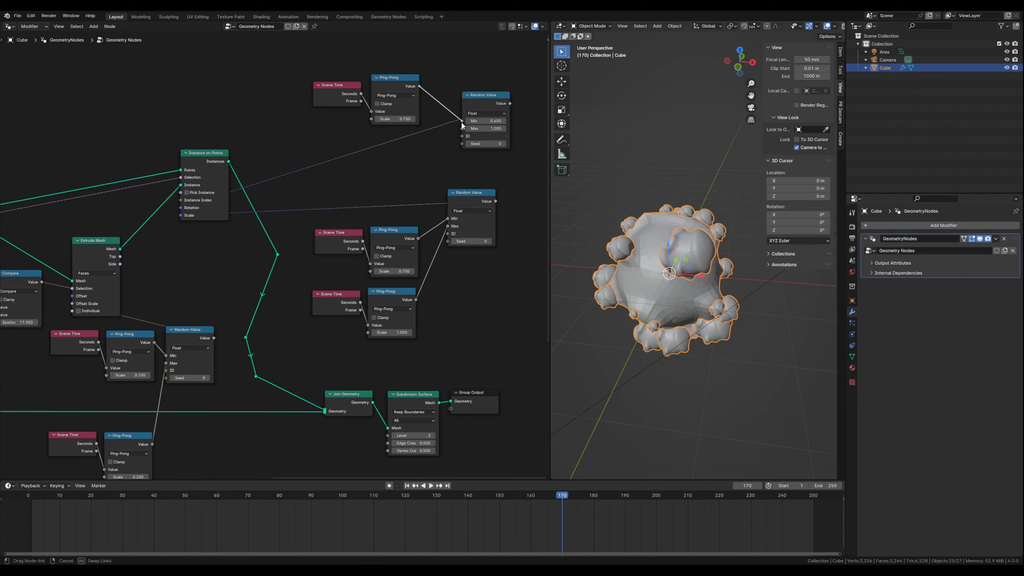
drag(462, 122, 462, 123)
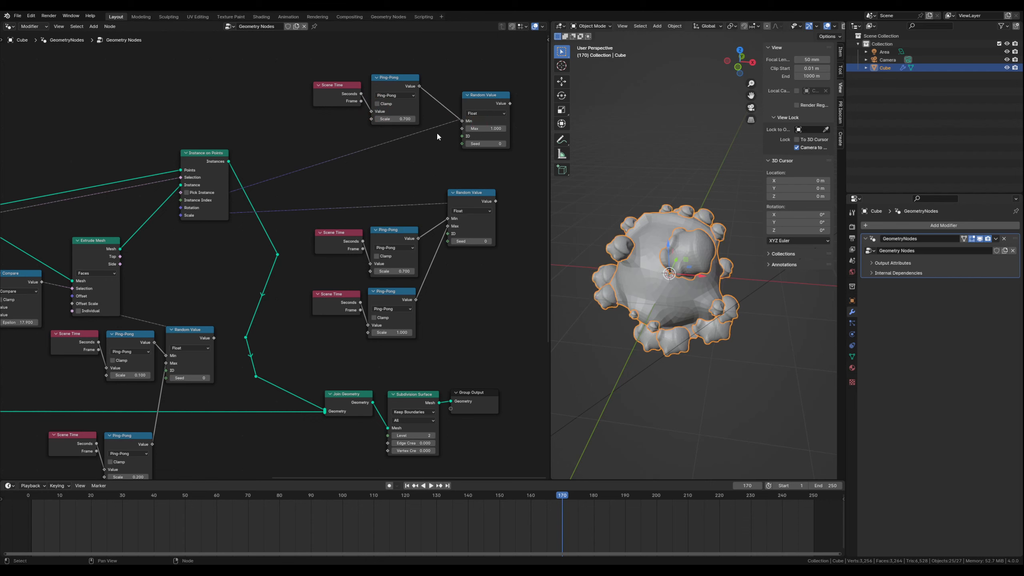
drag(479, 128, 512, 128)
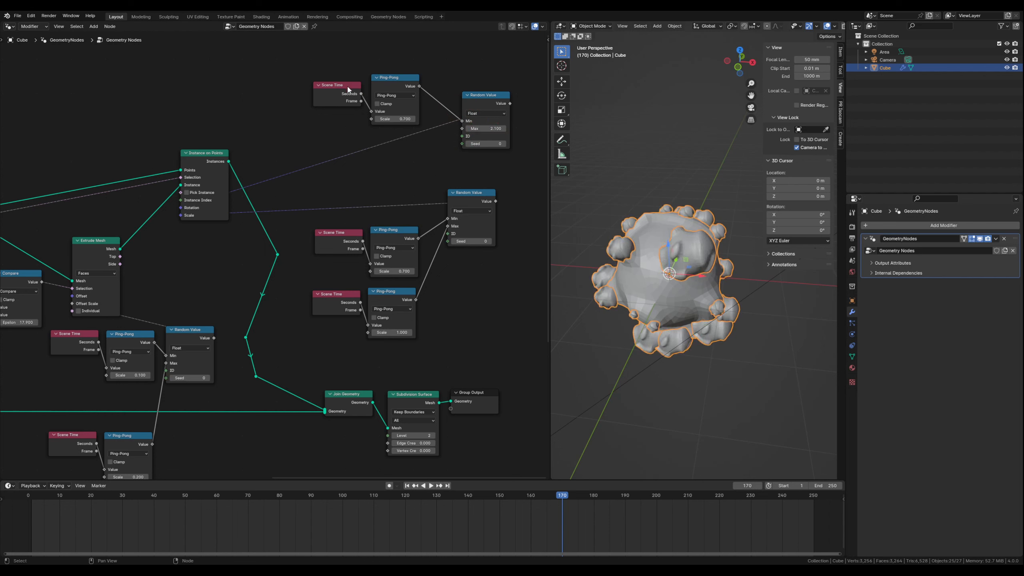
- Align the rotation's Scene Time with its Ping-Pong and duplicate the pair, placing the copy directly below
drag(349, 86, 353, 79)
click(390, 78)
click(360, 79)
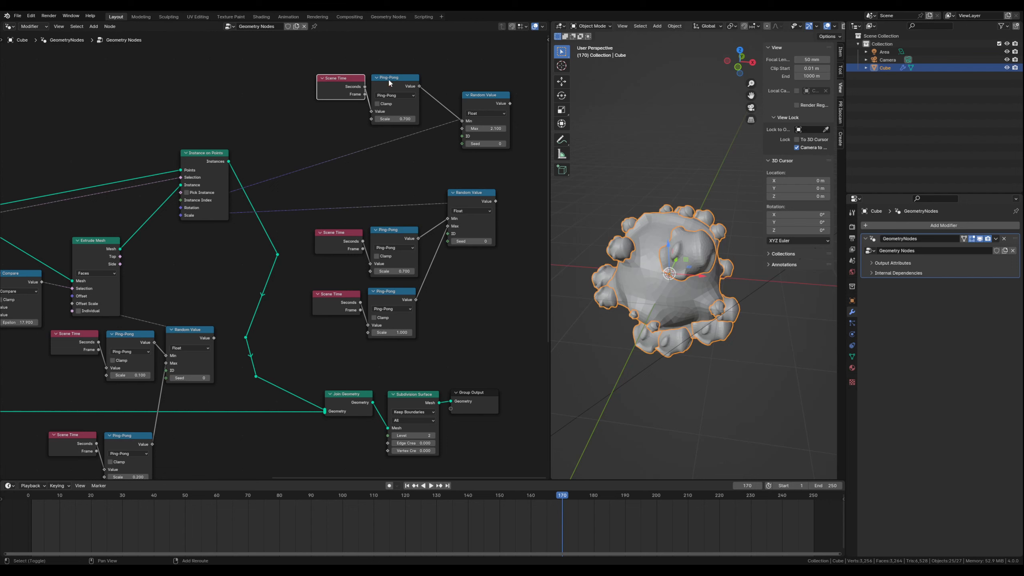
shift+click(389, 81)
key(shift+d)
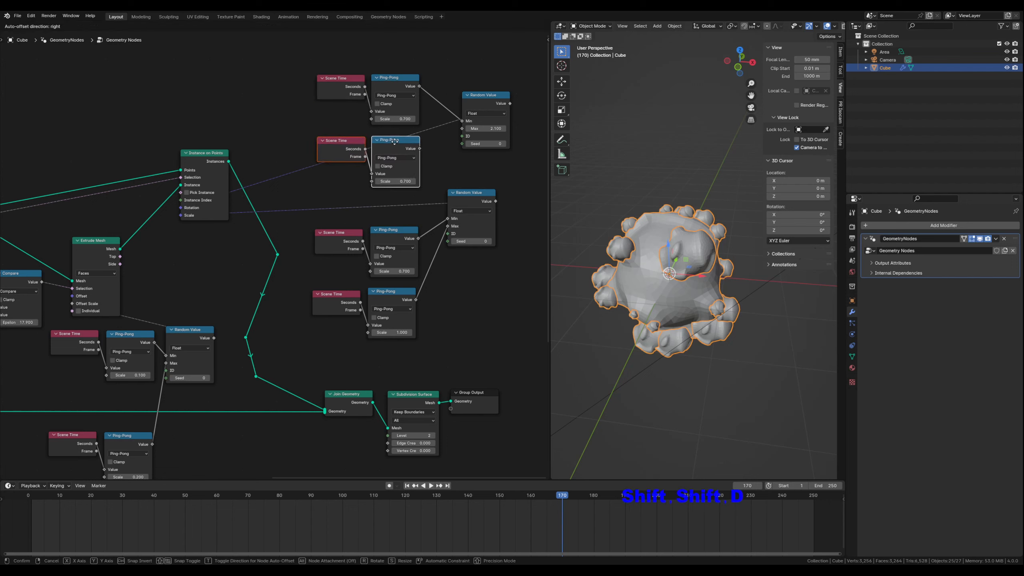
click(397, 137)
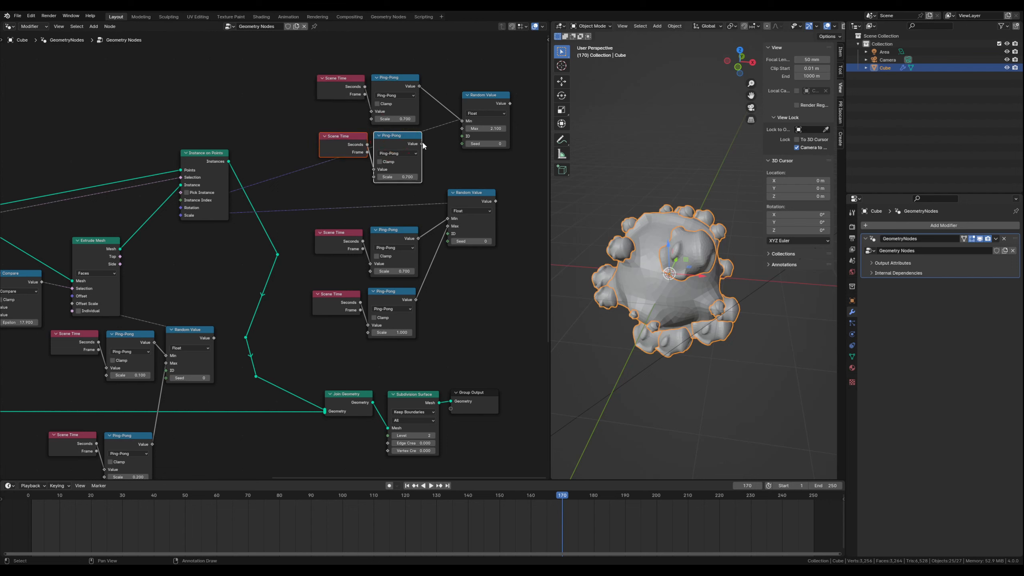
- Connect the copied Ping-Pong to the Max of the rotation's Random Value, set its Scale to 4, and play the animation
drag(422, 143, 462, 130)
mouse_move(404, 177)
mouse_down()
mouse_move(434, 177)
mouse_move(411, 180)
mouse_up()
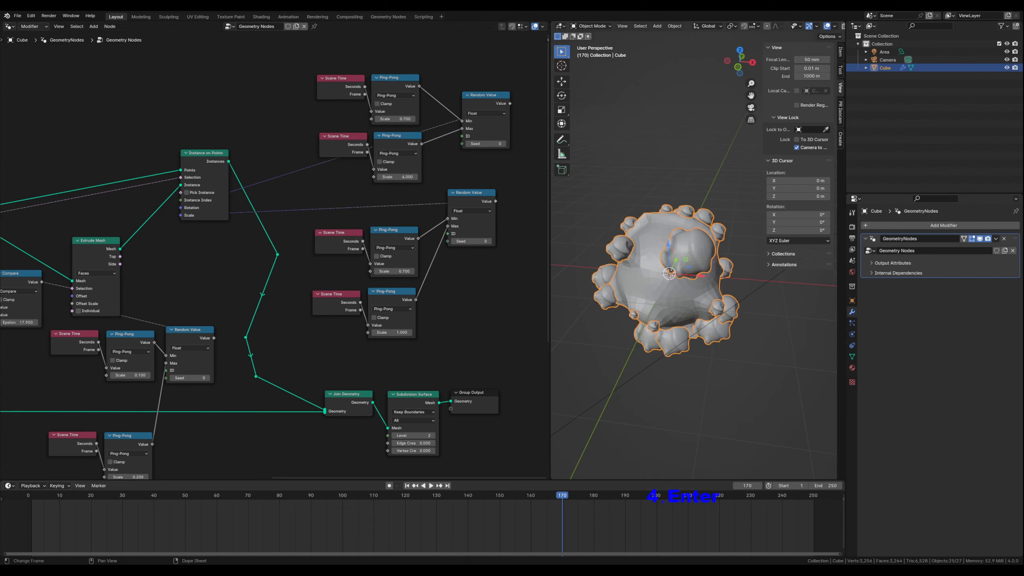
click(430, 486)
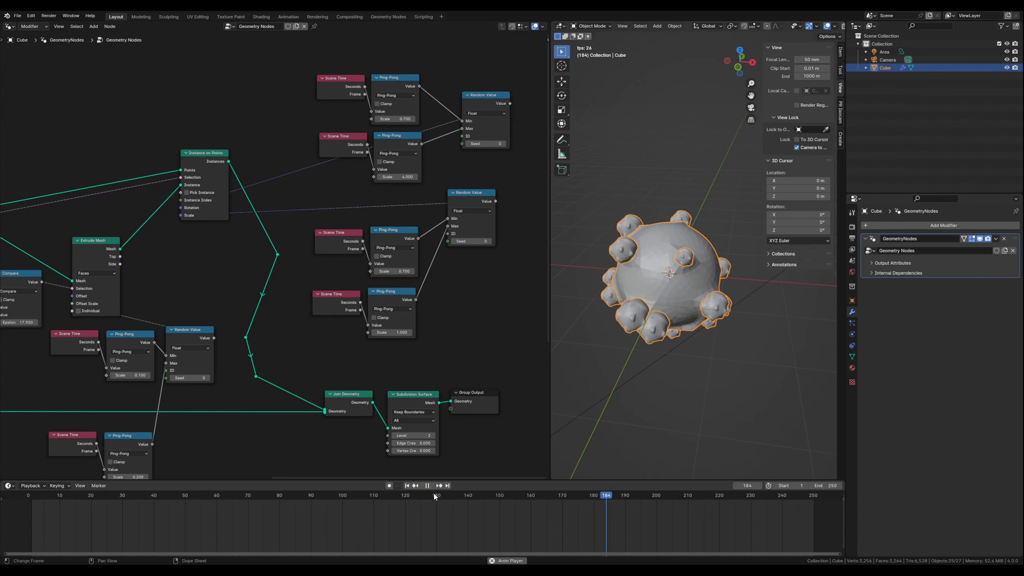
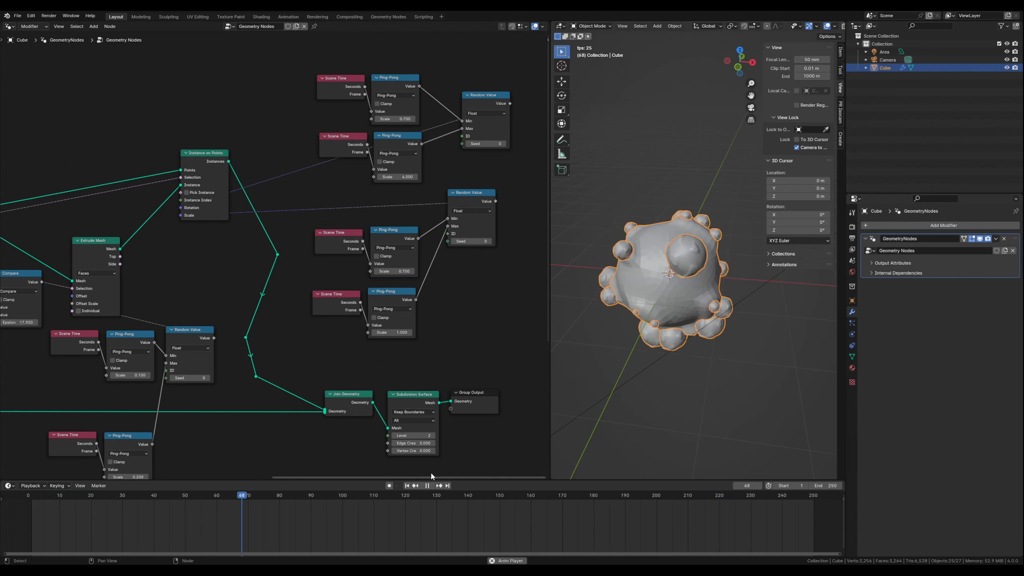
- Stop the playback and insert a Transform Geometry node between the Ico Sphere and the first Extrude Mesh
click(427, 485)
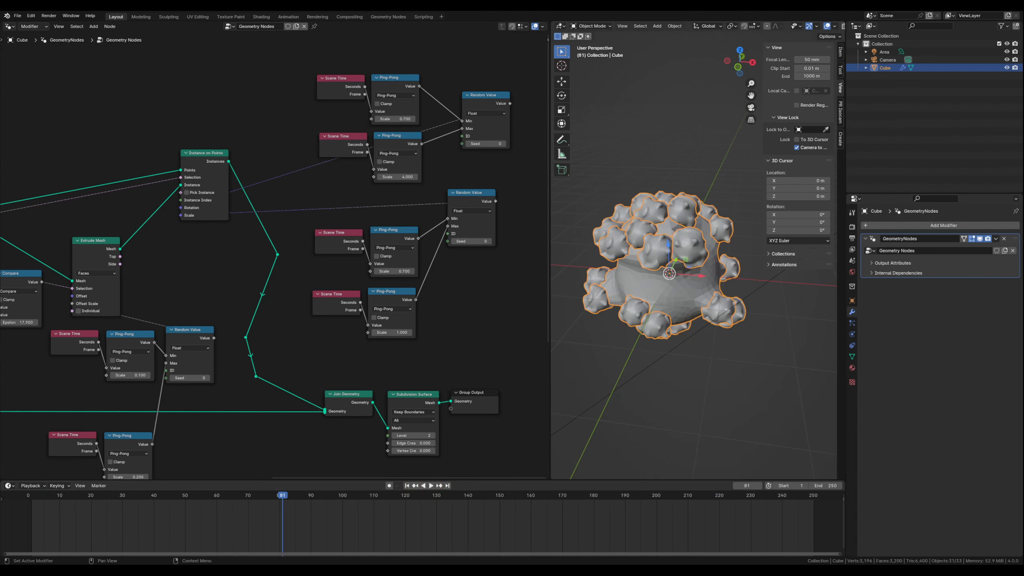
middle_drag(187, 371, 256, 242)
drag(276, 191, 186, 141)
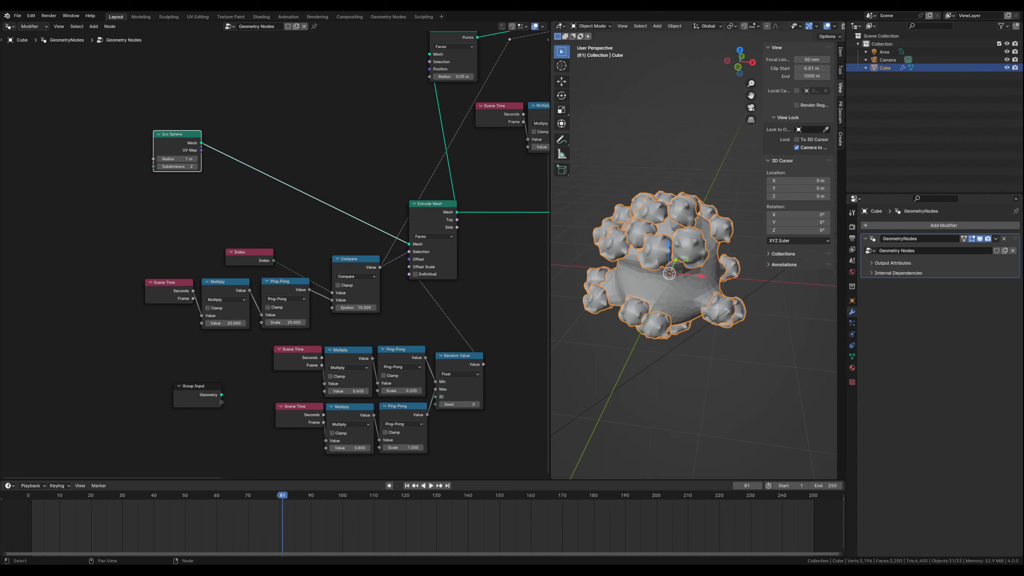
drag(187, 141, 178, 104)
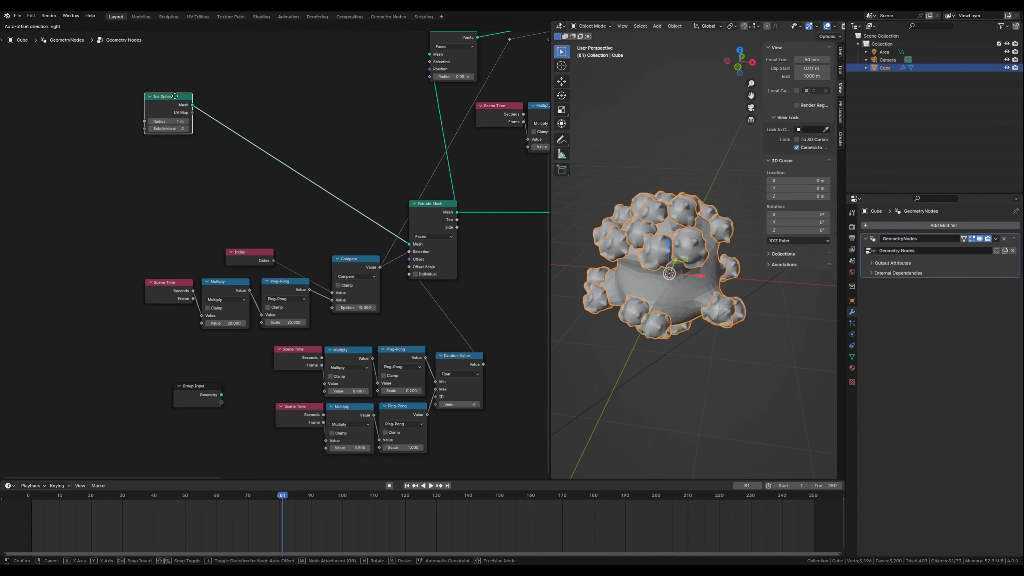
click(205, 172)
key(shift+a)
text(tran)
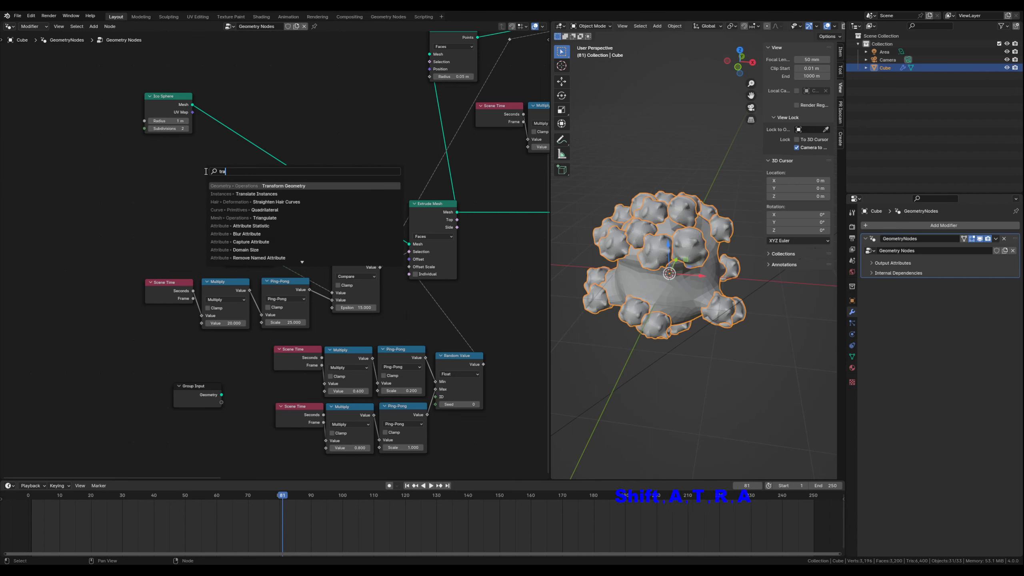
click(268, 186)
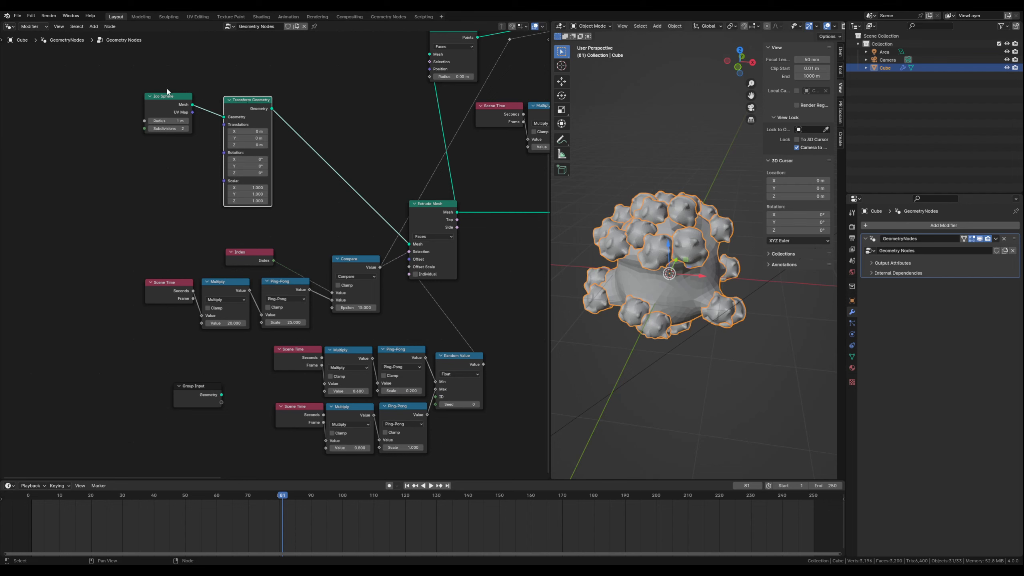
click(245, 92)
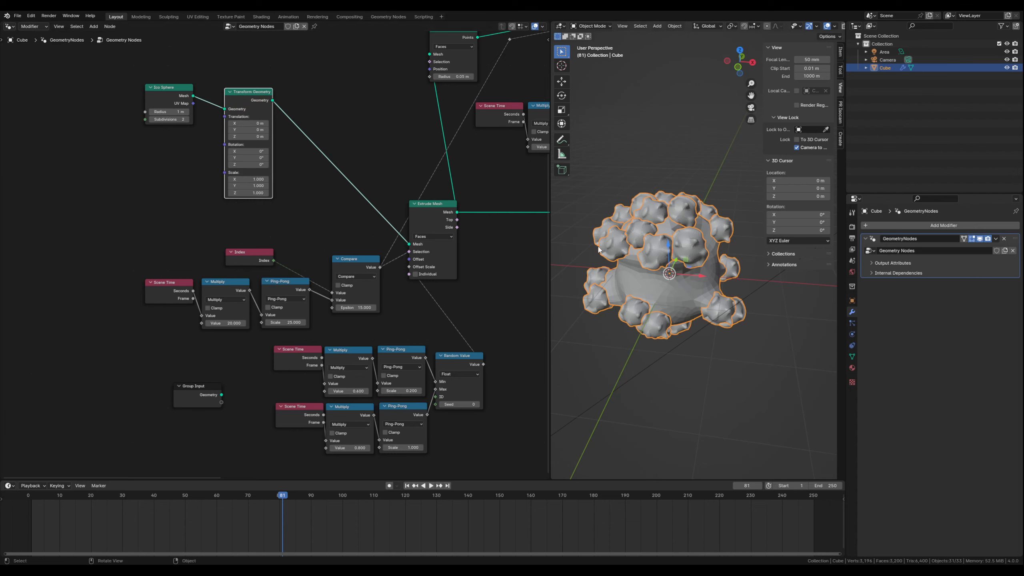
- Duplicate the Scene Time node and place the copy below the Ico Sphere, beside the Transform Geometry node
click(142, 180)
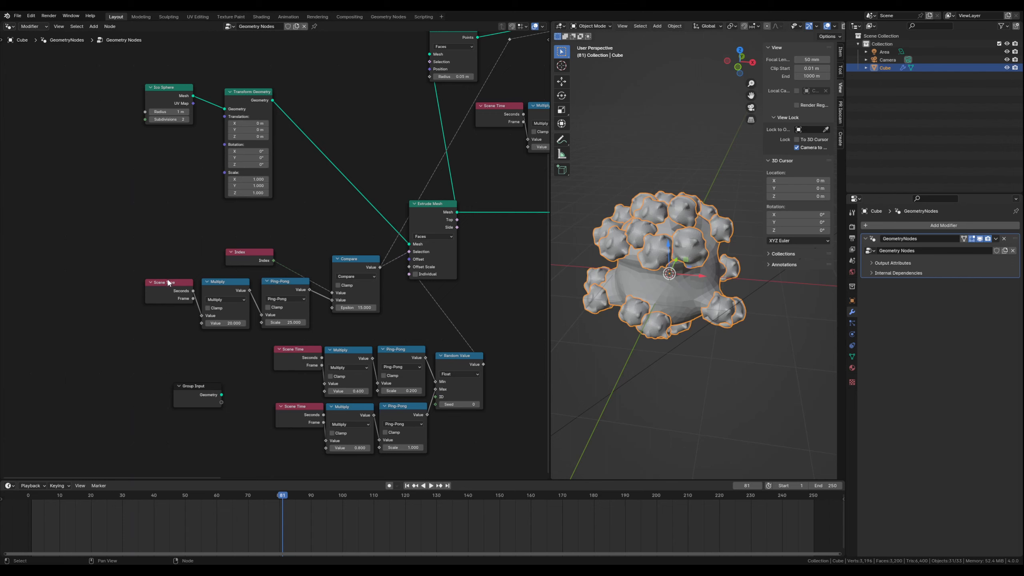
key(shift+d)
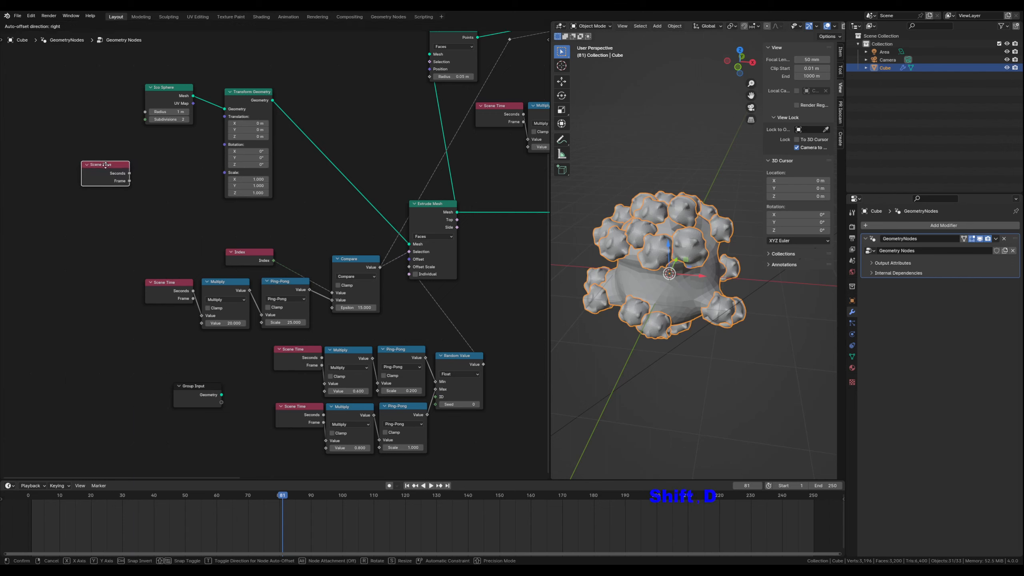
click(106, 168)
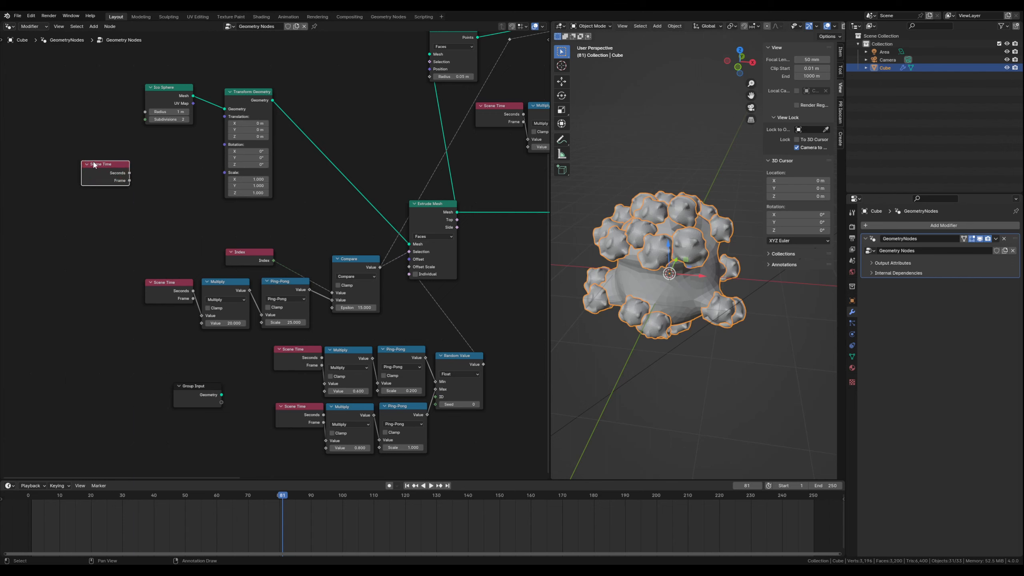
key(g)
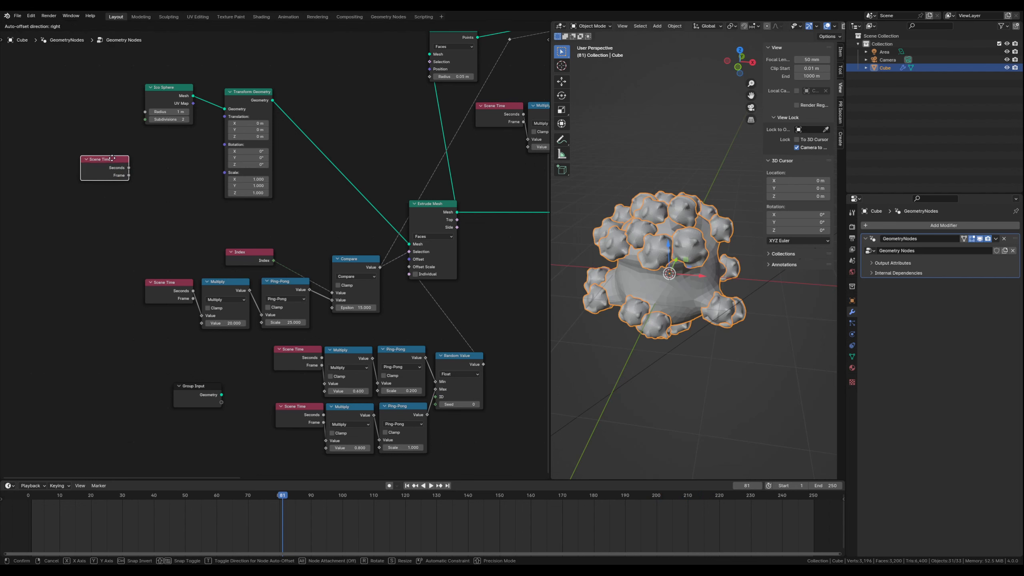
click(110, 155)
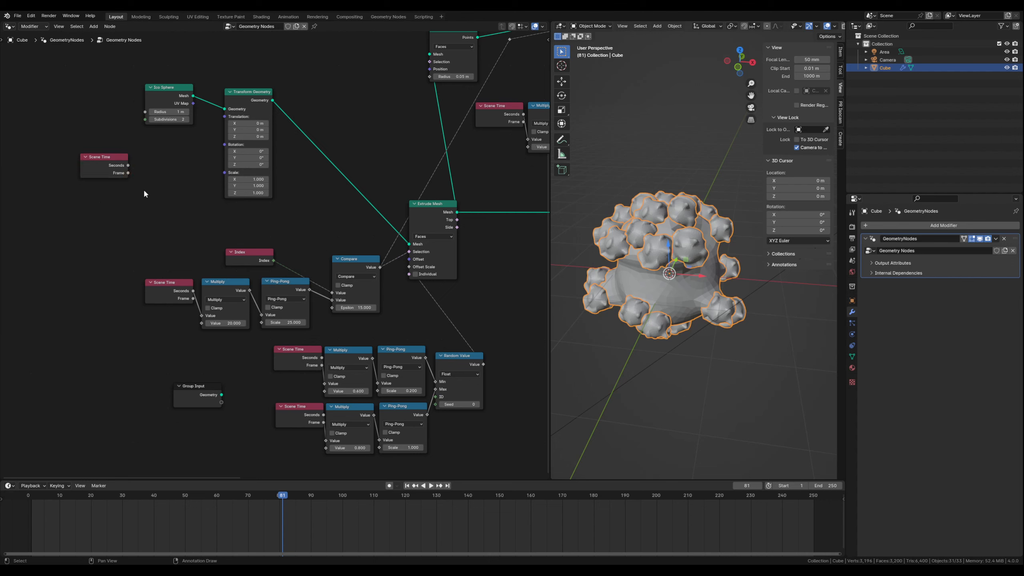
- Add a Math node beside the new Scene Time and connect Seconds to its first Value
key(shift+a)
text(math)
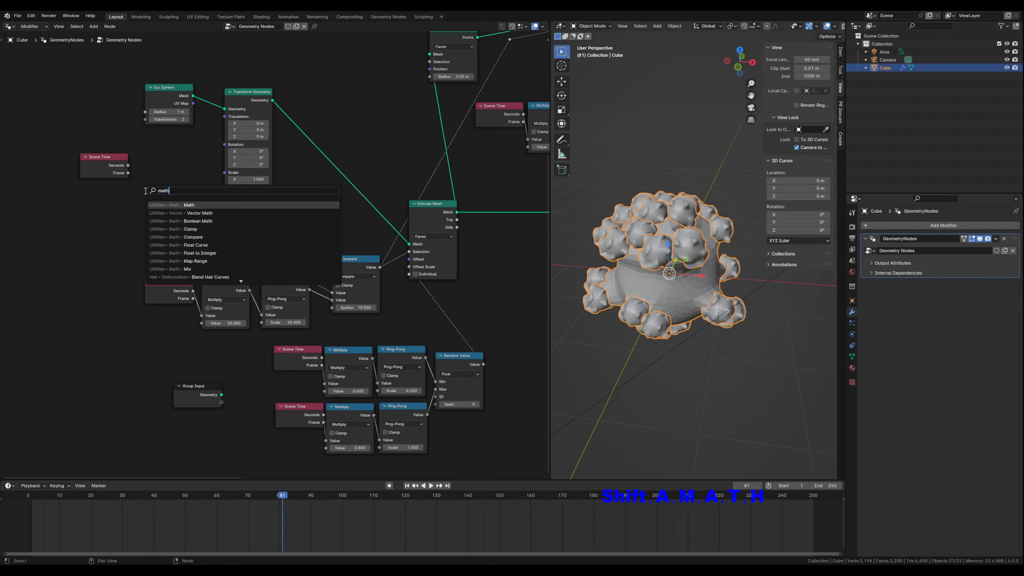
key(Return)
click(145, 157)
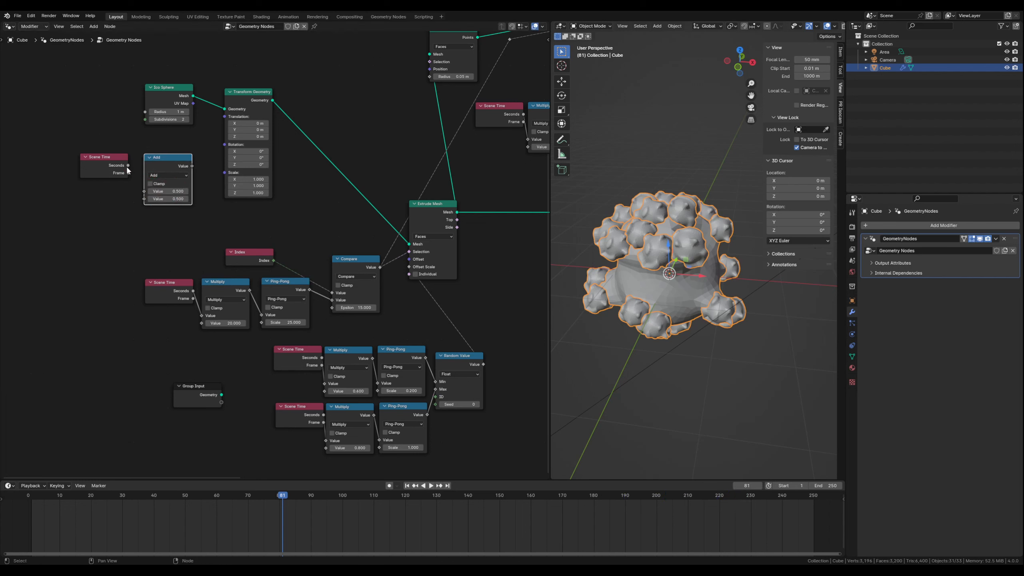
drag(127, 168, 144, 191)
- Set the new Math node to Multiply, connect its Value to the Transform Geometry's Rotation, and tidy both nodes closer to it
click(158, 176)
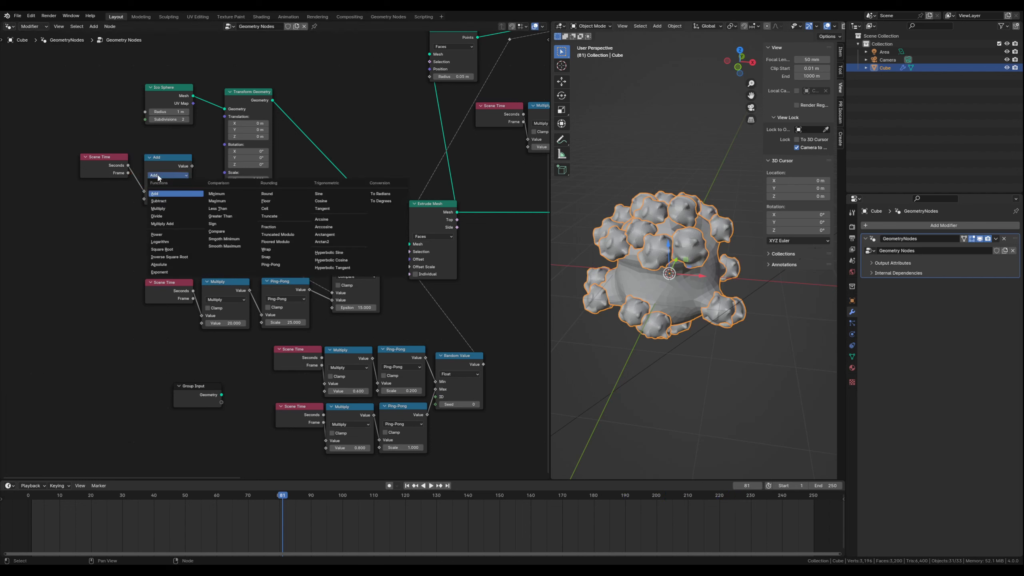
click(167, 207)
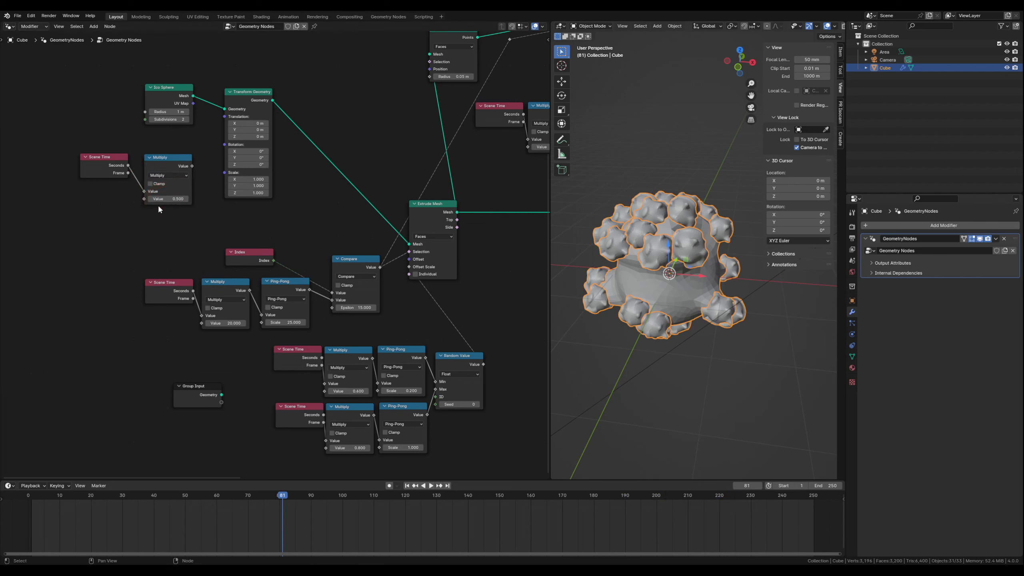
mouse_move(192, 166)
mouse_down()
mouse_move(224, 145)
mouse_move(186, 147)
mouse_up()
drag(111, 157, 131, 147)
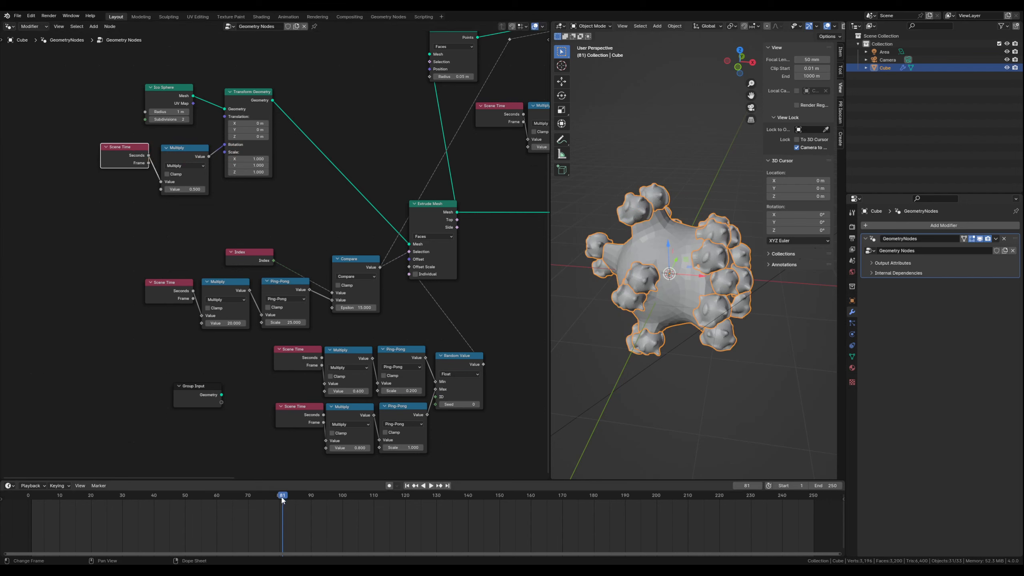
- Play the animation and examine the rotating shape from another angle, then stop the playback
key(space)
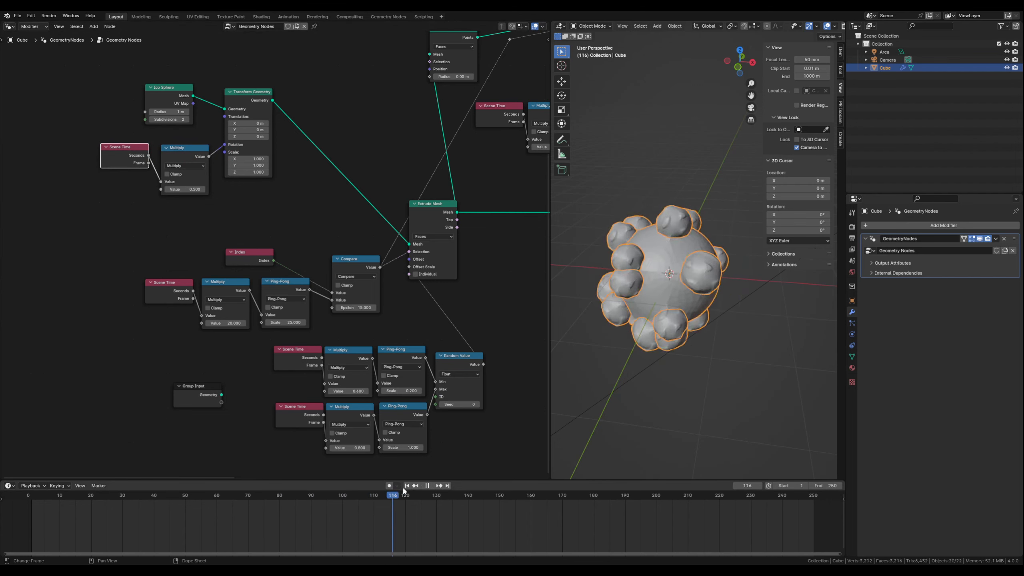
drag(429, 492, 419, 496)
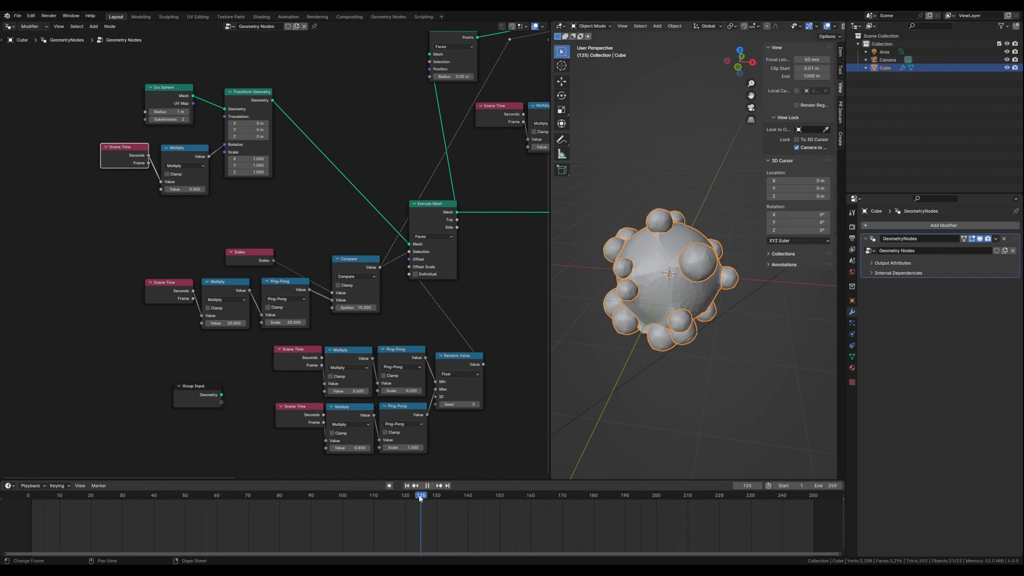
click(430, 486)
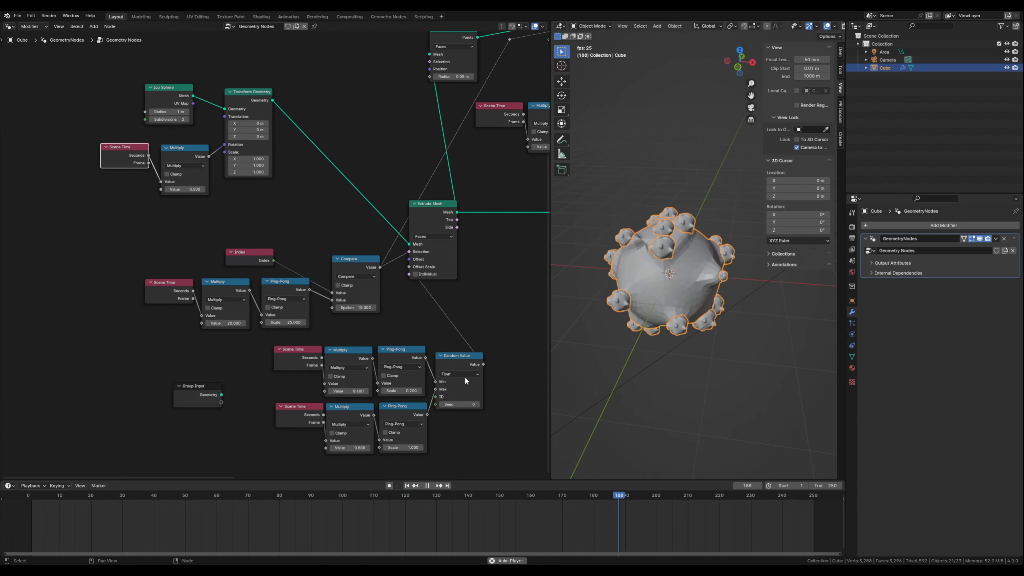
click(424, 486)
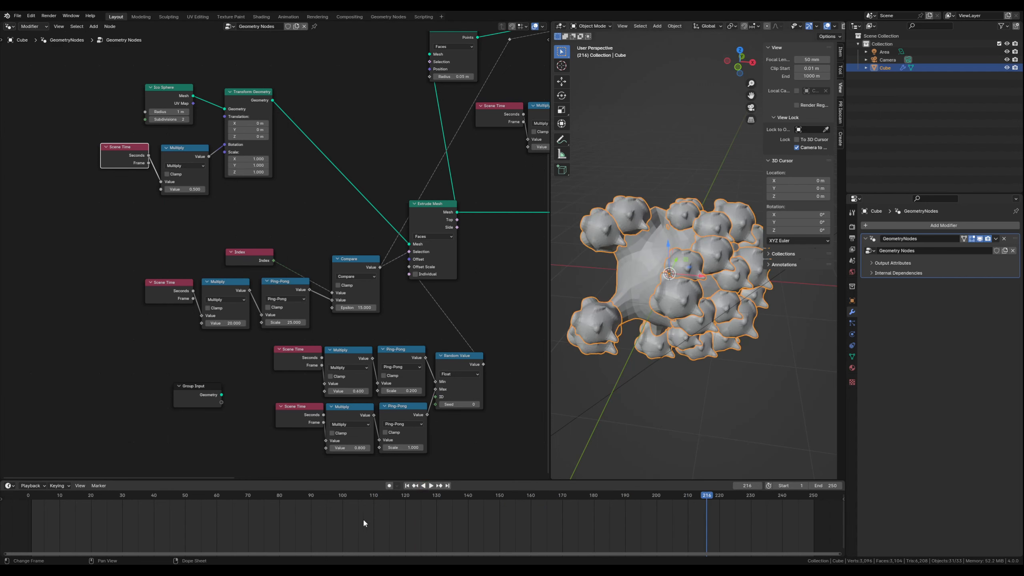
click(431, 486)
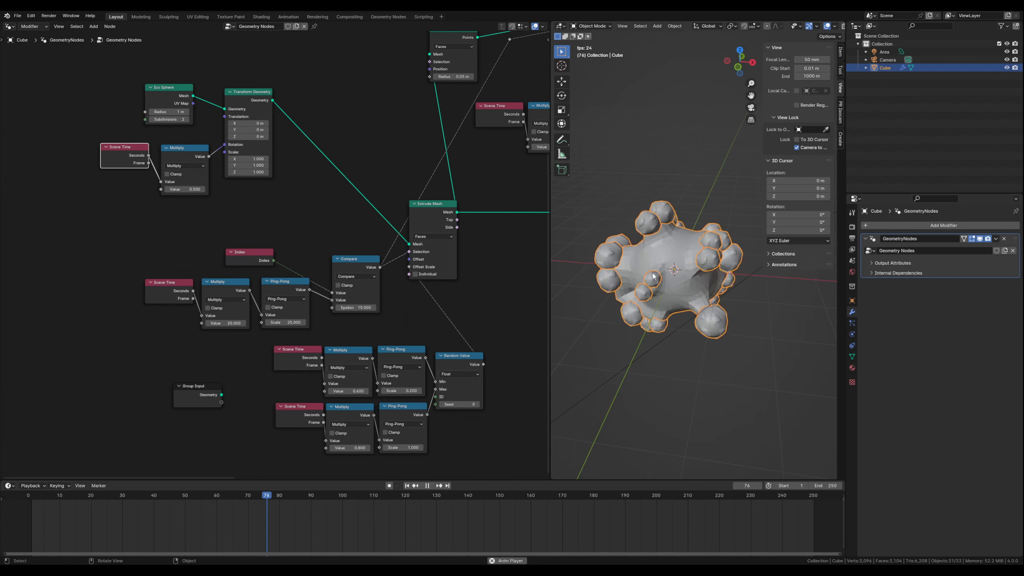
middle_drag(652, 298, 609, 273)
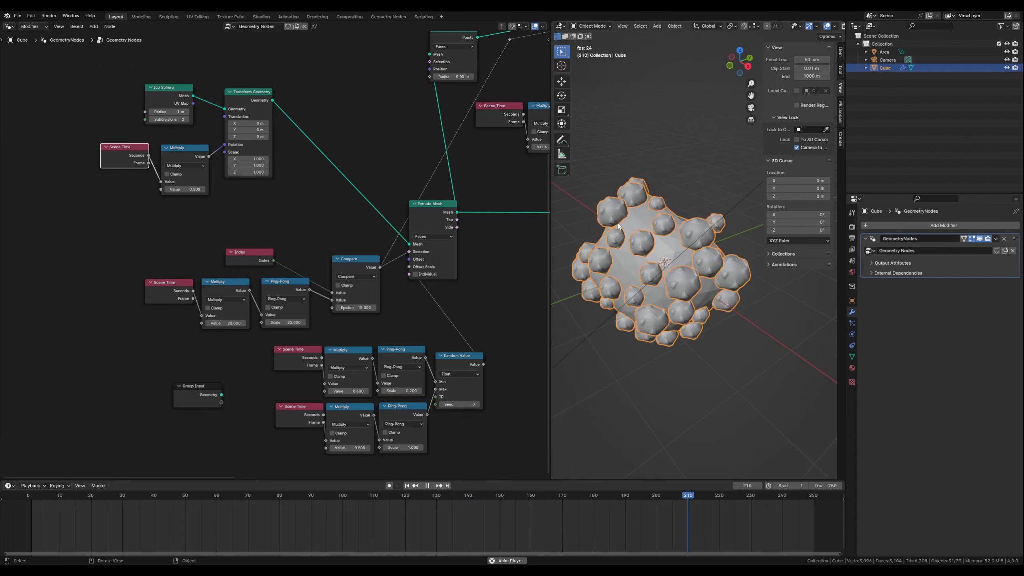
click(427, 486)
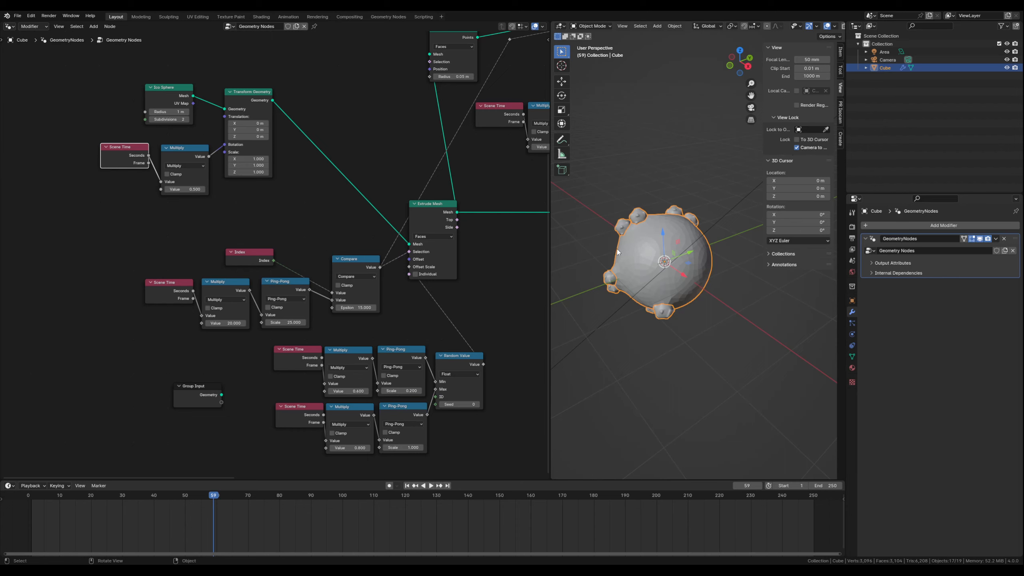
- Create a new material with a black Base Color for the cube and show the widened 3D viewport in rendered shading
click(852, 367)
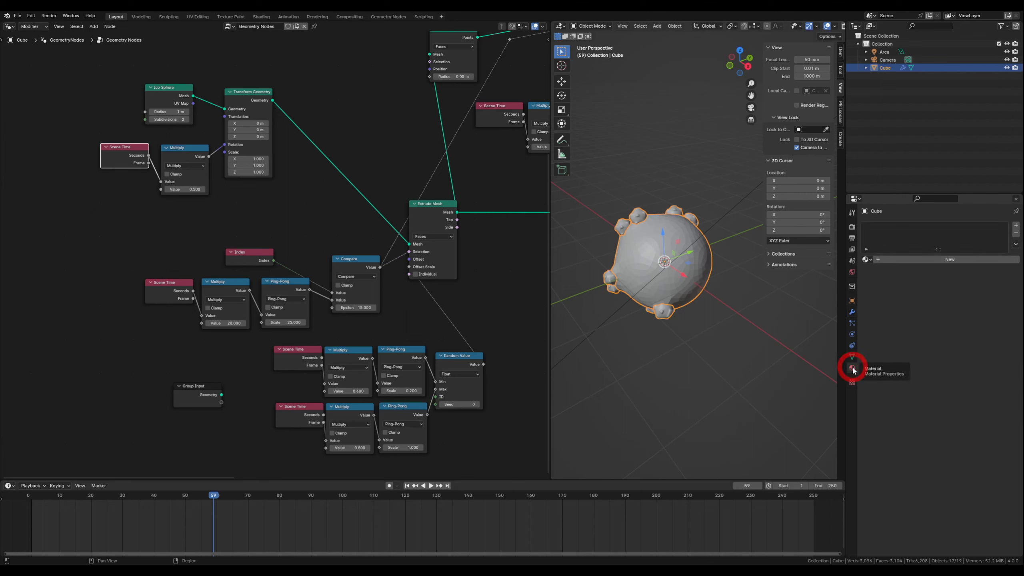
click(895, 258)
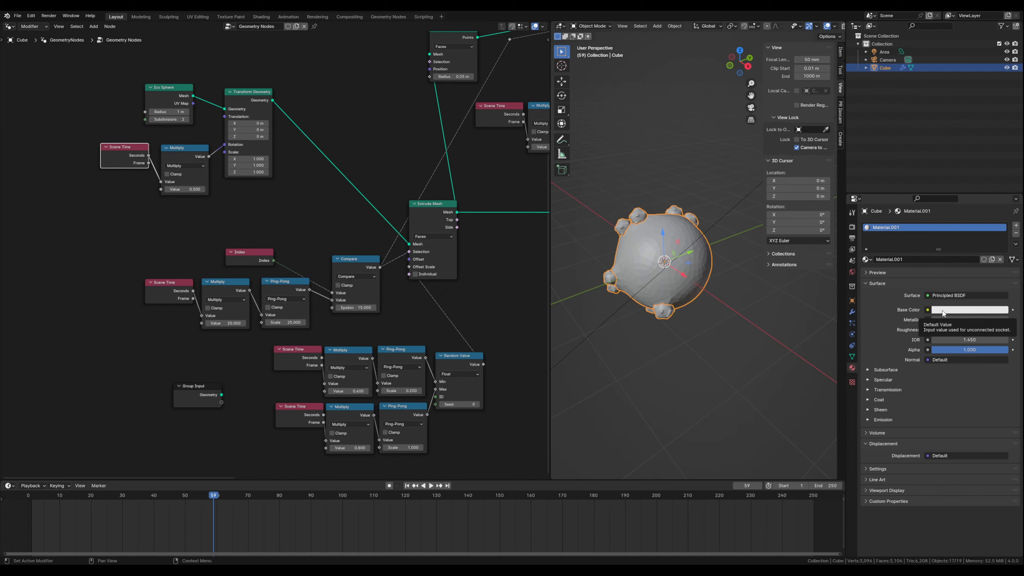
click(942, 309)
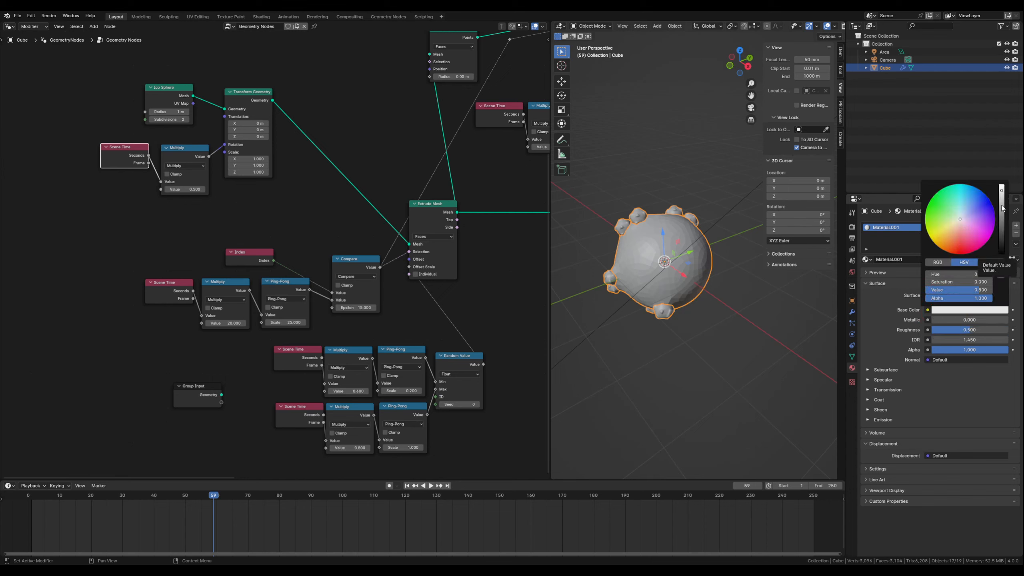
drag(1003, 208, 1002, 253)
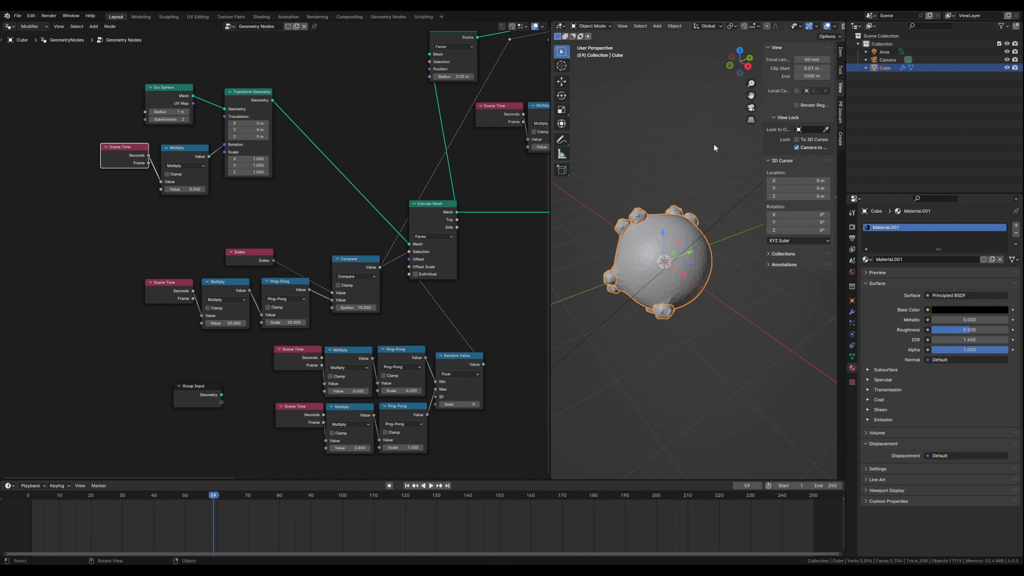
drag(549, 211, 508, 212)
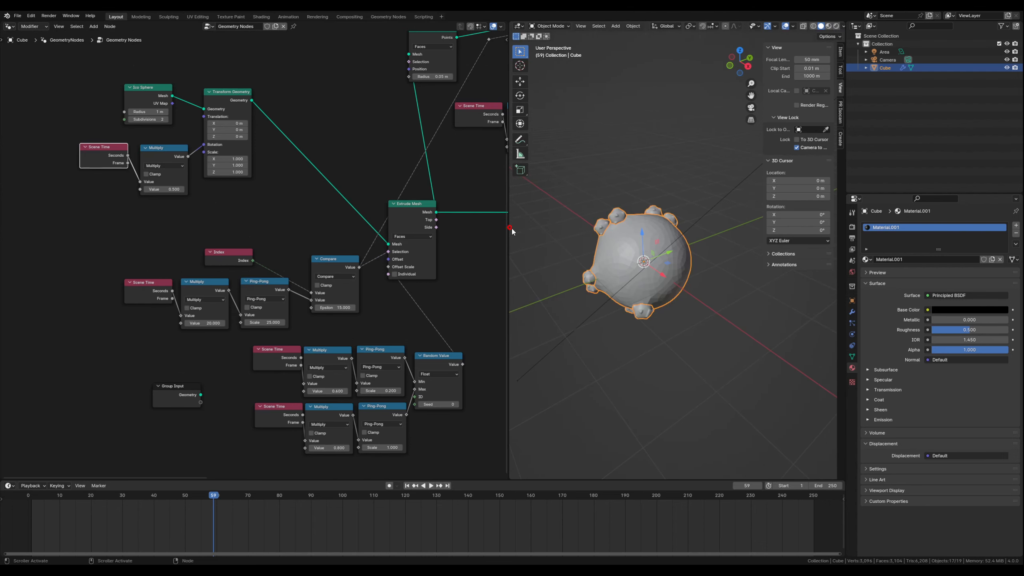
click(837, 26)
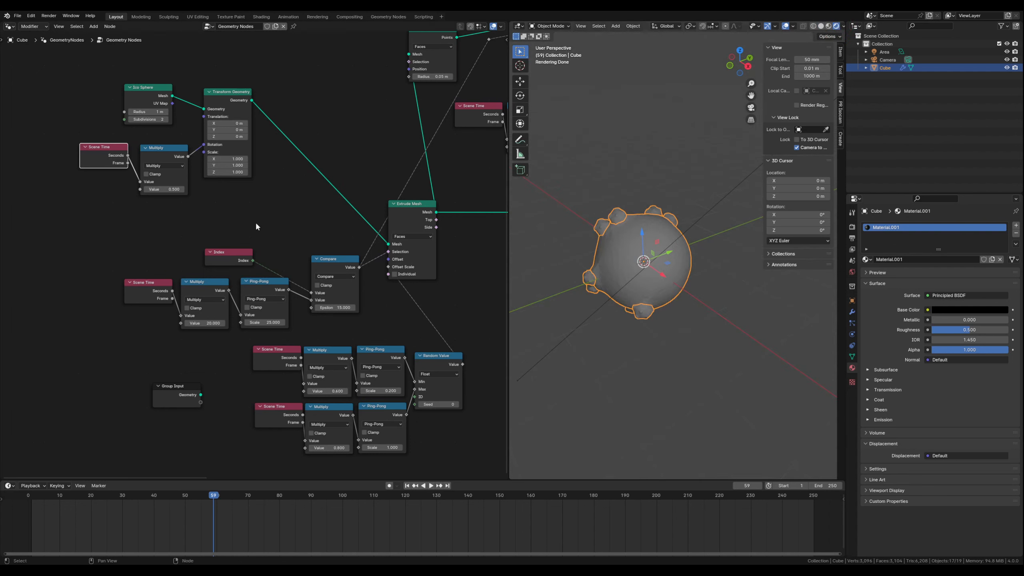
- Insert a Set Material node between the Transform Geometry and the Extrude Mesh
click(278, 194)
key(shift+a)
text(set)
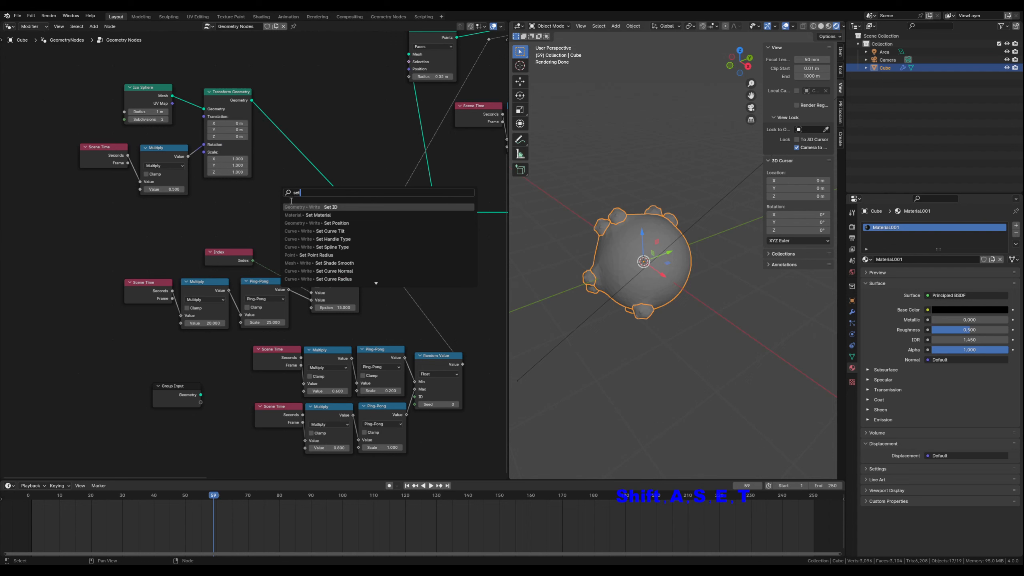
click(318, 215)
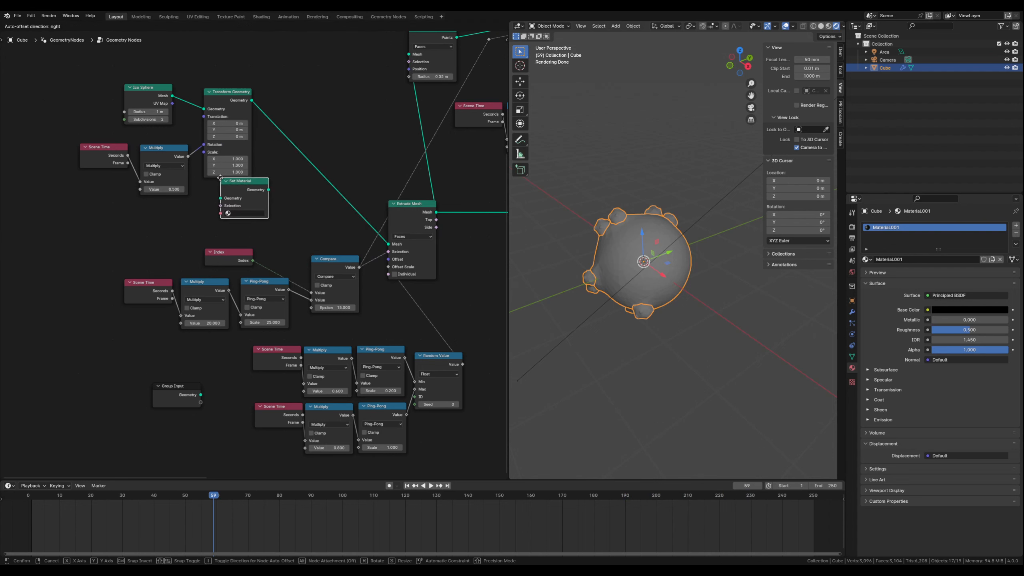
click(280, 168)
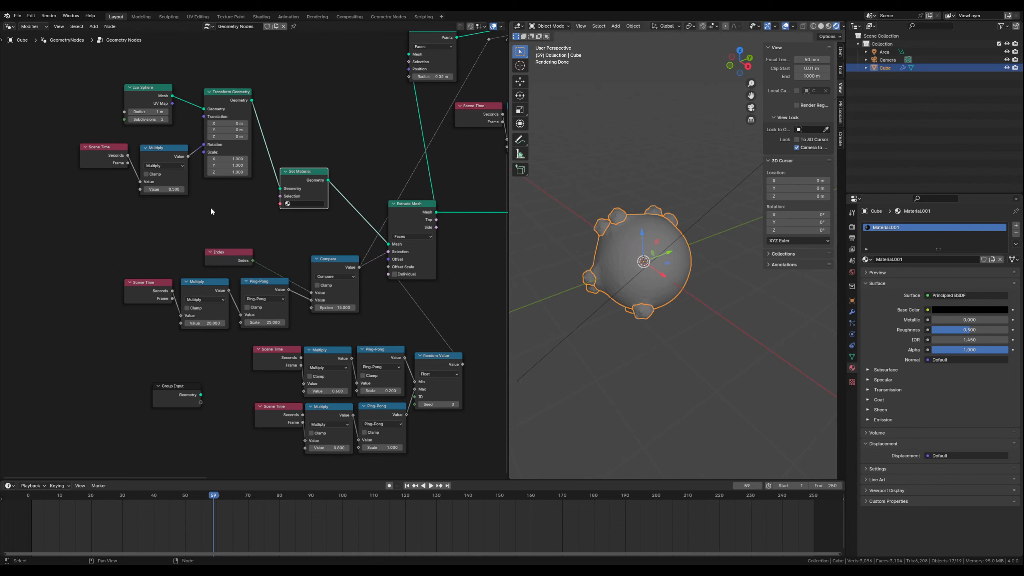
- Assign Material.001 to the Set Material node and move the node slightly closer to the link's upper part
click(301, 204)
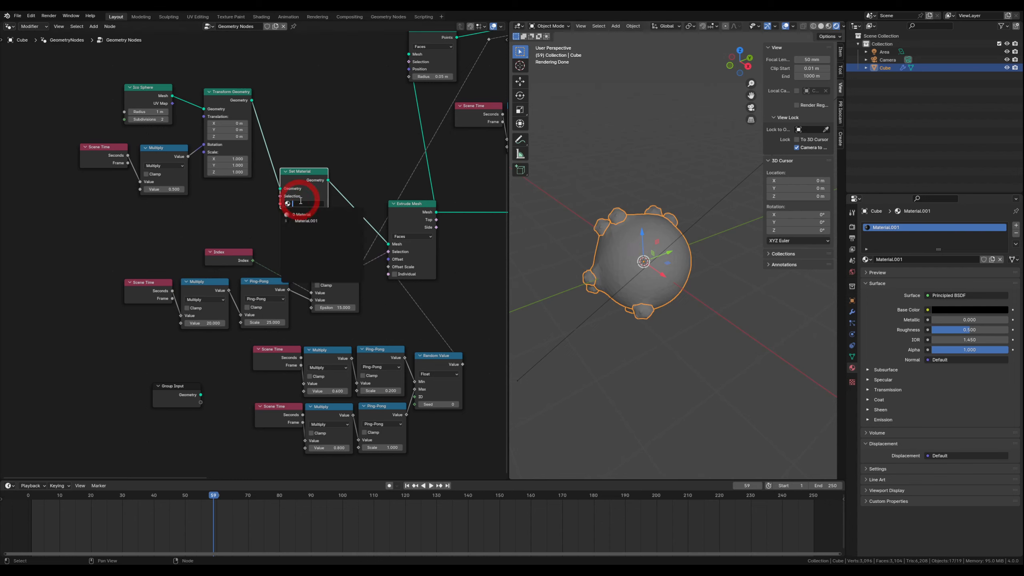
click(306, 221)
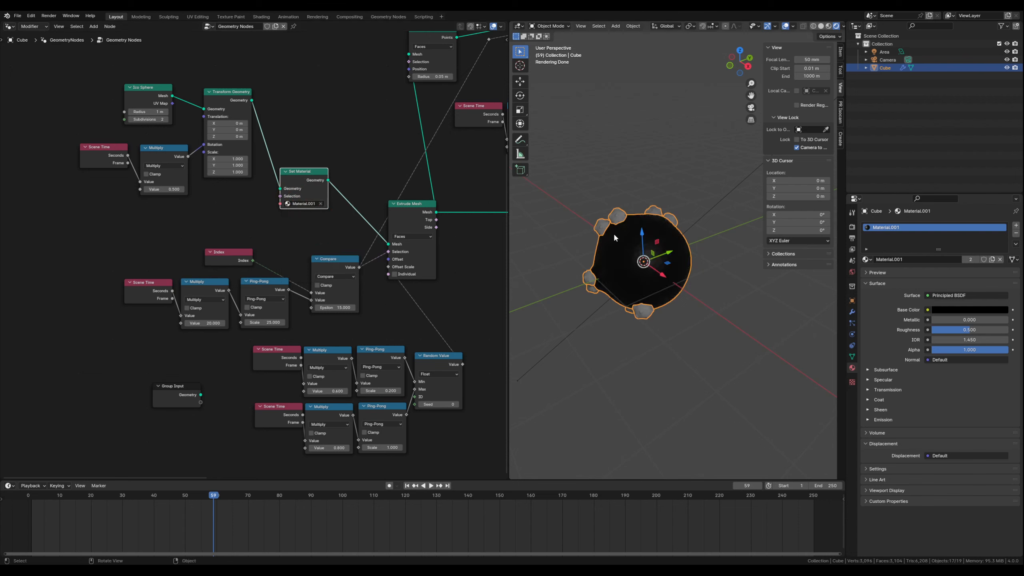
drag(311, 174, 320, 163)
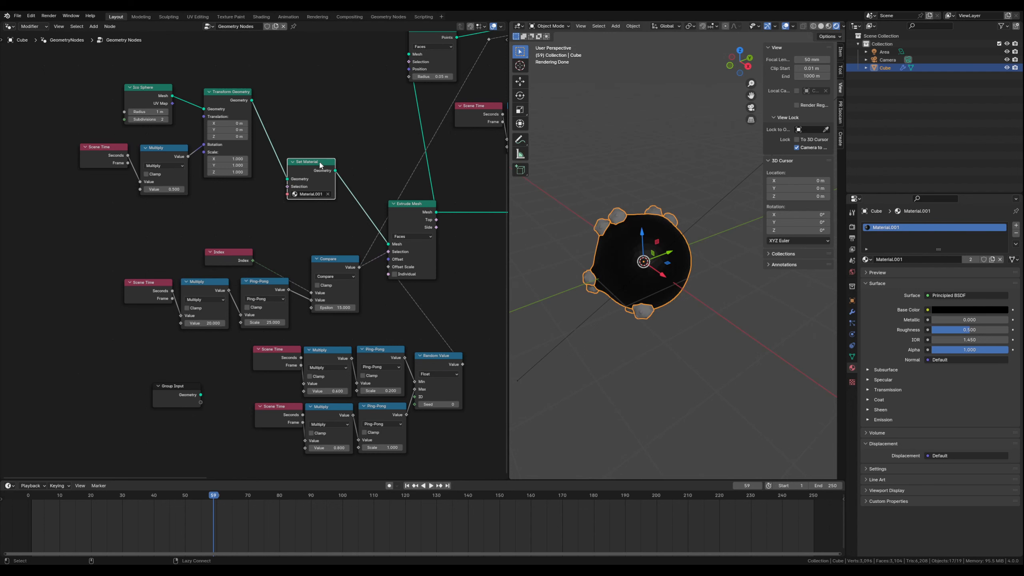
- Detach the Set Material node from the link before Extrude Mesh and insert it between Join Geometry and Subdivision Surface
alt+drag(320, 164, 355, 114)
middle_drag(386, 164, 256, 223)
scroll(302, 253, down, 7)
middle_drag(379, 262, 181, 287)
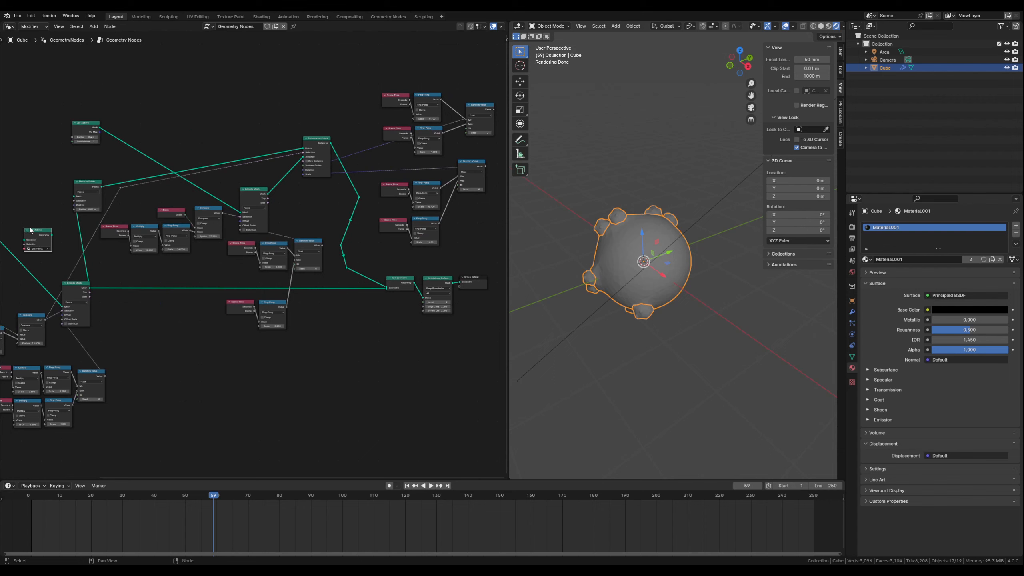
drag(31, 231, 415, 335)
scroll(465, 325, up, 2)
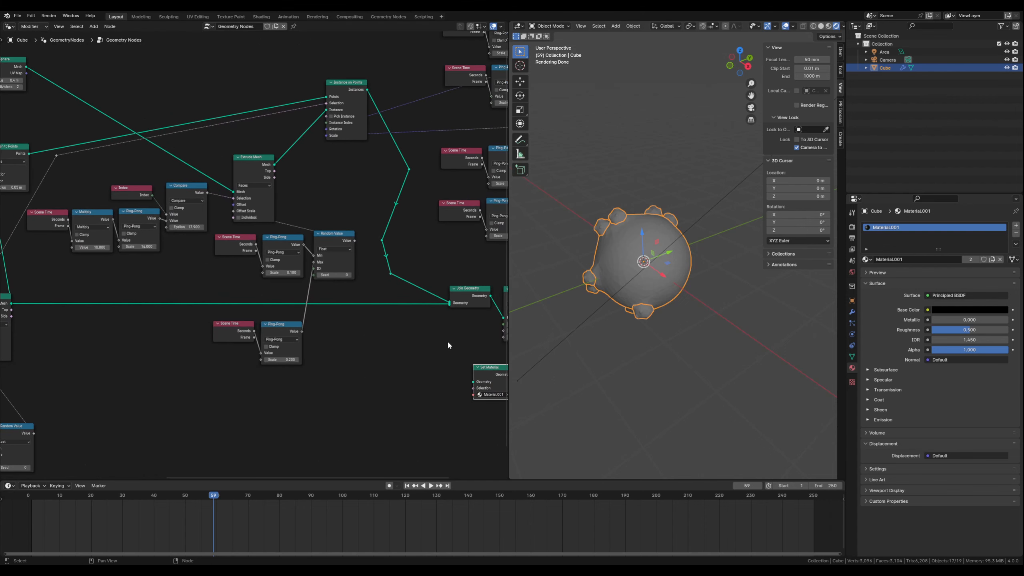
middle_drag(448, 340, 257, 313)
scroll(311, 315, up, 6)
drag(379, 247, 444, 261)
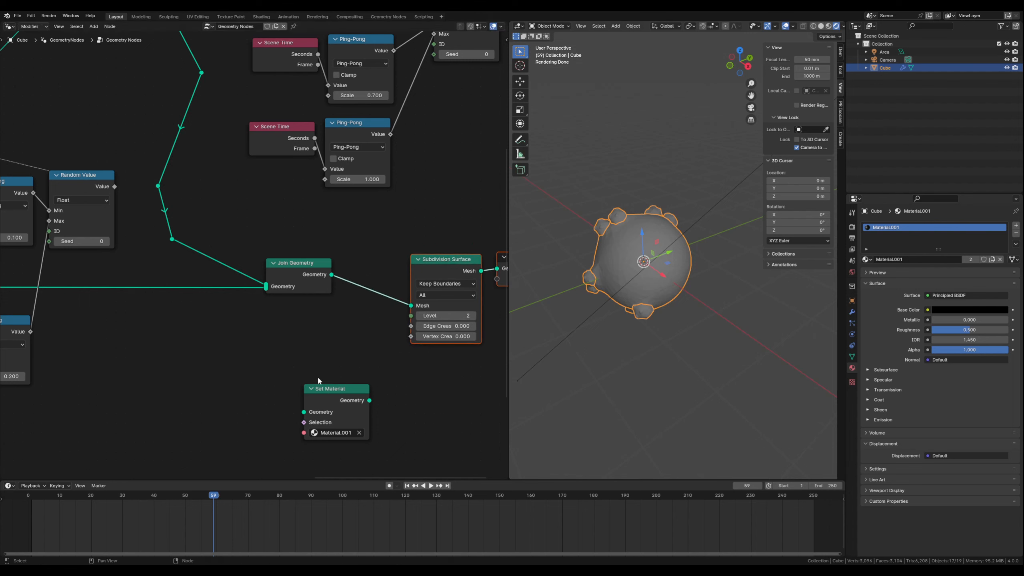
drag(322, 390, 388, 296)
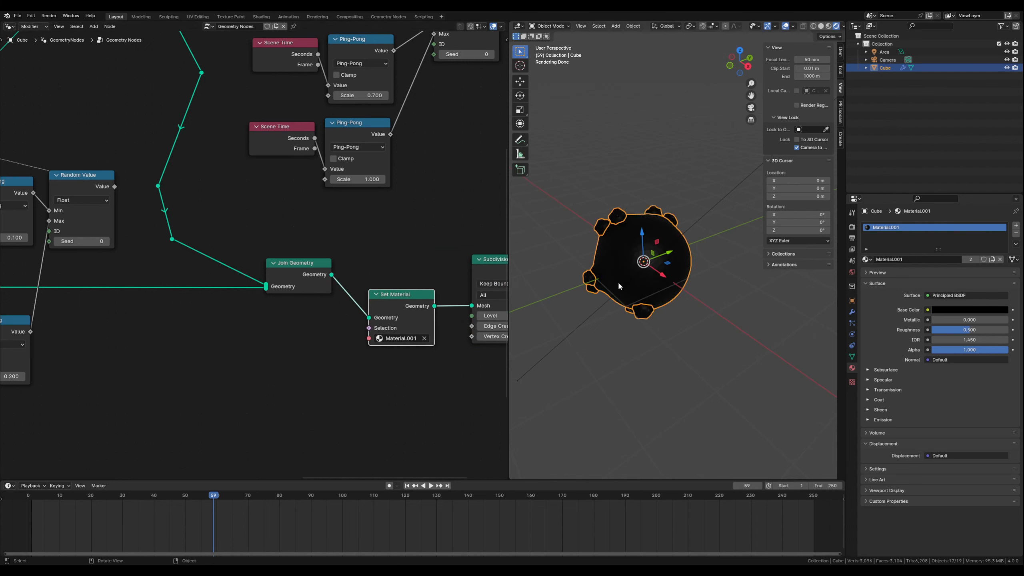
- Set Material.001's Metallic to 0.435 and Roughness to 0.210, and preview the shape by playing and stopping the animation
scroll(656, 271, up, 4)
scroll(655, 271, down, 2)
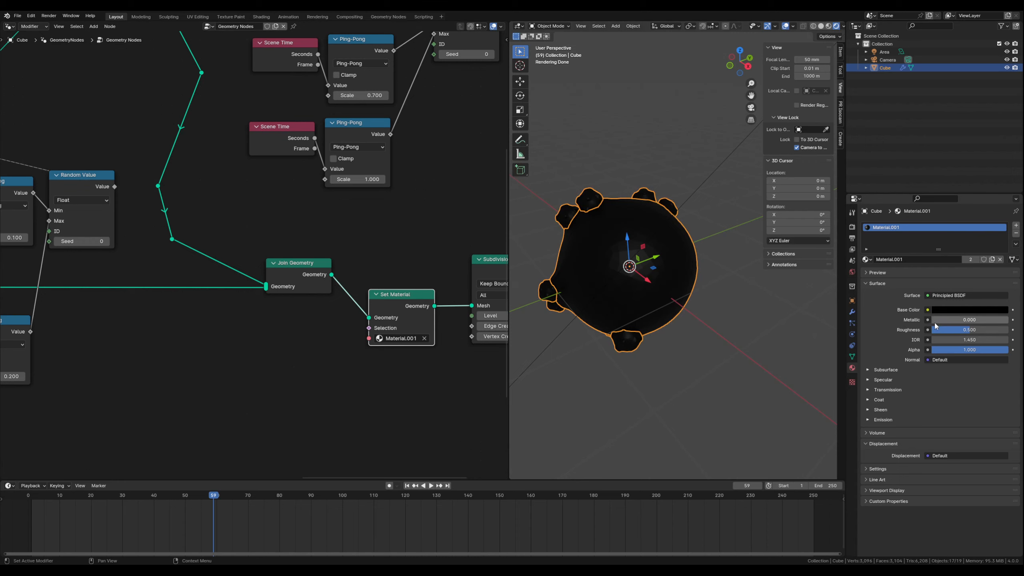
mouse_move(938, 321)
mouse_down()
mouse_move(967, 320)
mouse_move(952, 330)
mouse_up()
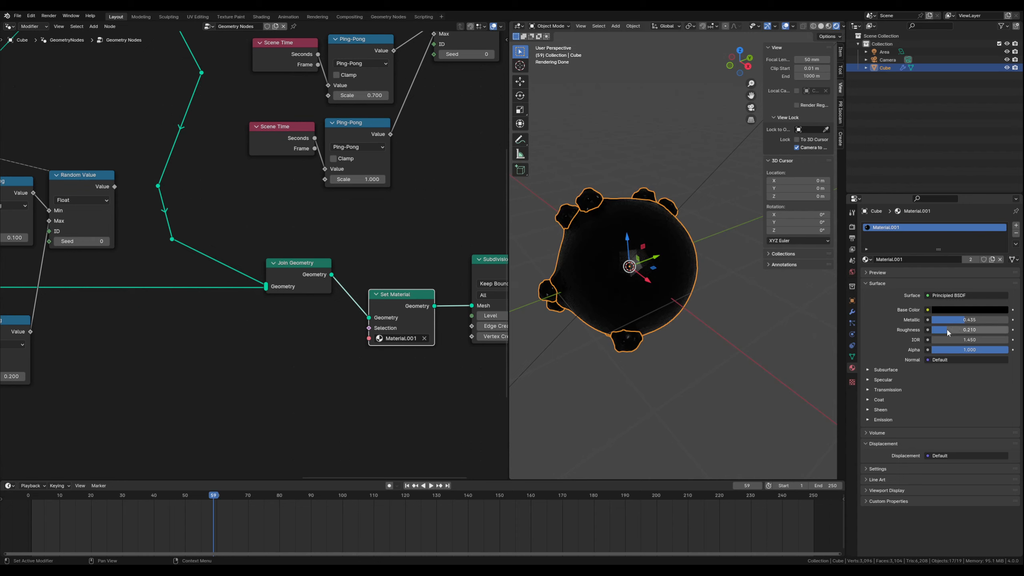
click(689, 346)
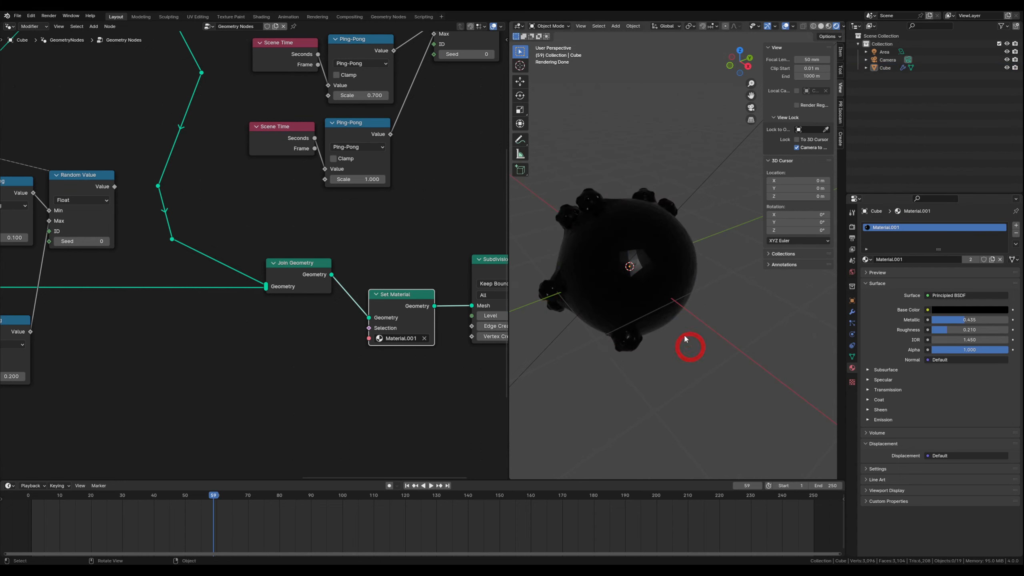
click(431, 486)
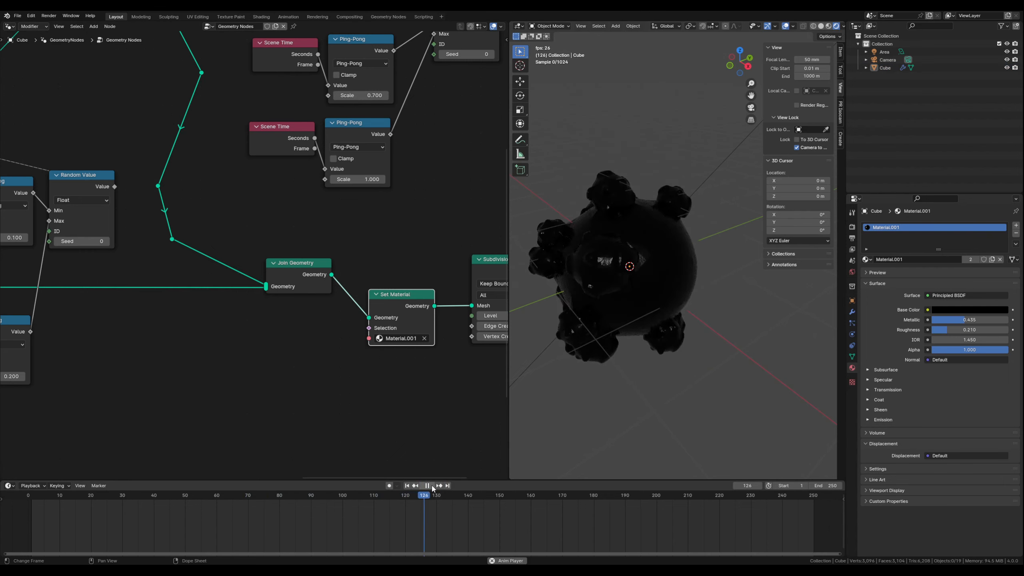
click(428, 486)
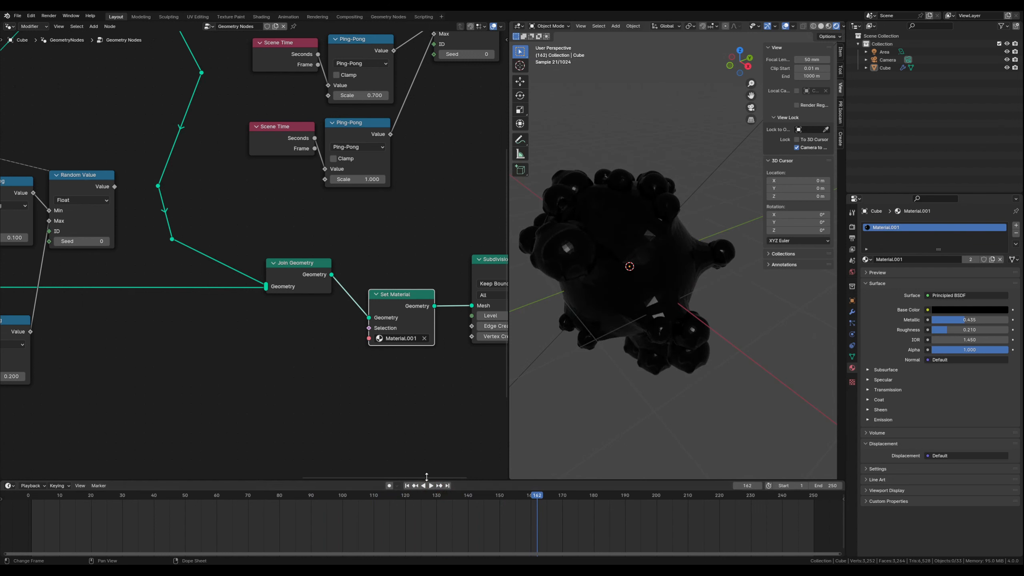
- Insert a Set Shade Smooth node between Subdivision Surface and Group Output, make room for it, and preview the smoothed animation
middle_drag(376, 355, 188, 374)
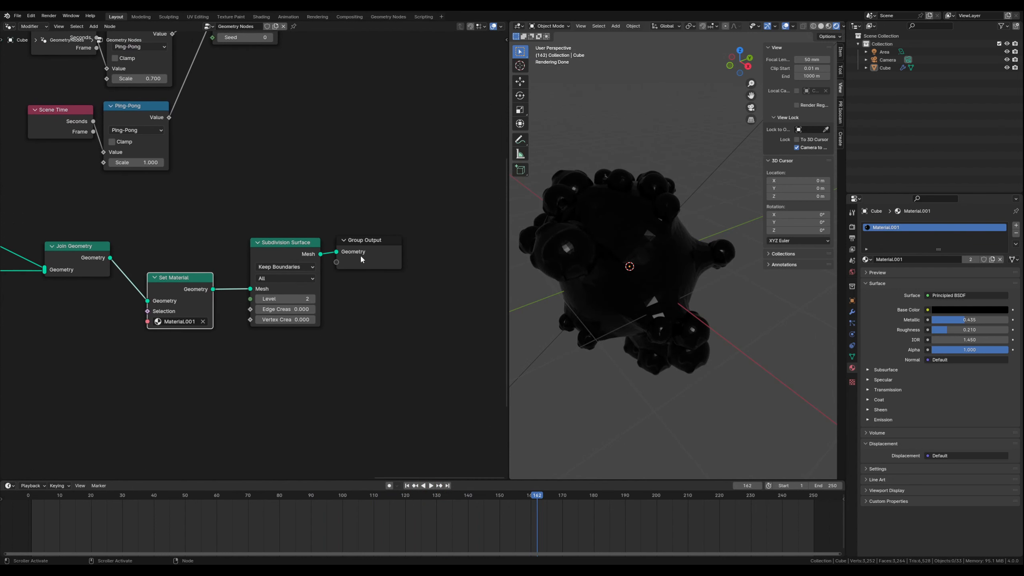
drag(362, 260, 420, 242)
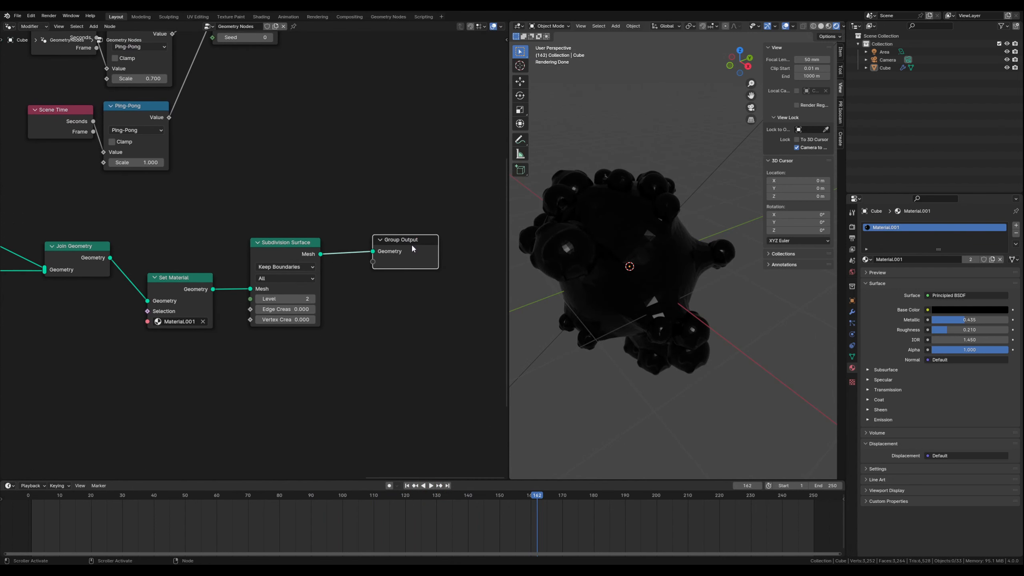
click(348, 322)
key(shift+a)
text(se)
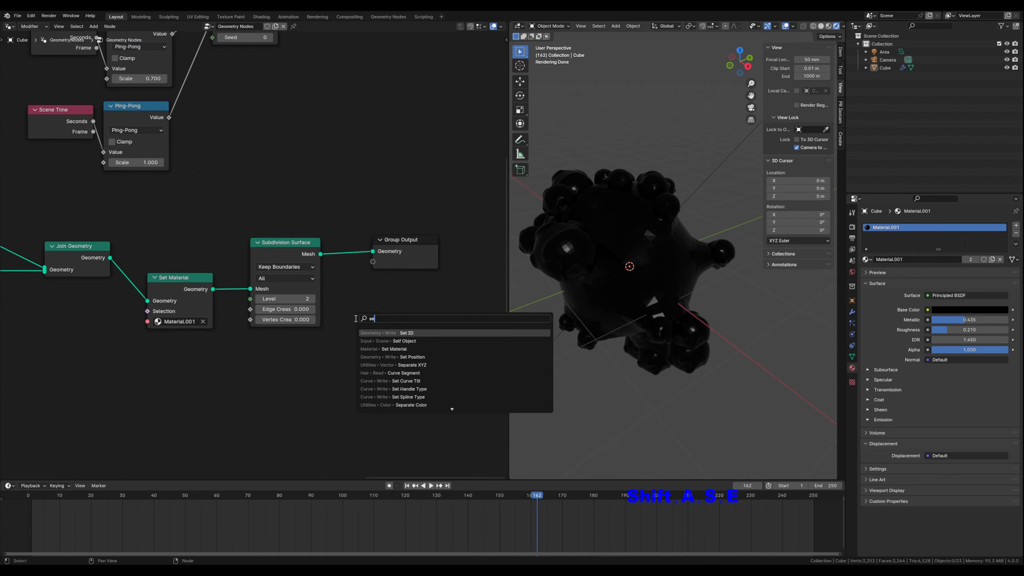
text(t sh)
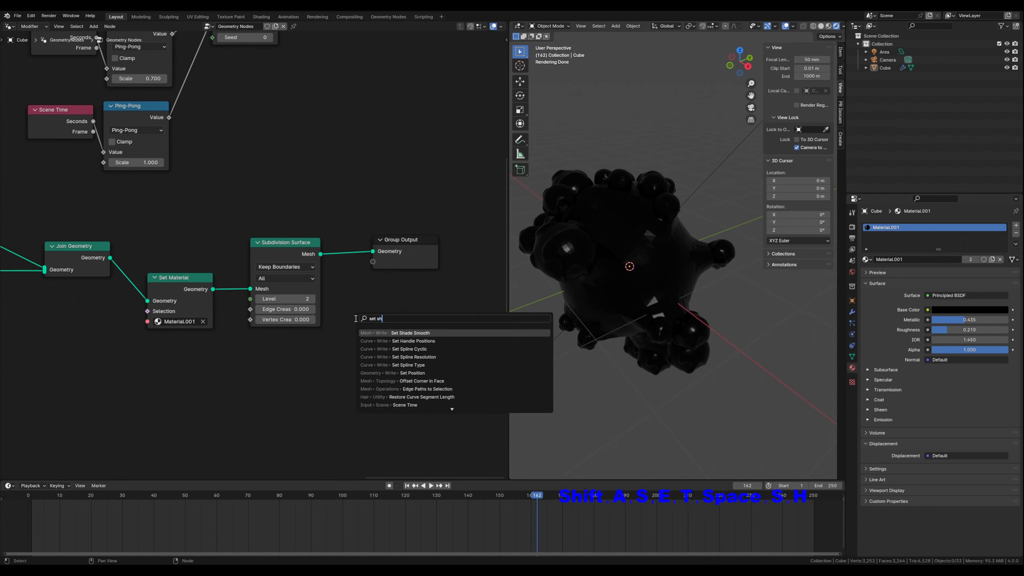
click(398, 333)
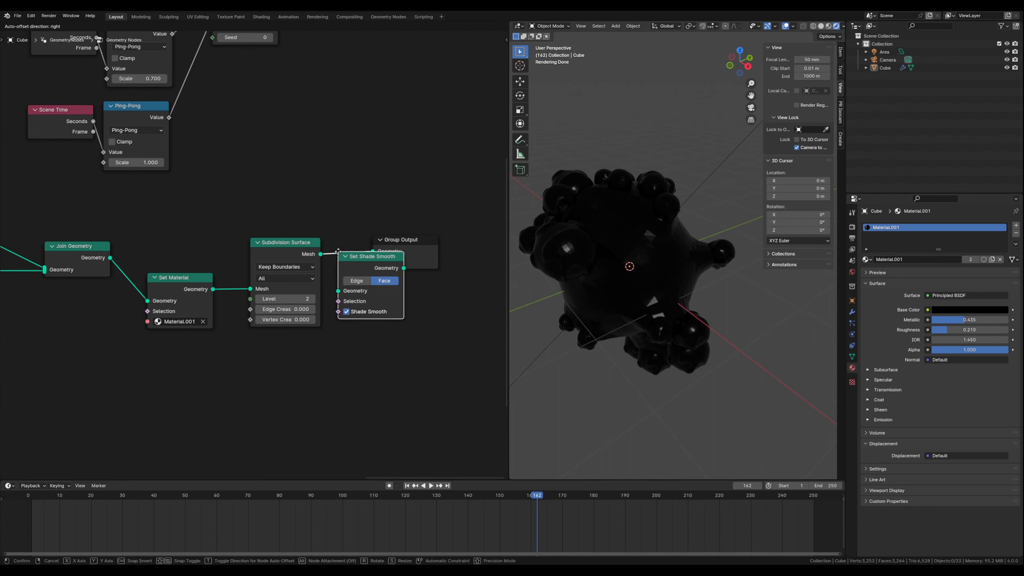
click(377, 254)
drag(377, 254, 358, 241)
drag(497, 240, 463, 241)
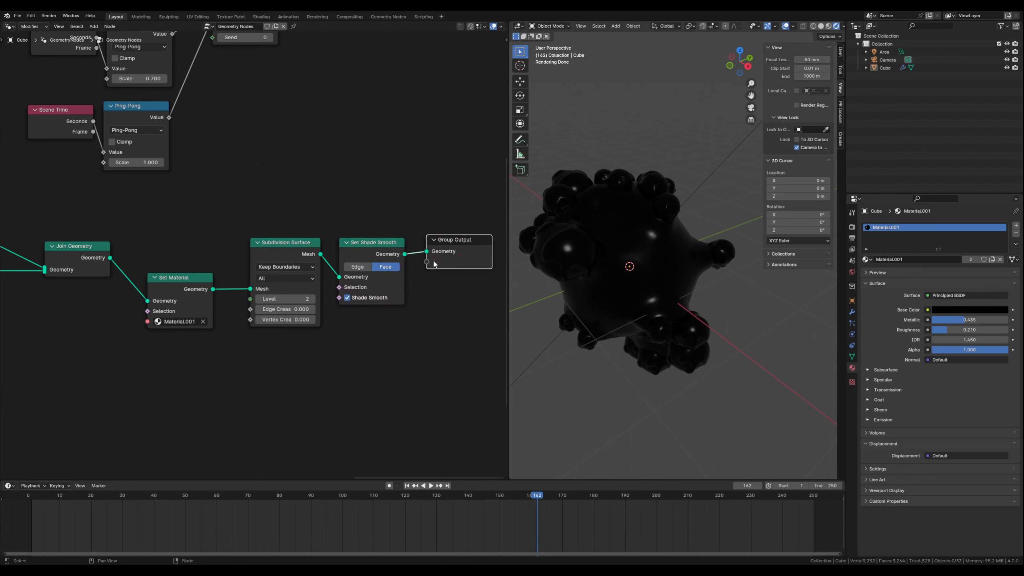
click(431, 485)
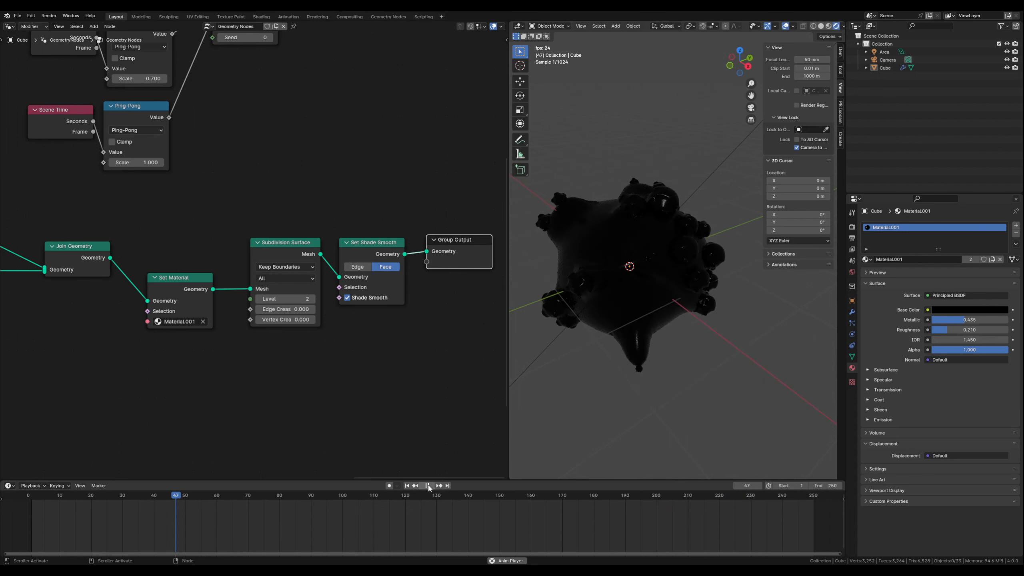
click(427, 486)
- Set the radius of the instanced Ico Sphere to 0.7 m and preview the animation with the larger spheres
scroll(253, 305, down, 1)
scroll(253, 301, down, 1)
middle_drag(219, 198, 352, 331)
scroll(352, 332, down, 2)
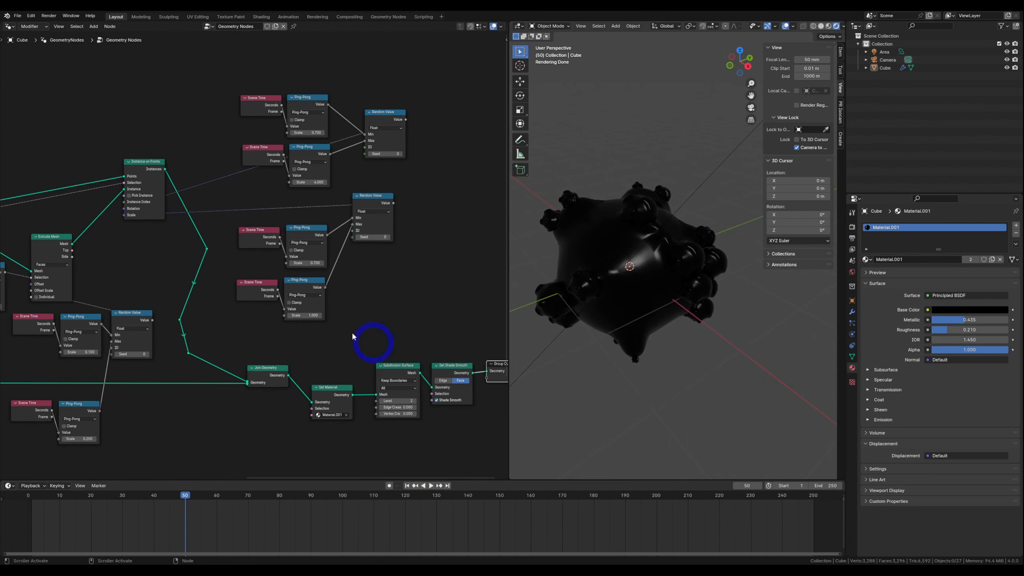
scroll(250, 250, down, 1)
middle_drag(116, 169, 194, 238)
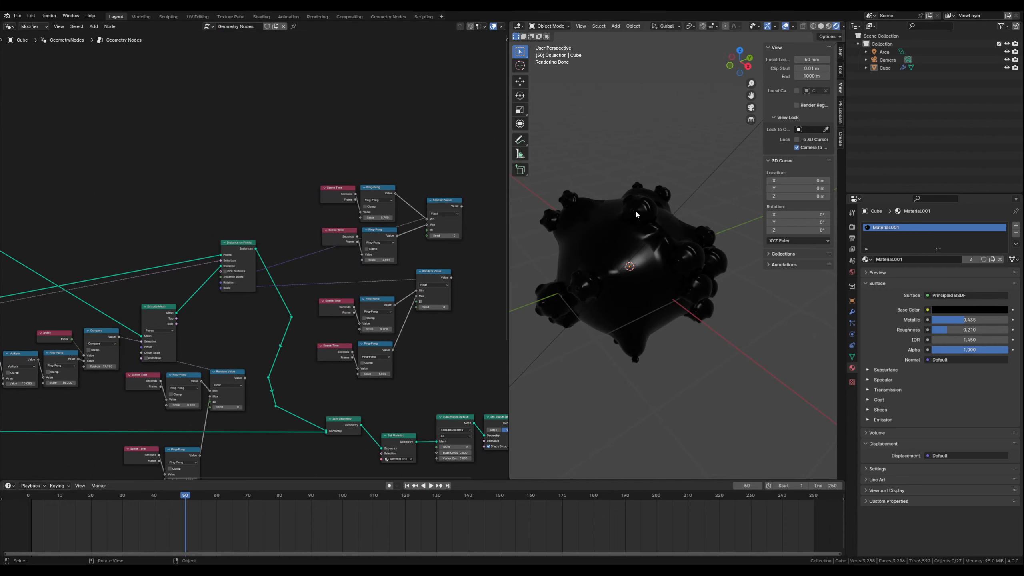
middle_drag(113, 208, 206, 190)
scroll(192, 254, up, 4)
scroll(204, 265, up, 1)
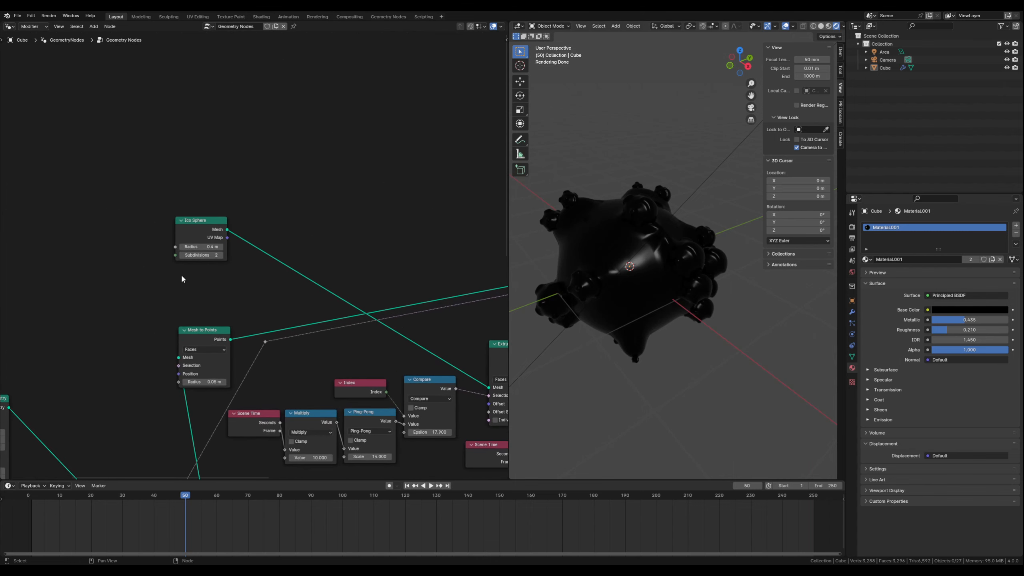
middle_drag(169, 278, 219, 281)
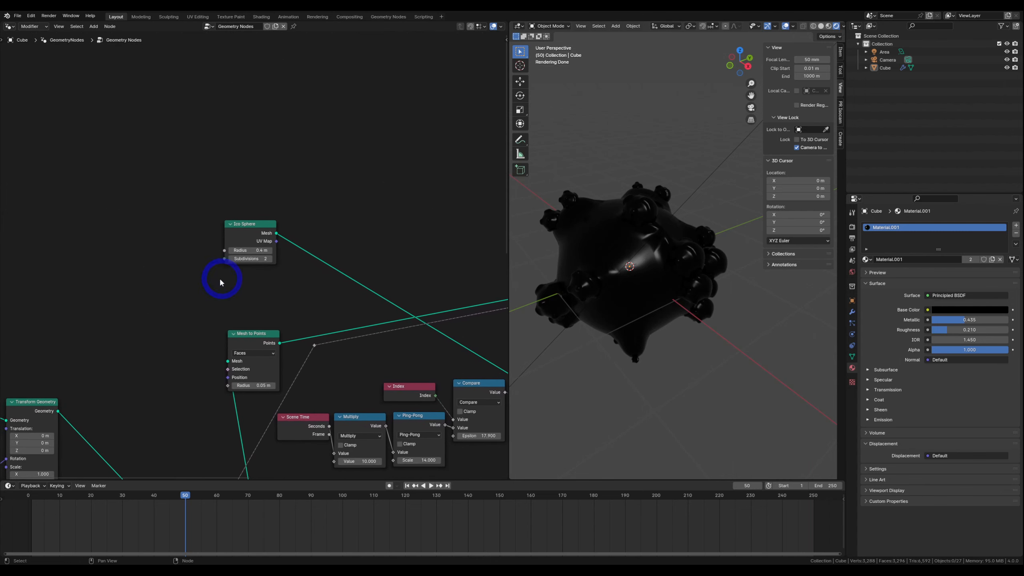
click(270, 250)
click(269, 251)
click(269, 251)
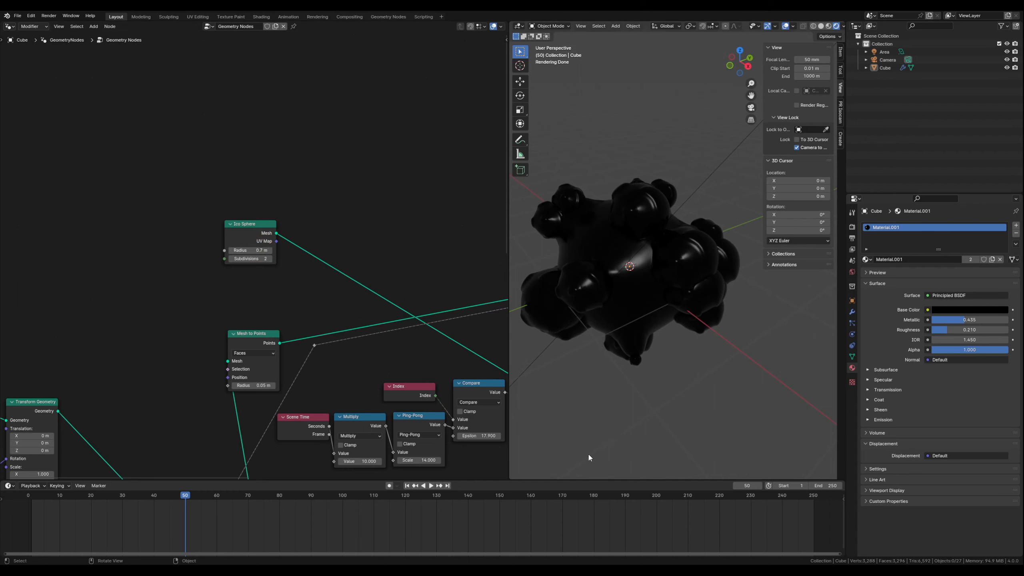
click(431, 485)
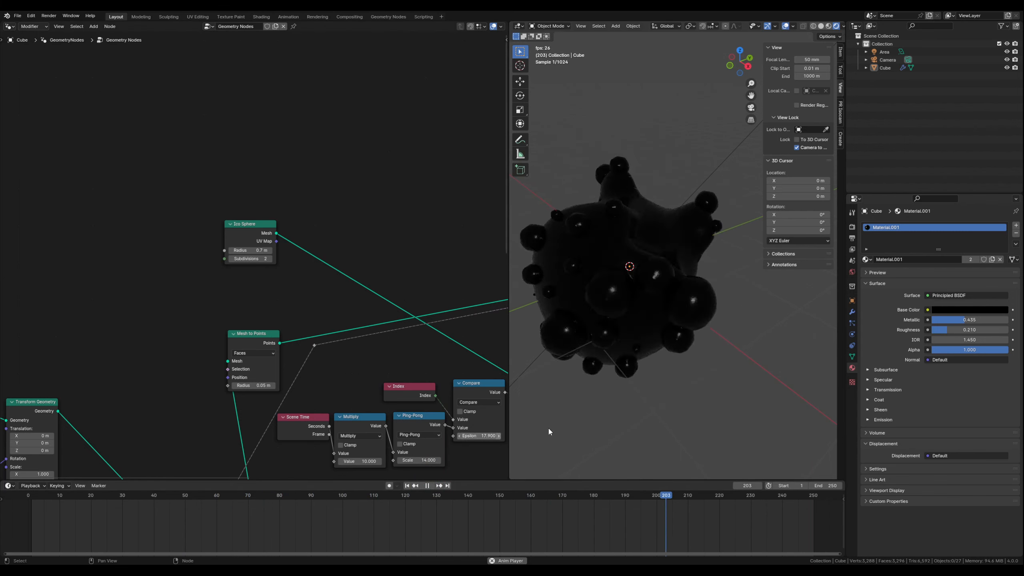
click(428, 486)
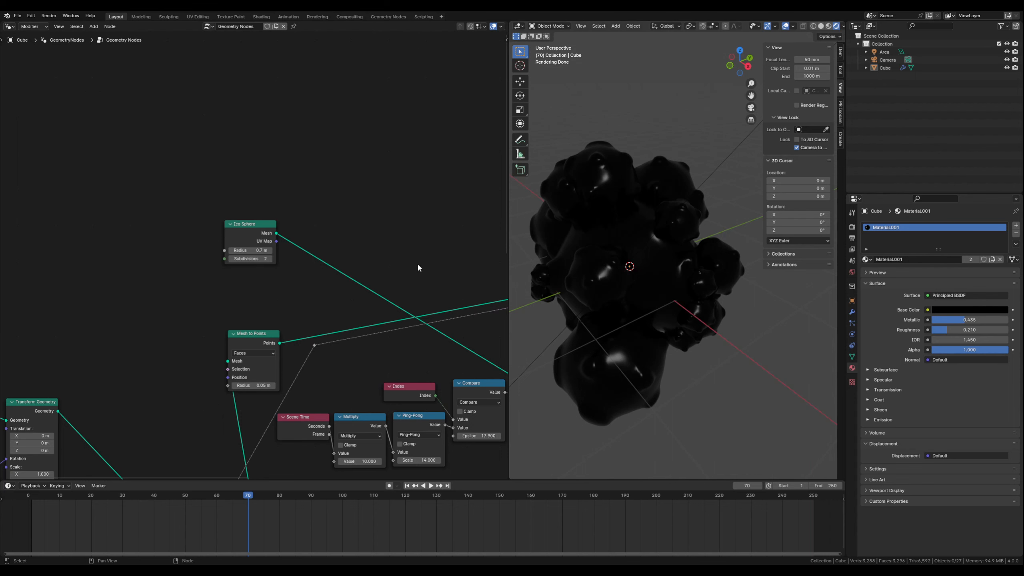
- Switch the node area to the Shader Editor and move Material.001's Principled BSDF up and away from the Material Output
middle_drag(418, 268, 293, 128)
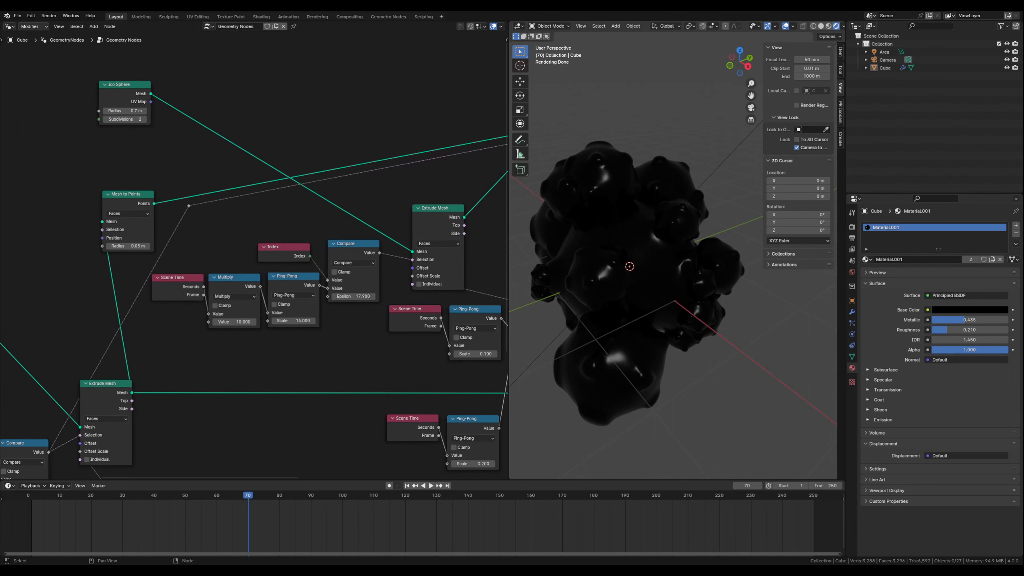
click(12, 27)
click(38, 102)
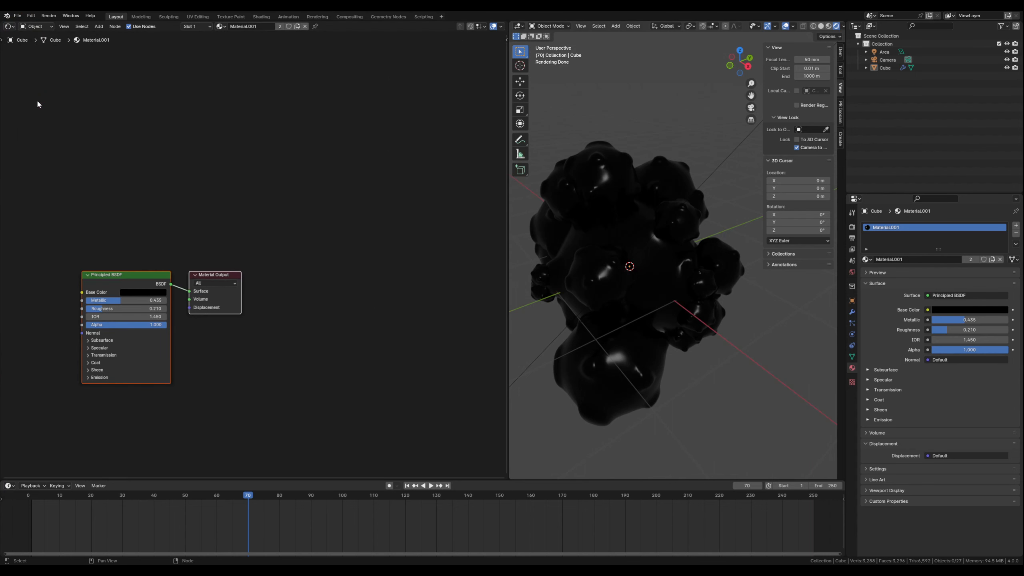
middle_drag(123, 239, 222, 153)
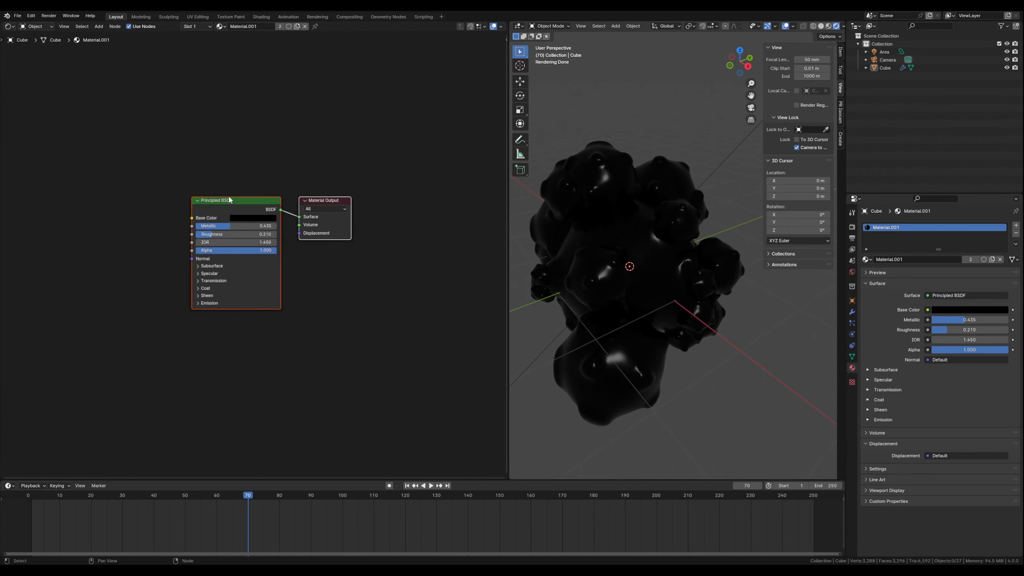
middle_drag(245, 335, 292, 267)
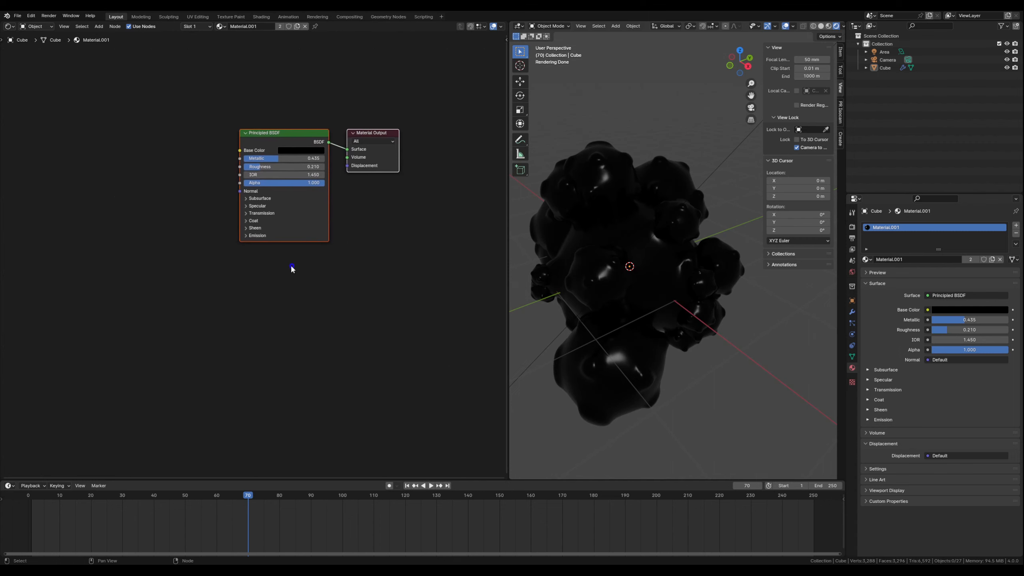
click(363, 289)
drag(291, 132, 252, 76)
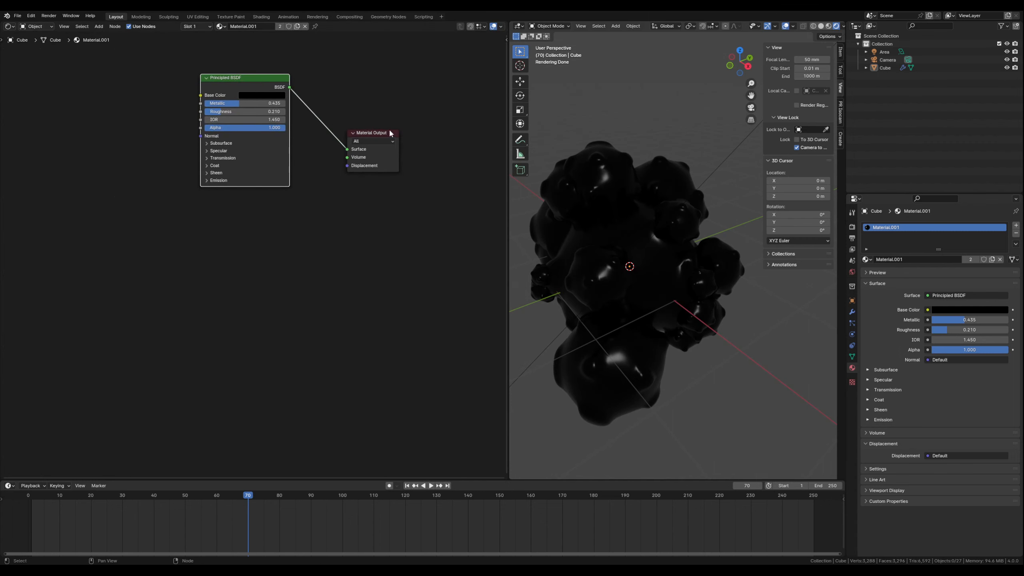
drag(370, 132, 370, 133)
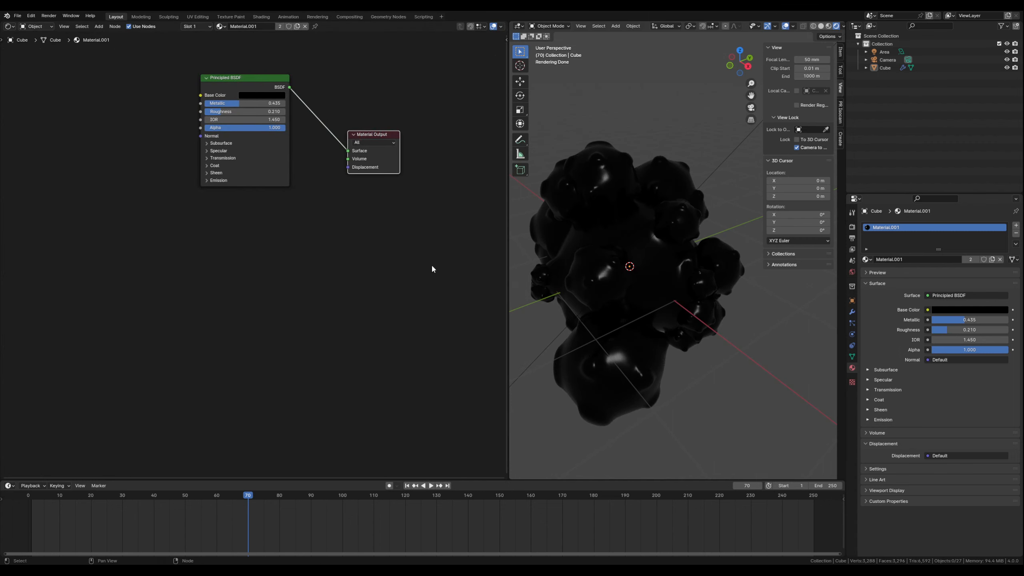
middle_drag(423, 266, 417, 266)
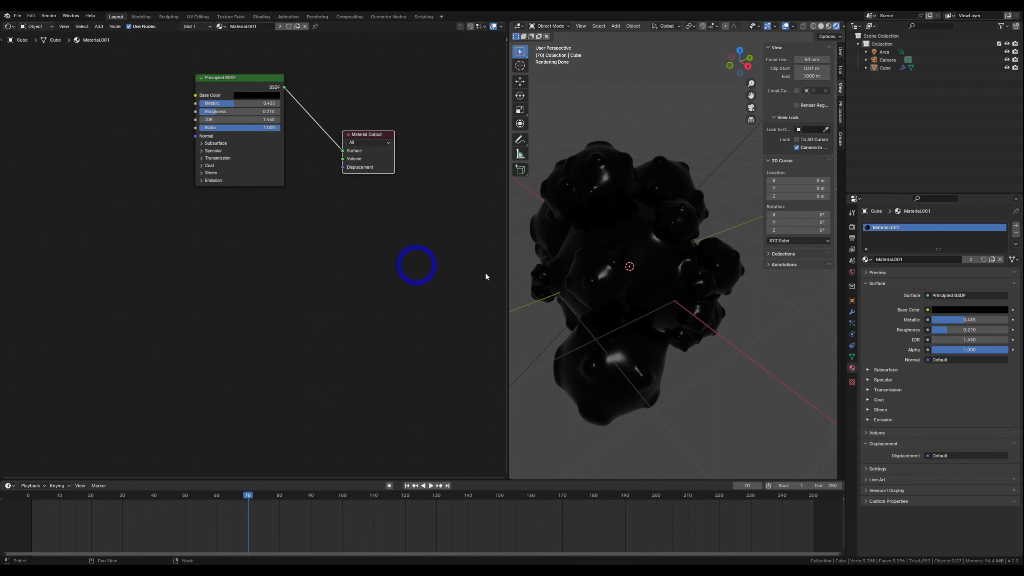
- Set the Cycles render feature set to Experimental
click(852, 227)
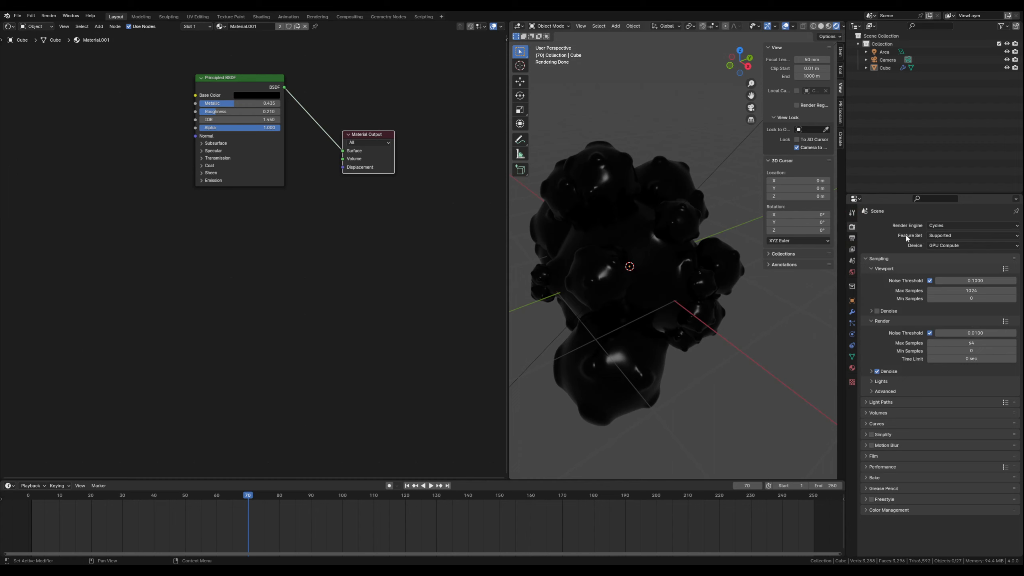
click(939, 235)
click(938, 250)
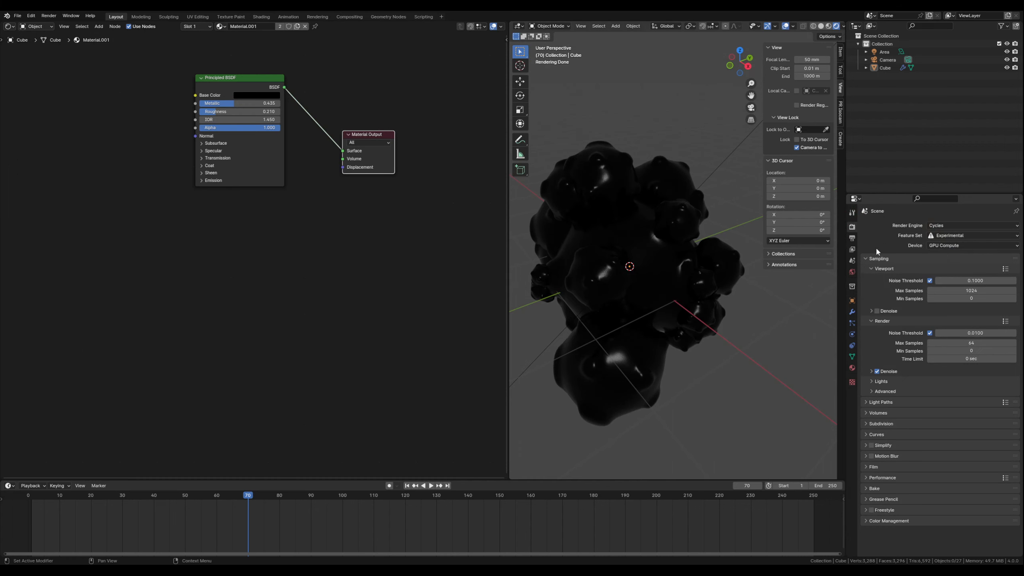
- Set the surface displacement method in Material.001's settings to Displacement and Bump
click(853, 368)
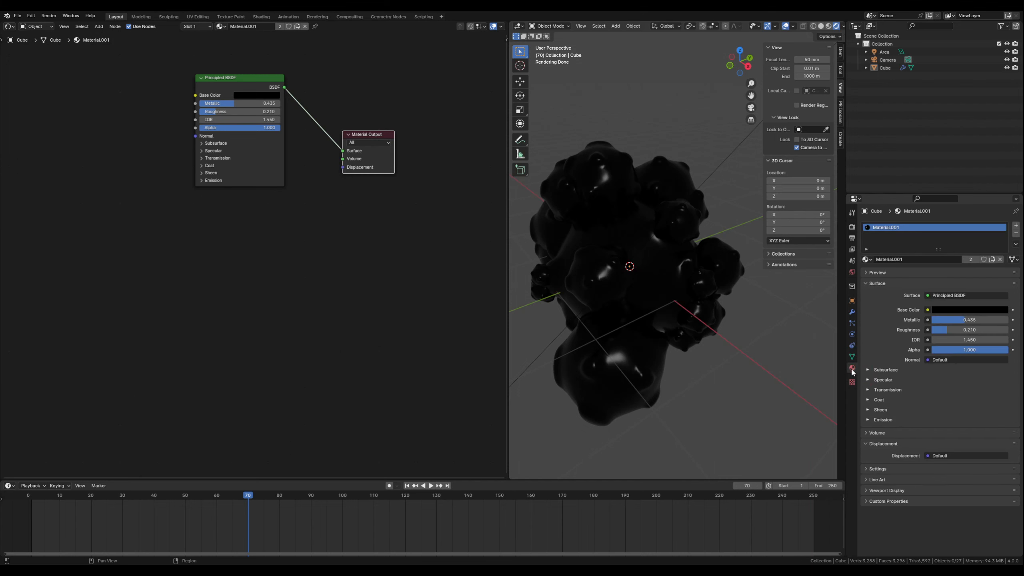
click(868, 468)
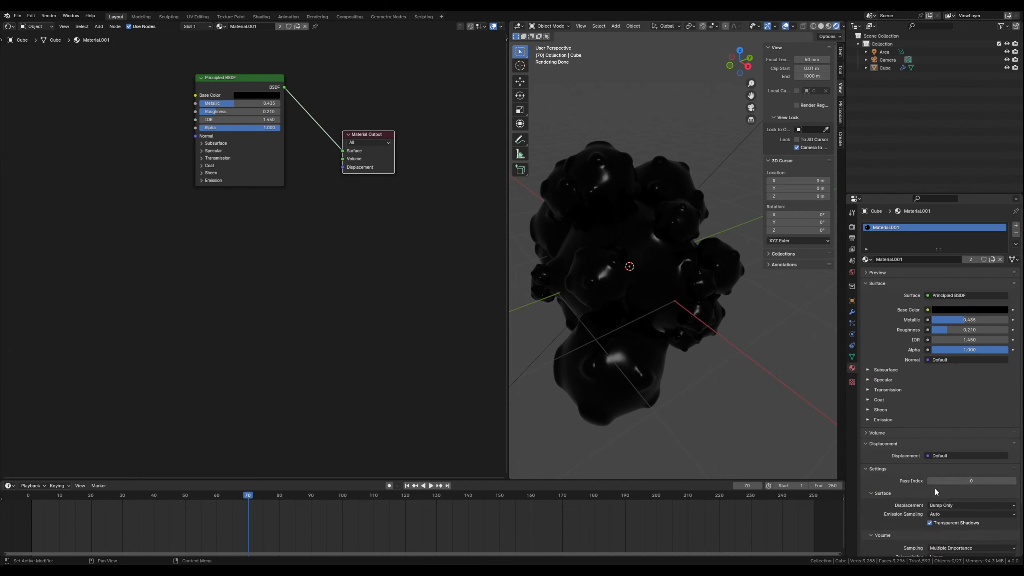
scroll(878, 504, down, 2)
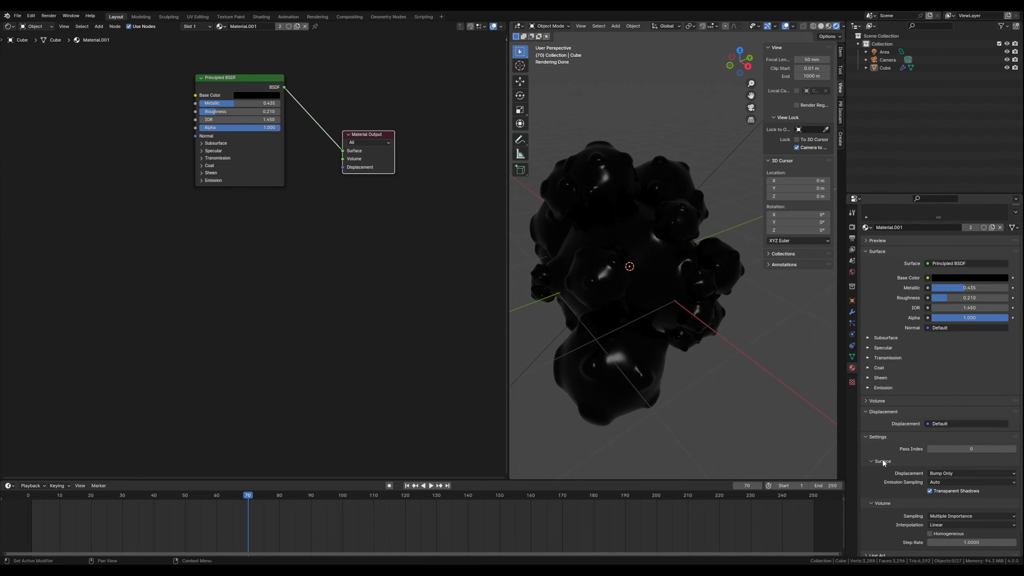
click(939, 475)
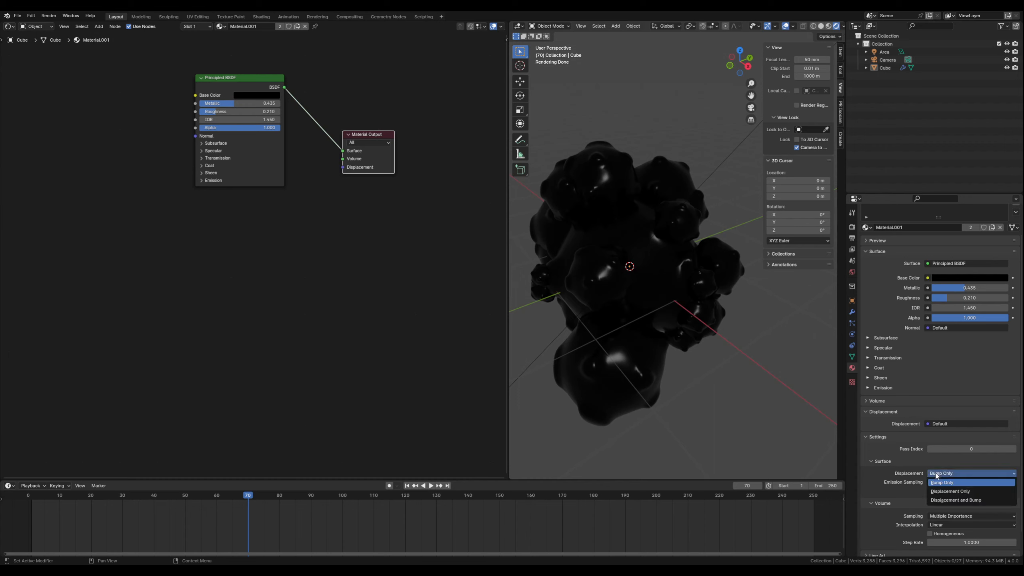
click(945, 500)
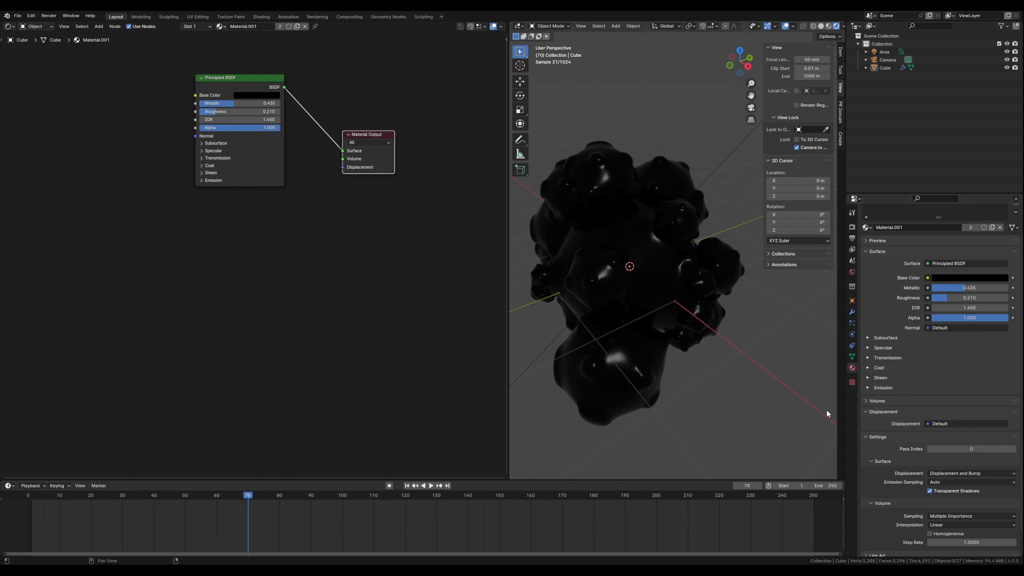
- Move the Material Output aside, add a Displacement node below it, and connect that node to its Displacement input
click(371, 289)
drag(359, 162, 373, 192)
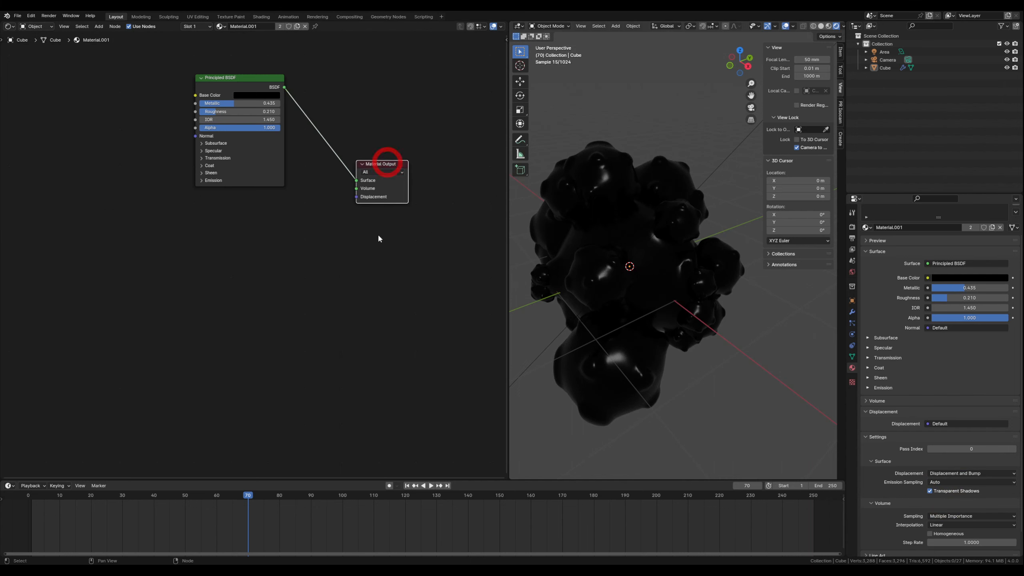
key(shift+a)
text(dis)
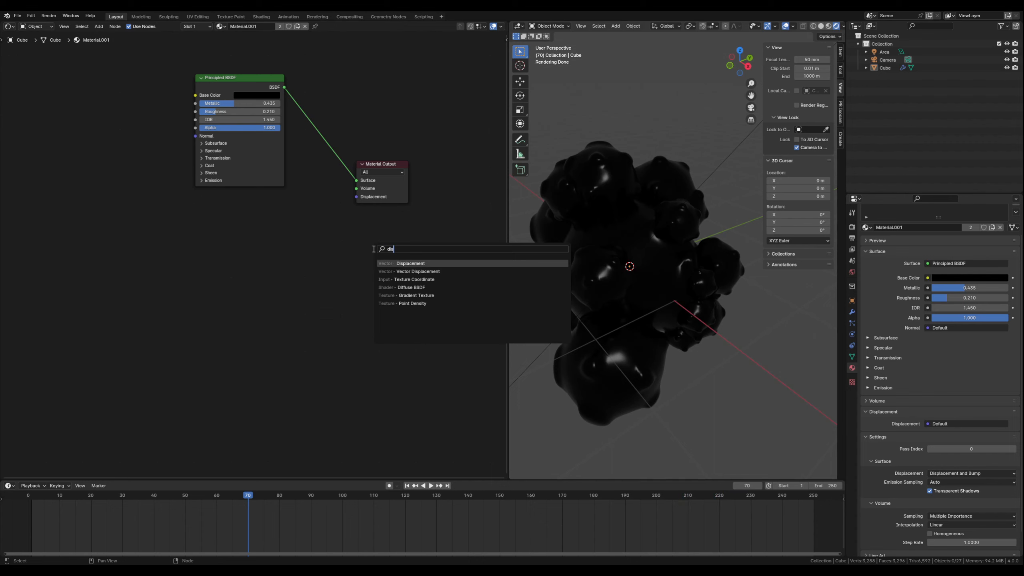
key(Return)
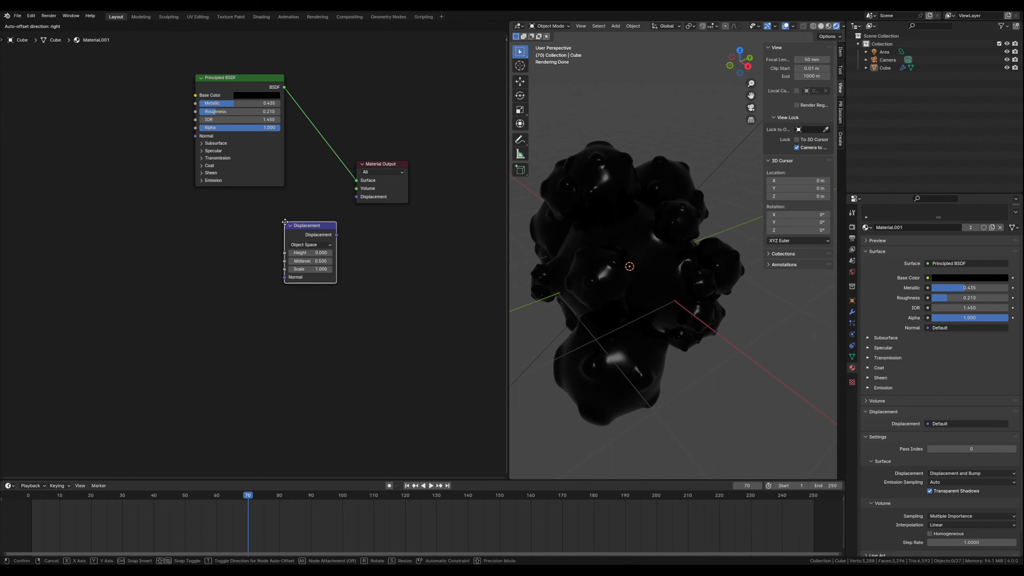
click(330, 236)
drag(339, 235, 358, 198)
scroll(240, 290, up, 2)
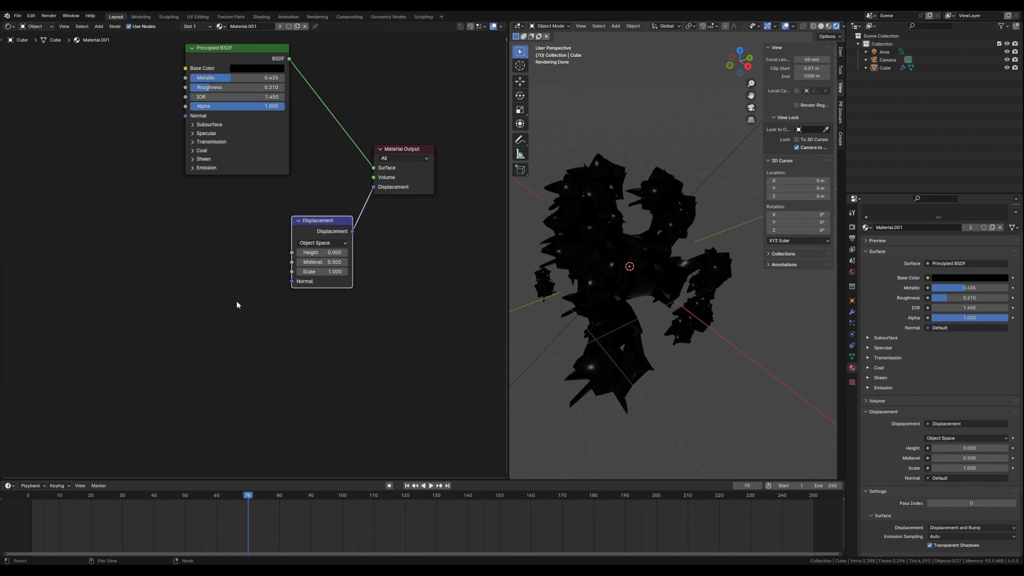
- Add a Noise Texture node, link its Fac output to the Displacement node's Height, and inspect the displaced shape
click(239, 289)
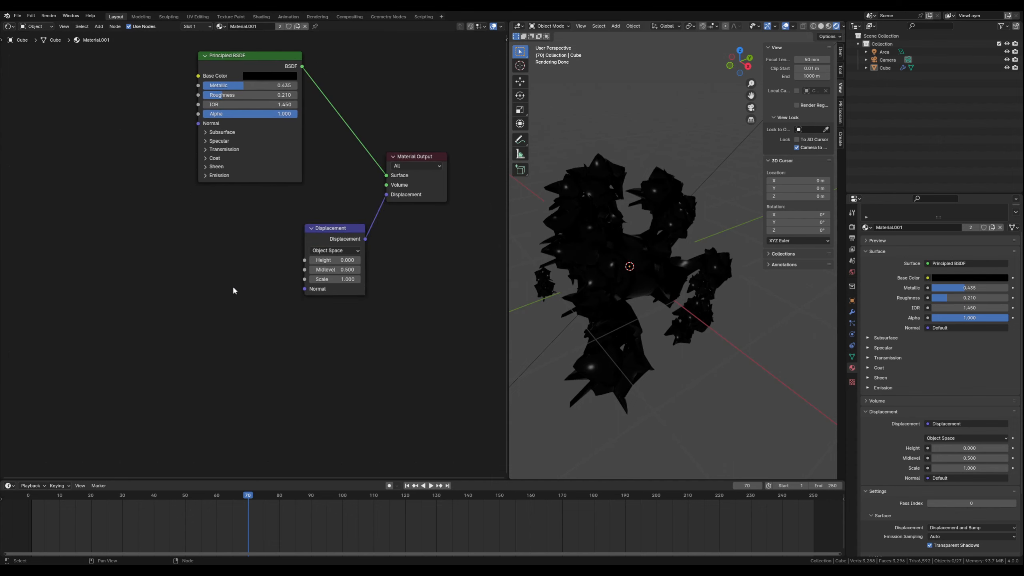
key(shift+a)
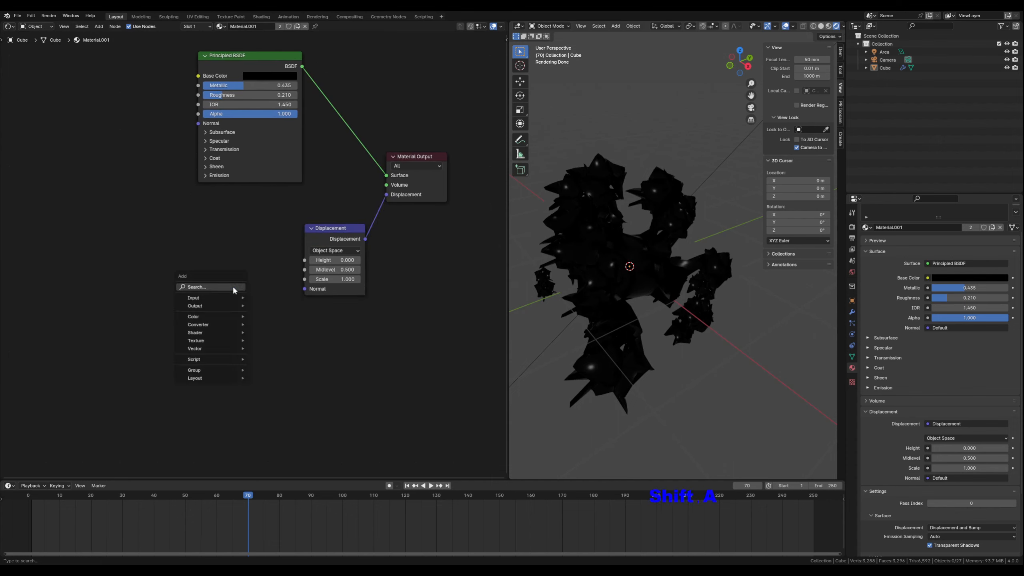
text(noise)
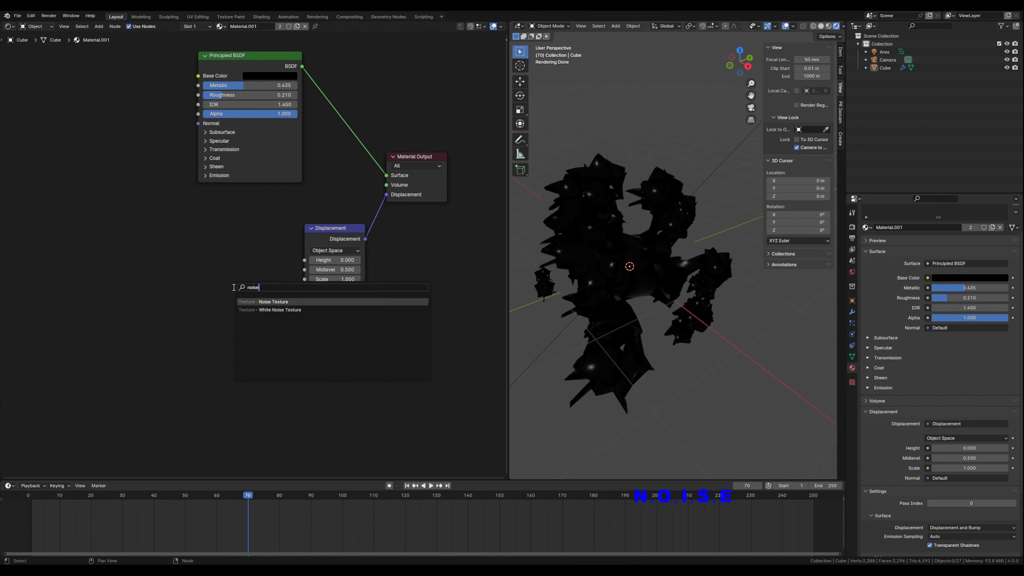
click(272, 301)
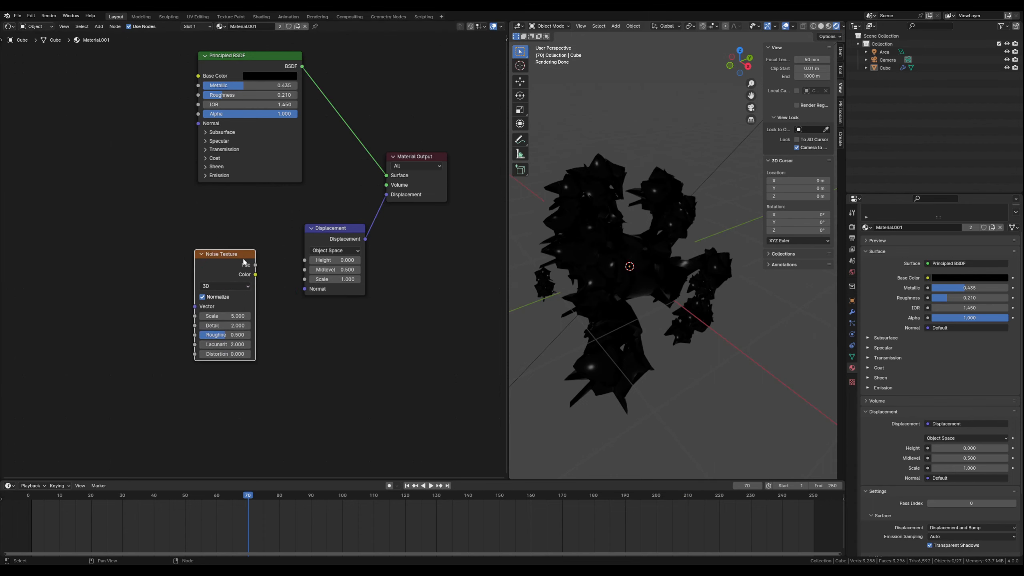
drag(255, 265, 305, 260)
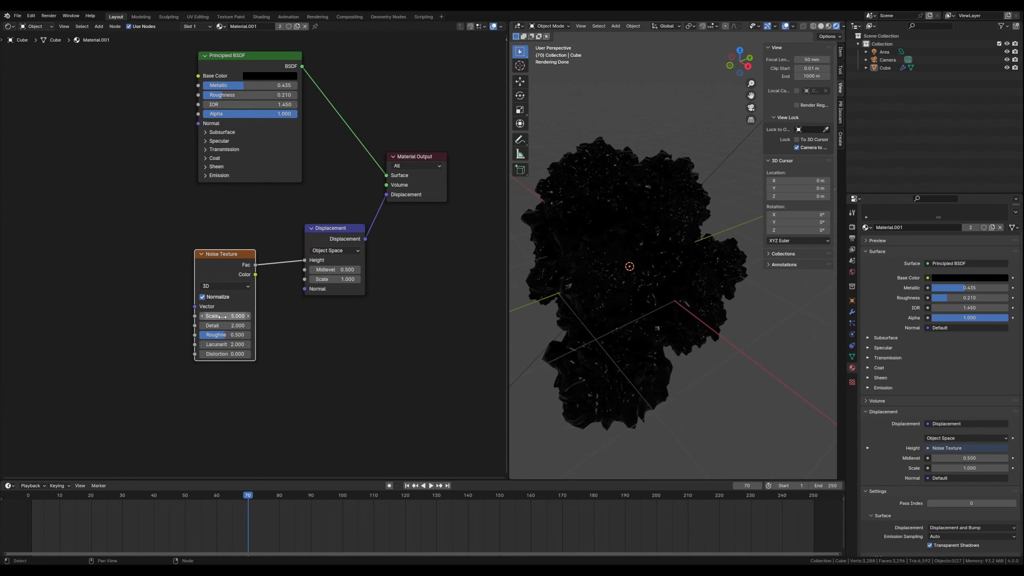
scroll(645, 307, up, 3)
middle_drag(602, 274, 624, 252)
scroll(624, 254, down, 5)
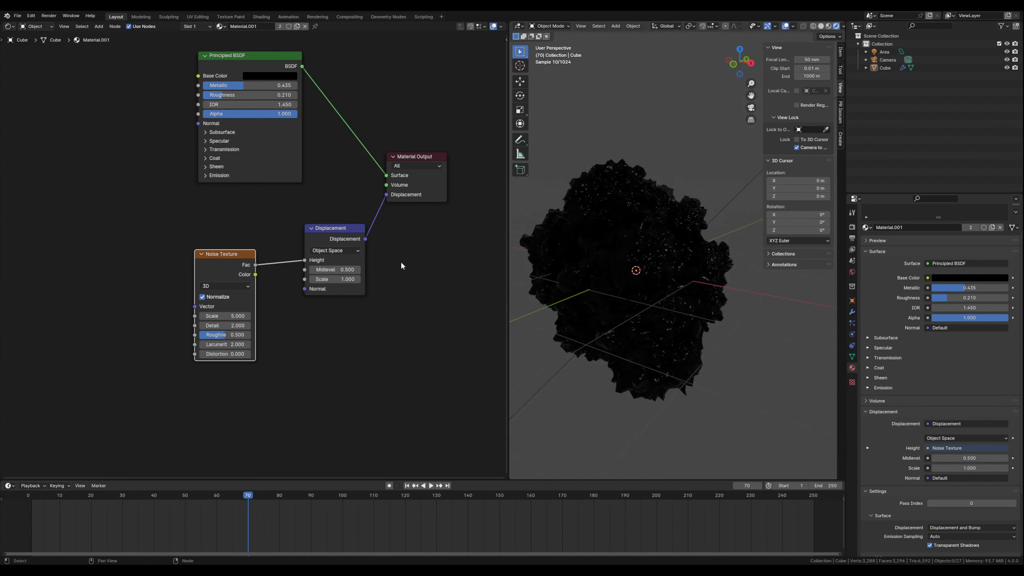
- Set the Noise Texture's Scale to 2 and examine the surface close up
click(223, 315)
text(2)
key(Return)
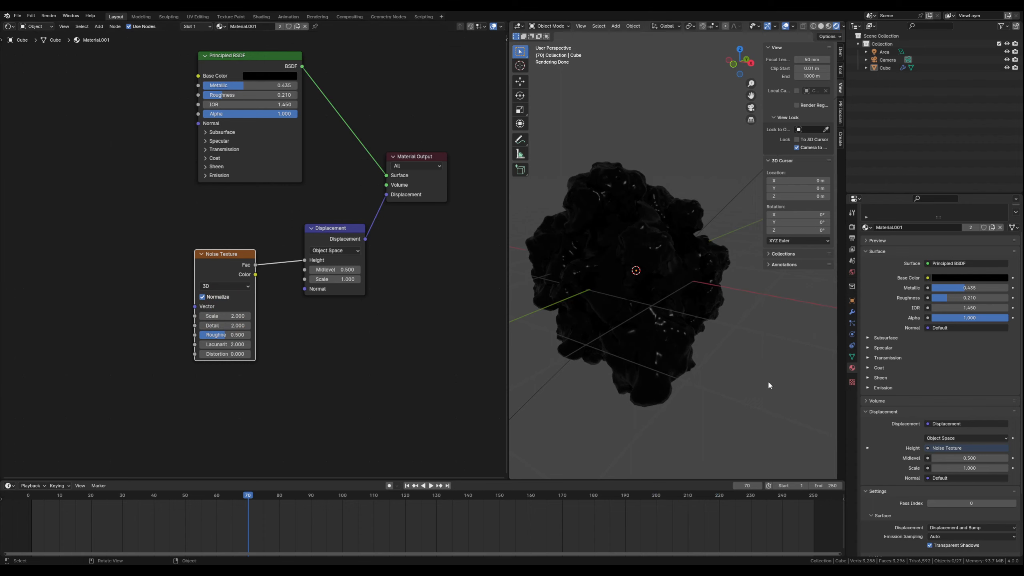
middle_drag(636, 355, 624, 261)
scroll(651, 244, up, 3)
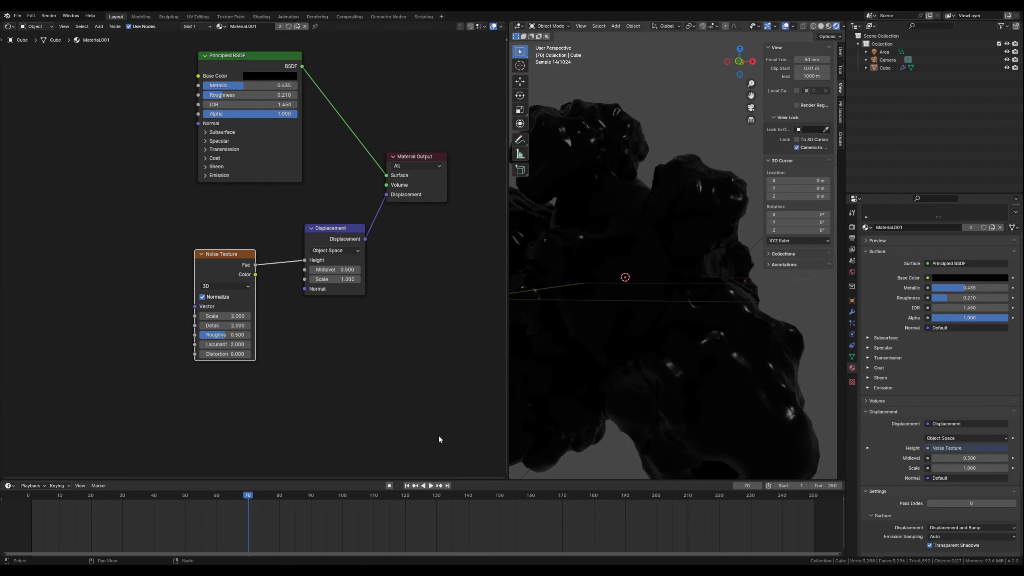
- Switch the viewport to Material Preview shading and play the animation to examine the displaced surface
click(829, 26)
scroll(638, 257, down, 2)
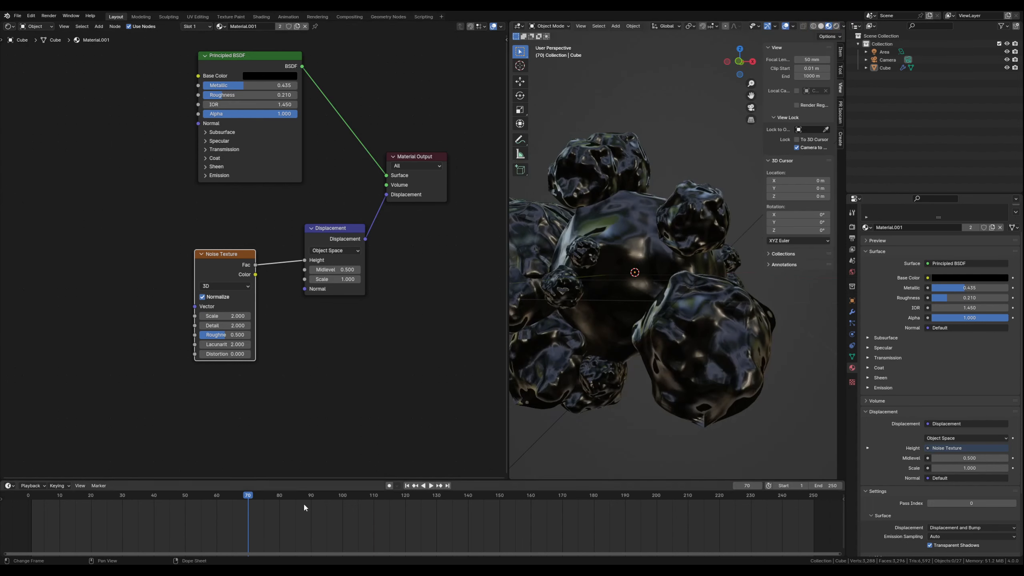
click(431, 486)
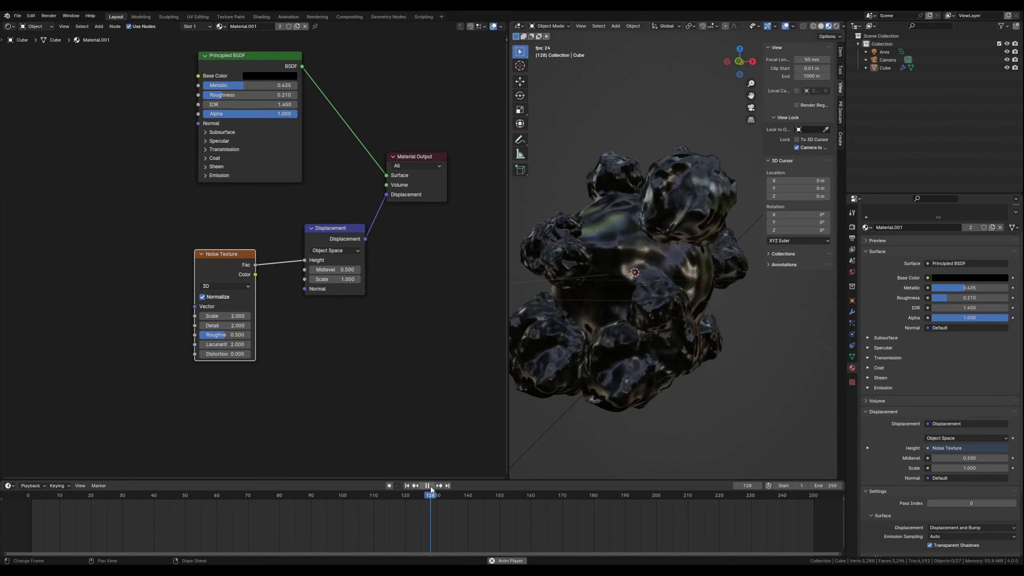
click(428, 486)
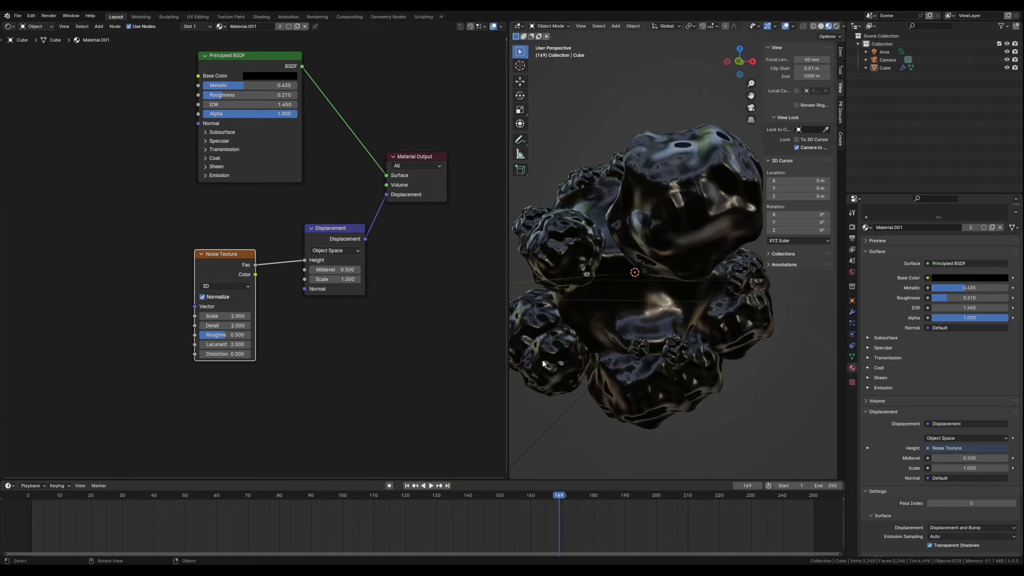
middle_drag(644, 231, 661, 247)
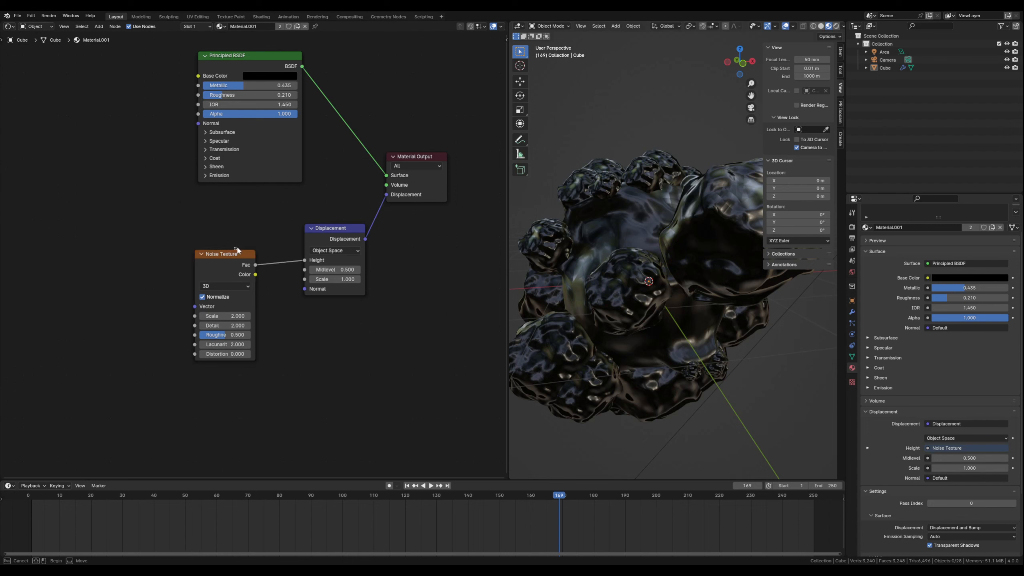
- Move the Noise Texture closer to the Displacement node and set its Distortion to 0.5 after trying 1
mouse_move(229, 257)
mouse_down()
mouse_move(254, 239)
mouse_move(245, 246)
mouse_up()
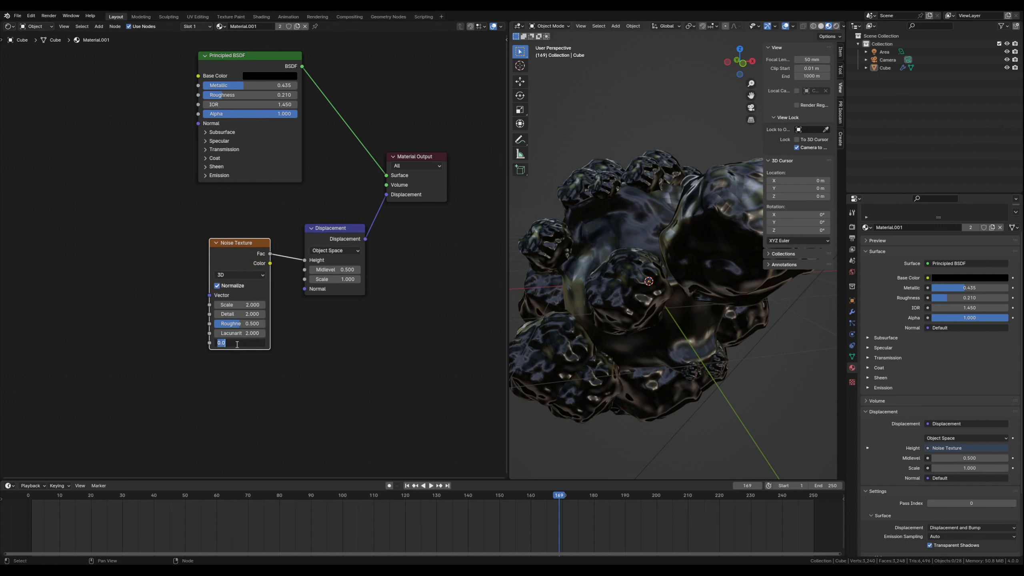
key(Return)
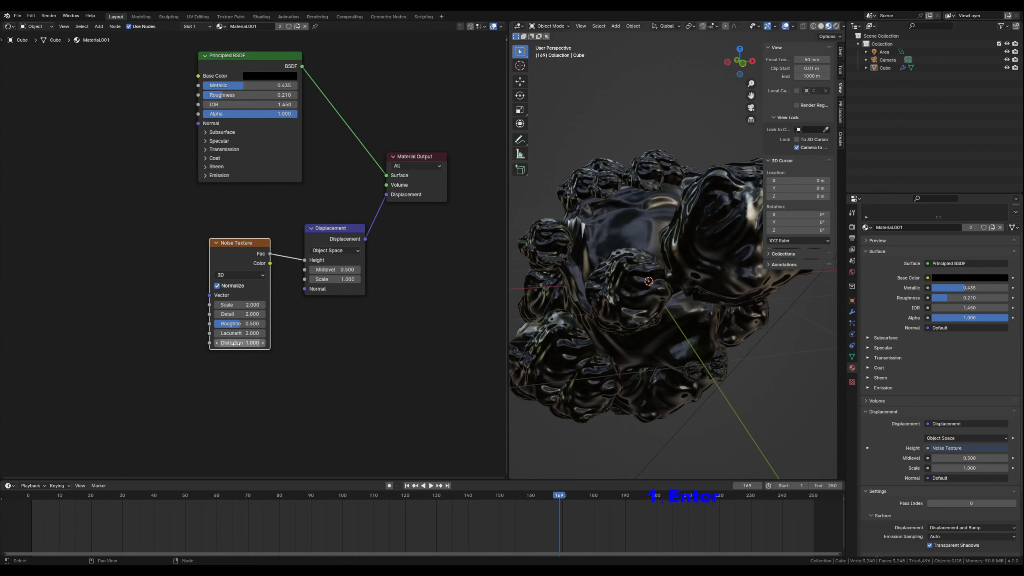
click(236, 343)
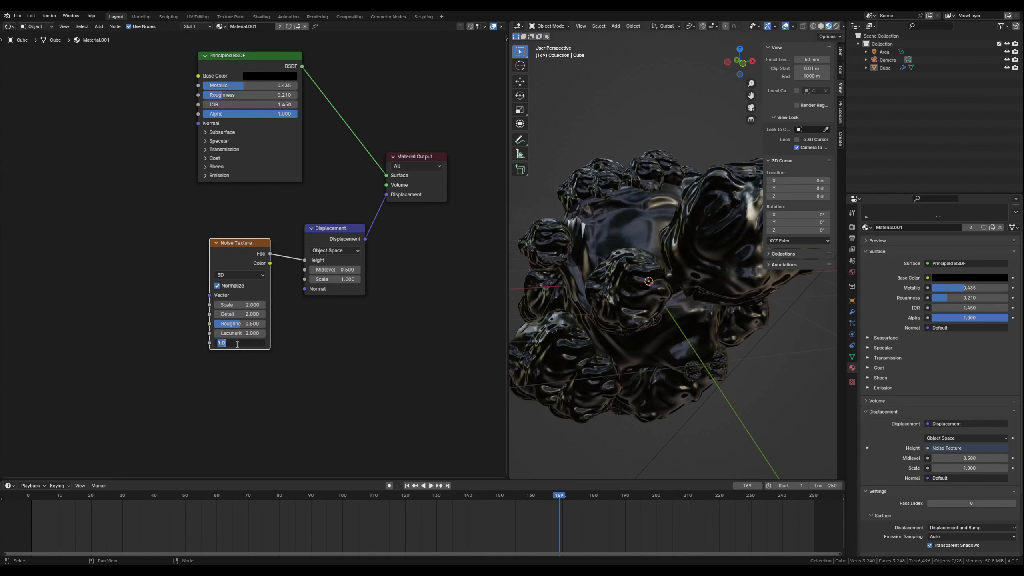
text(0.5)
key(Return)
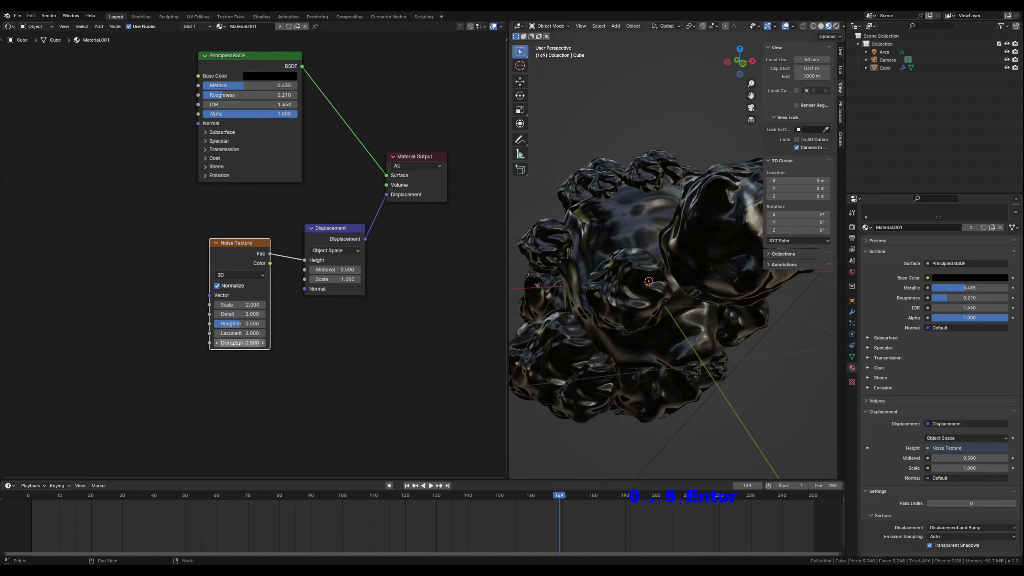
- Play and pause the animation in Material Preview, and inspect the distorted noise from another angle
click(429, 486)
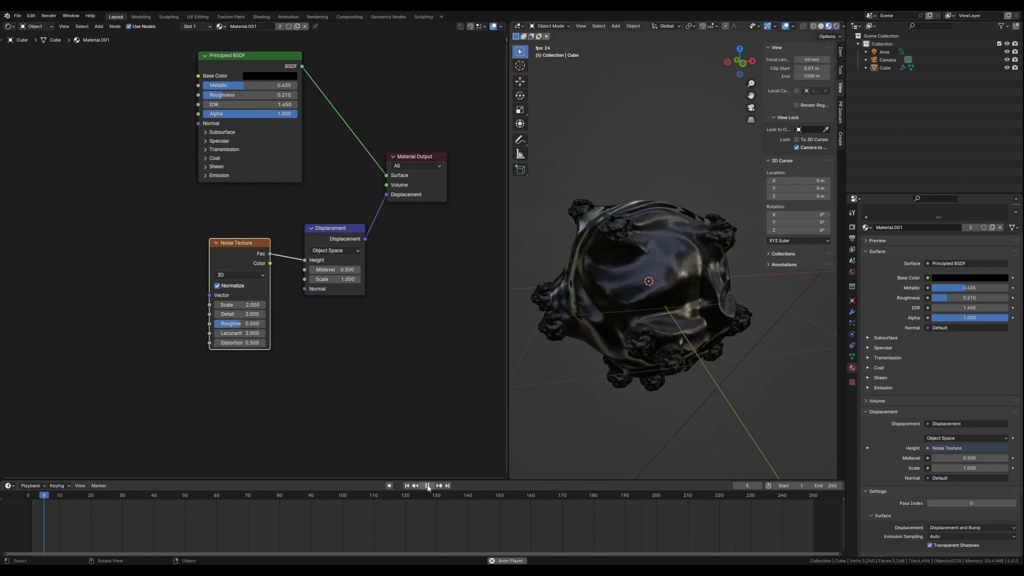
click(427, 485)
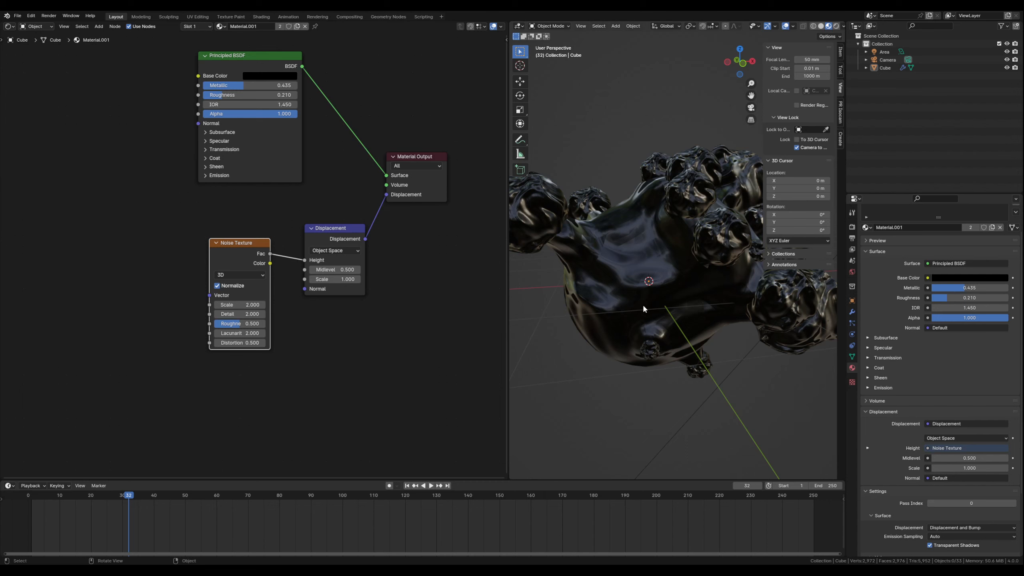
middle_drag(605, 287, 639, 284)
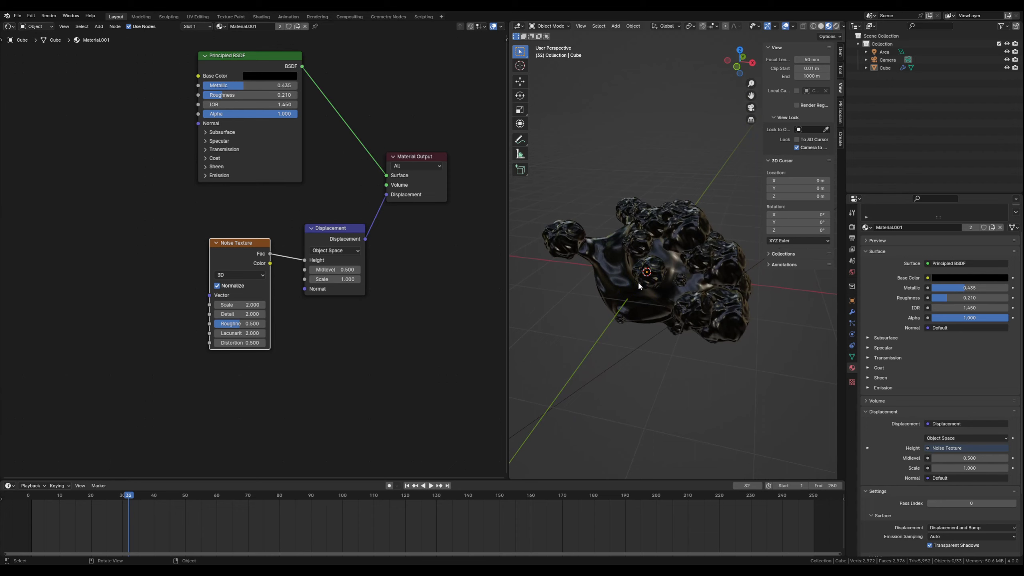
- Switch the viewport to Rendered shading and play the animation to check the displacement in Cycles, comparing briefly with Material Preview
click(837, 26)
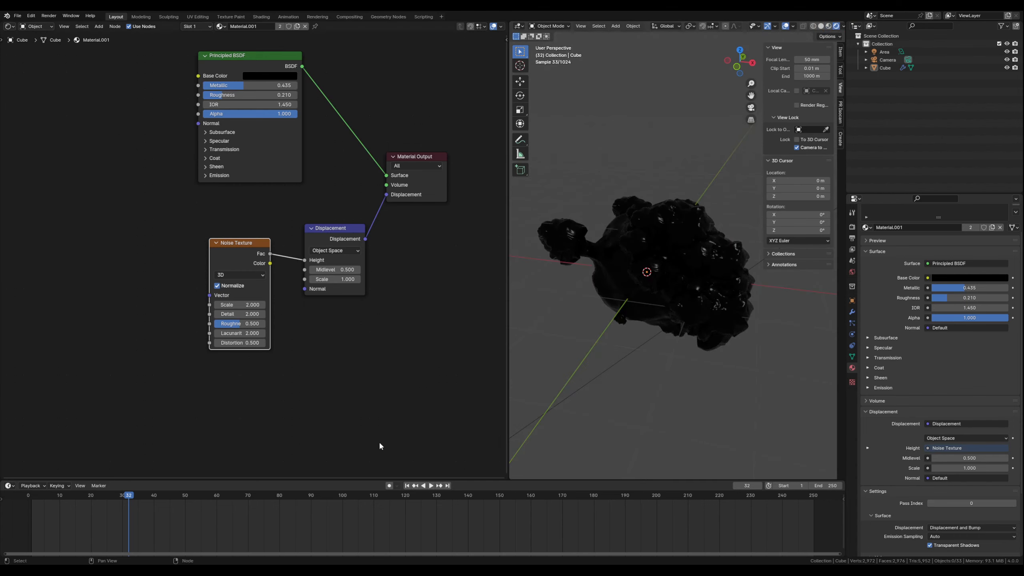
click(431, 486)
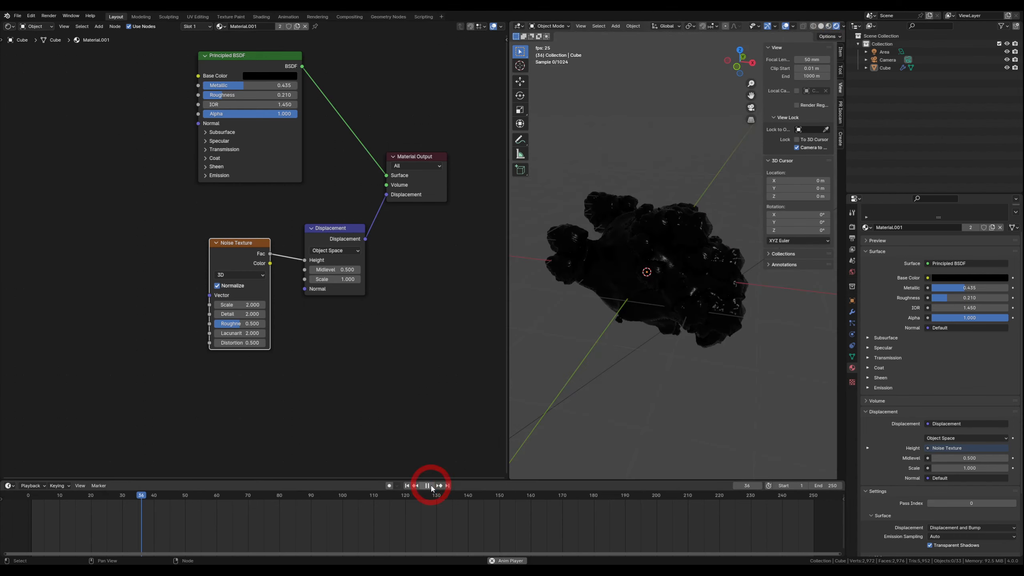
mouse_move(628, 347)
middle_down()
mouse_move(641, 363)
mouse_move(622, 326)
mouse_move(635, 274)
mouse_move(616, 349)
mouse_move(636, 330)
middle_up()
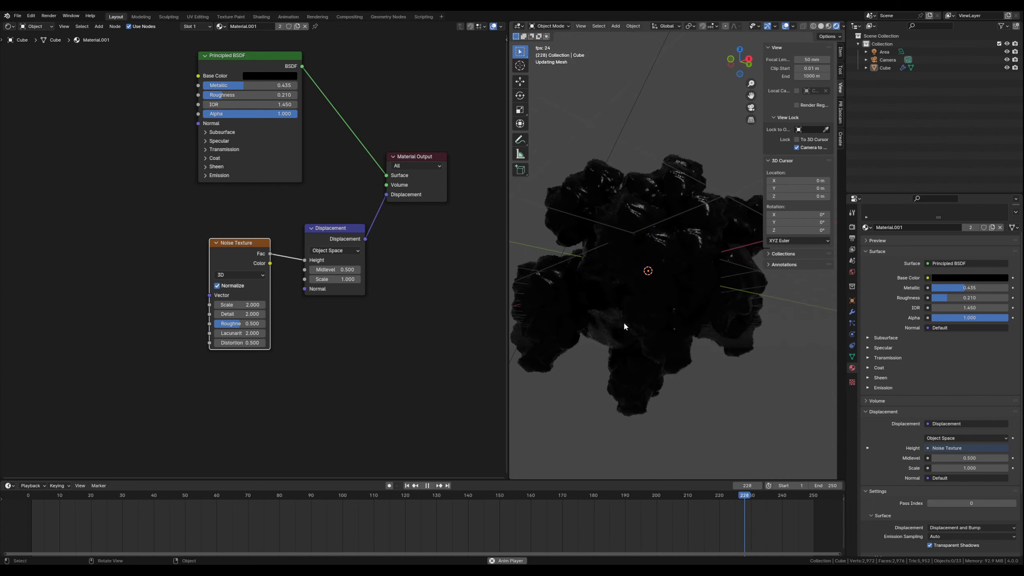
click(828, 27)
click(835, 26)
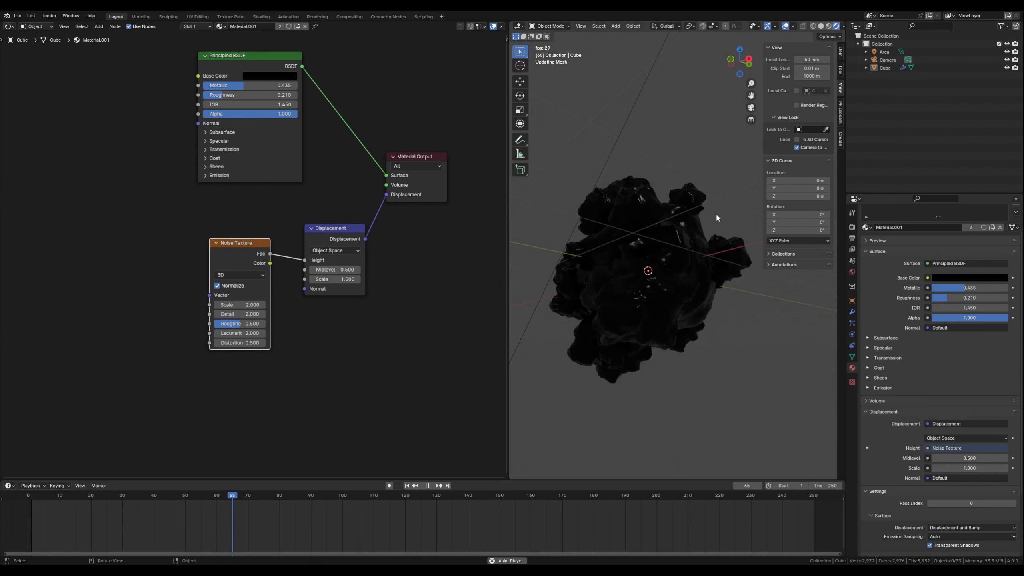
key(space)
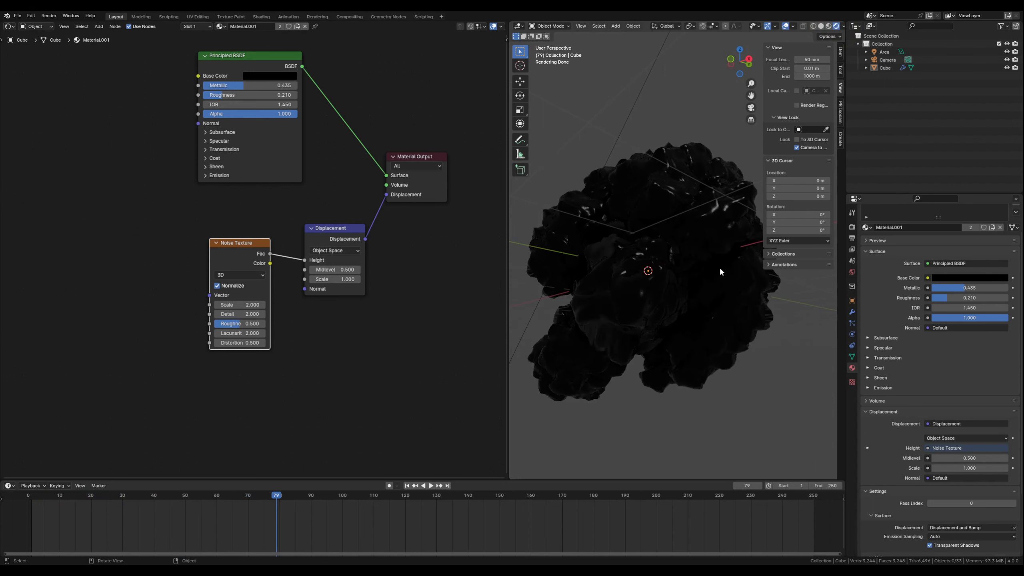
- Set the Cycles viewport Max Samples to 12 in the render settings
click(852, 228)
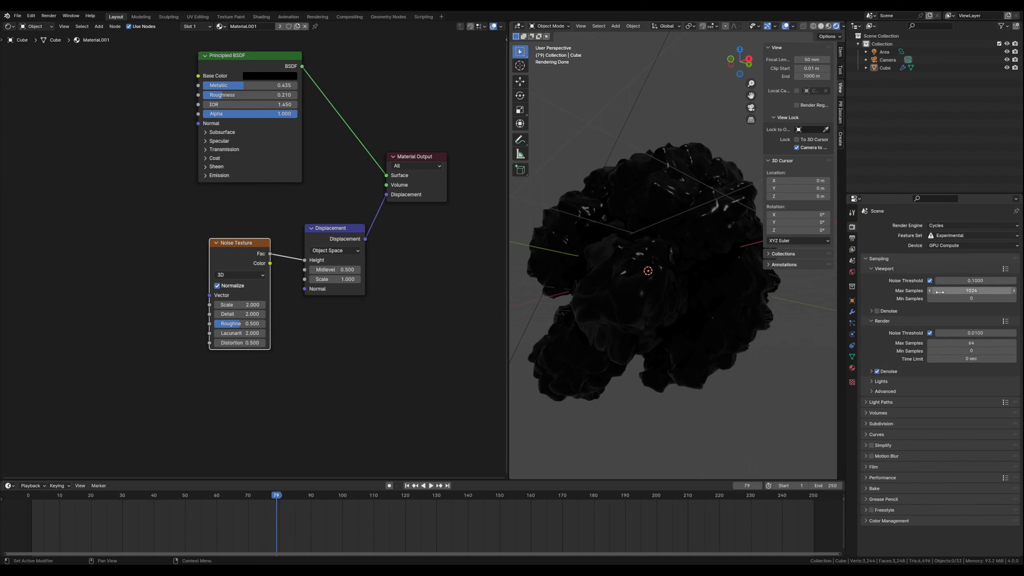
click(955, 290)
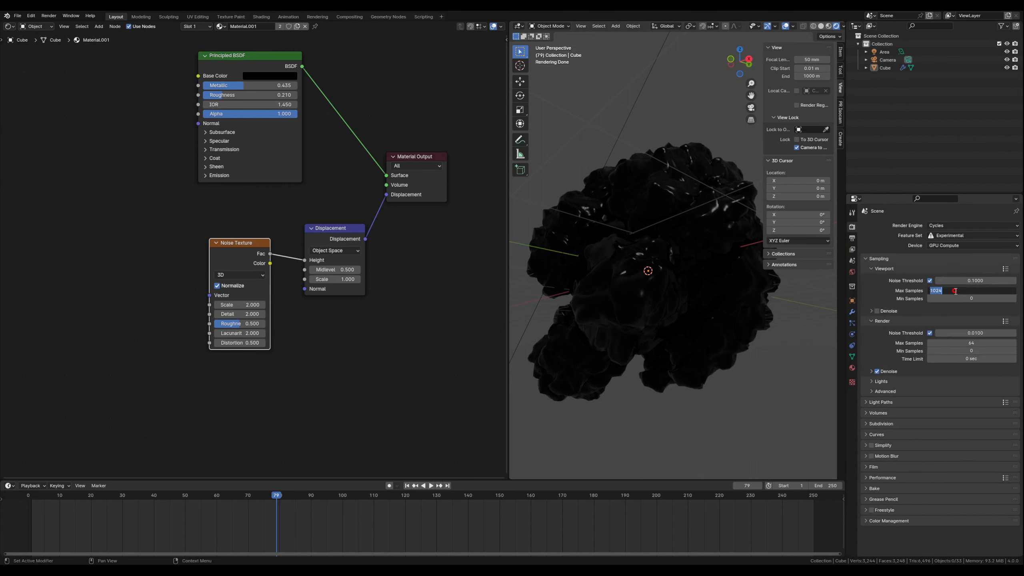
text(12)
key(Return)
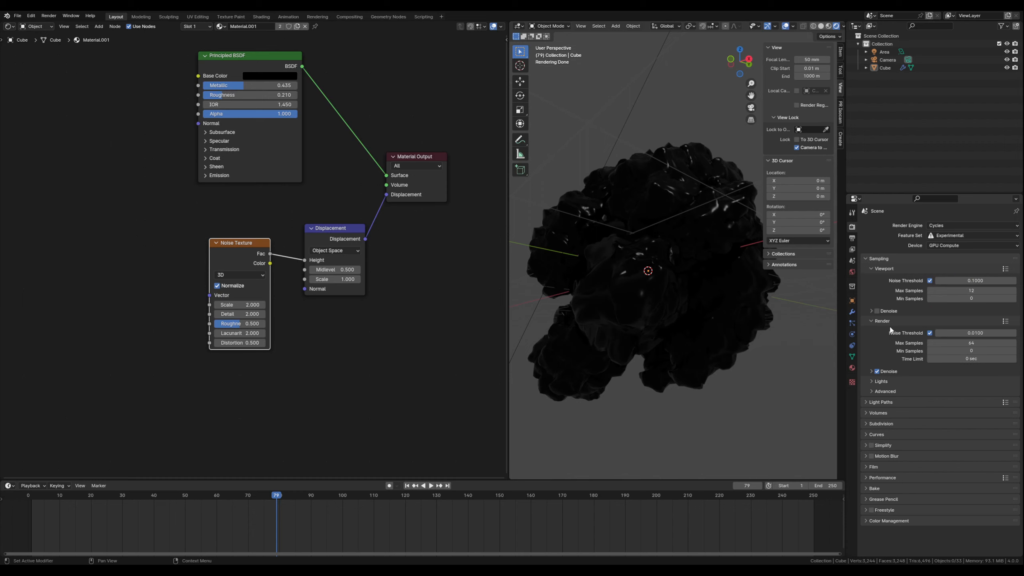
- Set the final render's Max Samples to 12 in the Cycles sampling settings
click(955, 342)
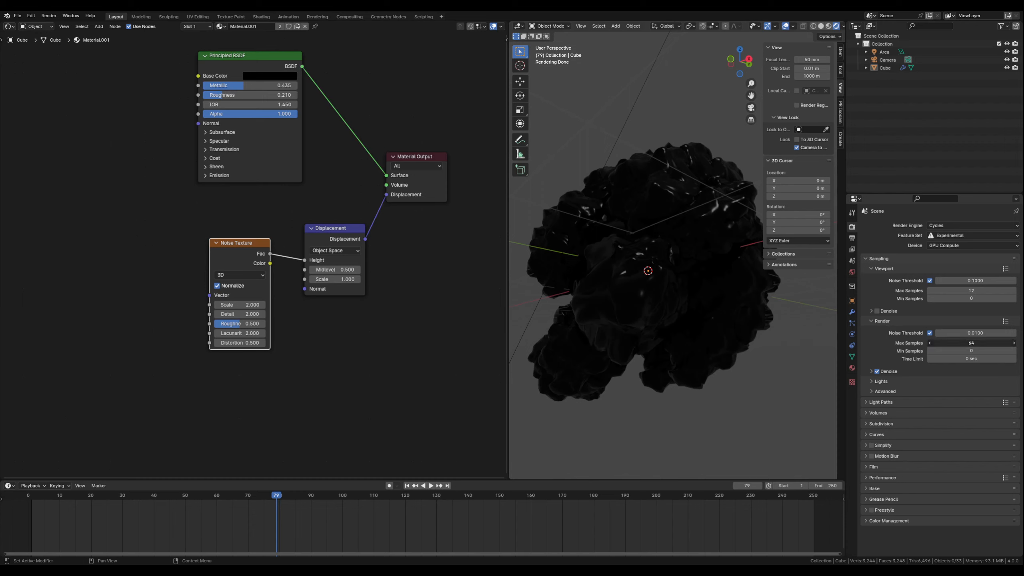
text(12)
key(Return)
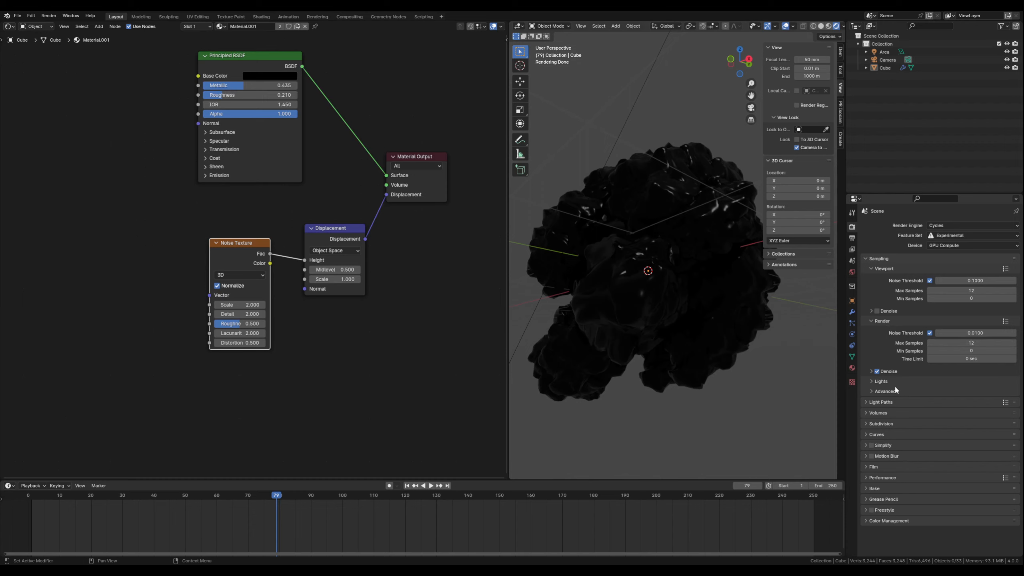
- Set the scene's output frame rate to 30 fps
click(852, 238)
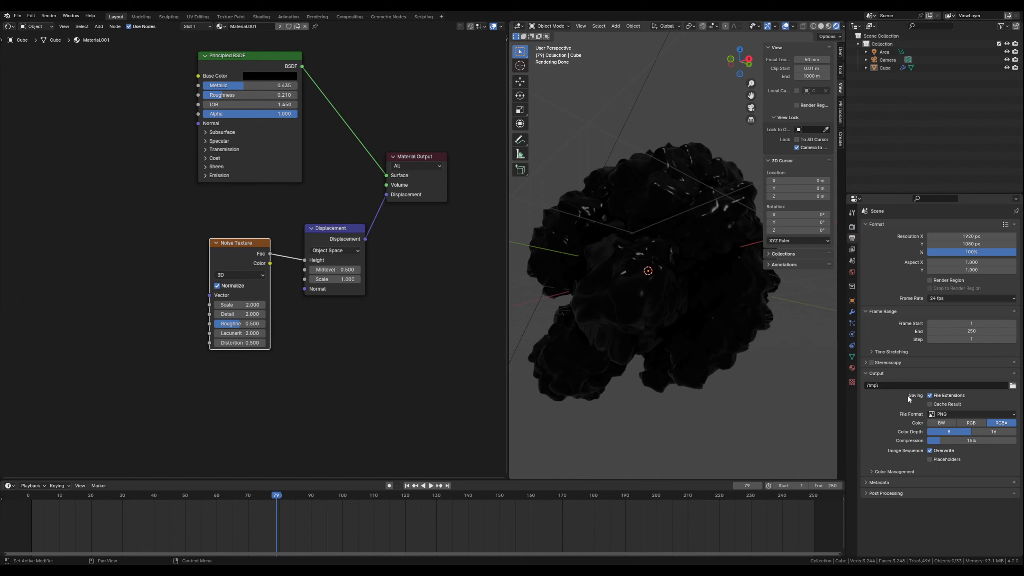
click(937, 299)
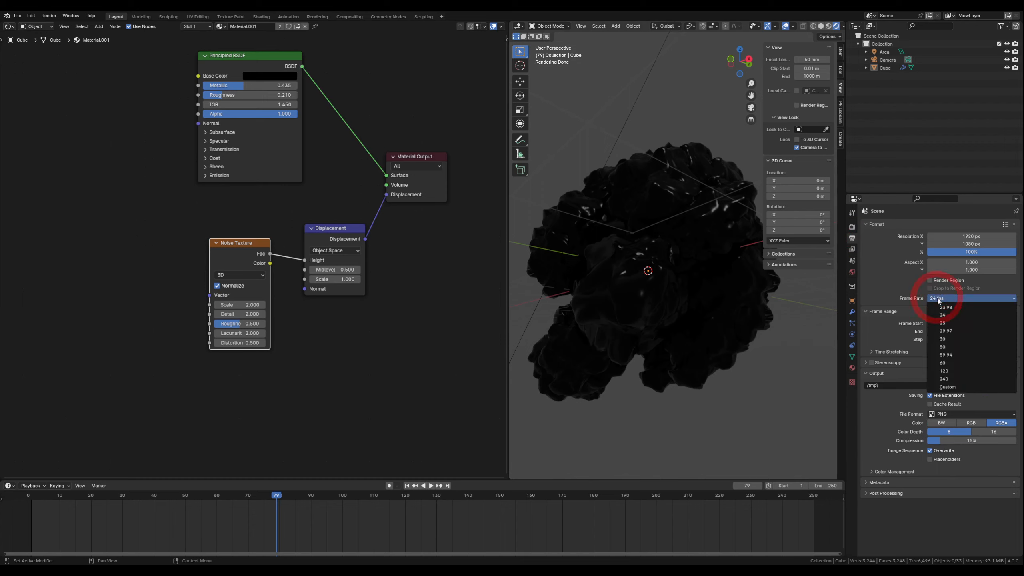
click(949, 338)
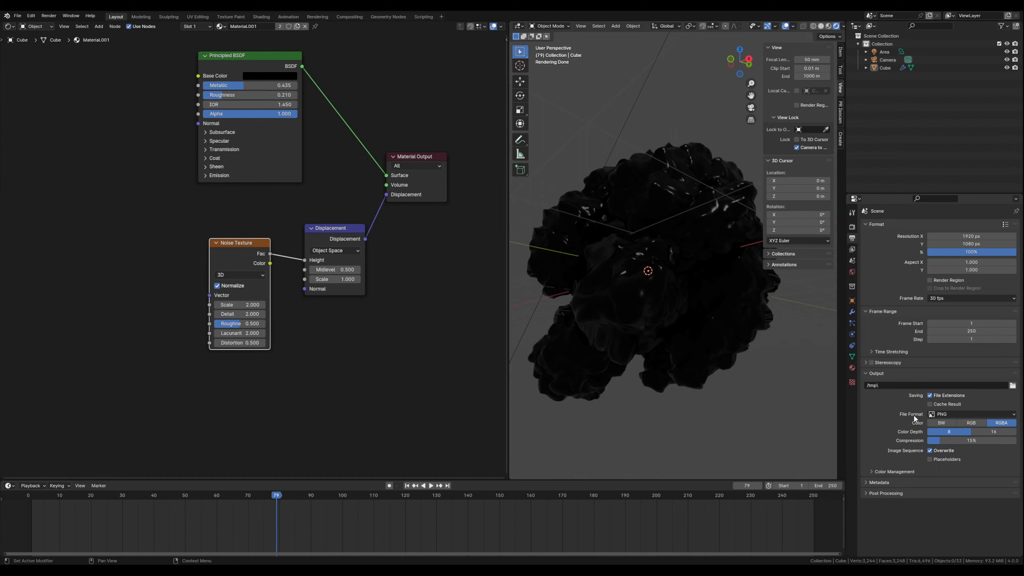
- Set the output file format to FFmpeg Video and its encoding container to MPEG-4
click(957, 414)
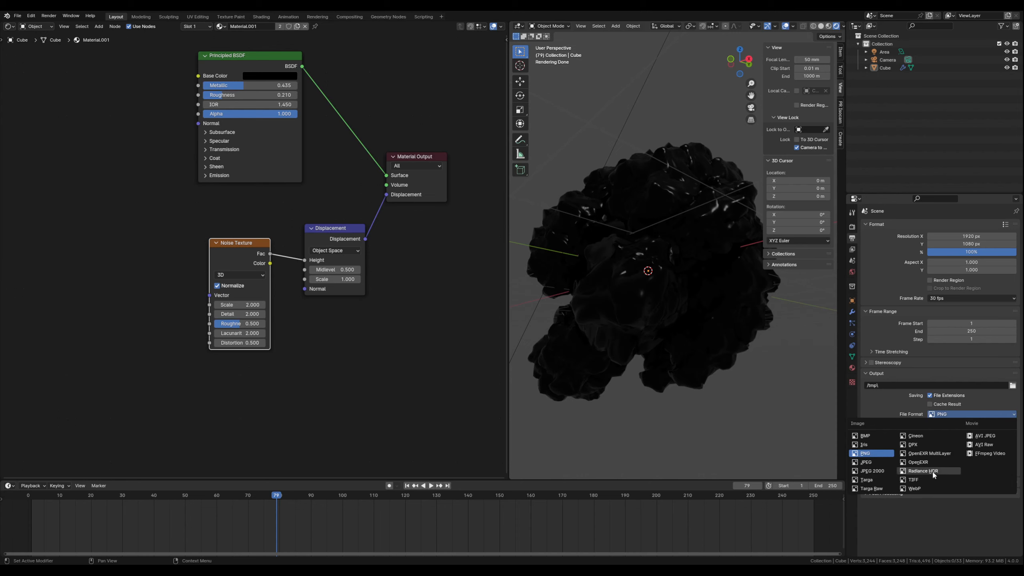
click(984, 454)
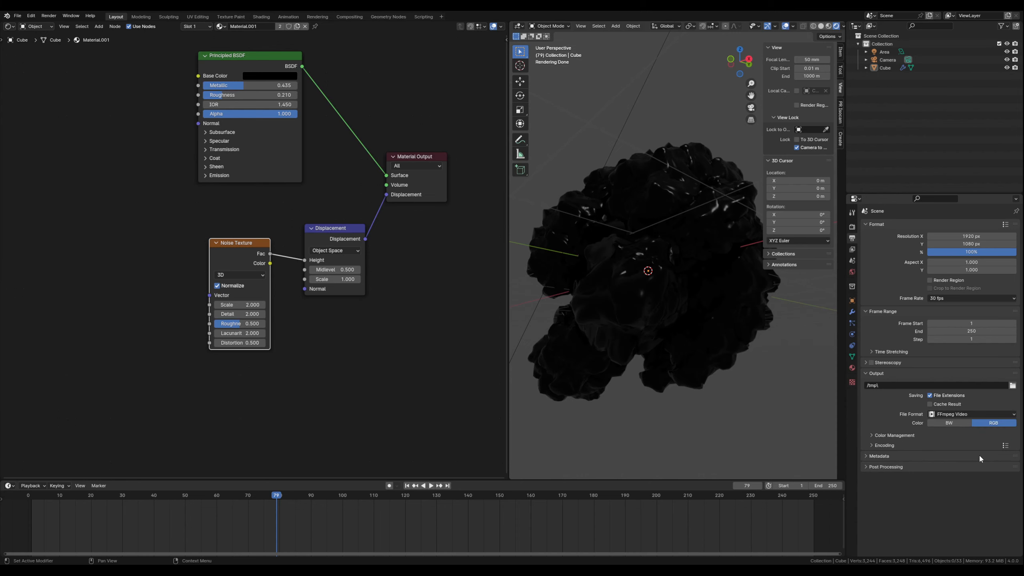
click(885, 445)
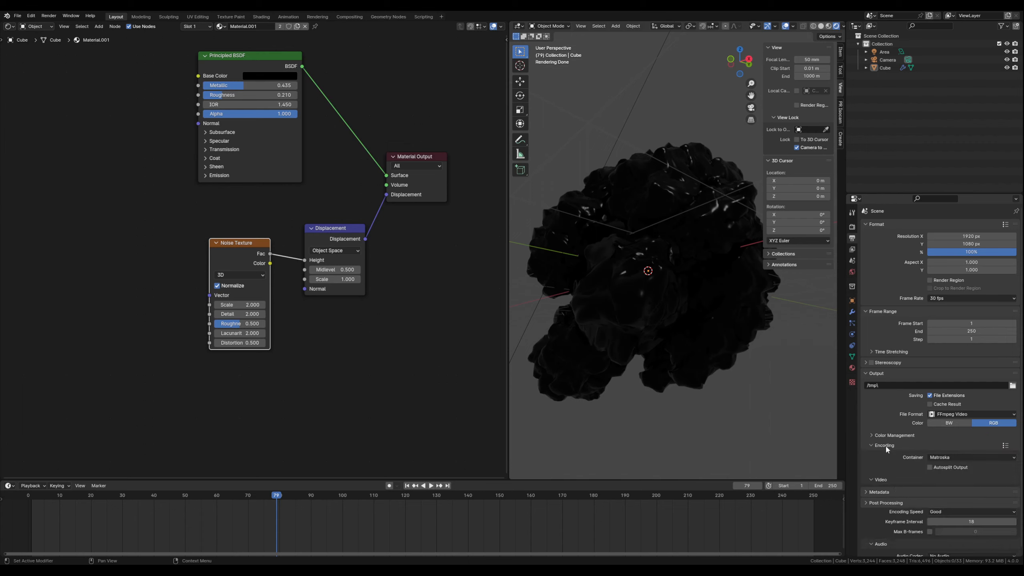
click(944, 458)
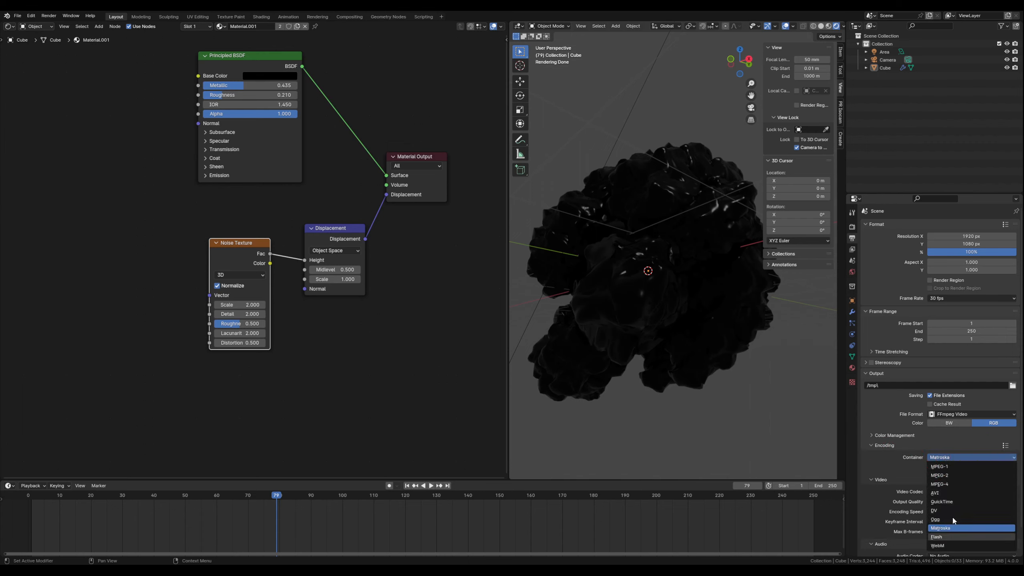
click(948, 484)
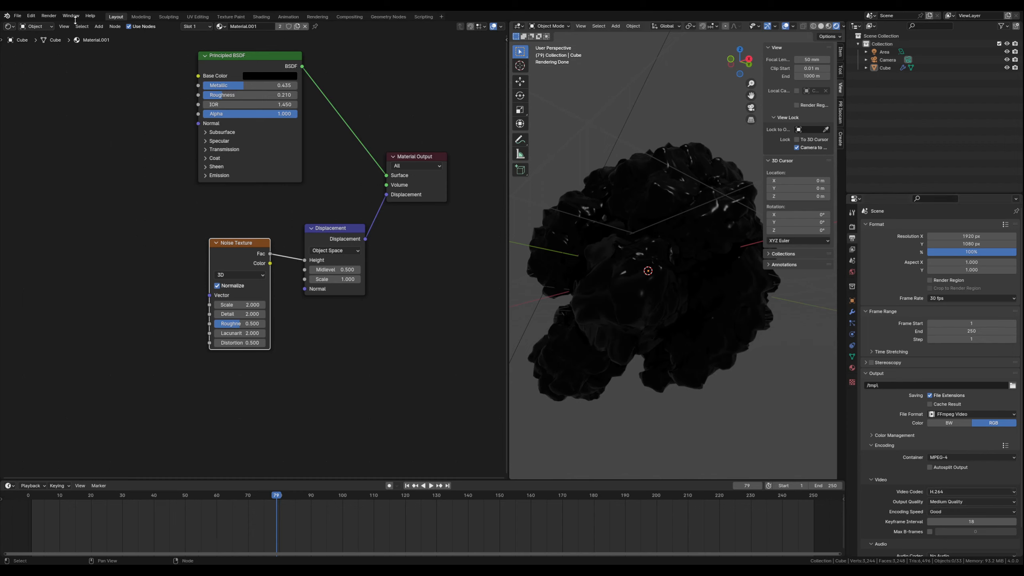
click(48, 16)
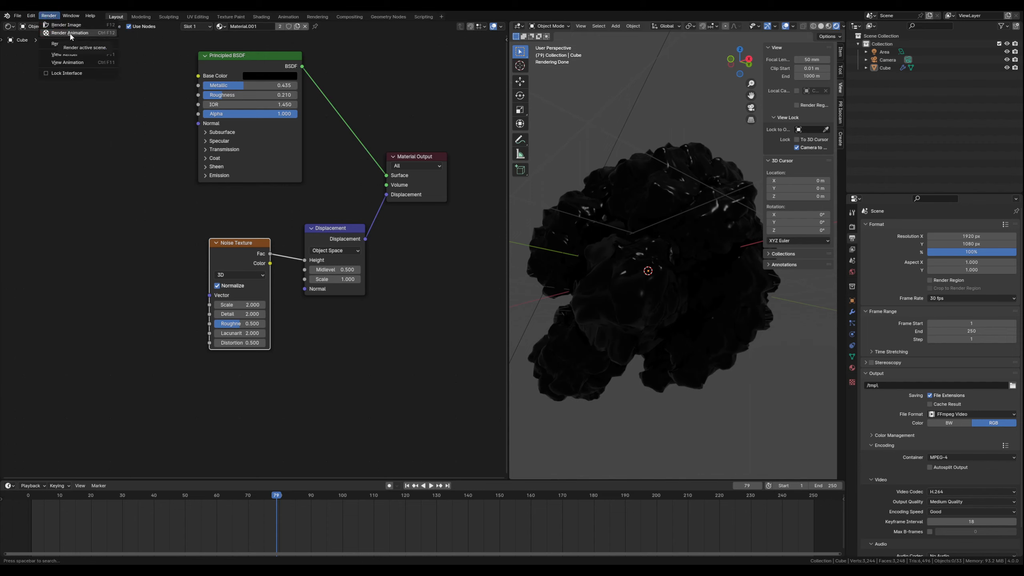
click(105, 33)
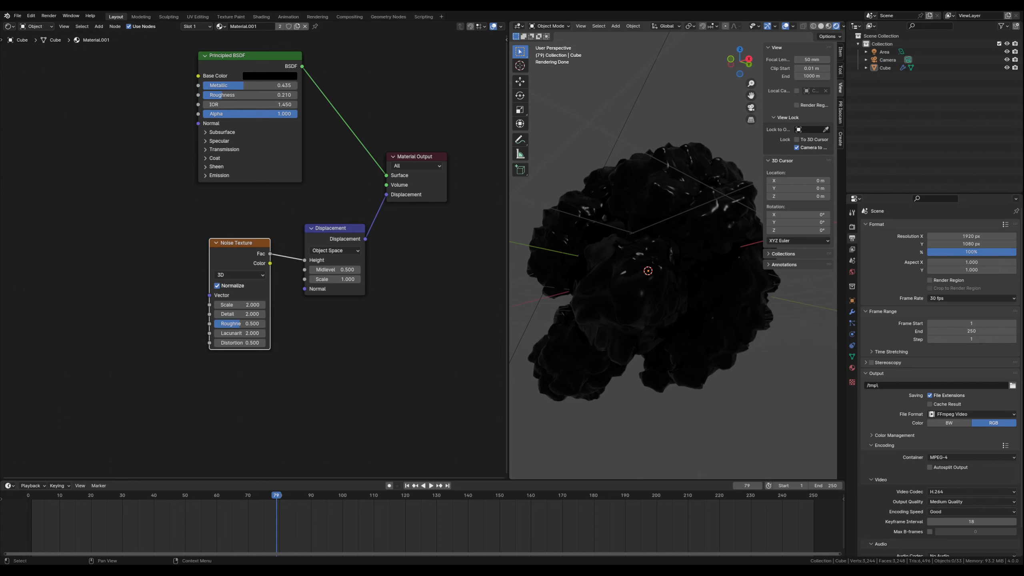
- Play the animation in Rendered shading, switch to Material Preview, inspect the shape from other angles, and stop playback
click(431, 486)
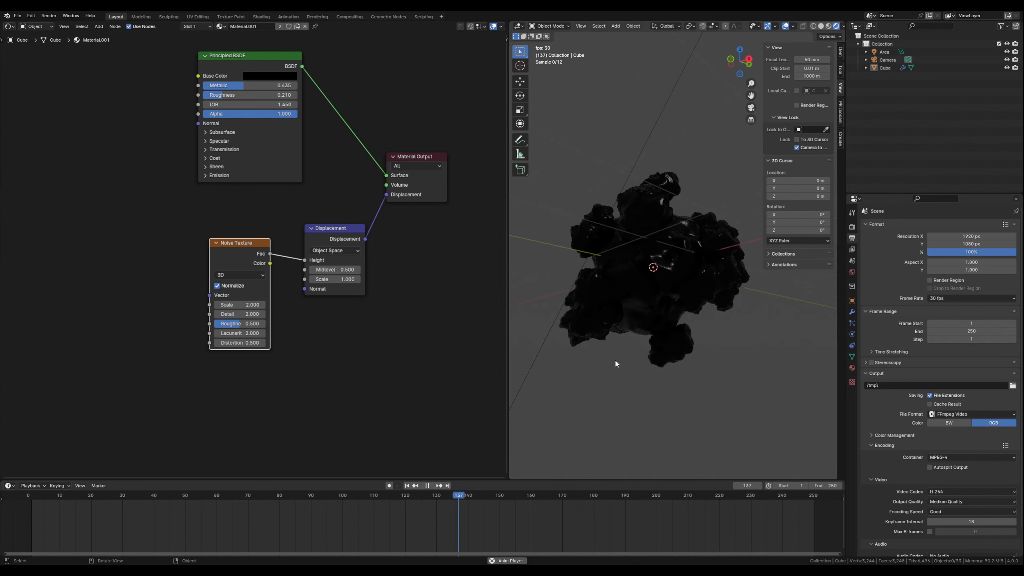
middle_drag(677, 322, 685, 339)
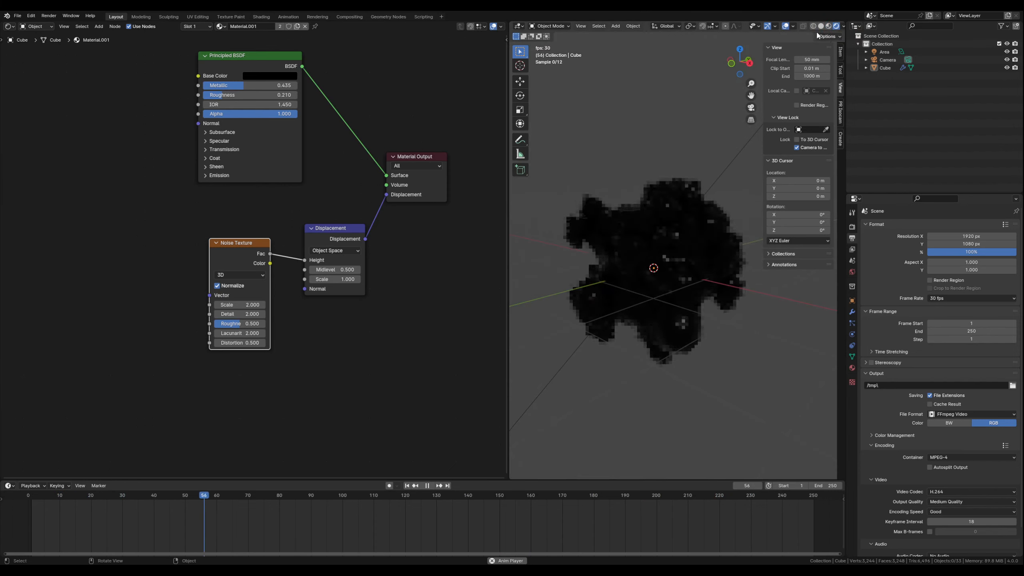
click(828, 26)
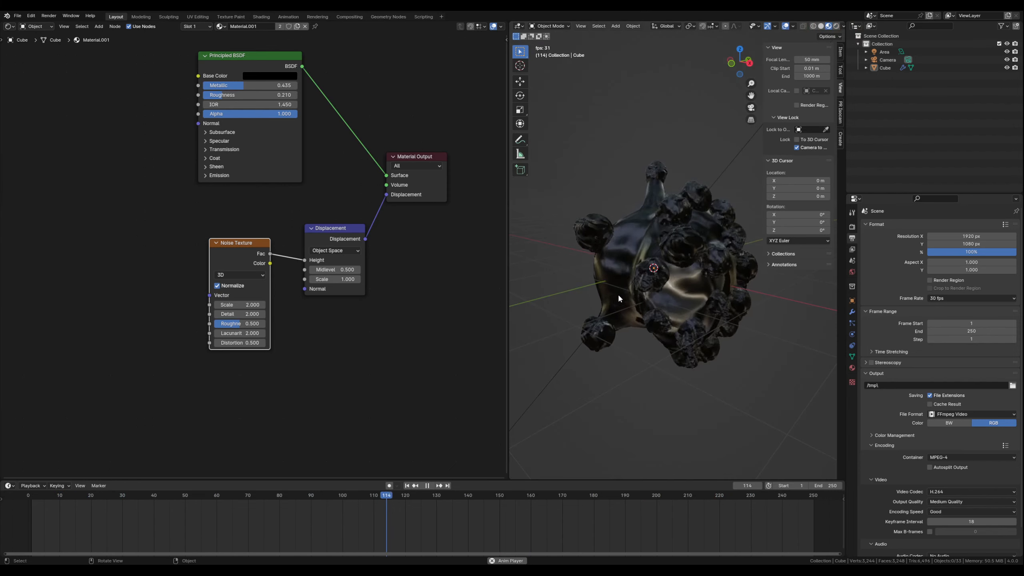
middle_drag(646, 288, 651, 261)
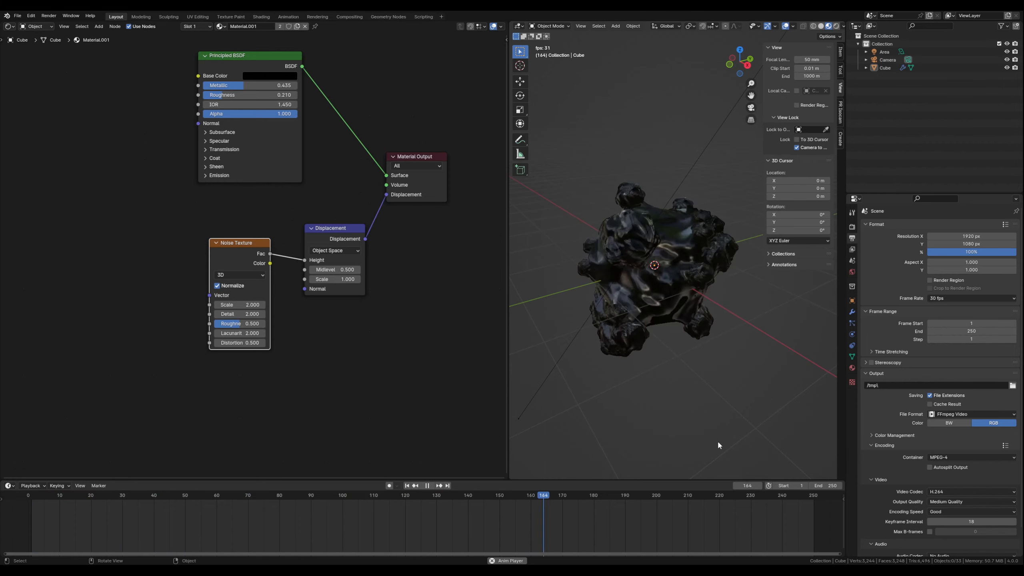
click(428, 486)
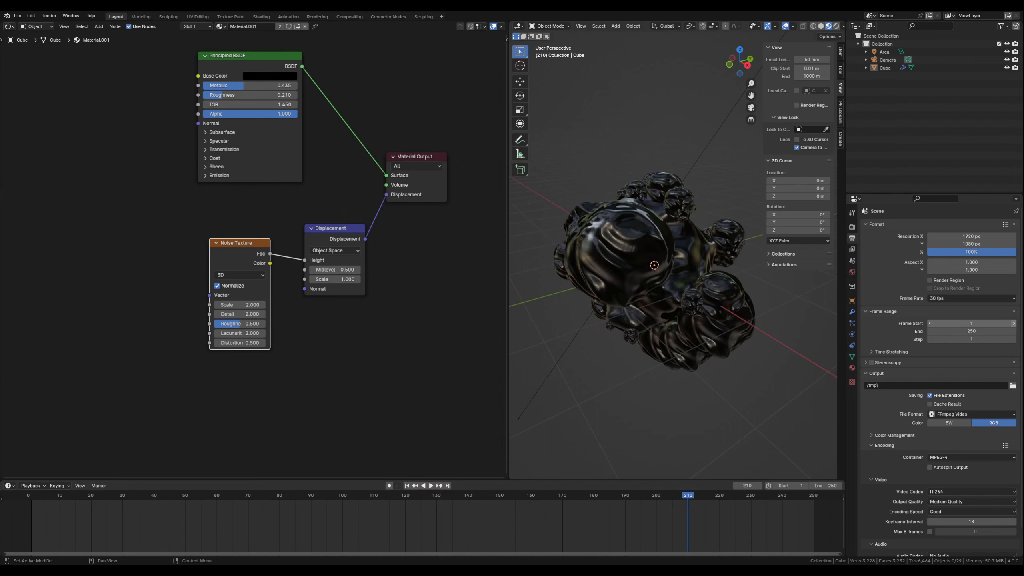